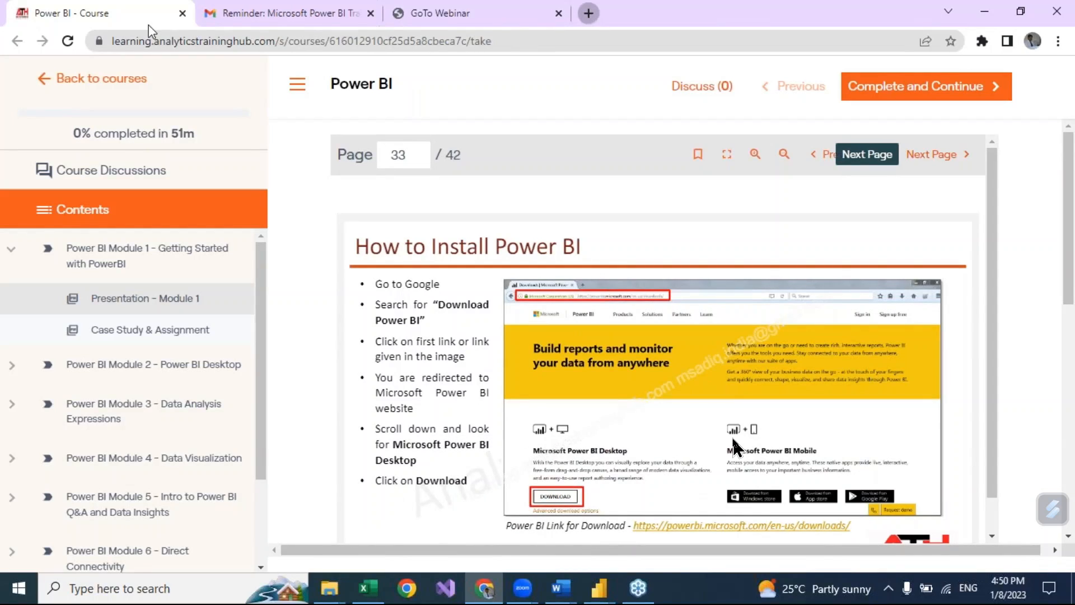
# Search Google for "download power bi desktop" in a new browser tab
pyautogui.hotkey('ctrl', 't')
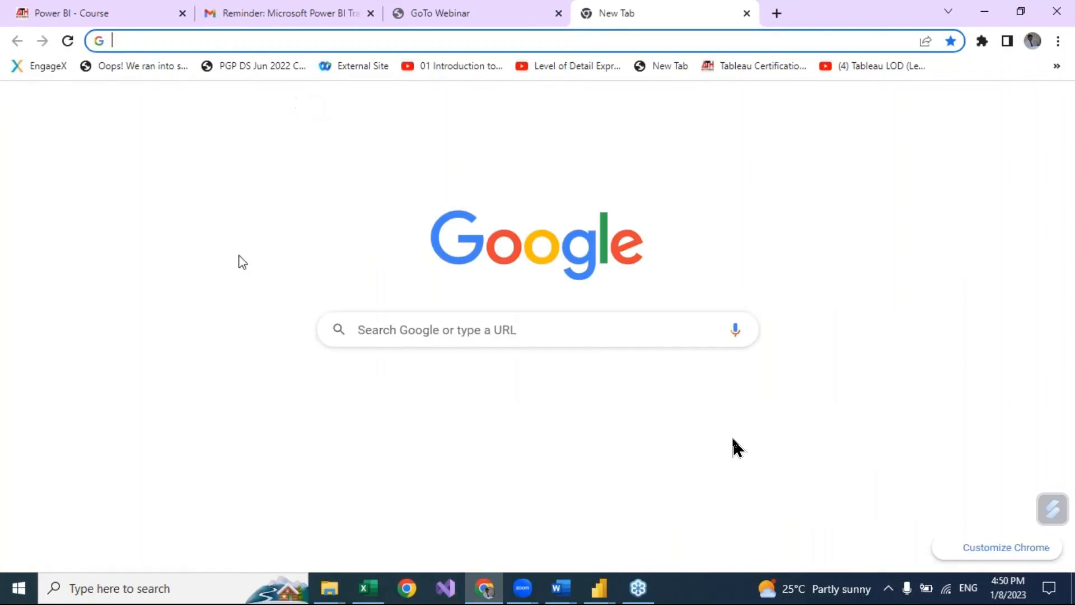
pyautogui.click(378, 335)
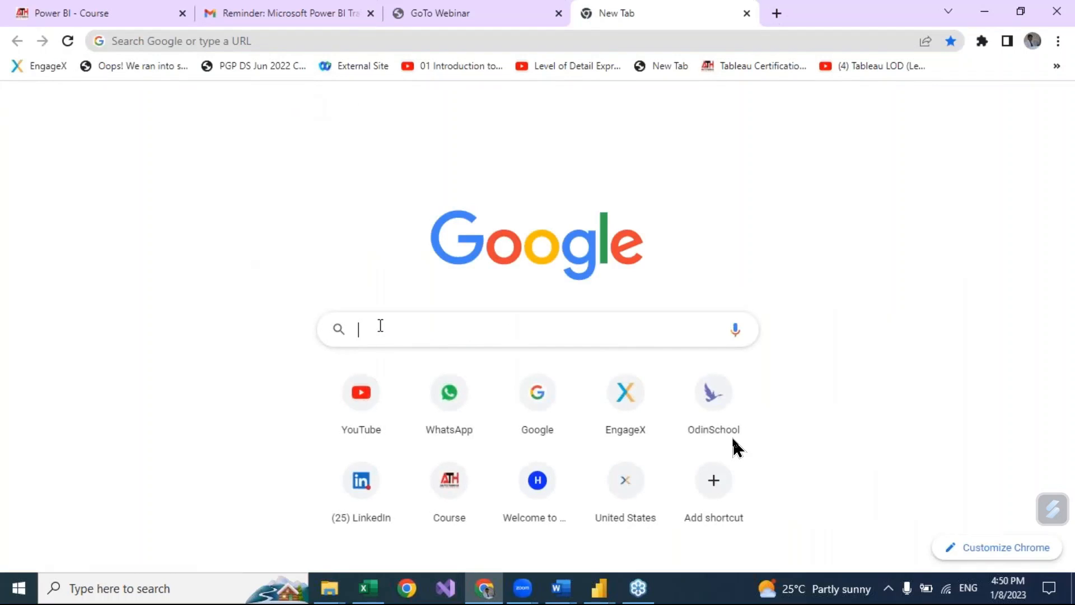
pyautogui.write('dow')
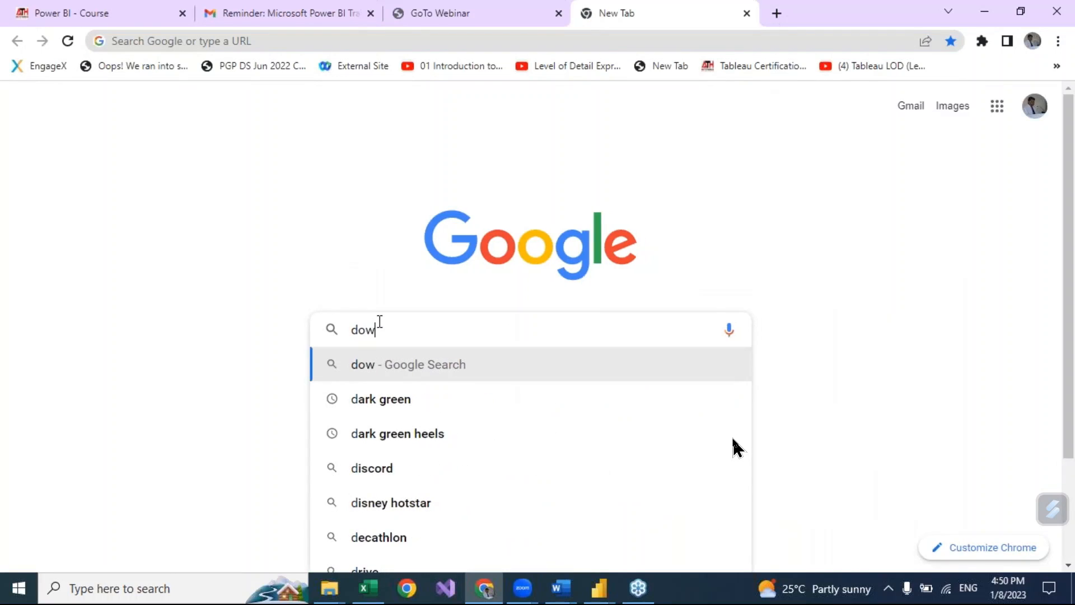
pyautogui.write('nloa')
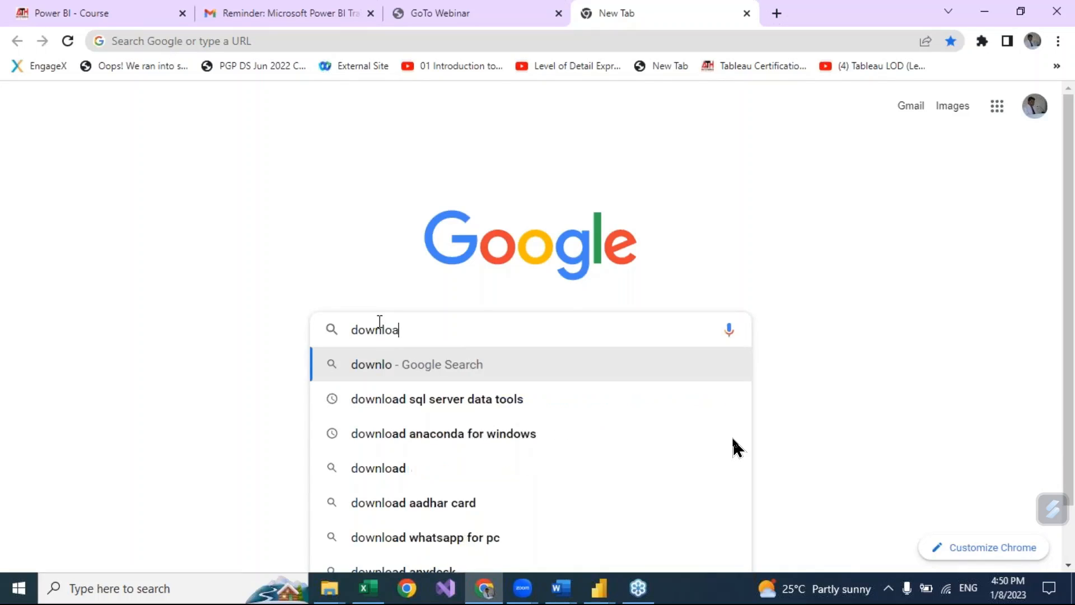
pyautogui.write('d power bi')
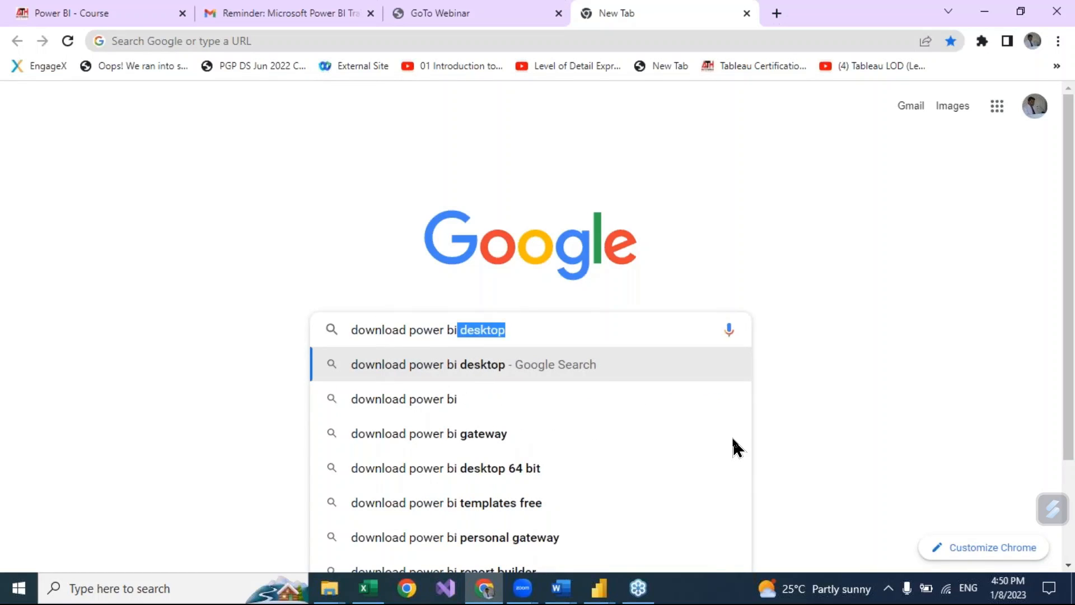
pyautogui.press('Right')
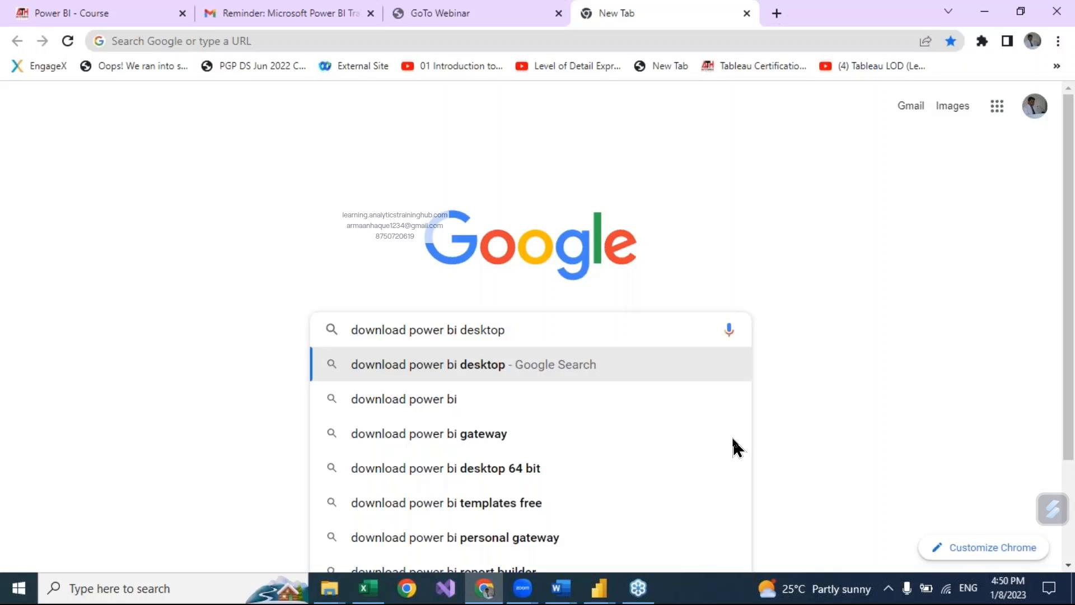
pyautogui.press('Return')
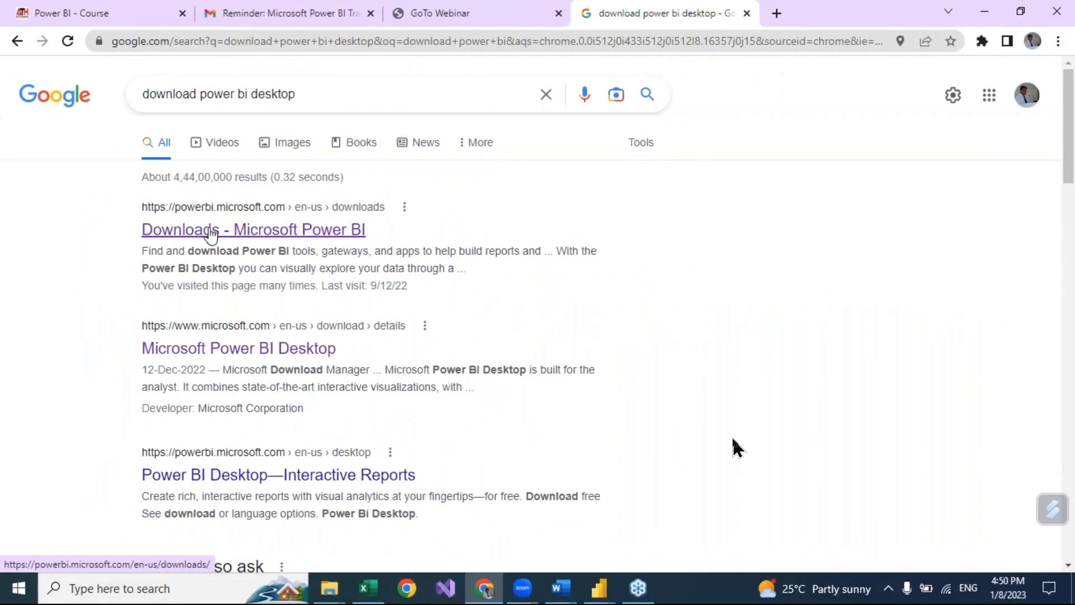
# Open the "Downloads - Microsoft Power BI" result and find the Microsoft Power BI Desktop download section
pyautogui.click(209, 235)
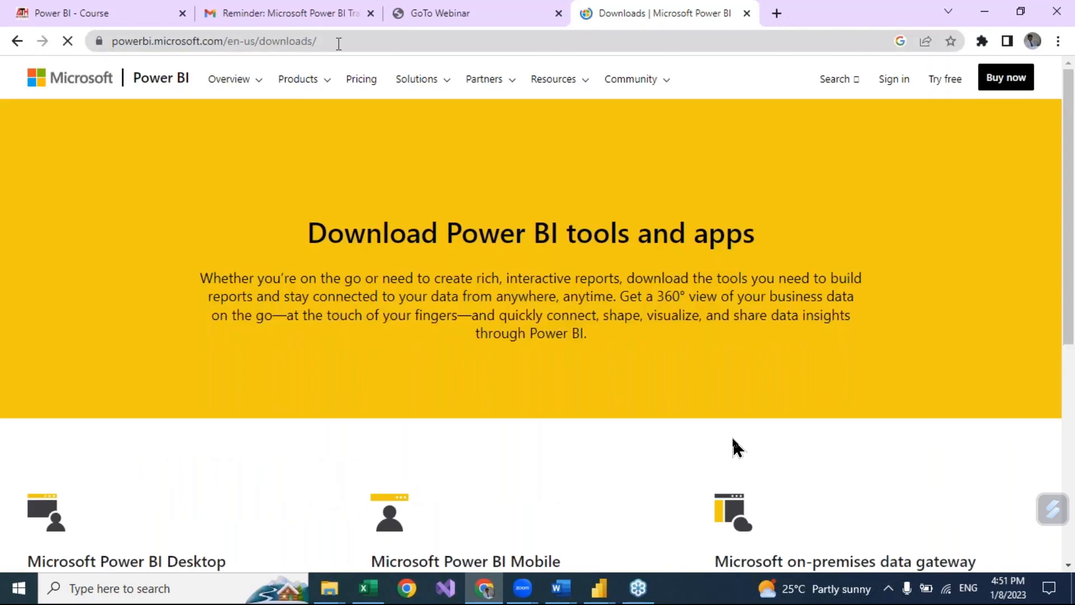
pyautogui.click(336, 41)
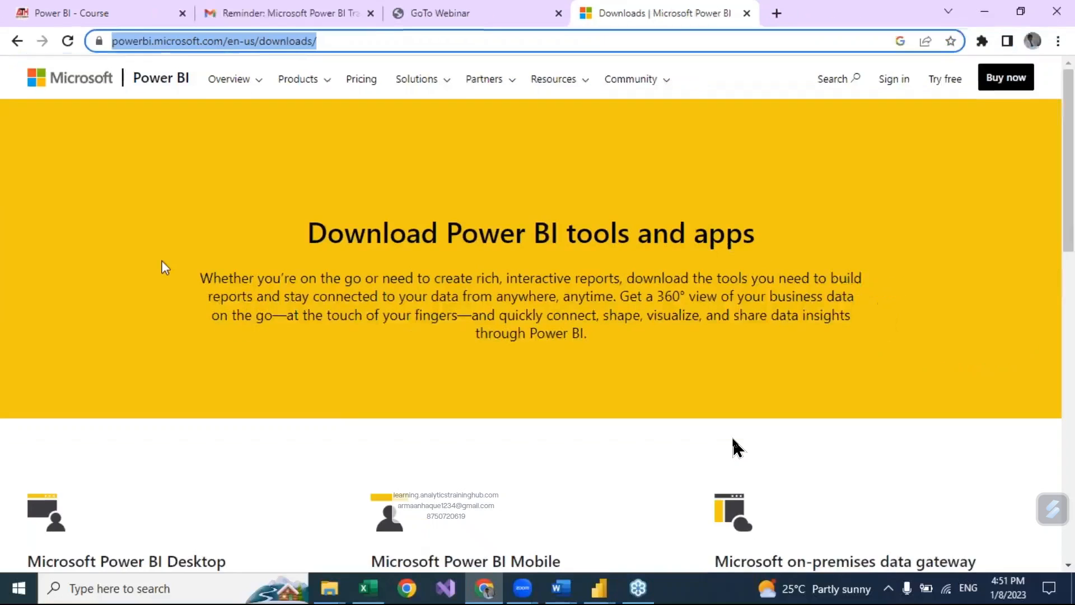
pyautogui.scroll(-4, 206, 308)
pyautogui.scroll(-3, 205, 307)
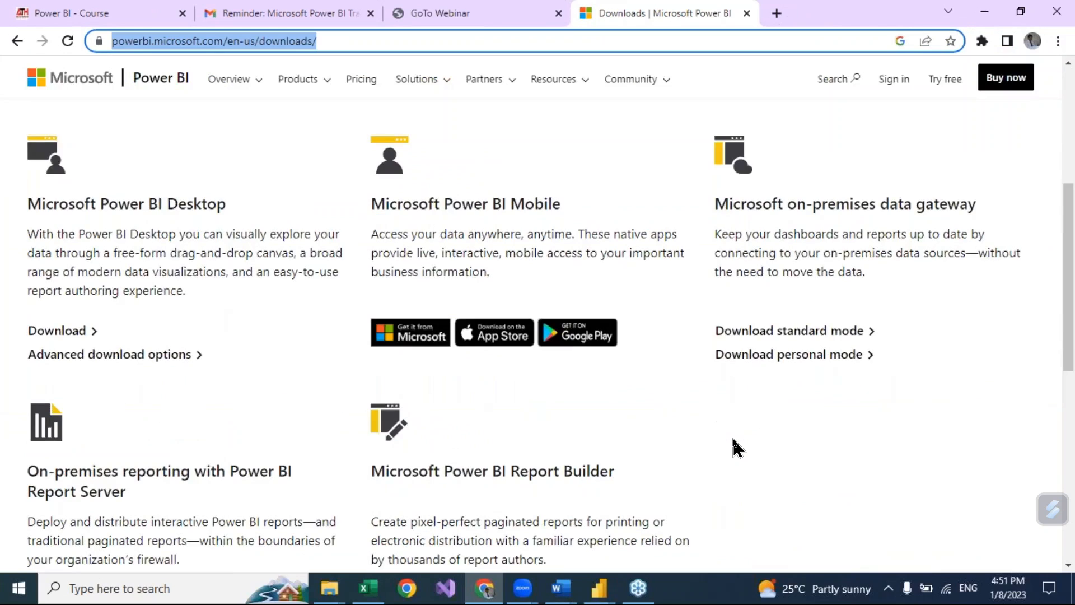
pyautogui.scroll(3, 157, 249)
pyautogui.scroll(-1, 112, 348)
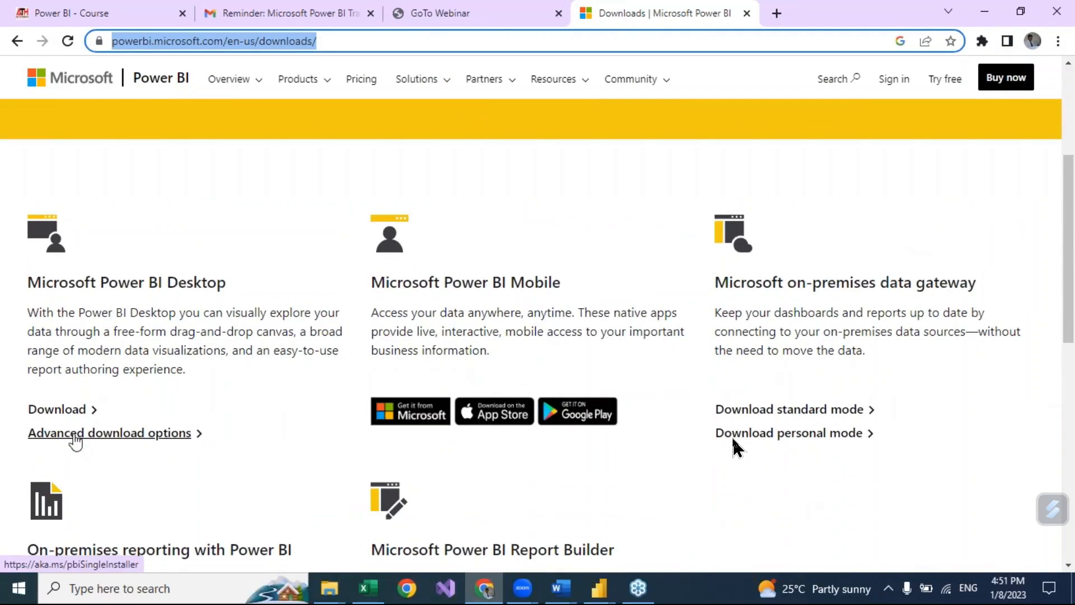
# Open the advanced download options for Microsoft Power BI Desktop and bring up the list of downloadable setup files
pyautogui.click(74, 435)
pyautogui.click(76, 436)
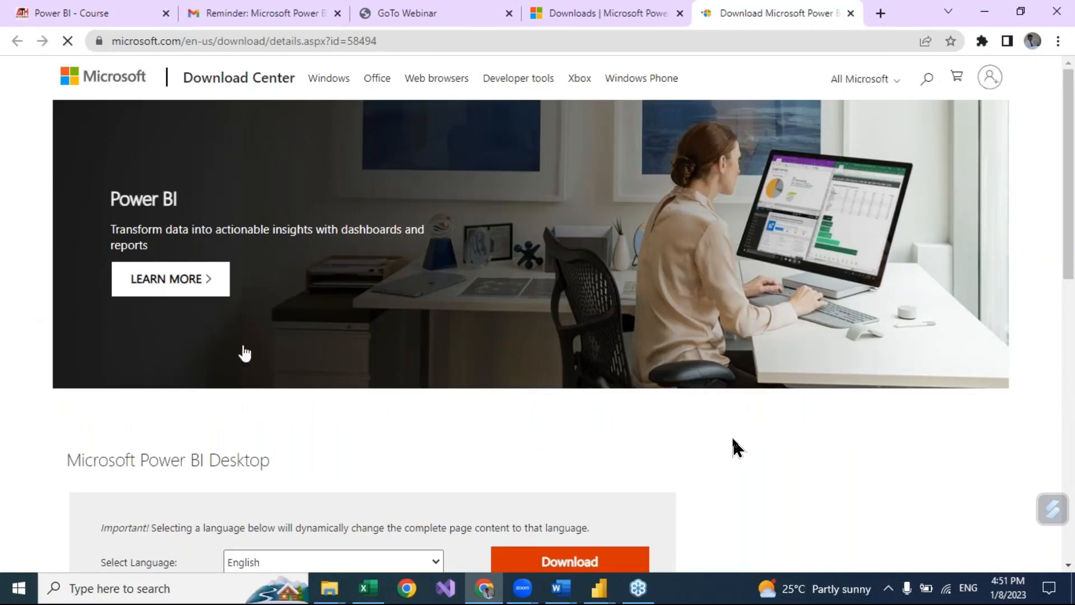
pyautogui.scroll(-4, 737, 448)
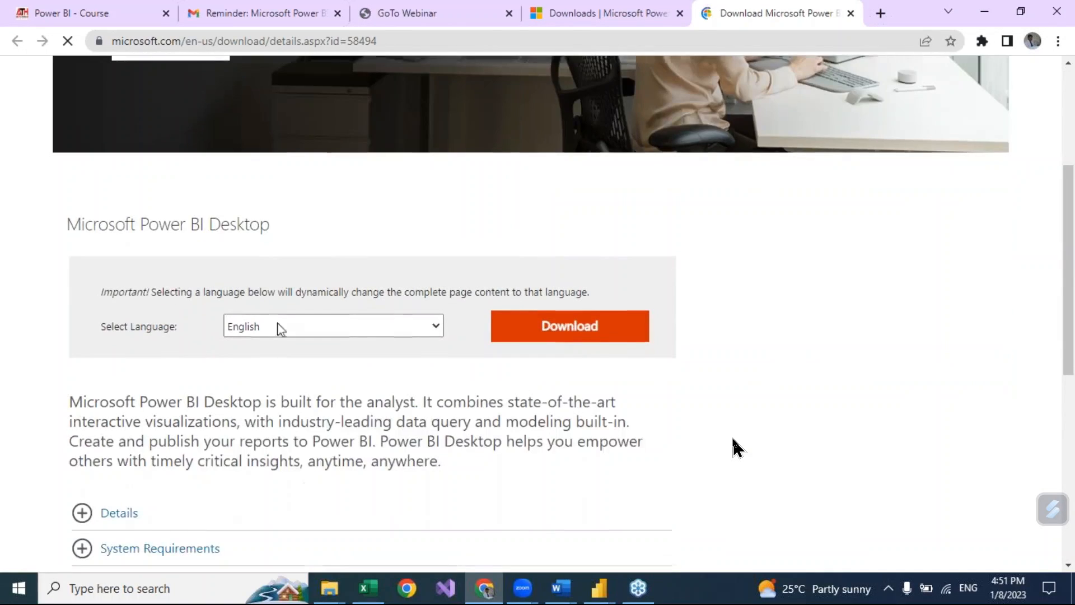
pyautogui.scroll(-3, 482, 381)
pyautogui.click(579, 185)
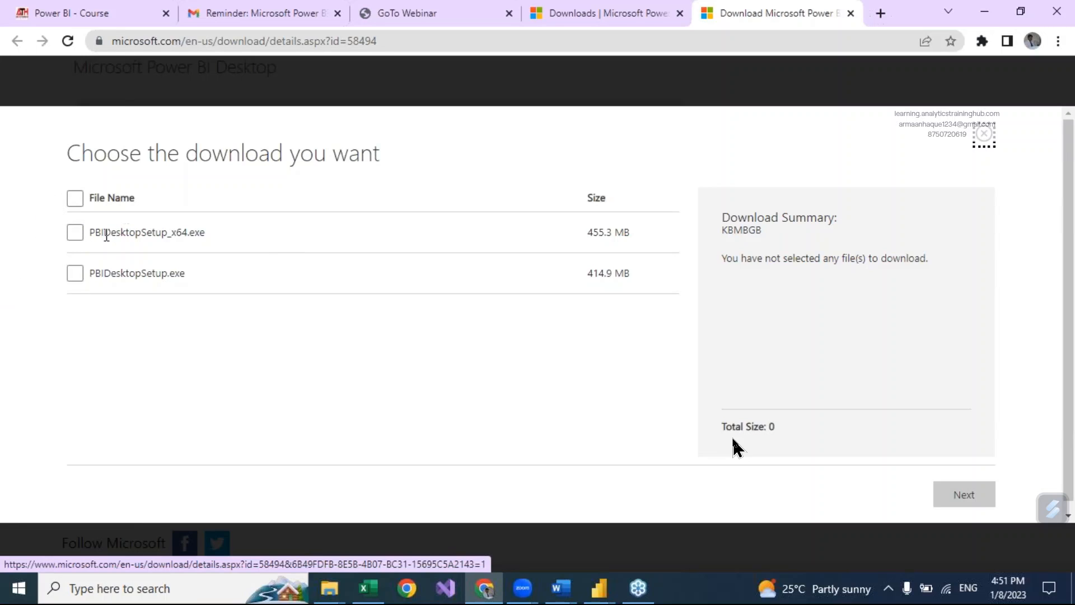
# Point out both setup file names and choose PBIDesktopSetup_x64.exe for download
pyautogui.moveTo(94, 231); pyautogui.dragTo(205, 233)
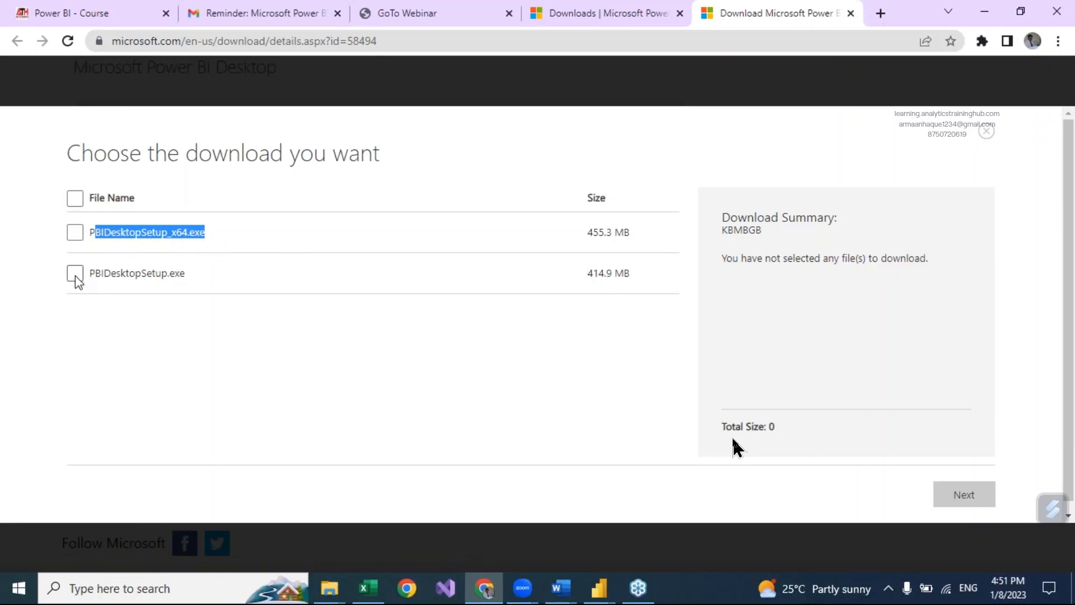
pyautogui.moveTo(95, 269); pyautogui.dragTo(213, 282)
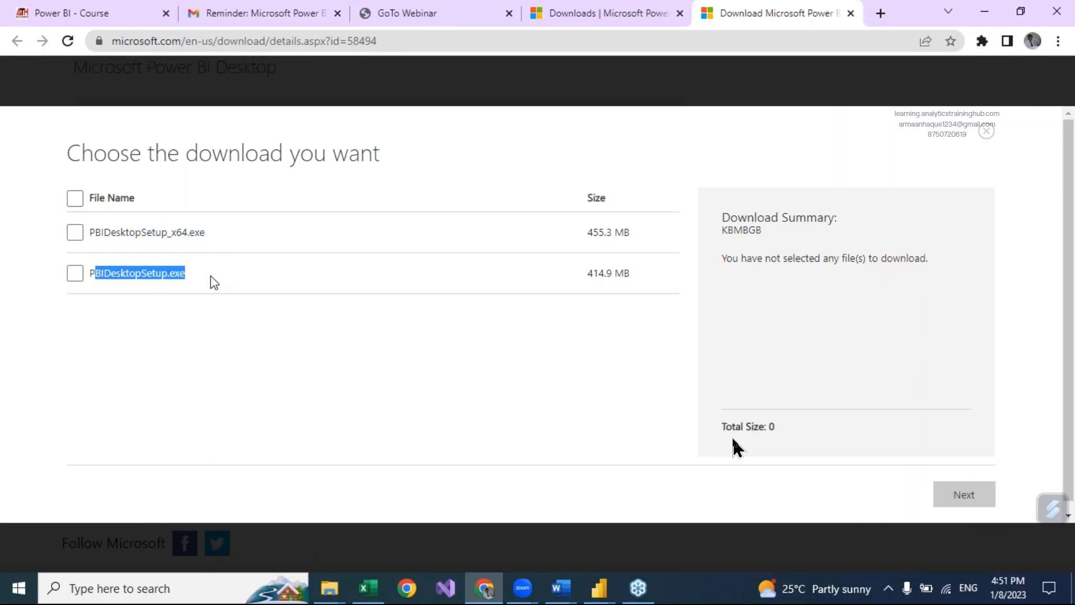
pyautogui.click(208, 235)
pyautogui.click(77, 234)
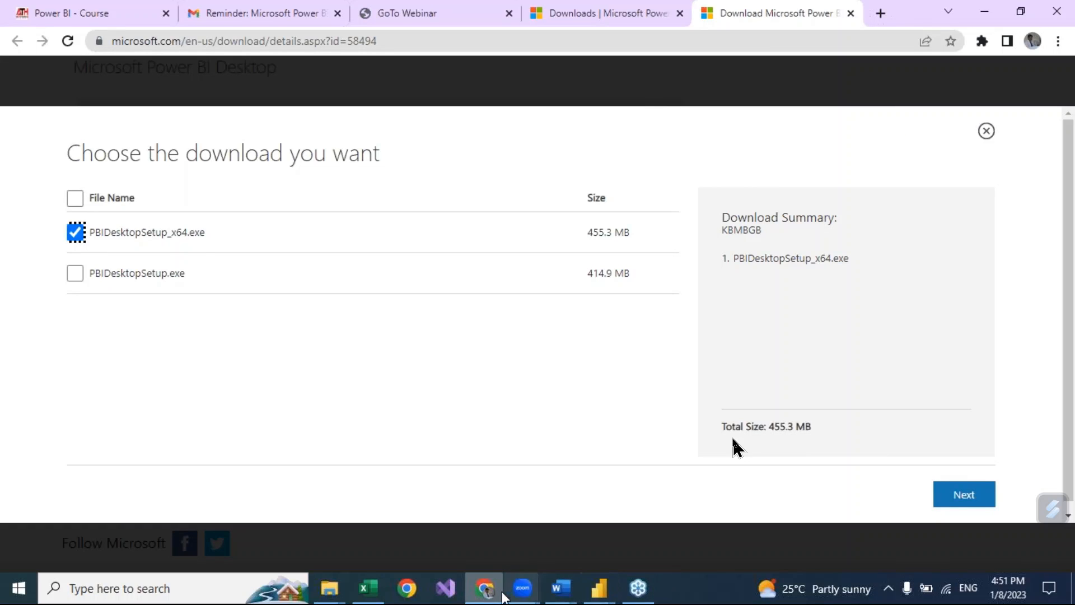
# Return to the Power BI course presentation and advance through the installation slides to page 35
pyautogui.click(484, 592)
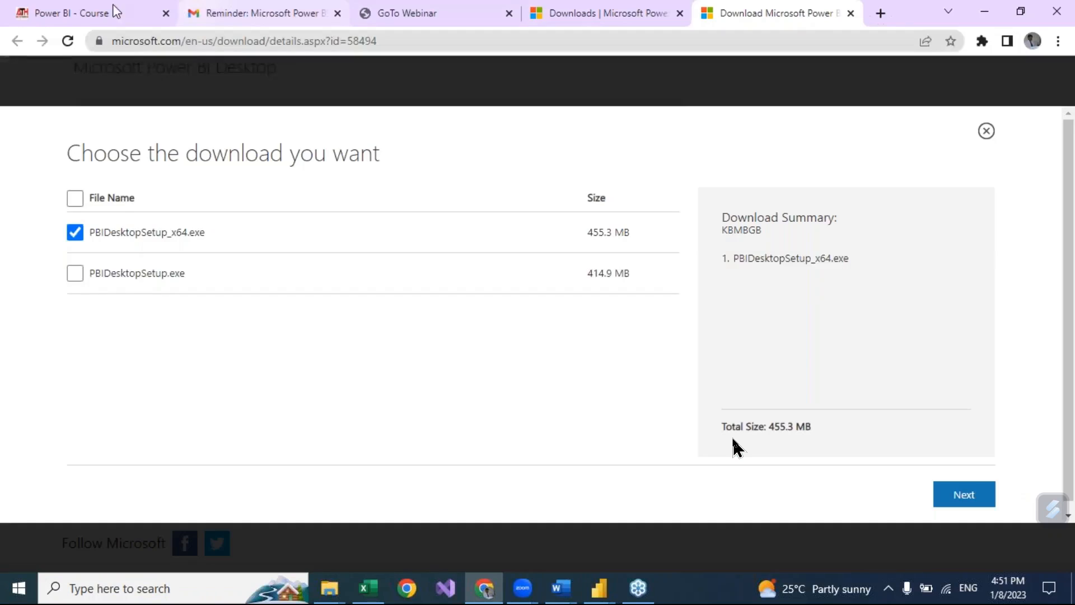
pyautogui.click(41, 15)
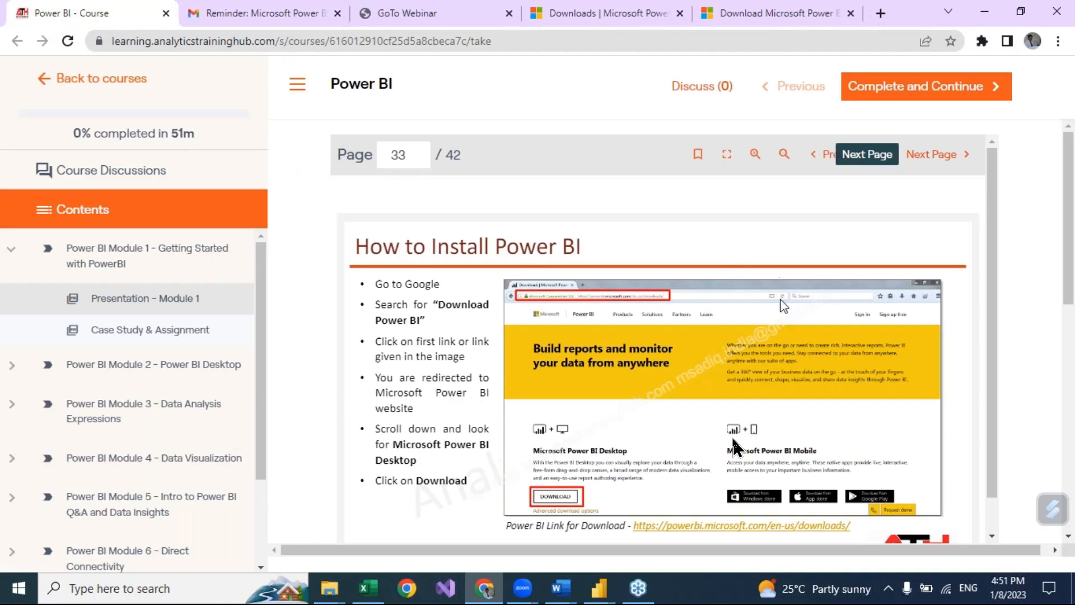
pyautogui.click(939, 159)
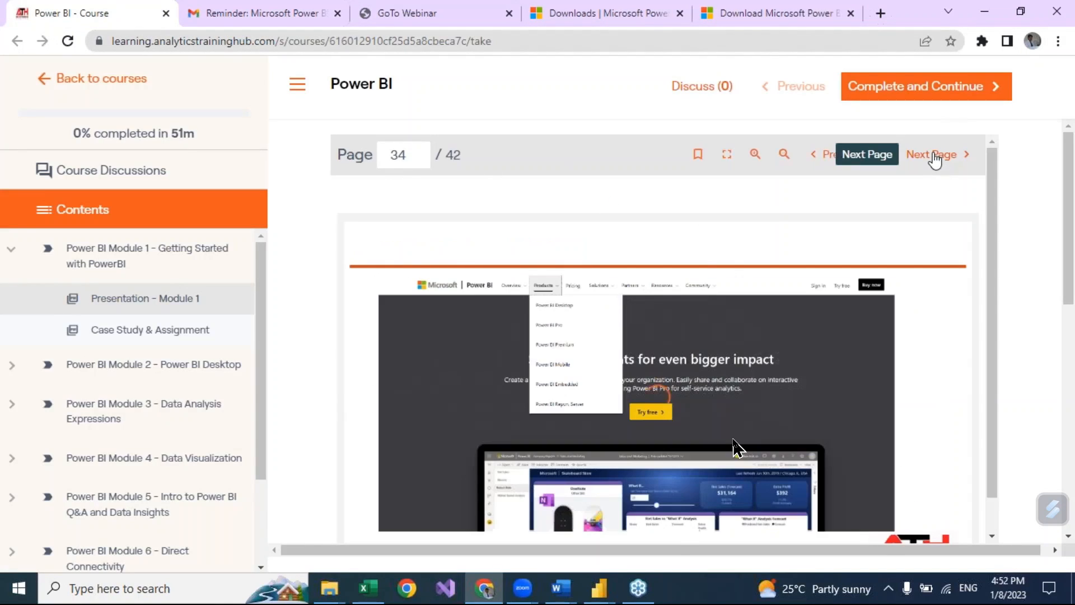
pyautogui.scroll(-1, 721, 376)
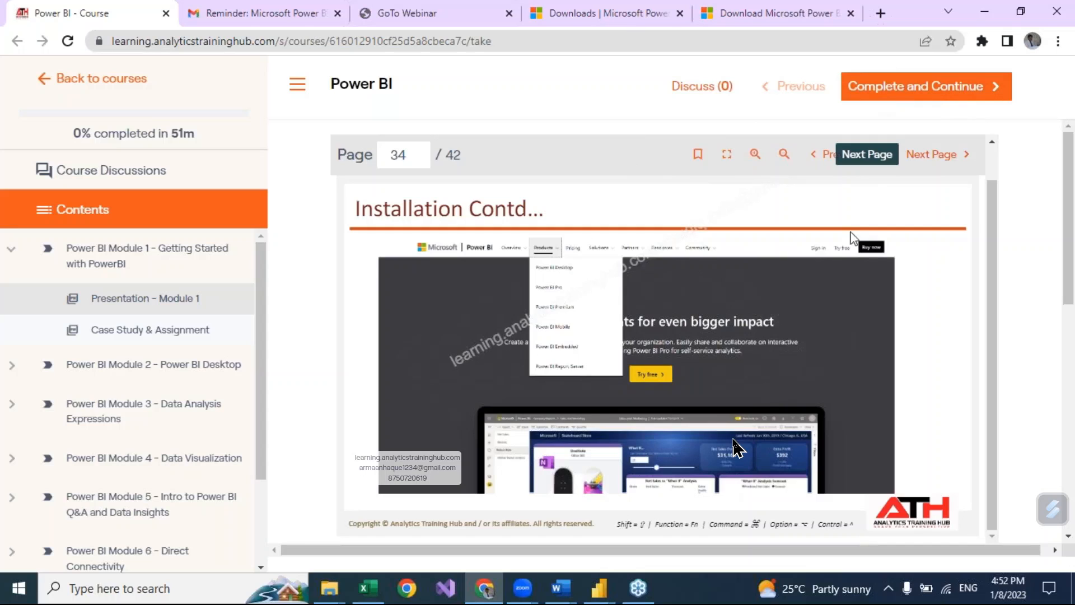
pyautogui.click(944, 158)
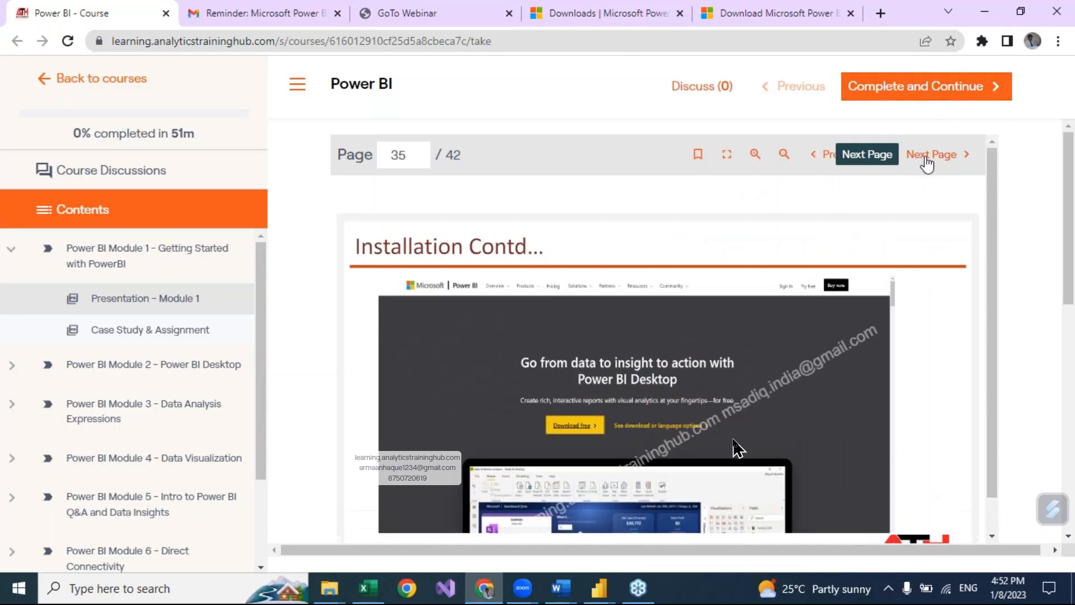
# Show the presentation in full screen and go back to the "How to Install Power BI" slide on page 33
pyautogui.click(726, 155)
pyautogui.click(924, 22)
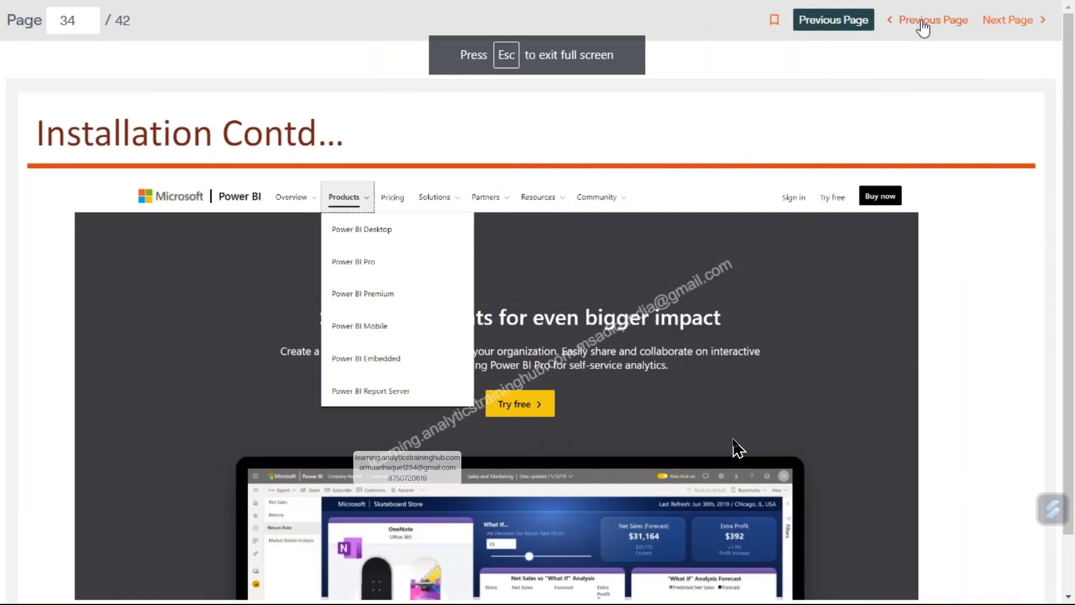
pyautogui.click(941, 22)
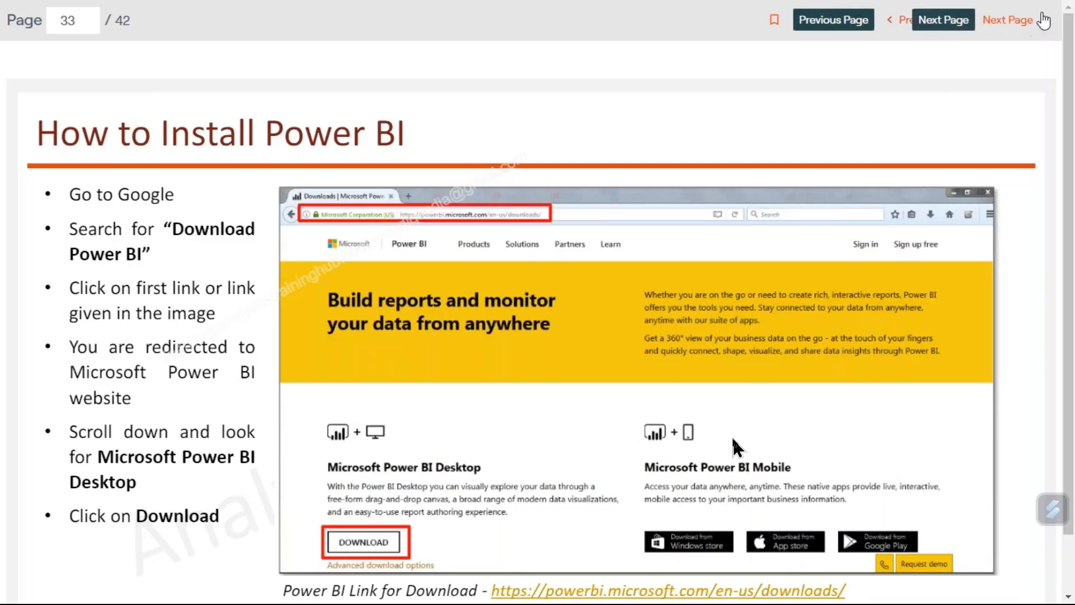
# Review the "Installation Contd..." slides one by one up to the Power BI Desktop setup slide on page 38
pyautogui.click(1014, 20)
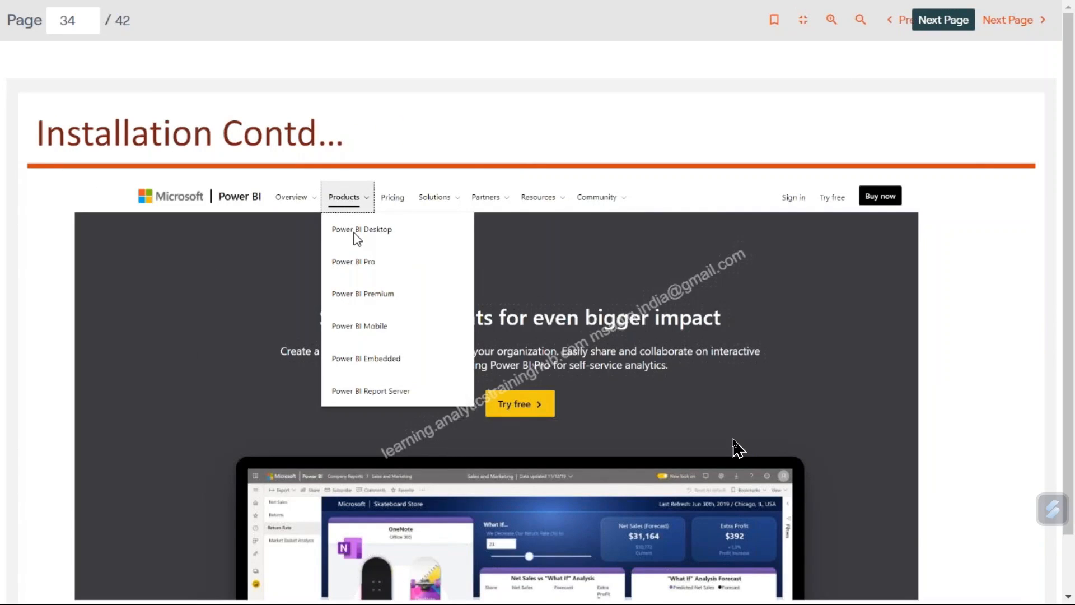
pyautogui.click(1017, 26)
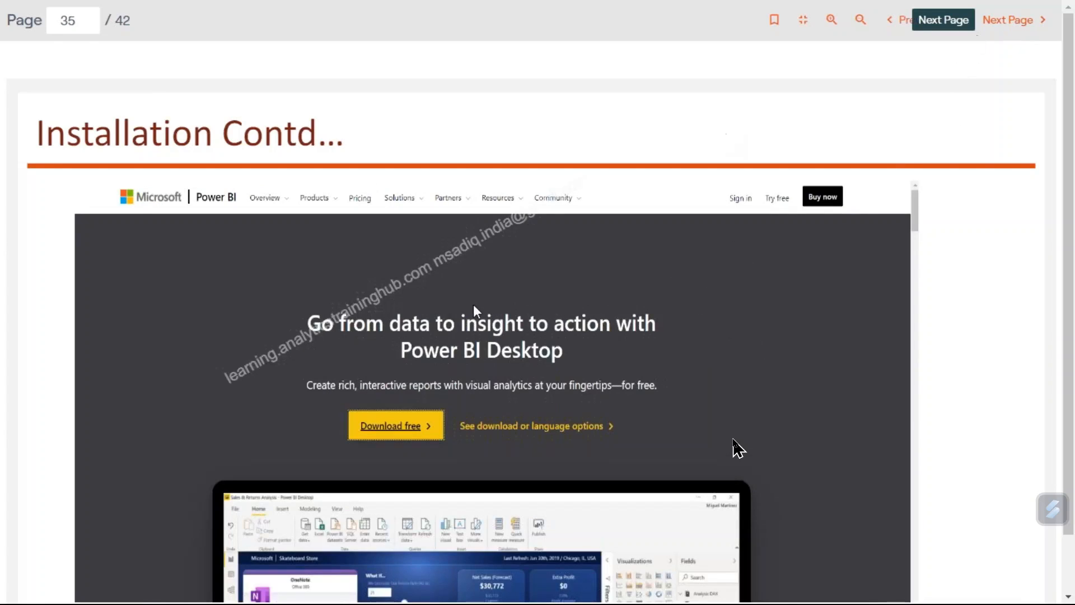
pyautogui.scroll(-1, 508, 368)
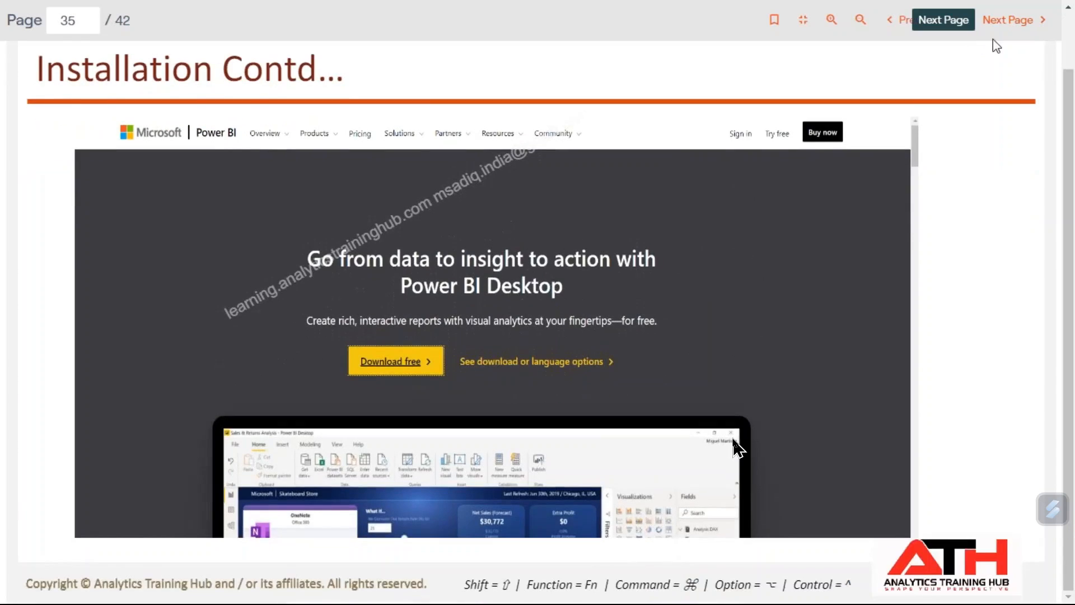
pyautogui.click(1024, 20)
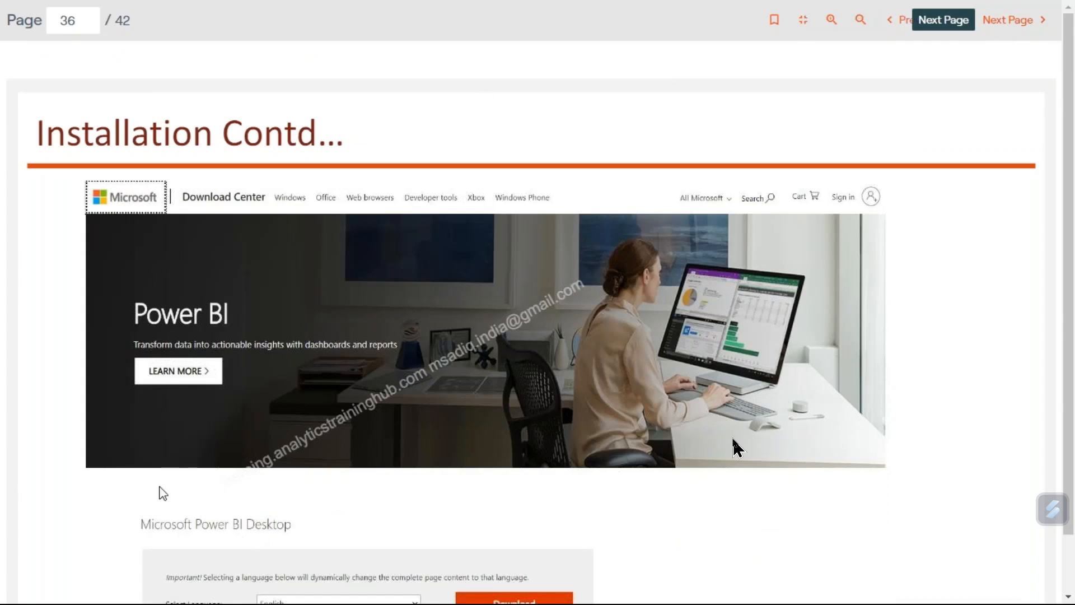
pyautogui.scroll(-1, 738, 448)
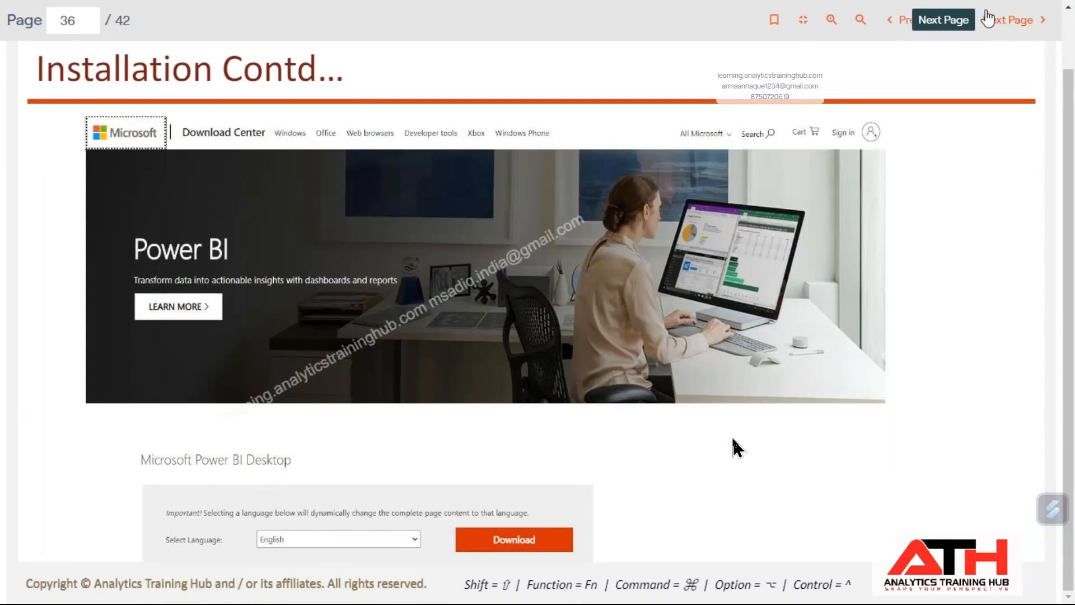
pyautogui.click(1013, 21)
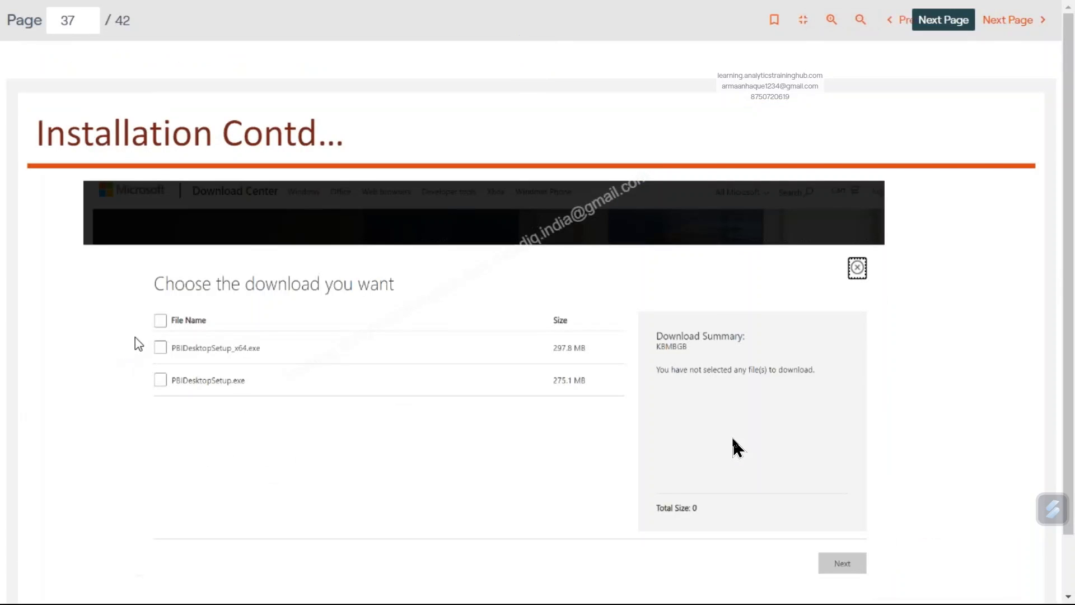
pyautogui.click(1017, 23)
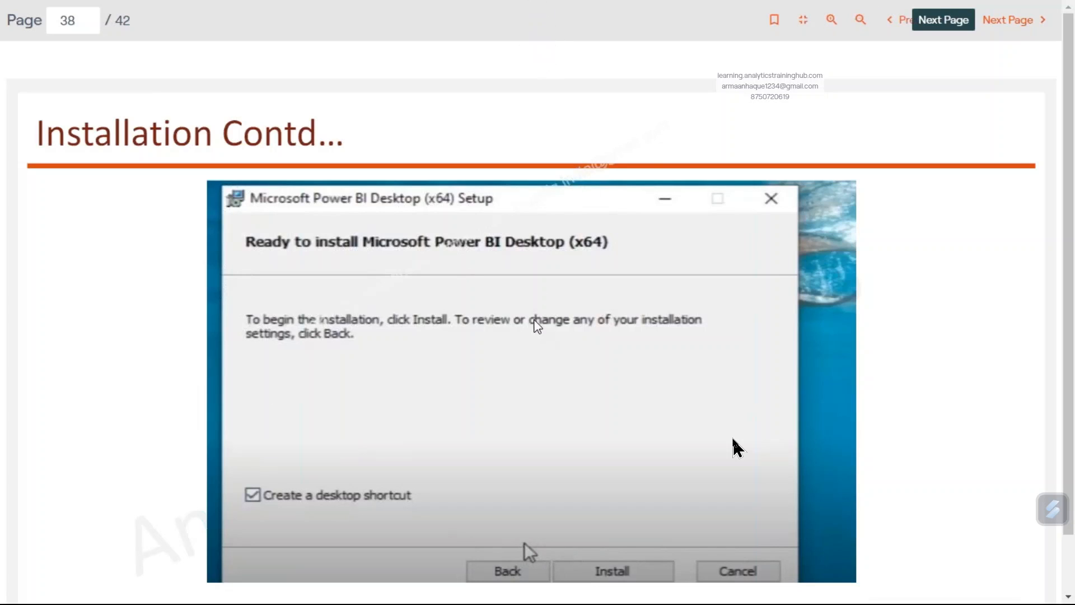
pyautogui.press('super+Tab')
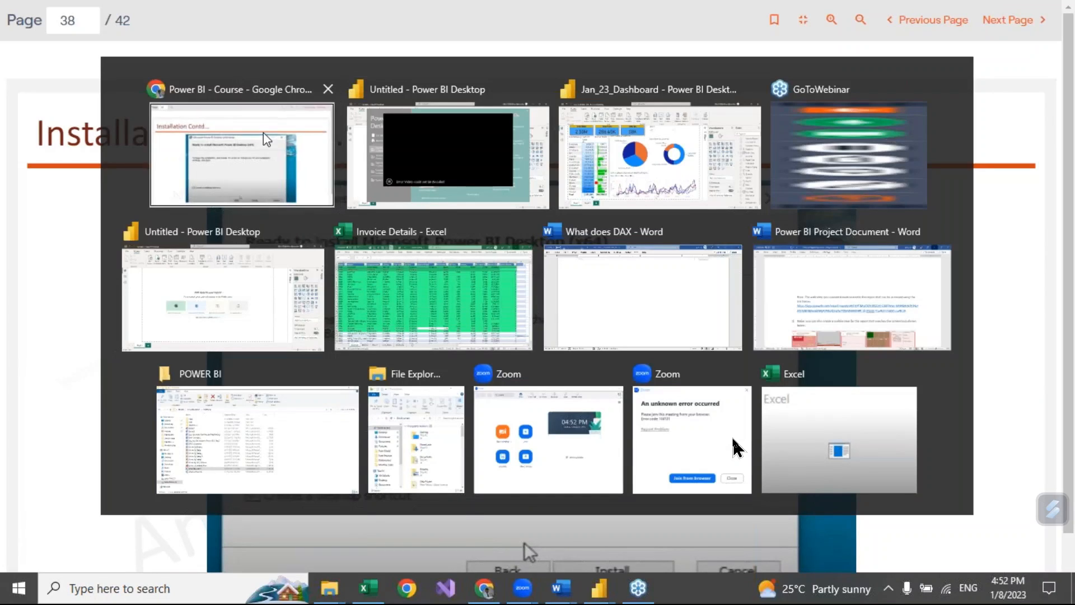
pyautogui.click(264, 140)
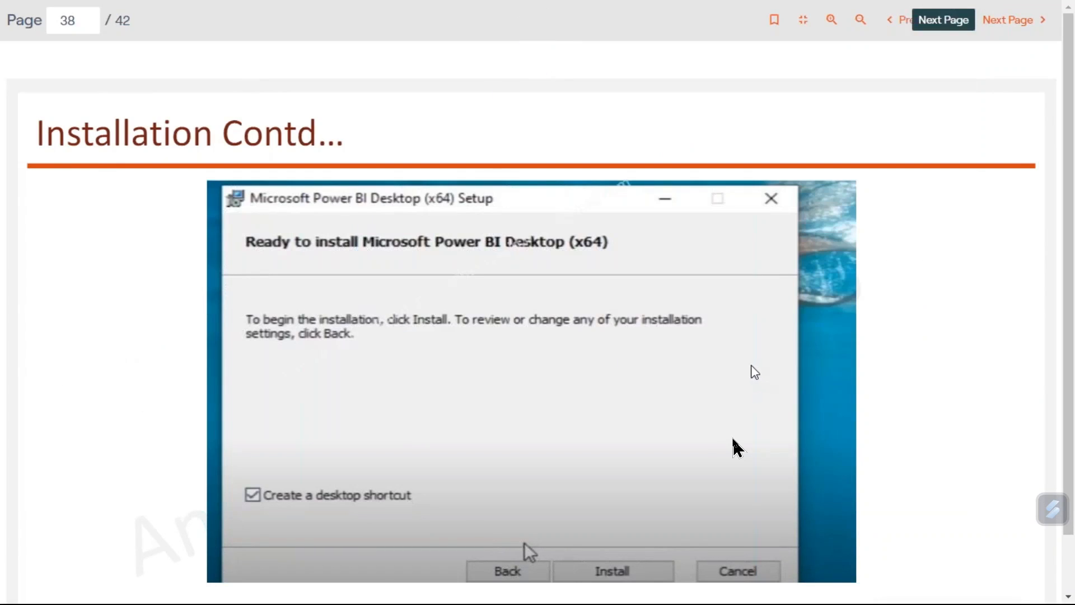
# Leave the full-screen presentation and close the Microsoft Download Center page with the setup file choices
pyautogui.press('Escape')
pyautogui.click(762, 16)
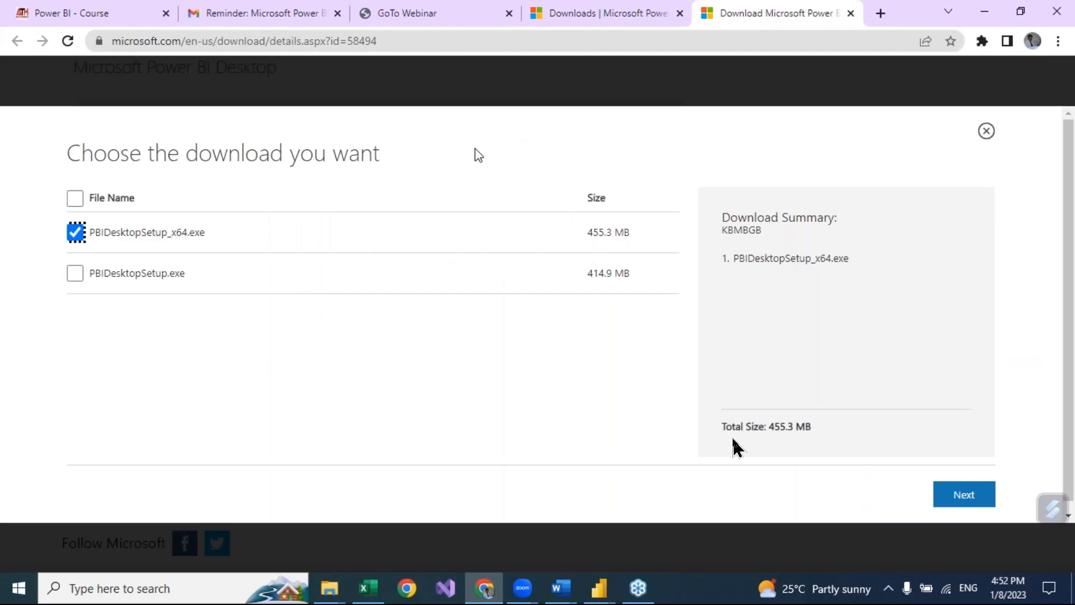
pyautogui.click(850, 13)
# Follow the standard Download link for Microsoft Power BI Desktop on the Power BI downloads page
pyautogui.scroll(3, 312, 308)
pyautogui.scroll(-3, 312, 308)
pyautogui.click(61, 412)
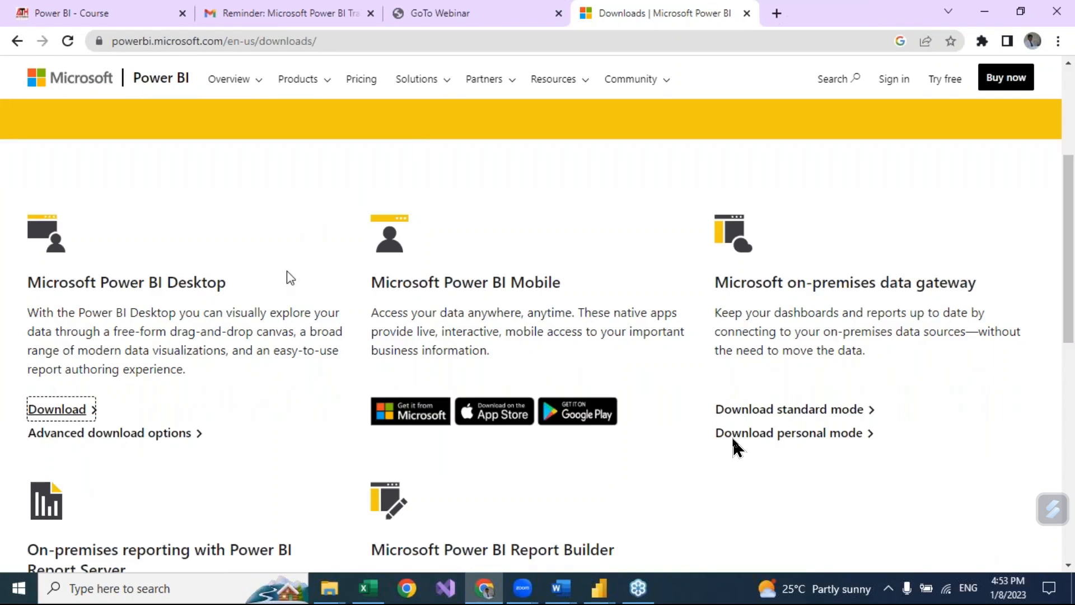
# Move the Microsoft Store window aside so the Power BI Desktop download links on the downloads page are uncovered
pyautogui.scroll(5, 260, 308)
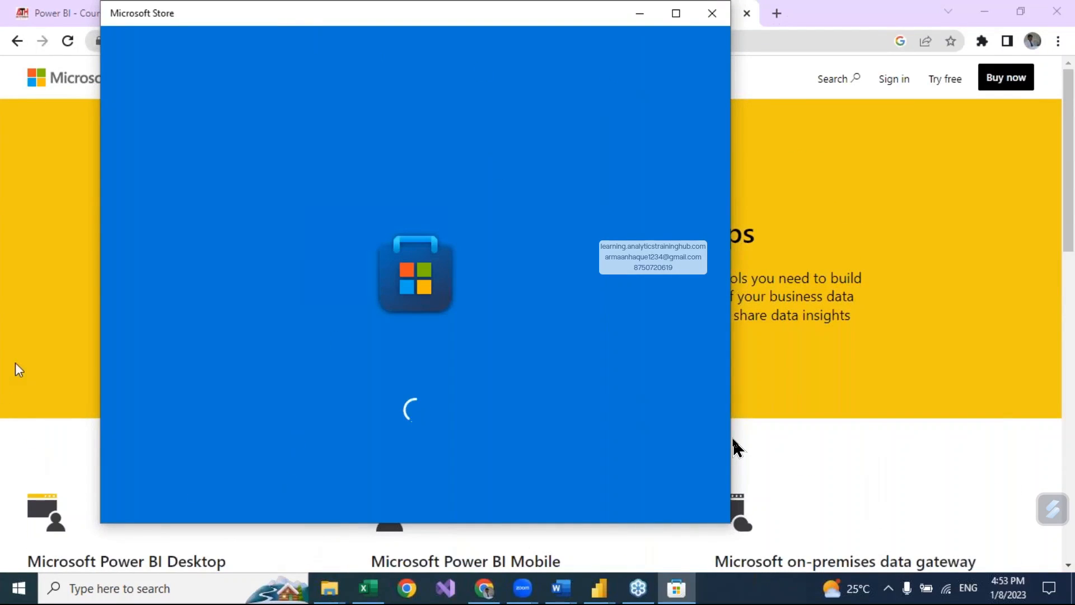
pyautogui.scroll(-4, 58, 371)
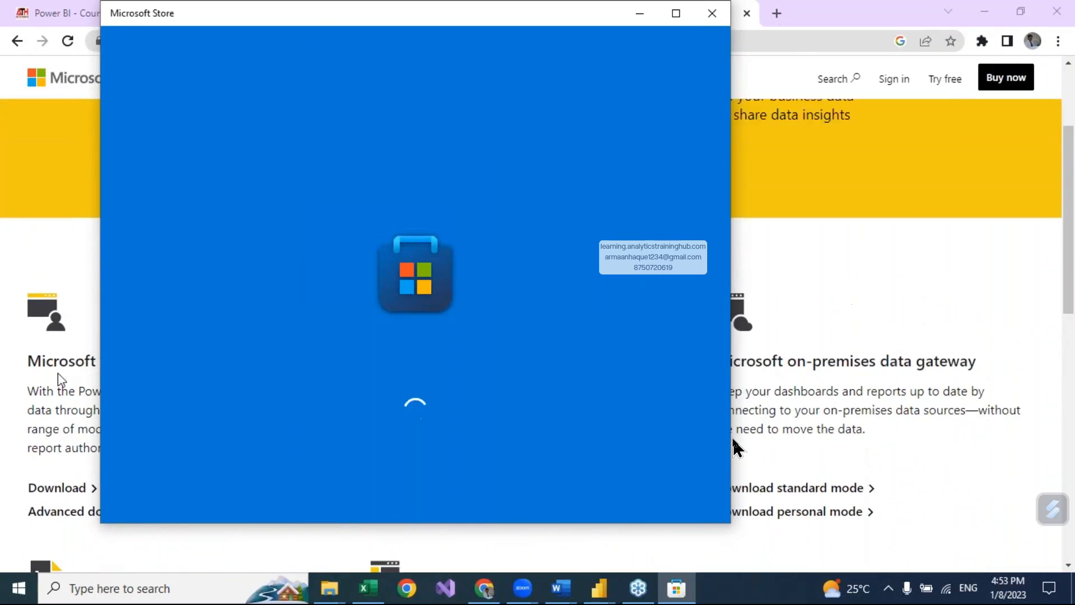
pyautogui.moveTo(422, 19); pyautogui.dragTo(663, 1)
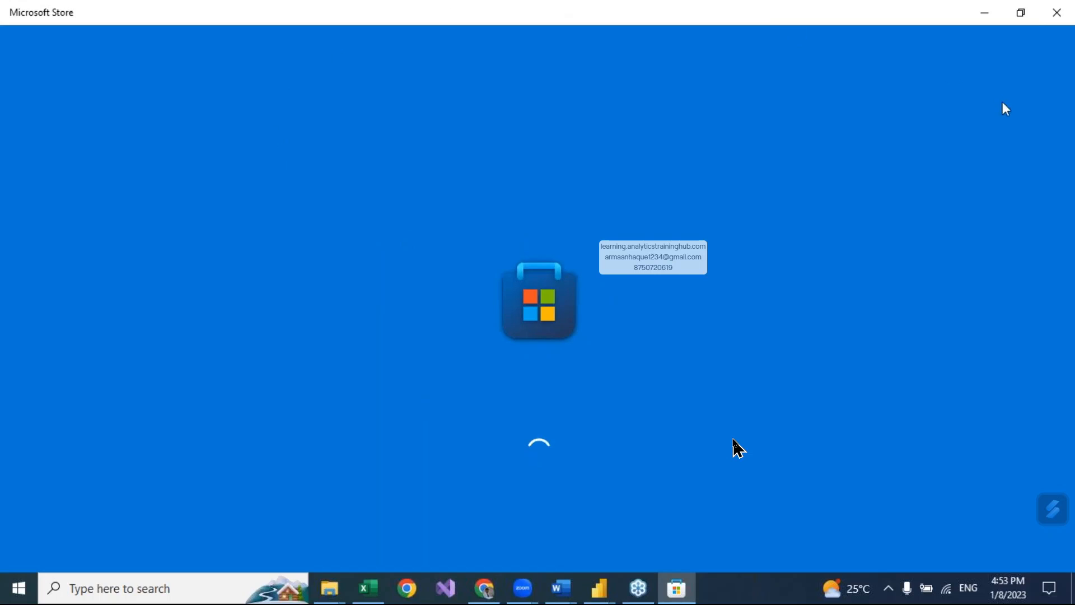
pyautogui.click(1025, 14)
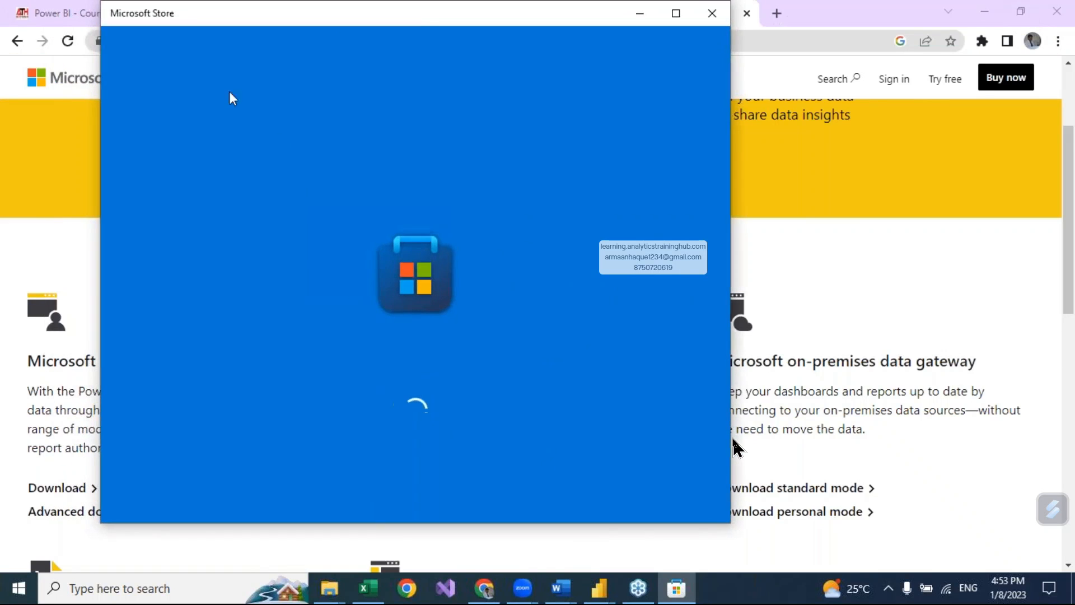
pyautogui.moveTo(425, 20); pyautogui.dragTo(785, 22)
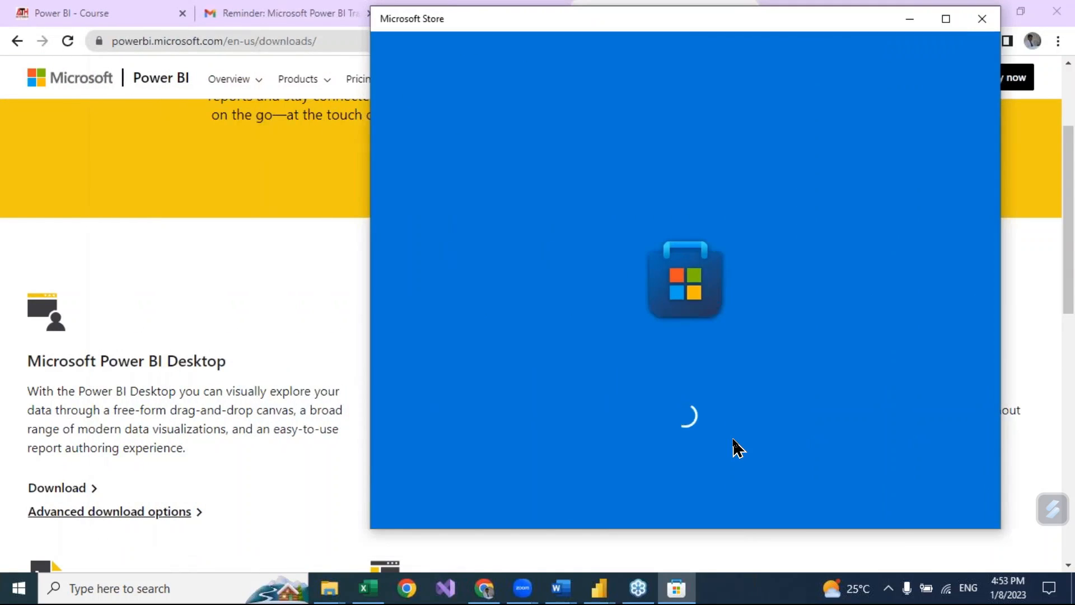
# Open the advanced download options for Power BI Desktop, request the English download and select PBIDesktopSetup_x64.exe
pyautogui.click(103, 513)
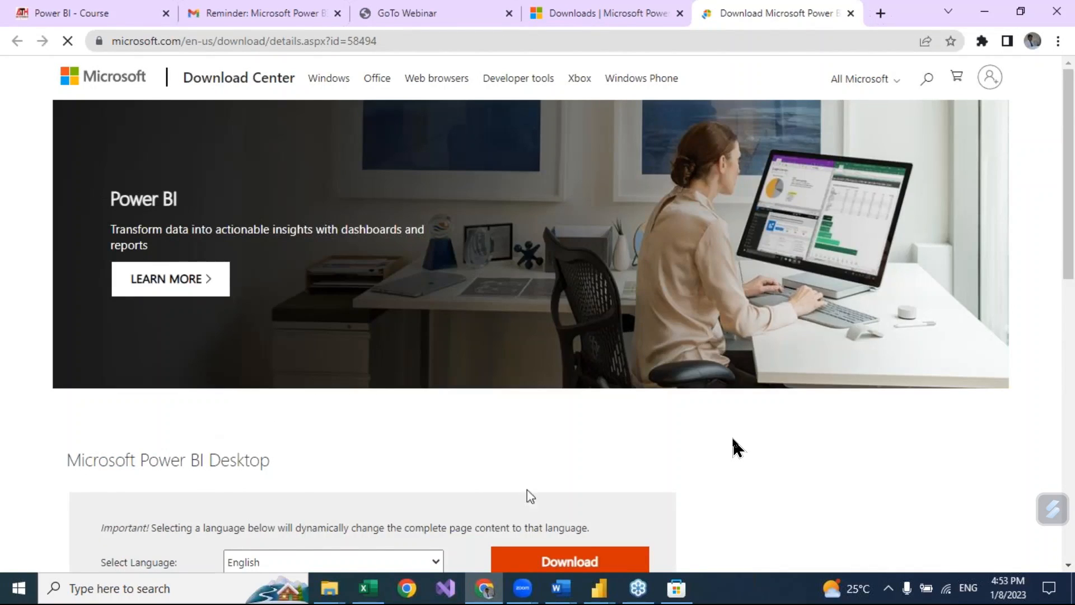
pyautogui.scroll(-2, 528, 491)
pyautogui.click(540, 411)
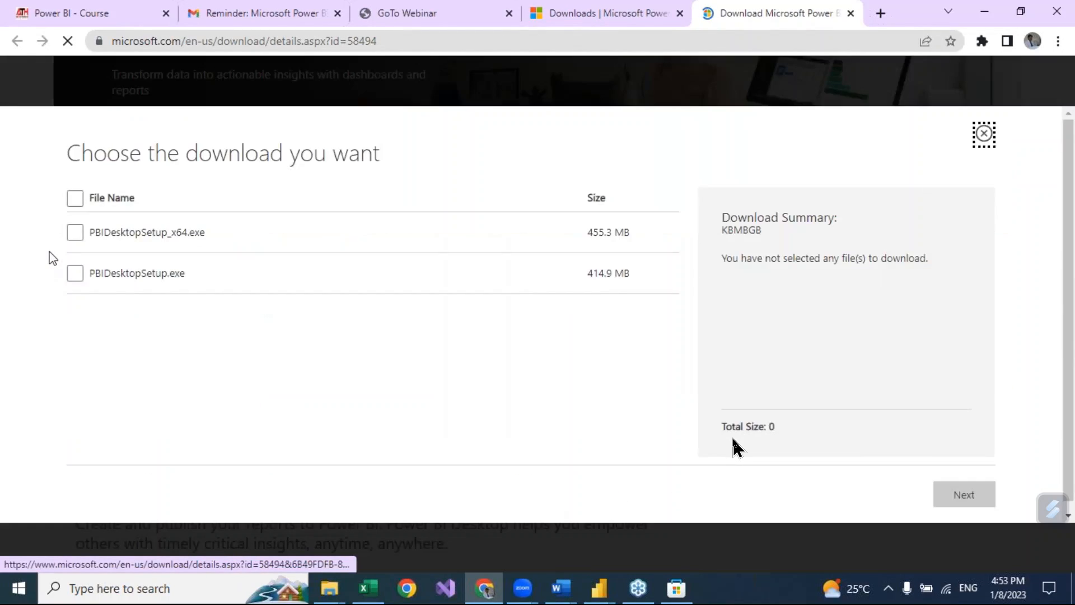
pyautogui.click(75, 232)
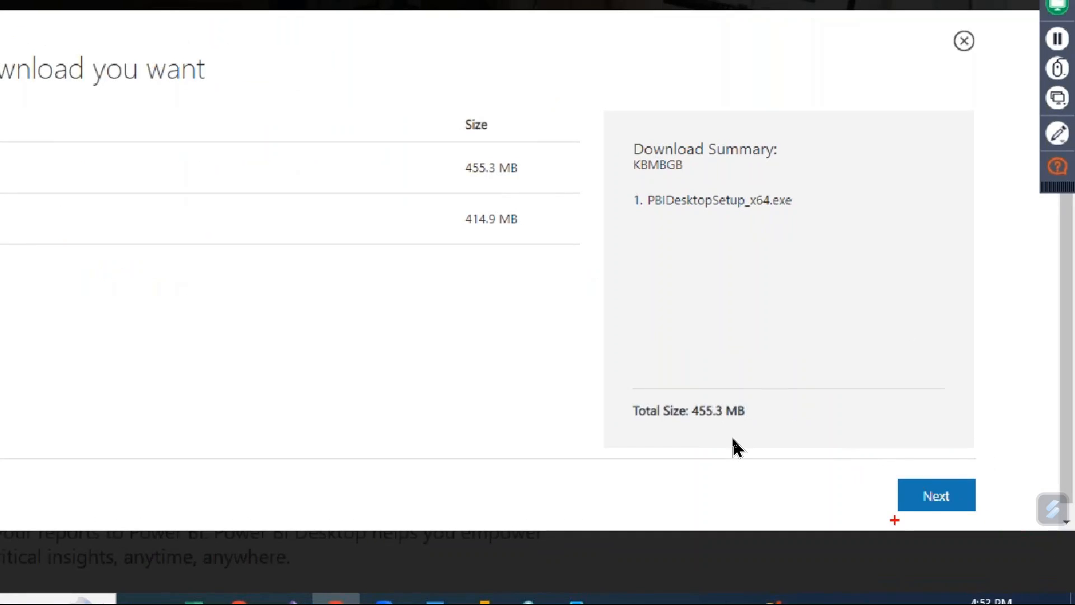
# Mark the option for proceeding with a red frame and start the download of the selected setup file
pyautogui.moveTo(886, 465); pyautogui.dragTo(1008, 520)
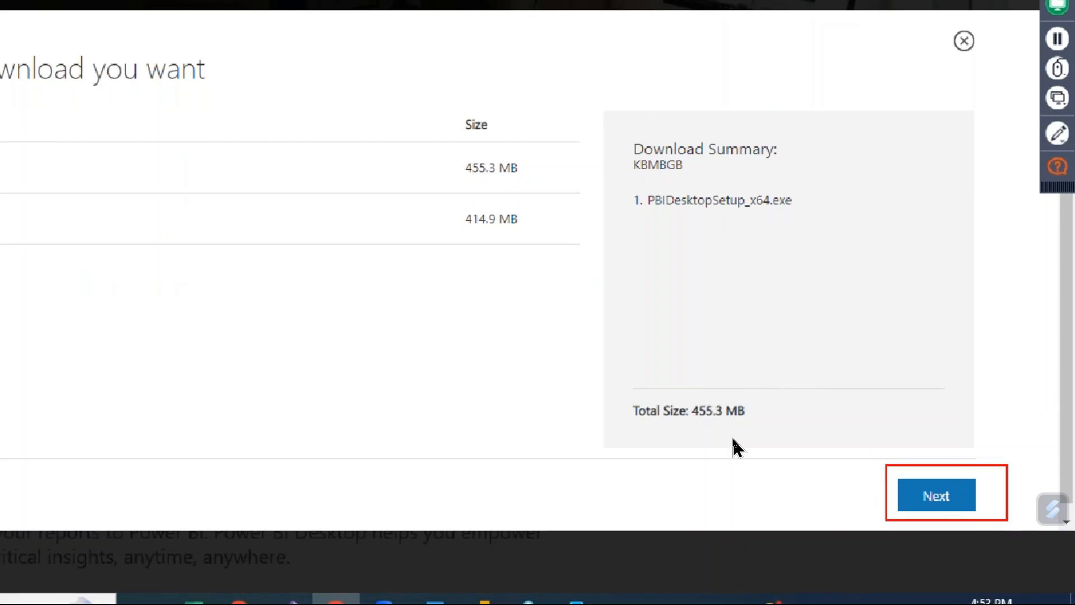
pyautogui.moveTo(647, 508); pyautogui.dragTo(875, 508)
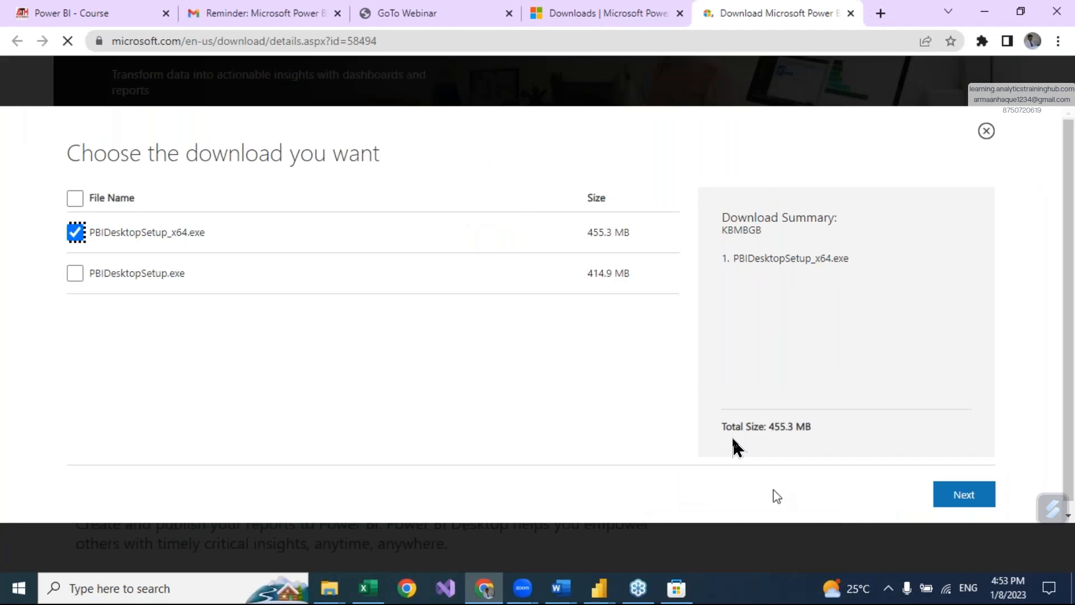
pyautogui.click(963, 496)
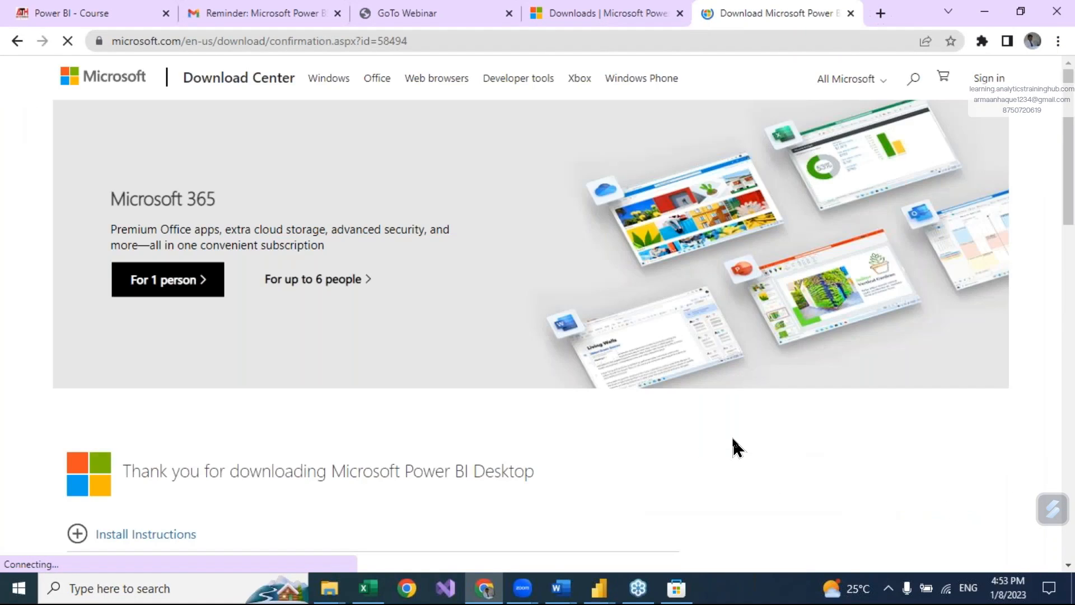
# Pause the running download of the Power BI Desktop setup file
pyautogui.scroll(-5, 737, 446)
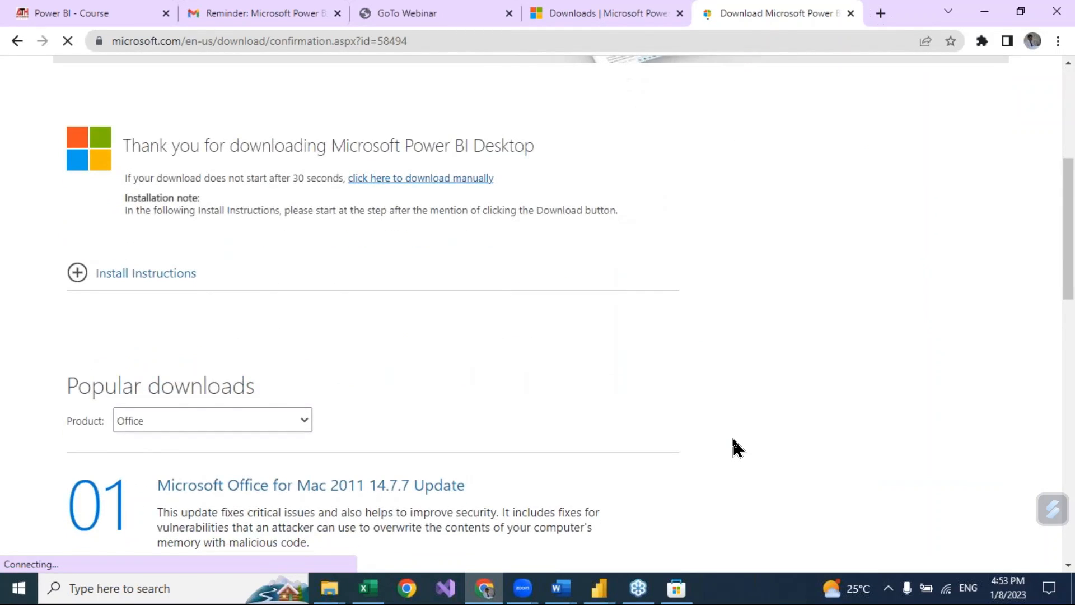
pyautogui.scroll(-4, 734, 438)
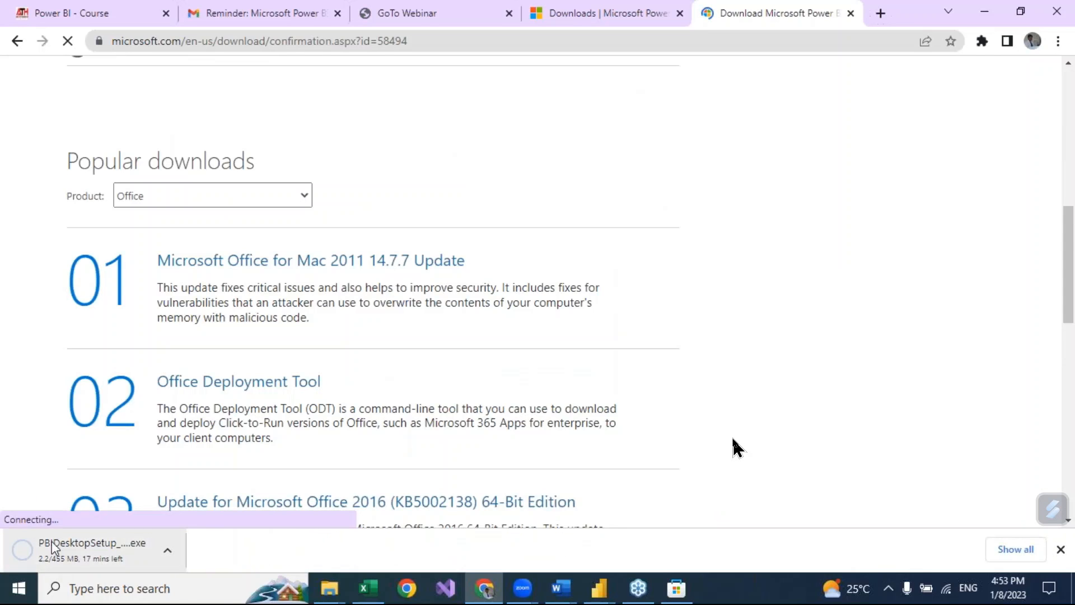
pyautogui.click(177, 550)
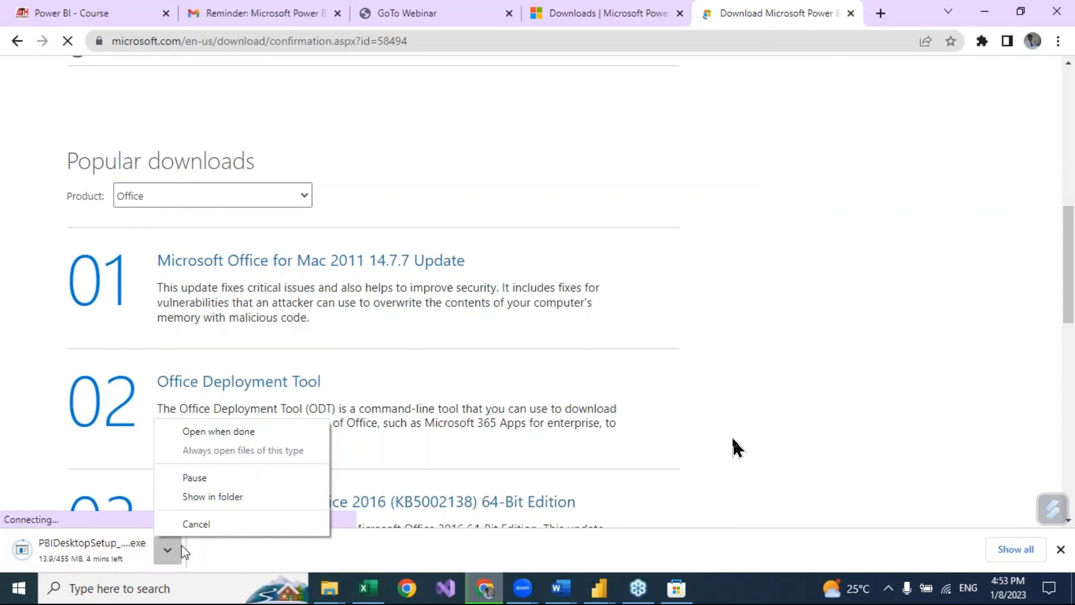
pyautogui.click(205, 479)
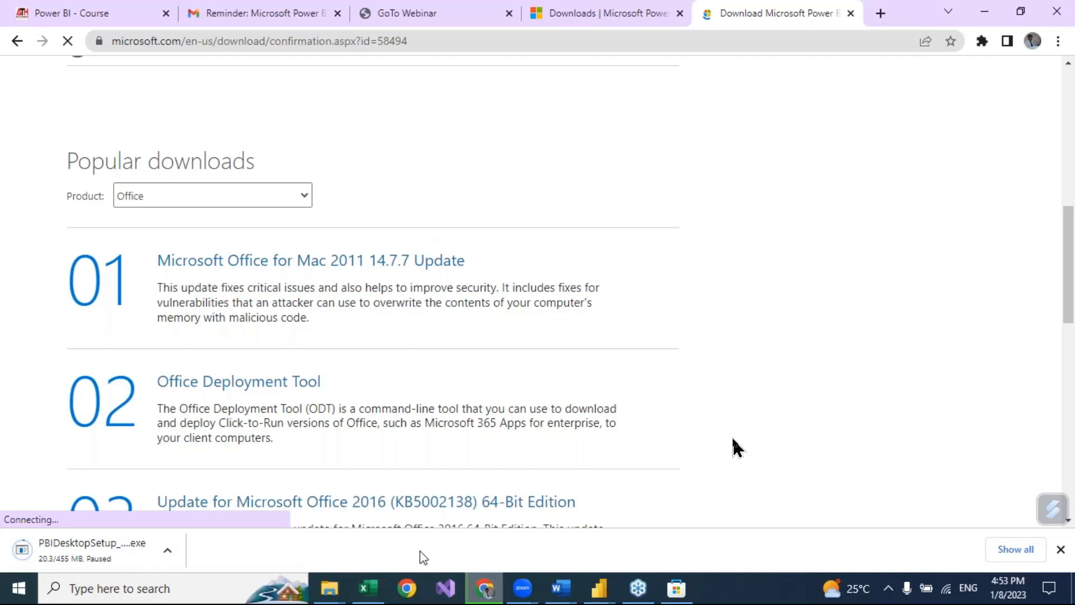
# Review the Power BI downloads page again, comparing it with the Download Center confirmation page
pyautogui.click(622, 17)
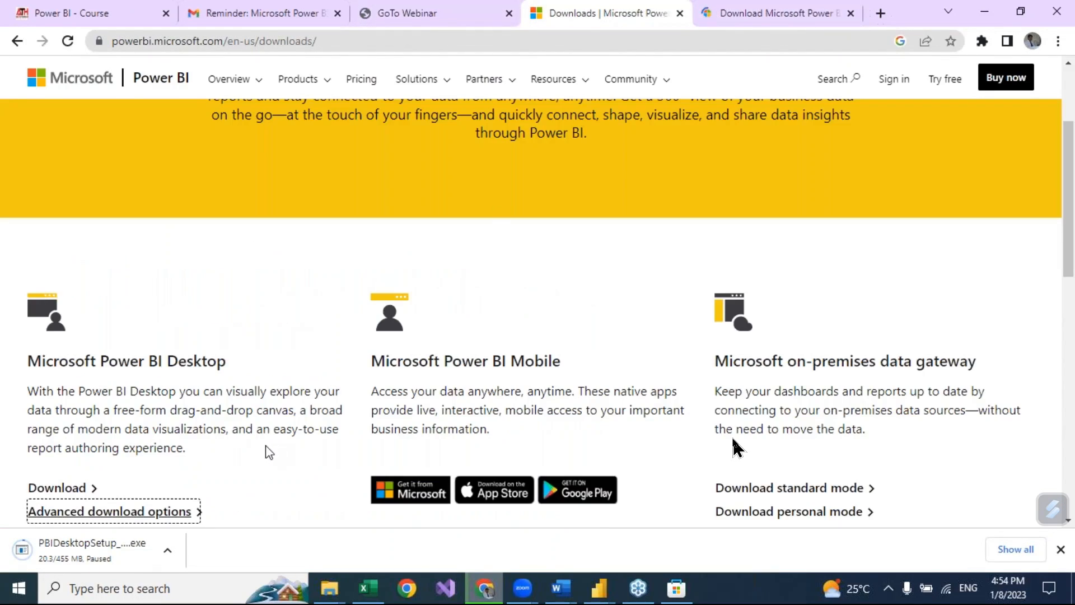
pyautogui.scroll(-1, 733, 448)
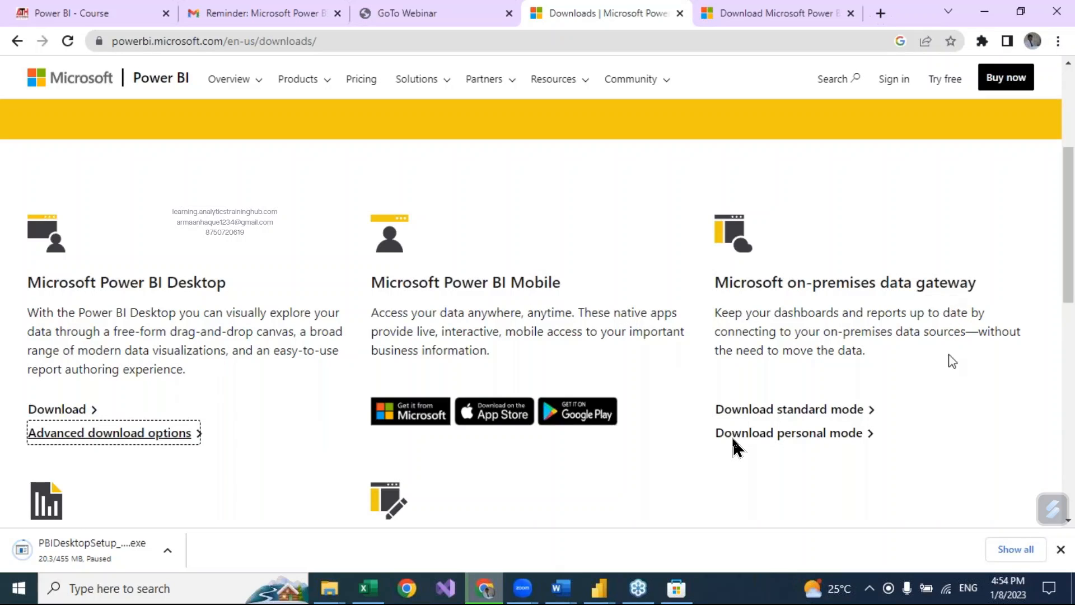
pyautogui.click(1066, 241)
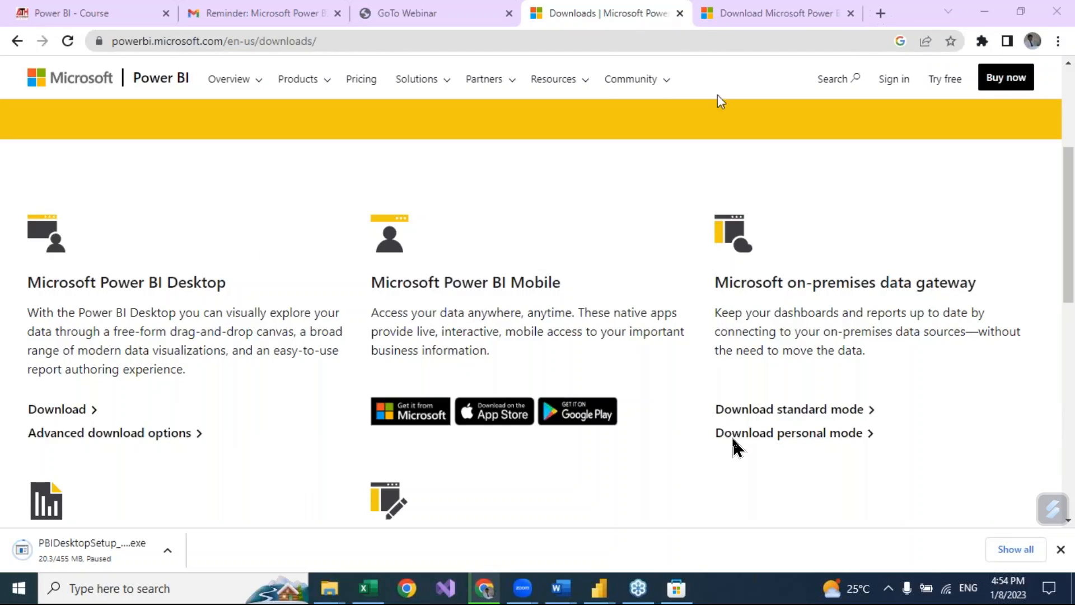
pyautogui.click(779, 12)
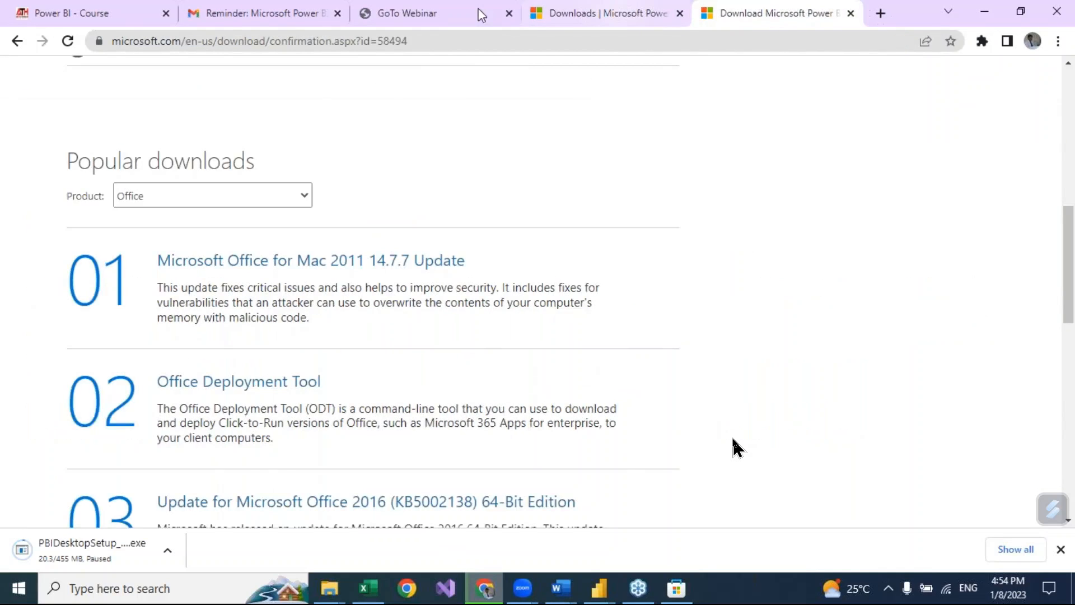
pyautogui.click(585, 17)
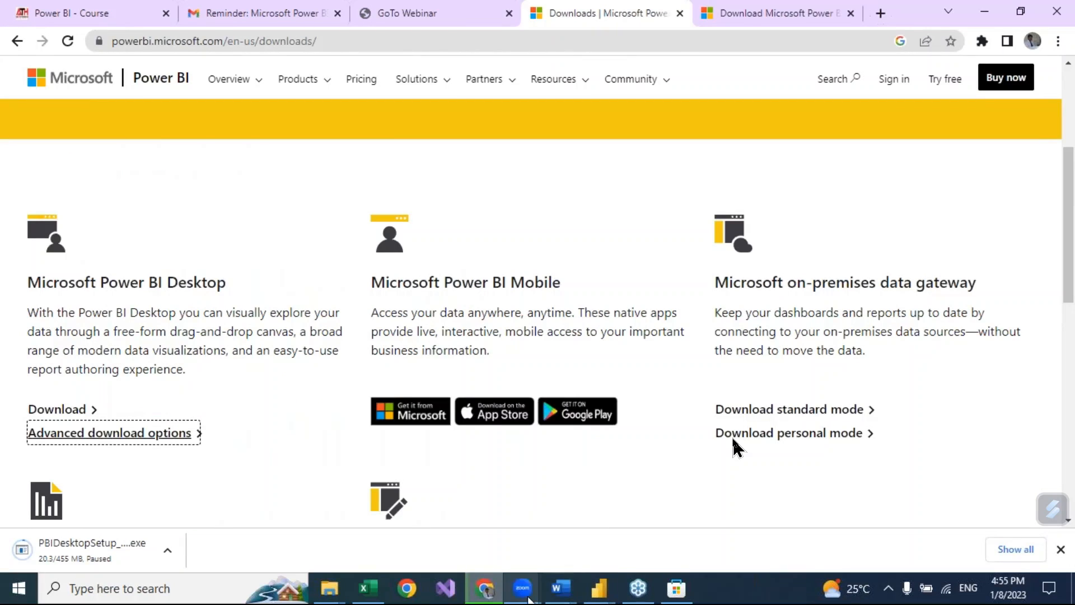
# Return to the Power BI course presentation and show the "Installation Contd..." setup slide on page 38 in full screen
pyautogui.click(52, 12)
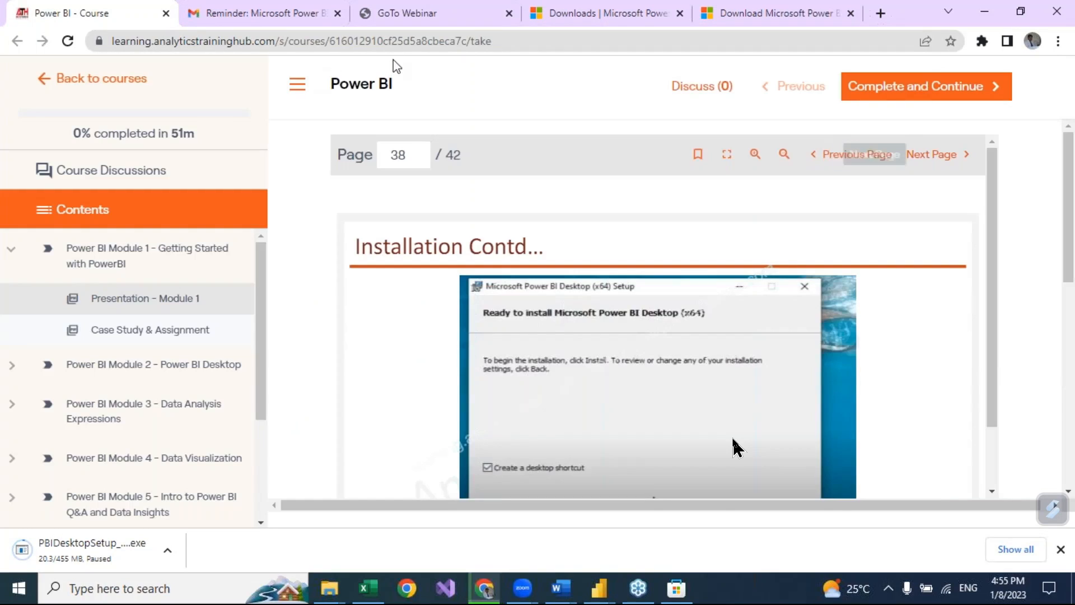
pyautogui.scroll(-1, 808, 287)
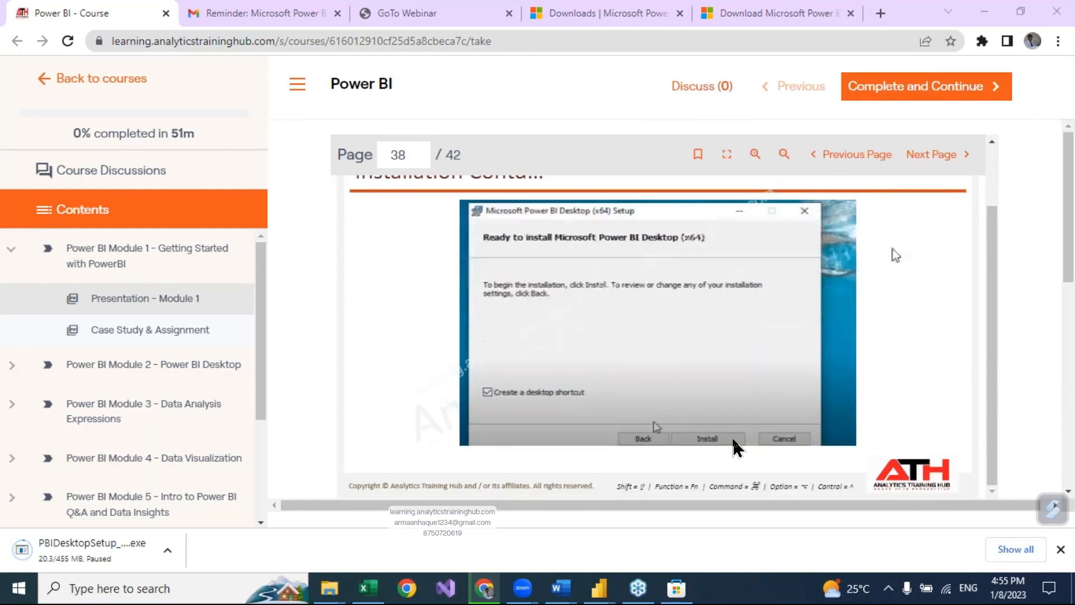
pyautogui.click(728, 157)
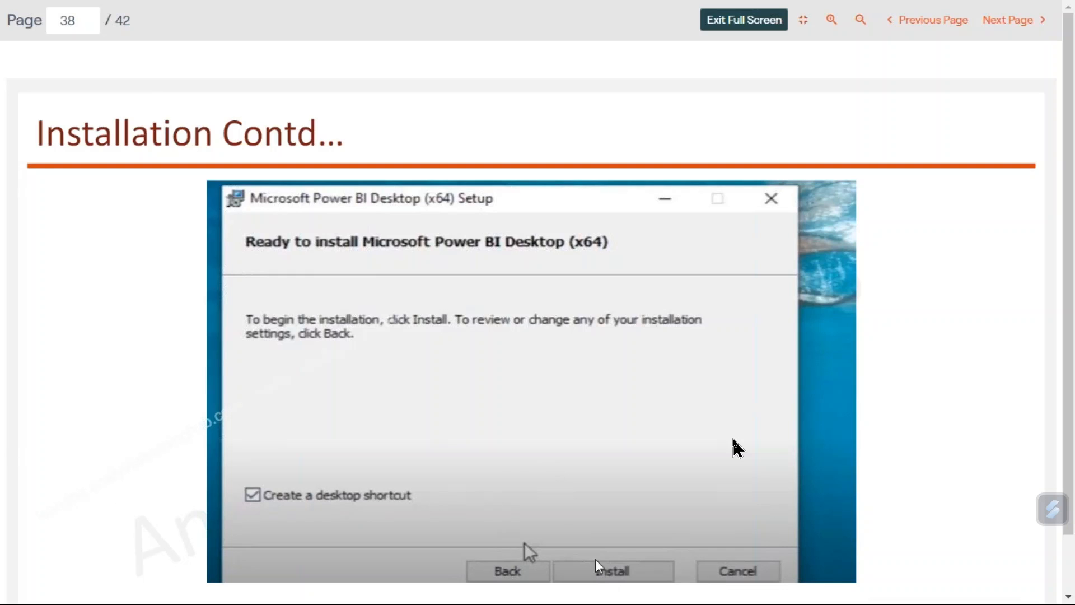
pyautogui.scroll(-2, 691, 447)
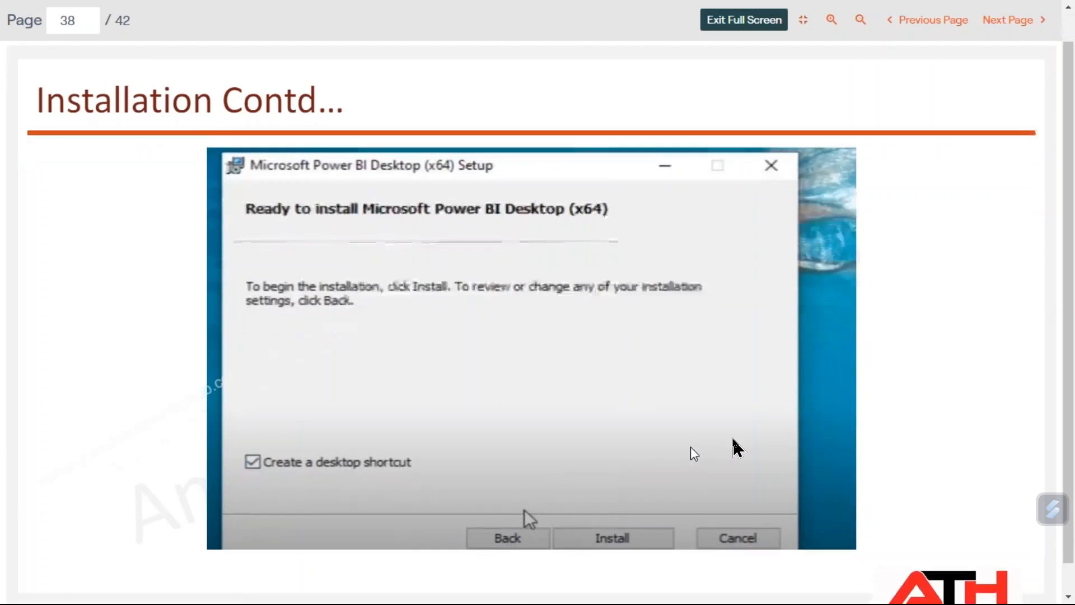
# Review the "Installation Contd..." slides on the required information form (page 39) and the sign-in dialog (page 40), and advance to page 41
pyautogui.click(1012, 22)
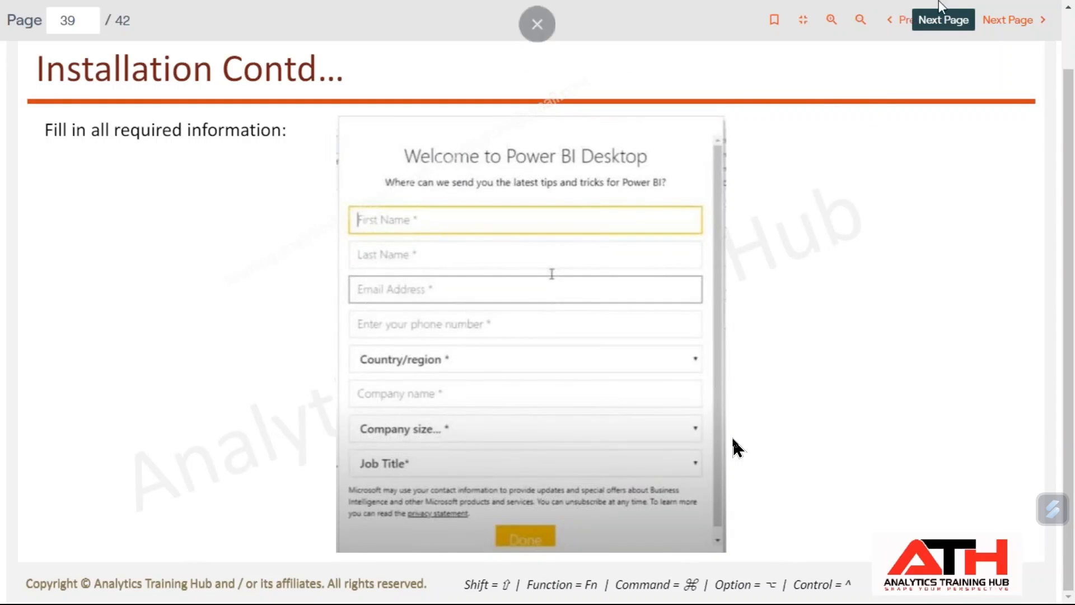
pyautogui.click(1015, 23)
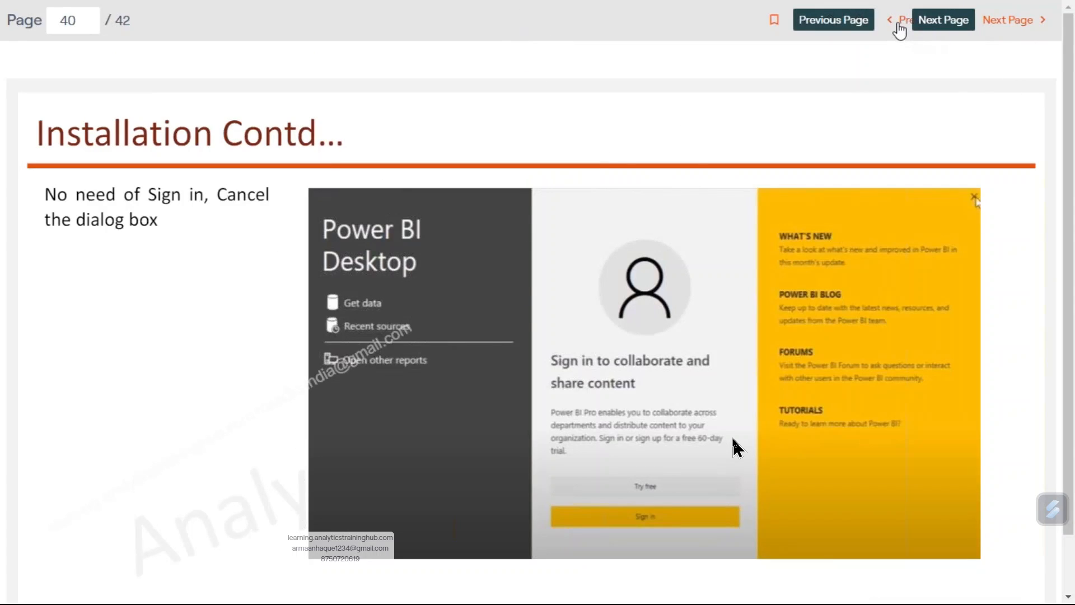
pyautogui.click(899, 25)
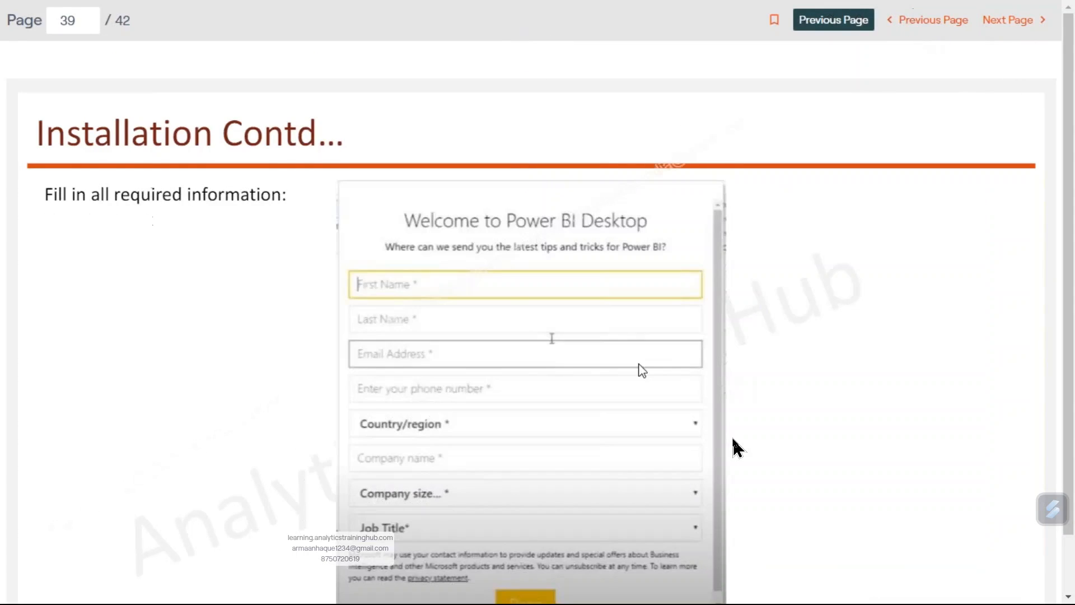
pyautogui.click(1015, 22)
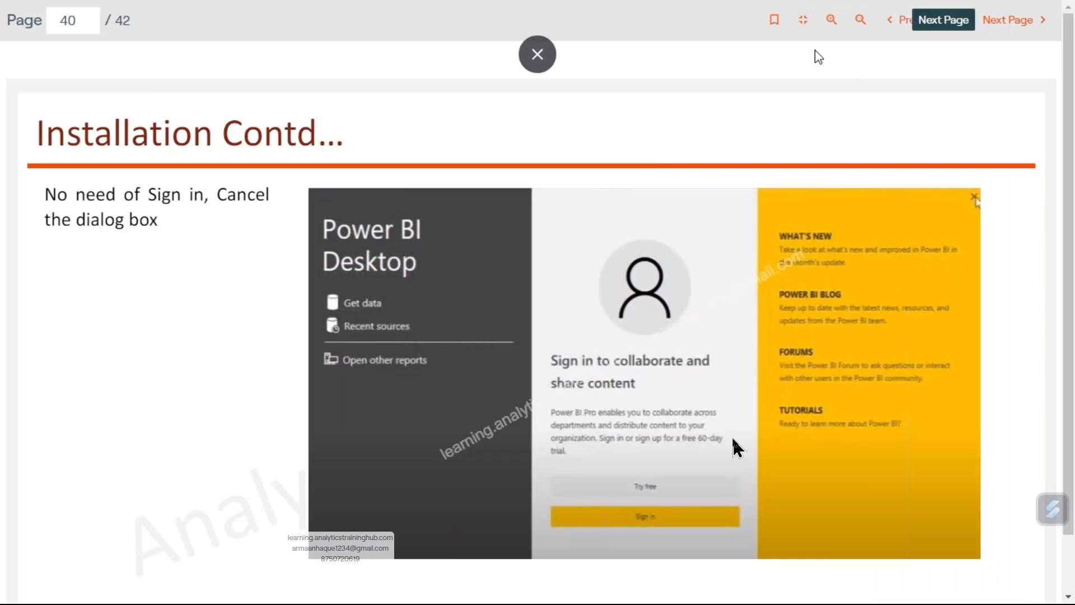
pyautogui.click(892, 22)
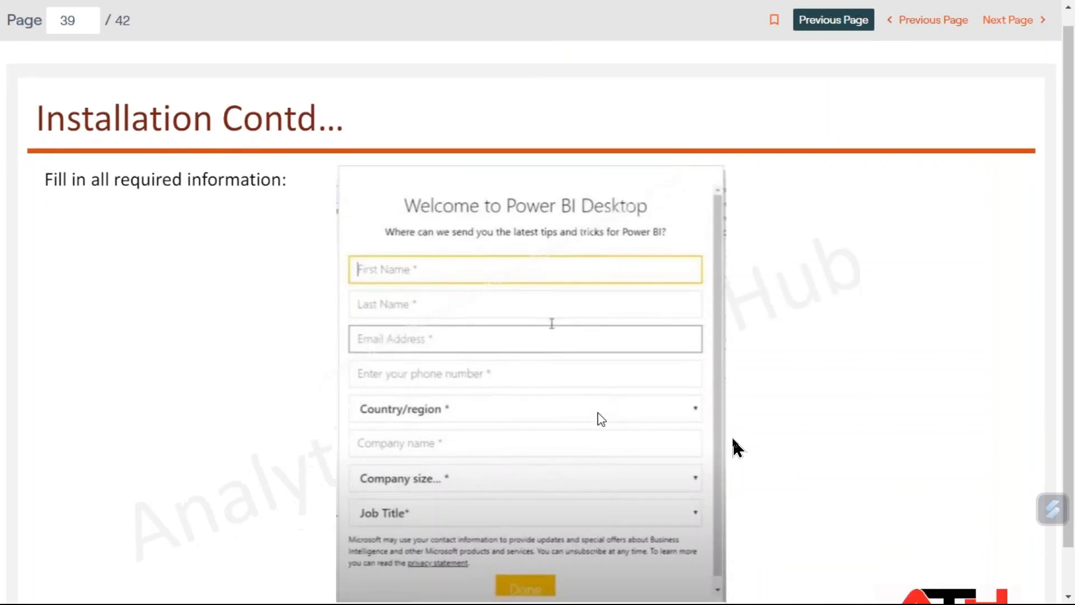
pyautogui.scroll(-1, 601, 419)
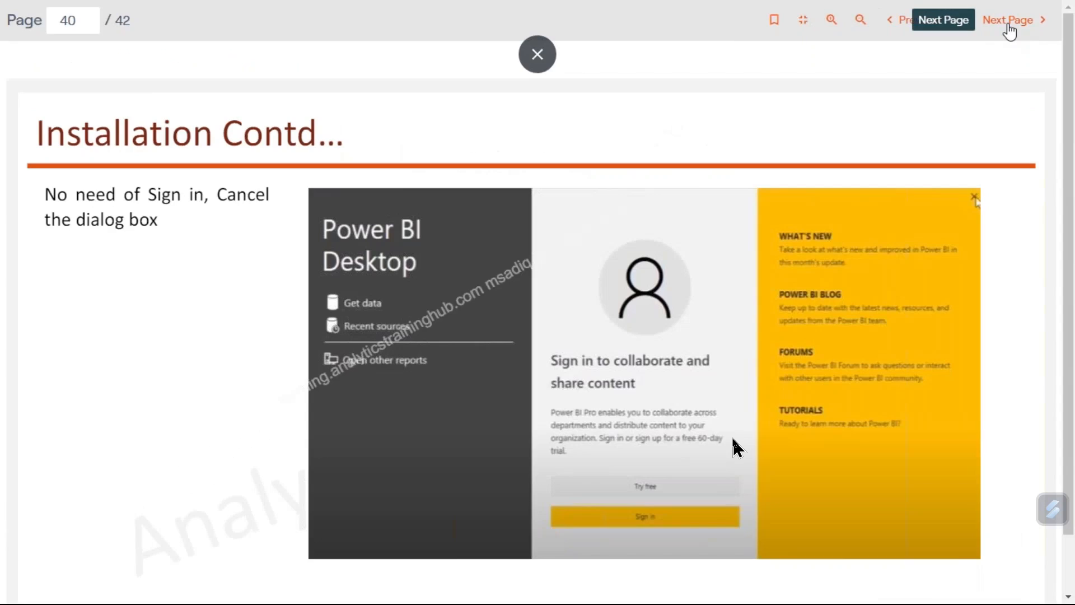
pyautogui.click(1008, 24)
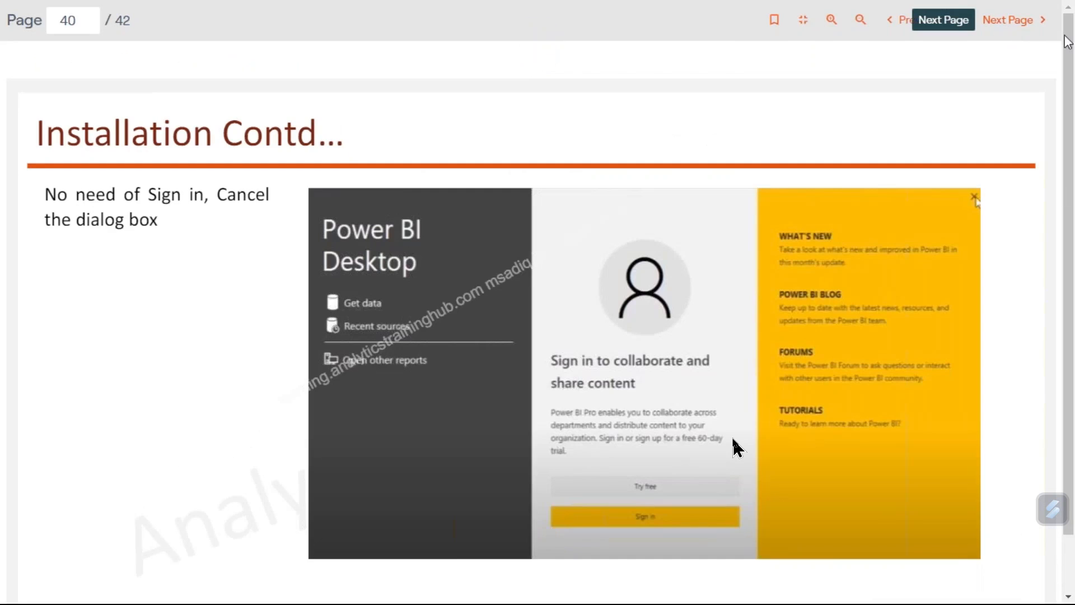
pyautogui.click(899, 22)
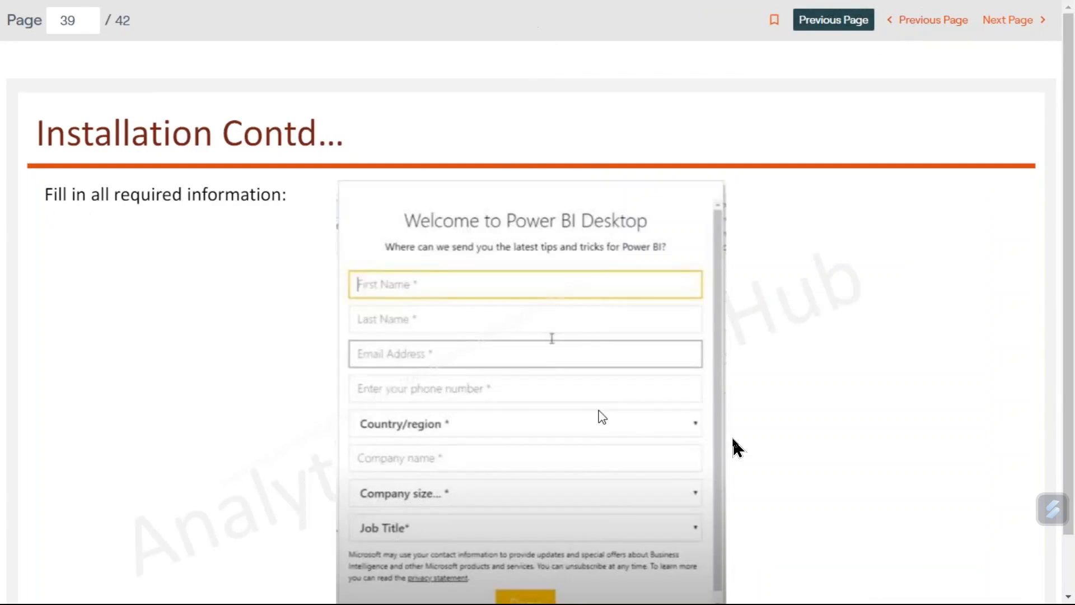
pyautogui.click(1014, 21)
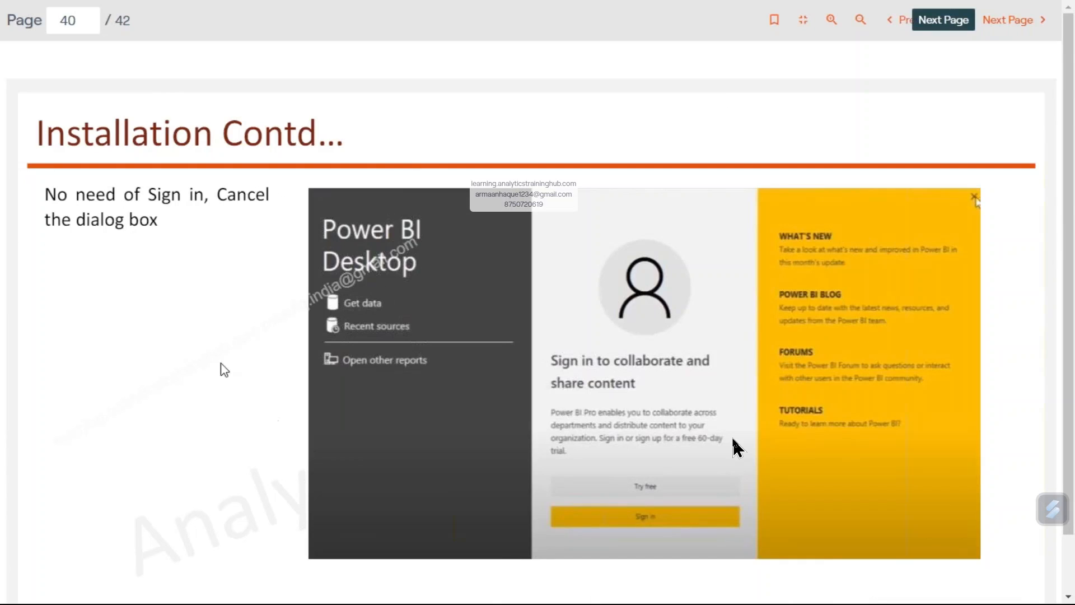
pyautogui.scroll(-2, 647, 271)
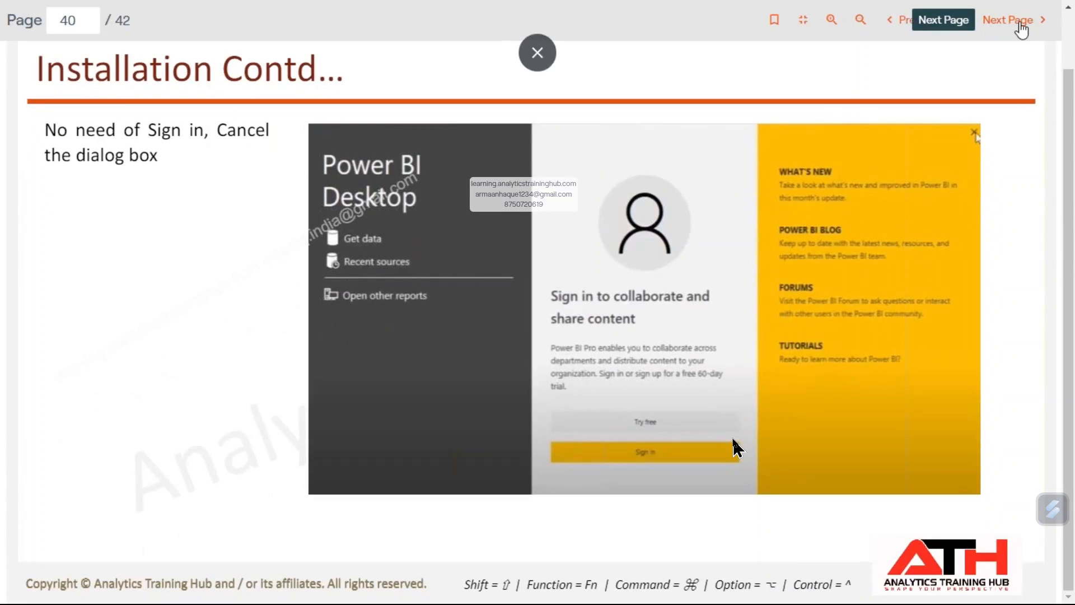
pyautogui.click(1018, 20)
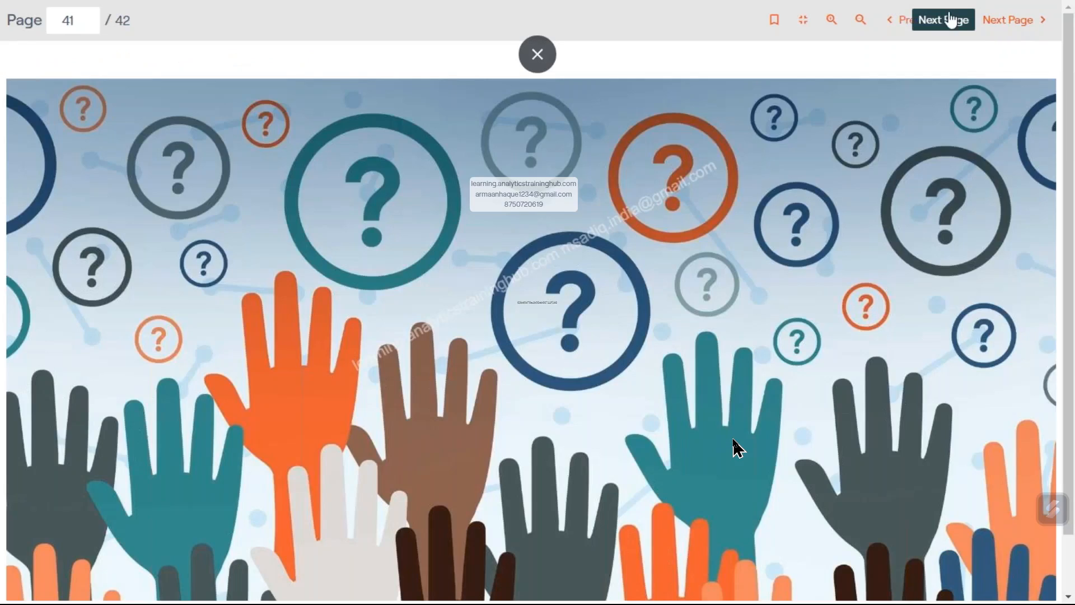
# Page back through the "Installation Contd..." slides from page 41 to the Power BI Desktop download slide on page 35
pyautogui.click(904, 22)
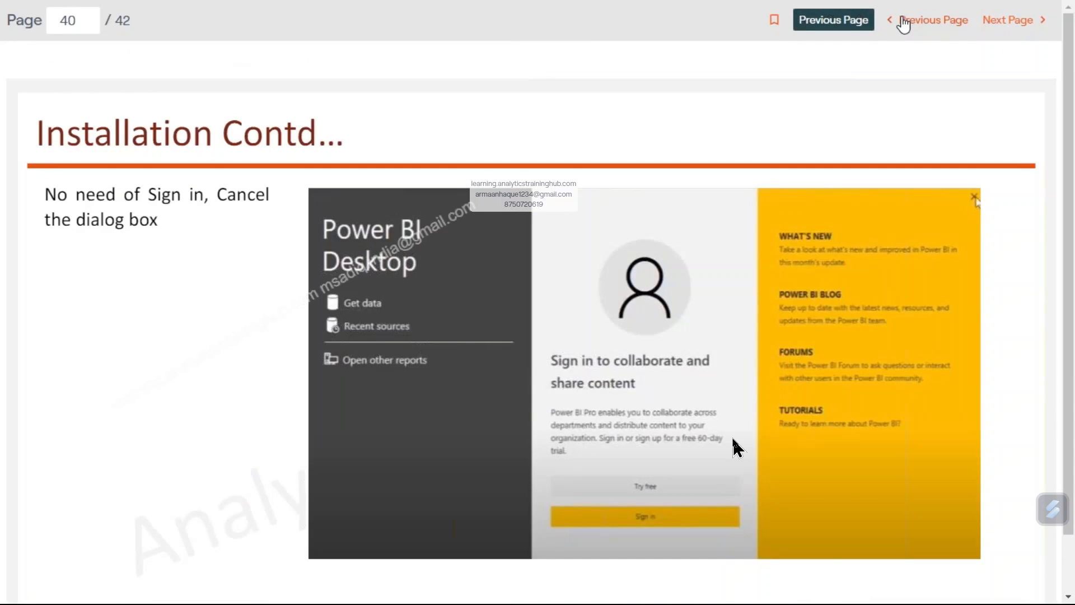
pyautogui.click(905, 23)
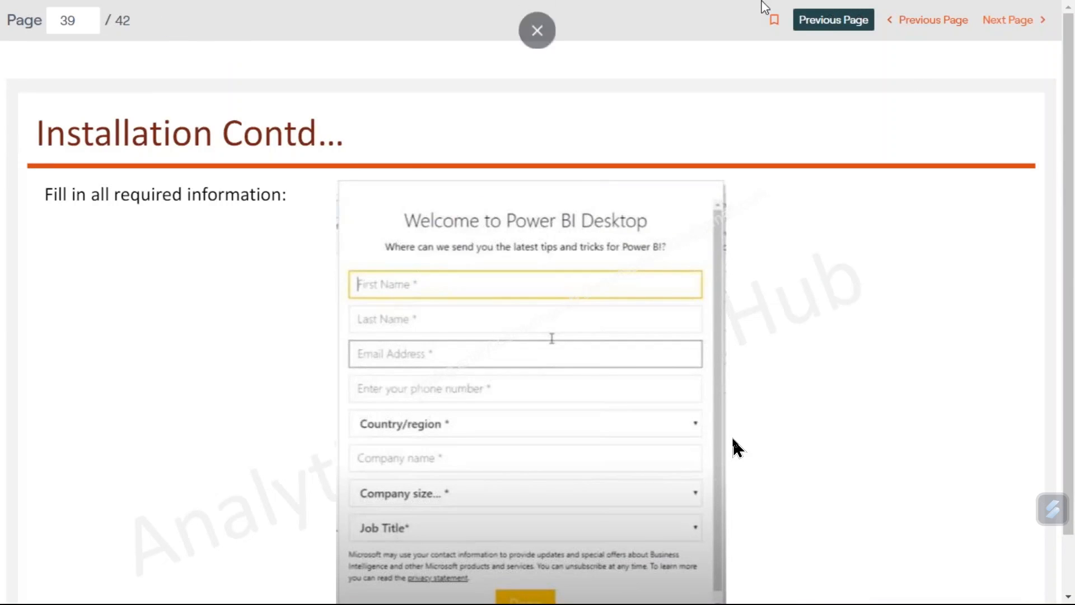
pyautogui.click(927, 26)
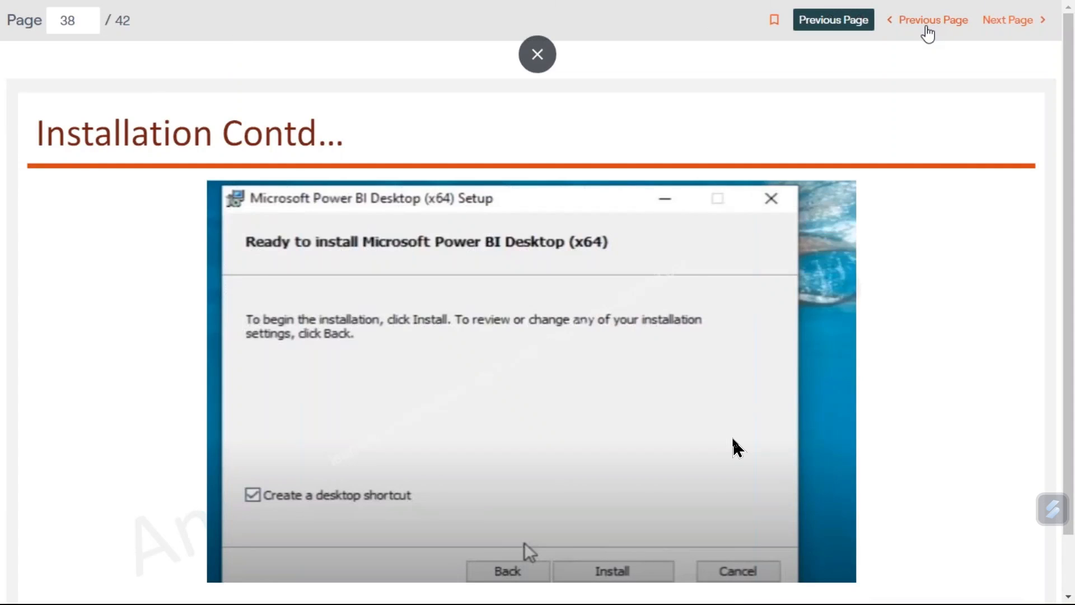
pyautogui.click(927, 26)
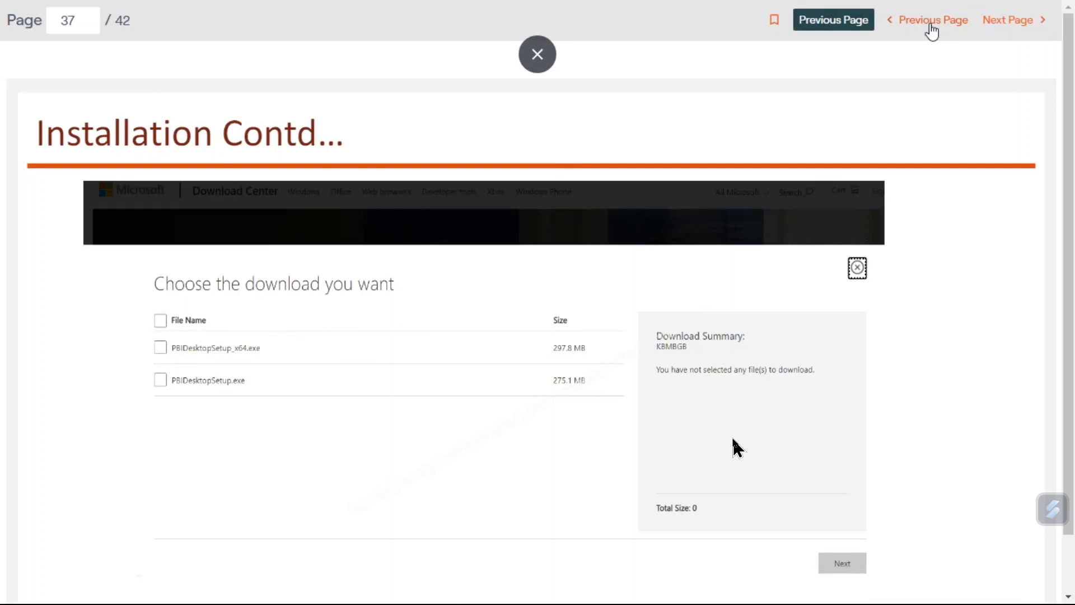
pyautogui.click(930, 25)
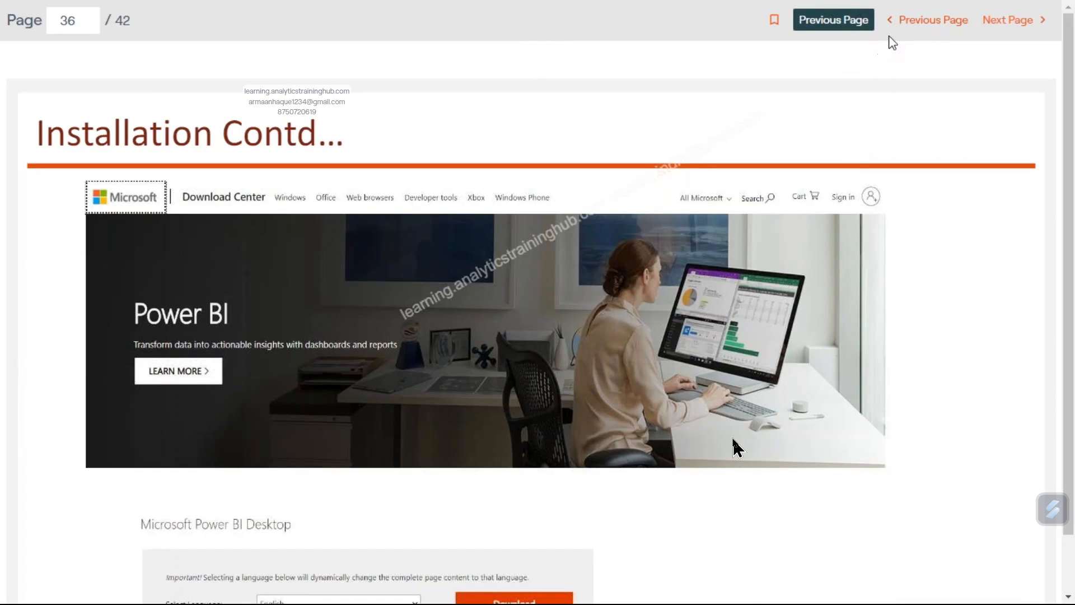
pyautogui.click(919, 28)
pyautogui.scroll(-1, 566, 360)
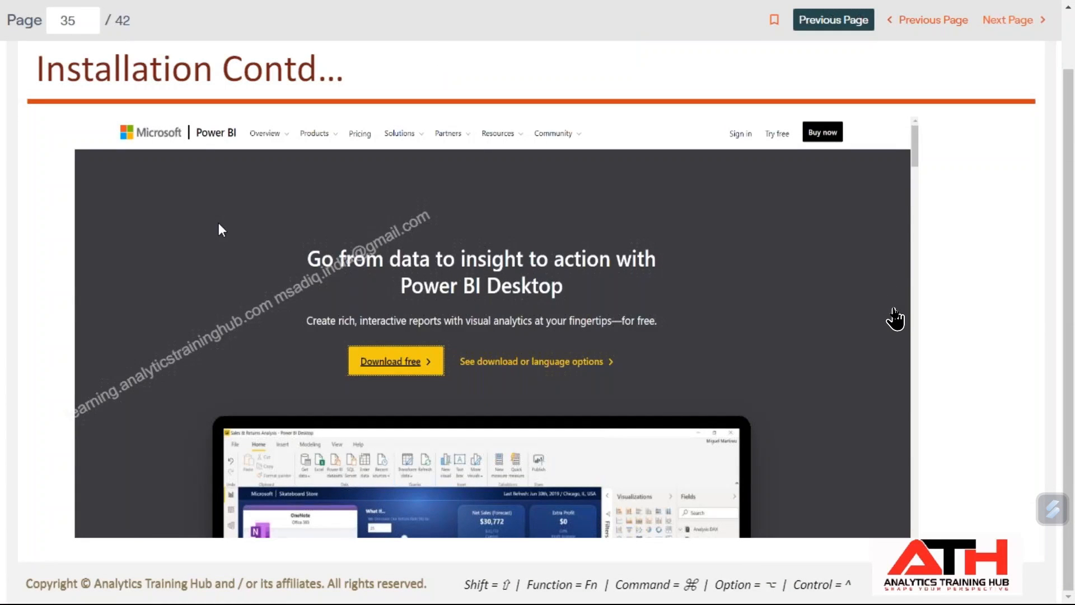
# Skip the class recording forward in 10-second jumps to the "Ready to install Microsoft Power BI Desktop (x64)" slide on page 38
pyautogui.click(895, 310)
pyautogui.click(895, 309)
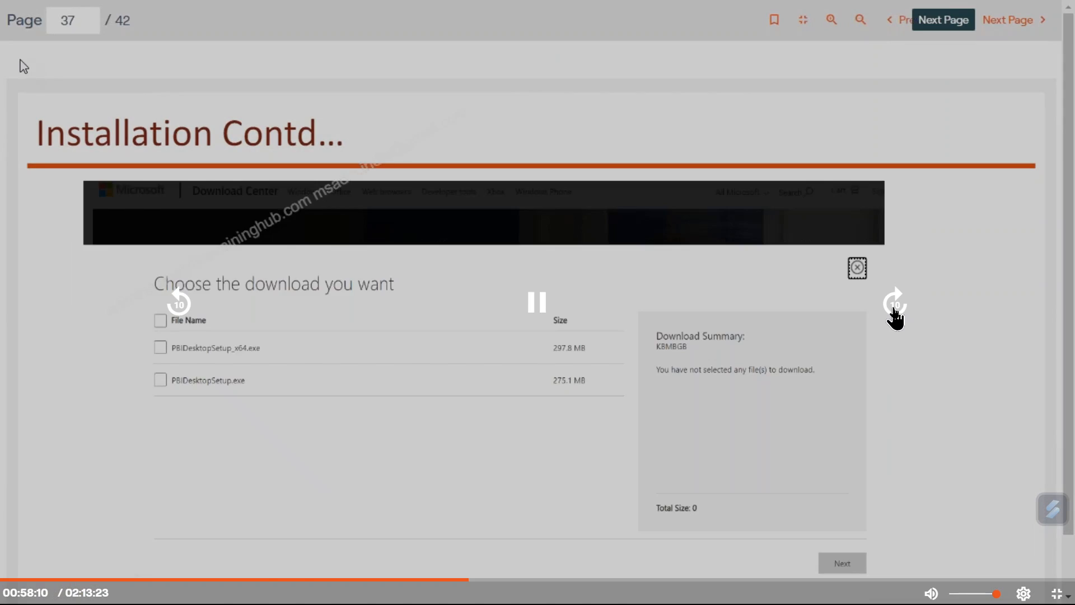
pyautogui.click(895, 309)
pyautogui.click(895, 310)
pyautogui.click(895, 309)
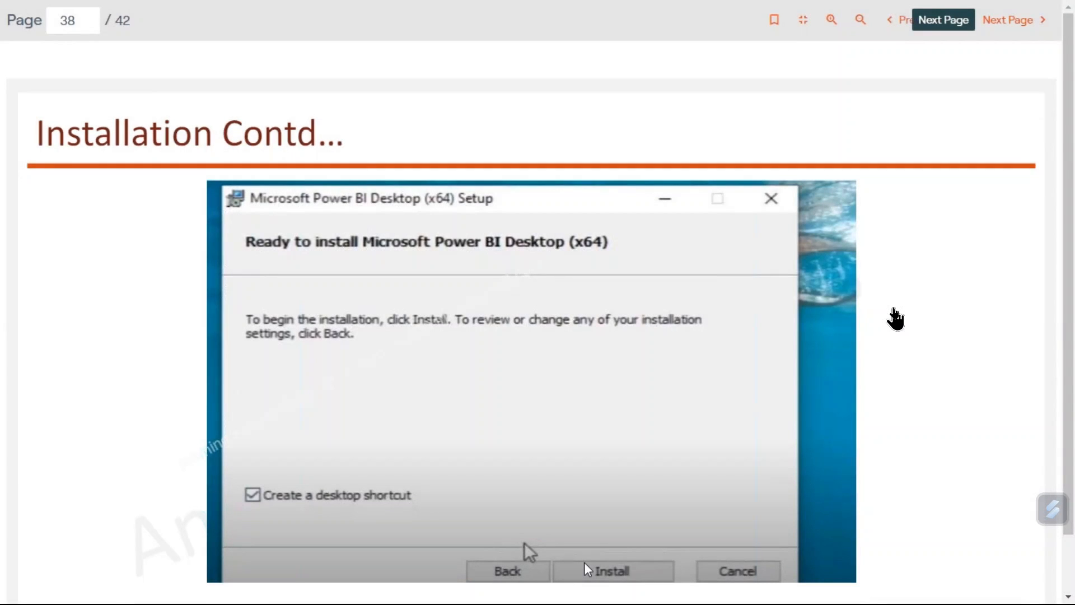
# Set the recording's video quality to High
pyautogui.moveTo(957, 427)
pyautogui.click(1023, 594)
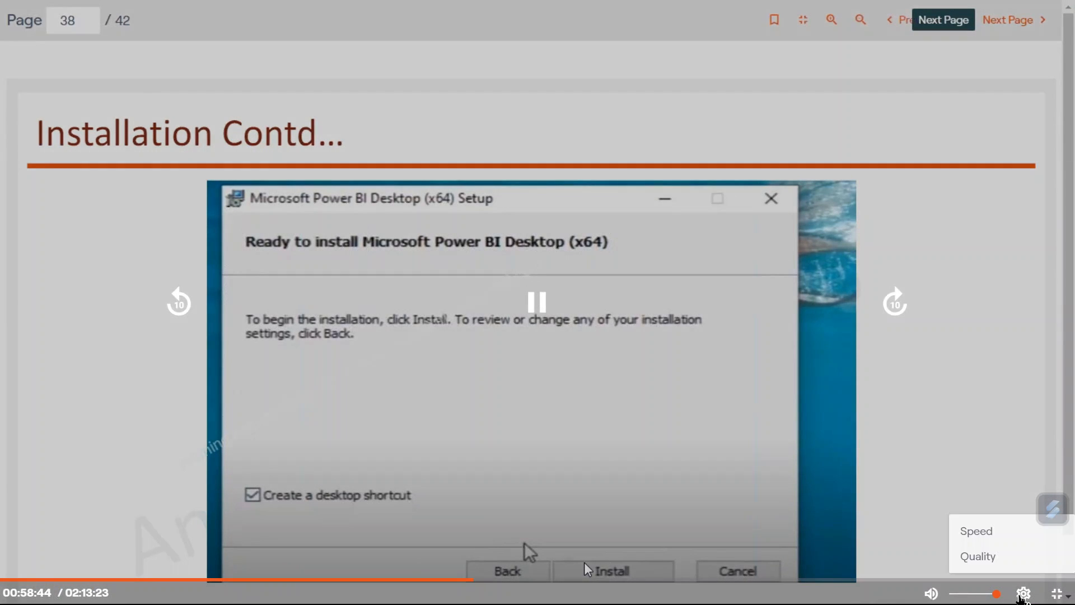
pyautogui.click(1000, 559)
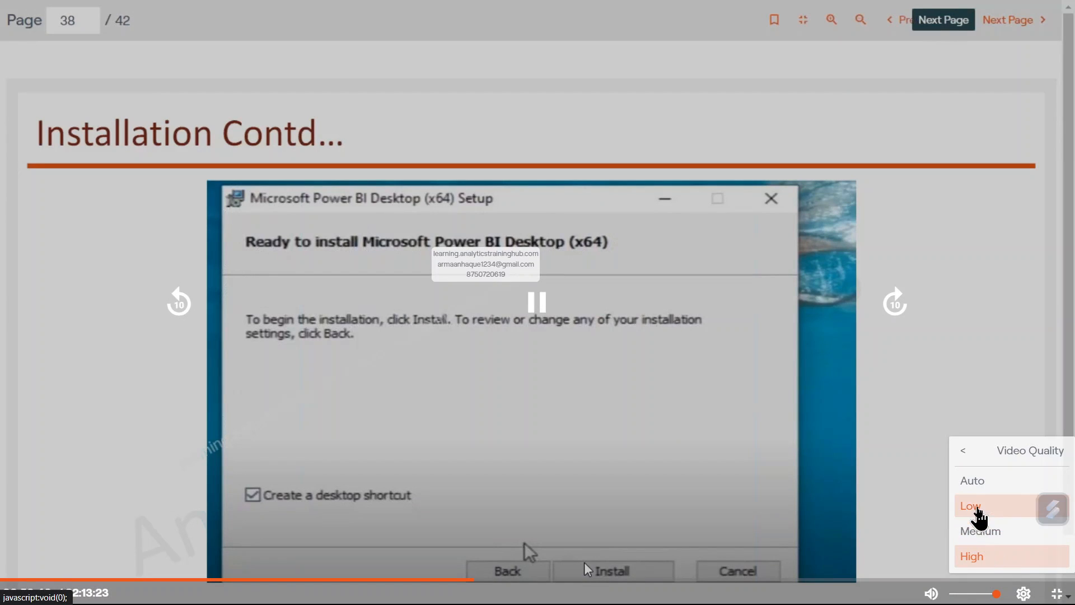
pyautogui.click(983, 559)
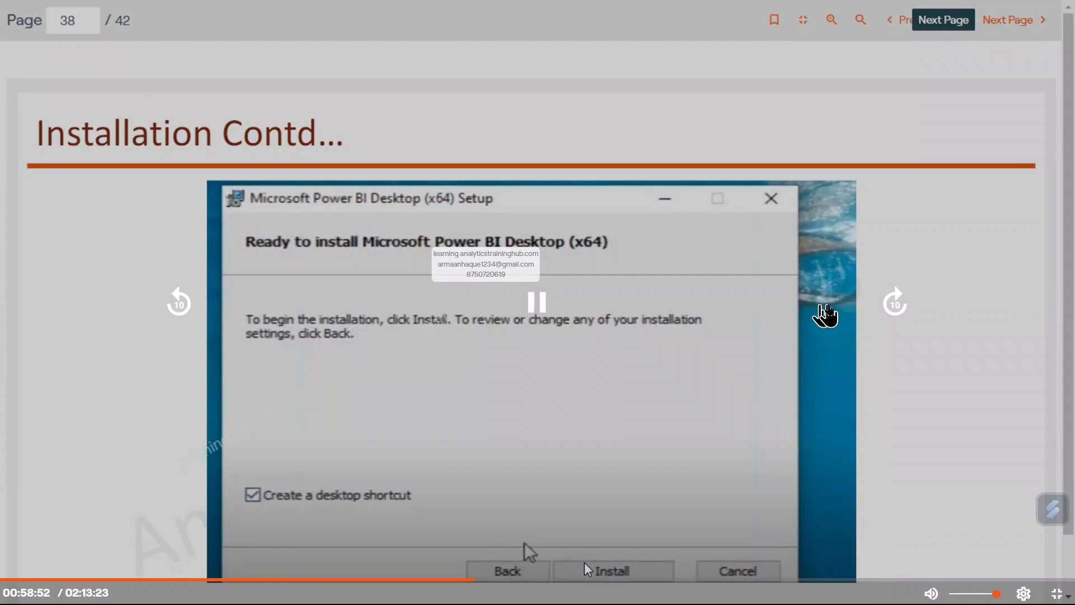
# Skip the recording forward from the page 38 slide to the Download Center confirmation page, and step back 20 seconds
pyautogui.click(895, 305)
pyautogui.click(894, 305)
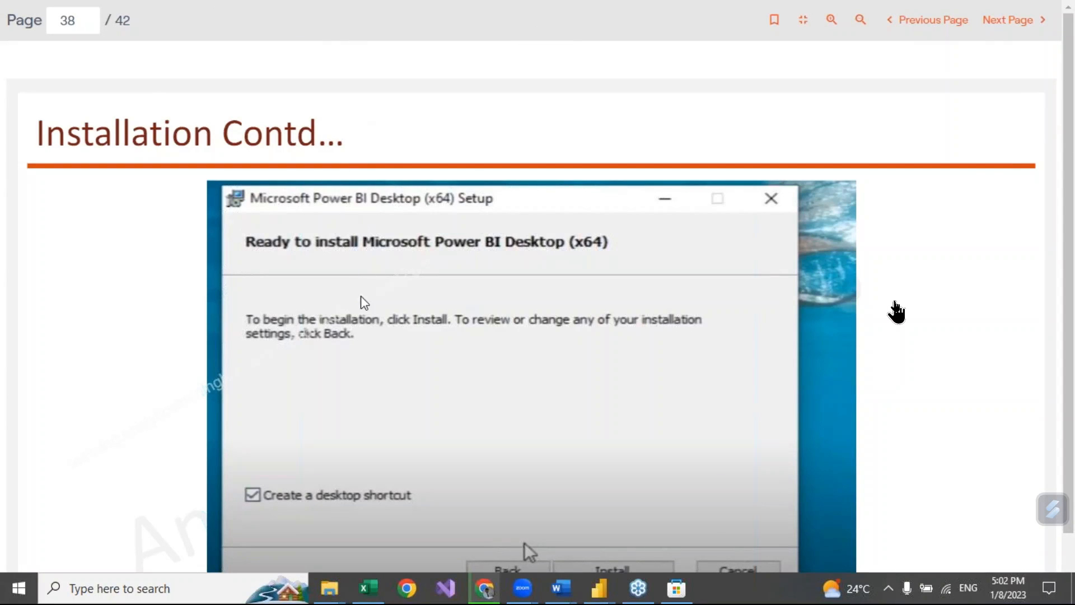
pyautogui.click(895, 304)
pyautogui.click(895, 303)
pyautogui.click(895, 303)
pyautogui.click(895, 304)
pyautogui.click(895, 304)
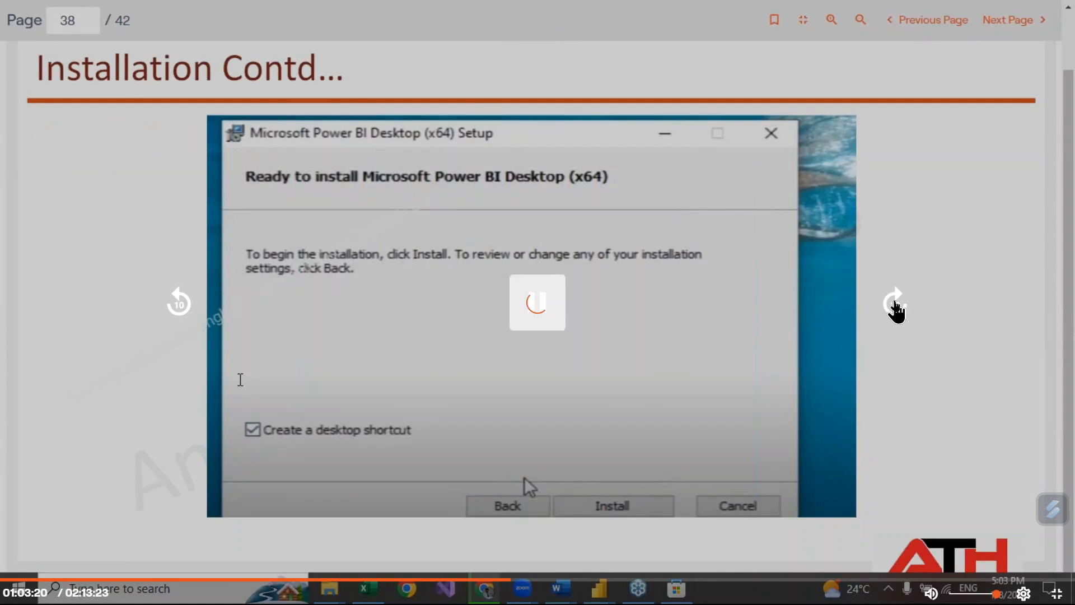
pyautogui.click(895, 305)
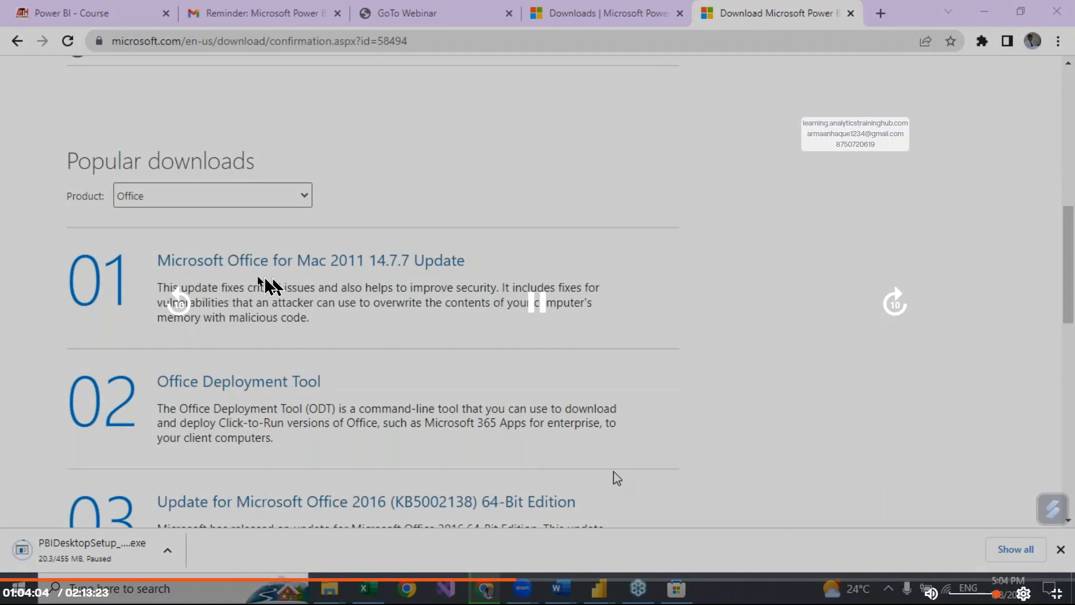
pyautogui.click(175, 305)
pyautogui.click(175, 305)
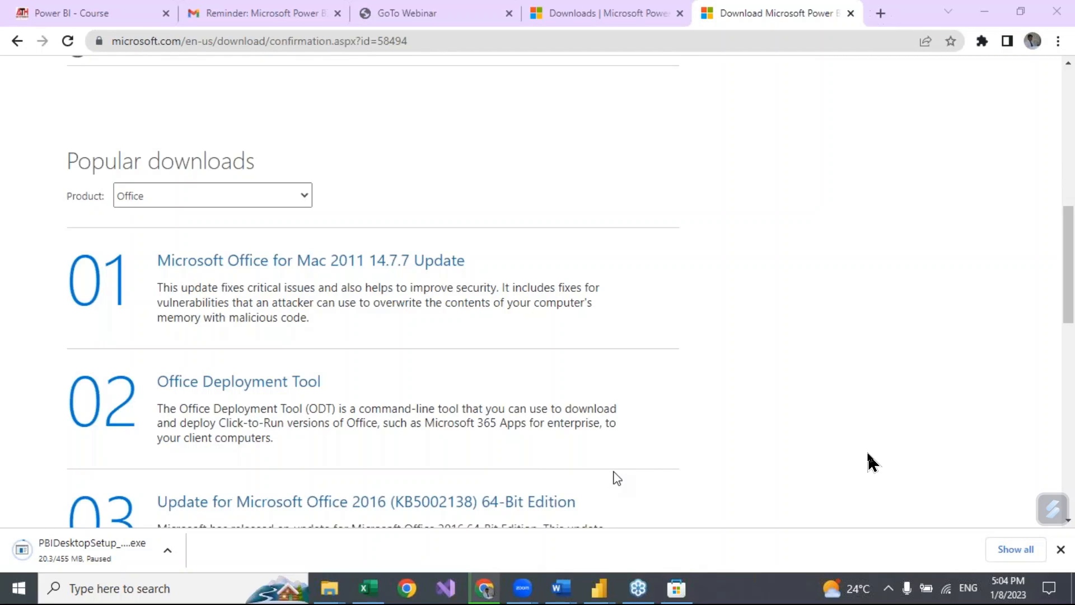
# Skip the recording forward through the Popular downloads view to the Power BI Desktop setup log in Notepad, at about 01:16:18
pyautogui.moveTo(812, 406)
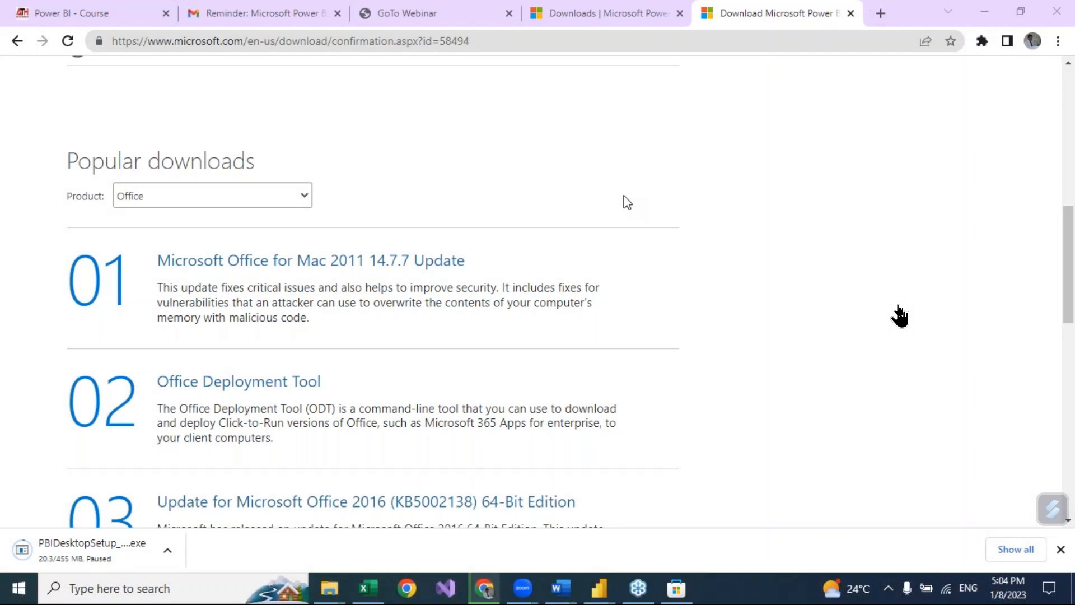
pyautogui.moveTo(847, 377)
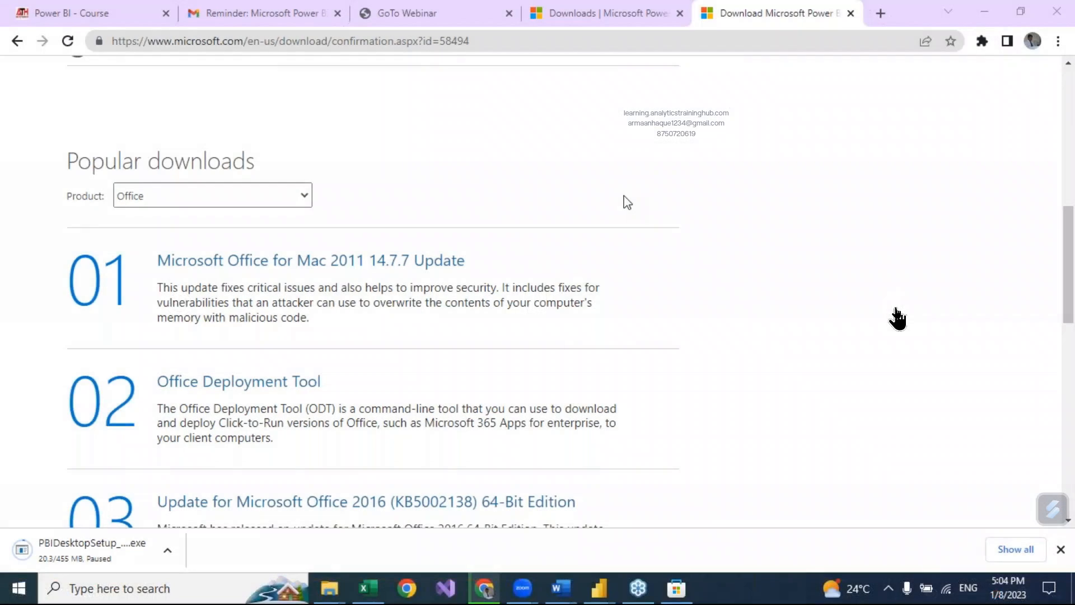
pyautogui.moveTo(888, 346)
pyautogui.click(900, 303)
pyautogui.click(902, 311)
pyautogui.click(900, 307)
pyautogui.click(901, 306)
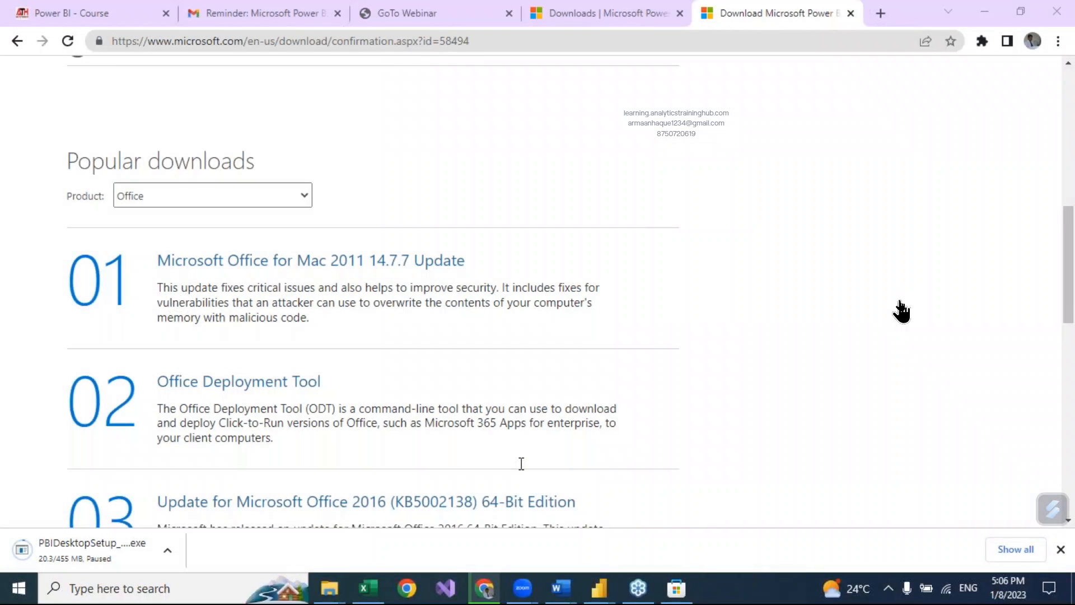
pyautogui.click(901, 307)
pyautogui.click(901, 307)
pyautogui.click(901, 307)
pyautogui.click(900, 307)
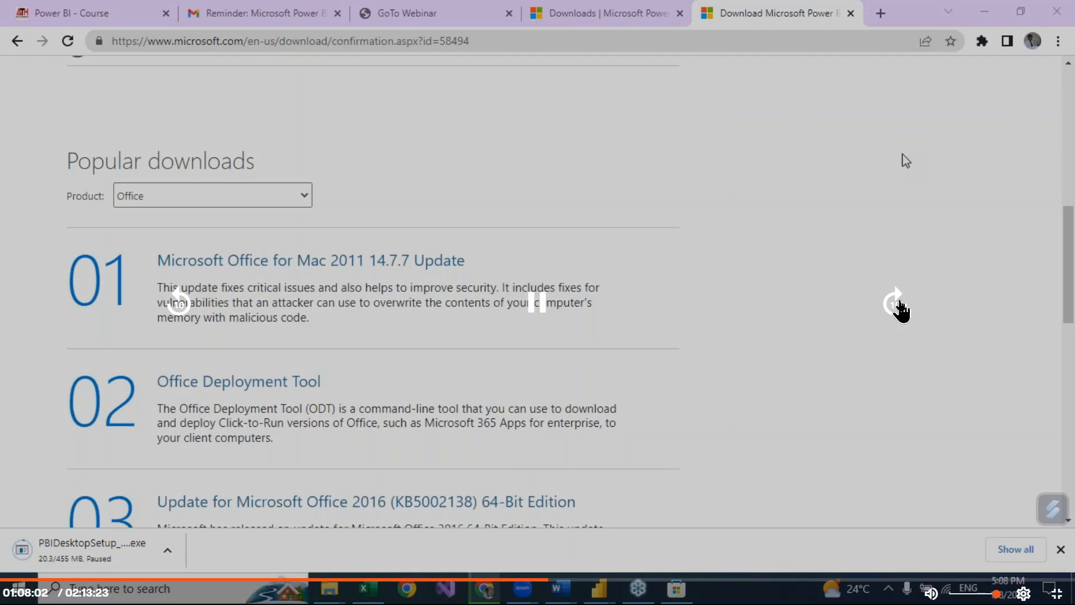
pyautogui.click(900, 307)
pyautogui.click(900, 307)
pyautogui.click(901, 307)
pyautogui.click(900, 307)
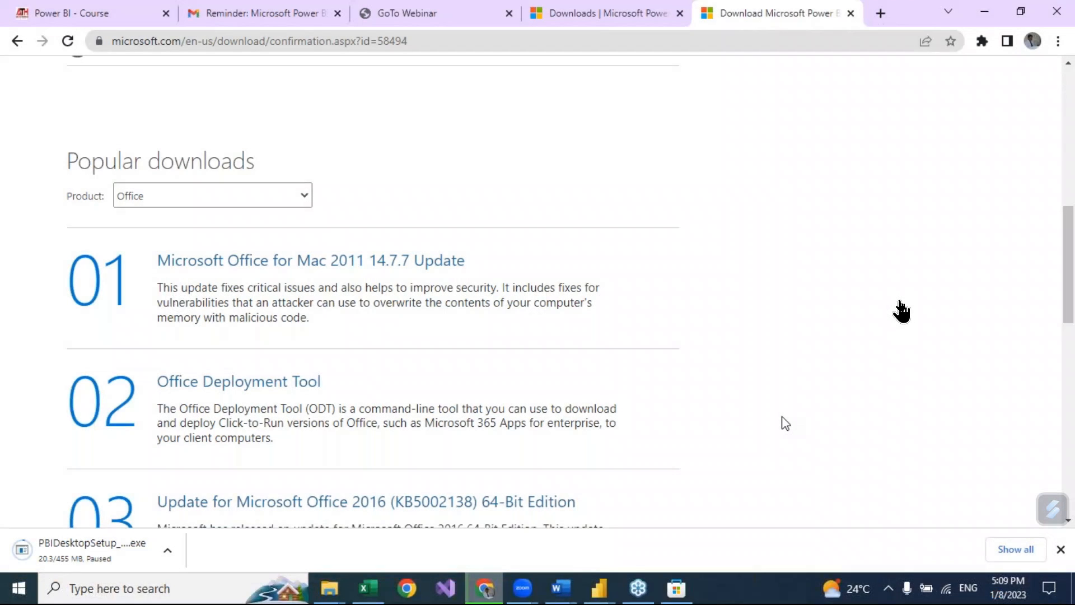
pyautogui.click(900, 307)
pyautogui.click(901, 307)
pyautogui.click(900, 307)
pyautogui.click(900, 307)
pyautogui.click(901, 307)
pyautogui.click(900, 307)
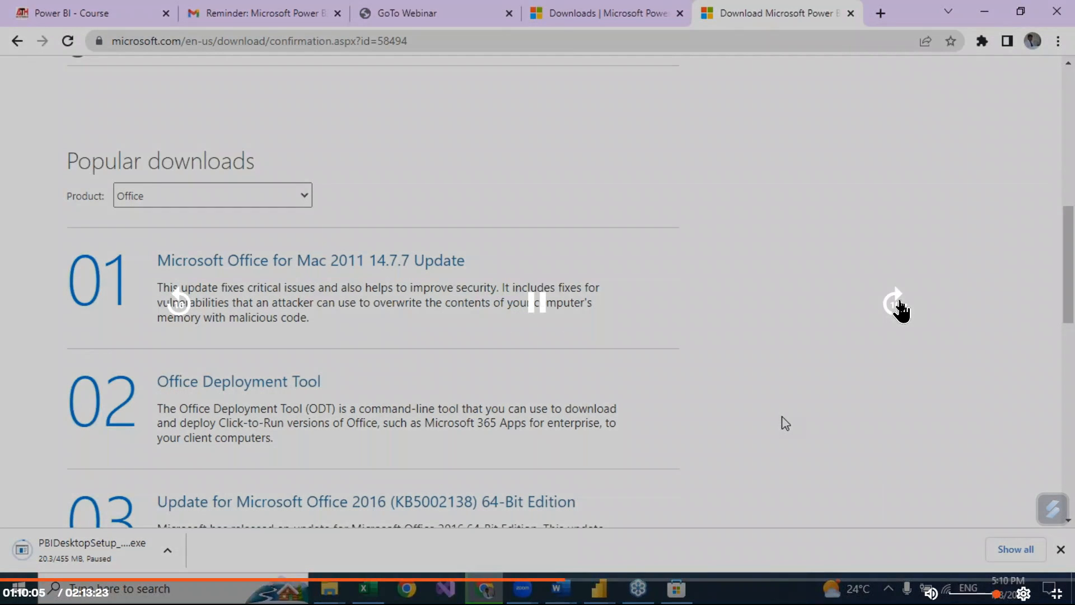
pyautogui.click(901, 306)
pyautogui.click(901, 307)
pyautogui.click(900, 307)
pyautogui.click(901, 307)
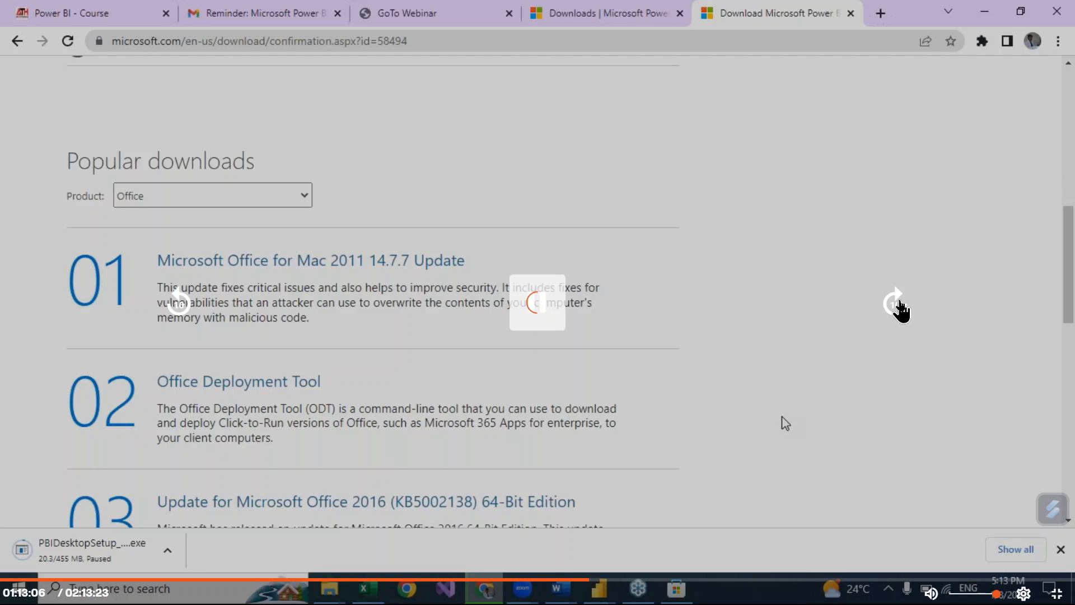
pyautogui.click(901, 307)
pyautogui.click(901, 307)
pyautogui.click(900, 307)
pyautogui.click(901, 307)
pyautogui.click(901, 307)
pyautogui.click(900, 306)
pyautogui.click(900, 307)
pyautogui.click(900, 307)
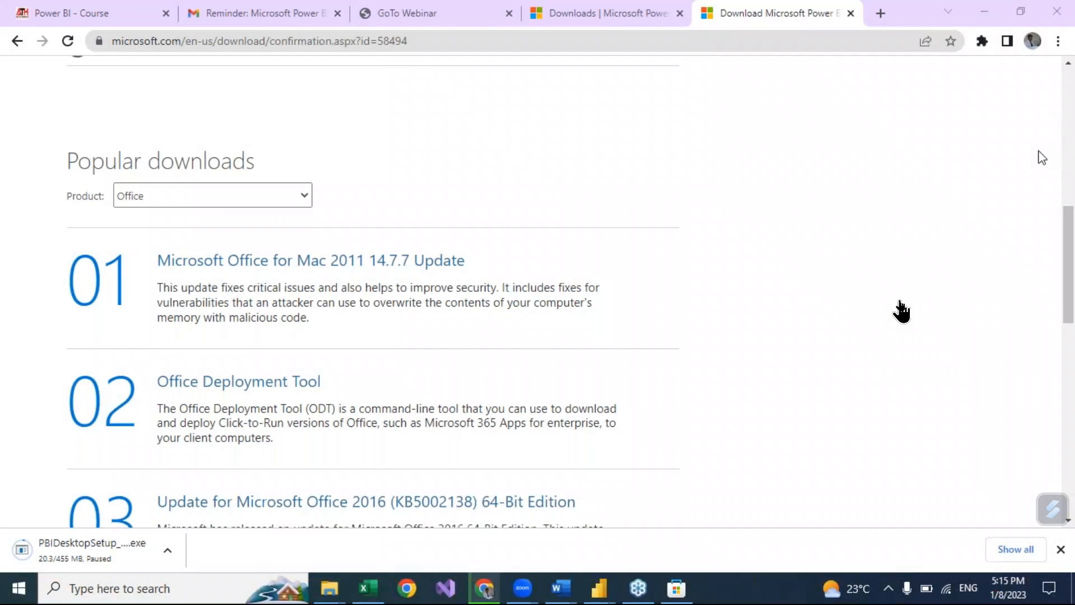
pyautogui.click(901, 307)
pyautogui.click(900, 307)
pyautogui.click(900, 307)
pyautogui.click(900, 307)
pyautogui.click(900, 307)
pyautogui.click(900, 307)
pyautogui.click(900, 307)
pyautogui.click(900, 307)
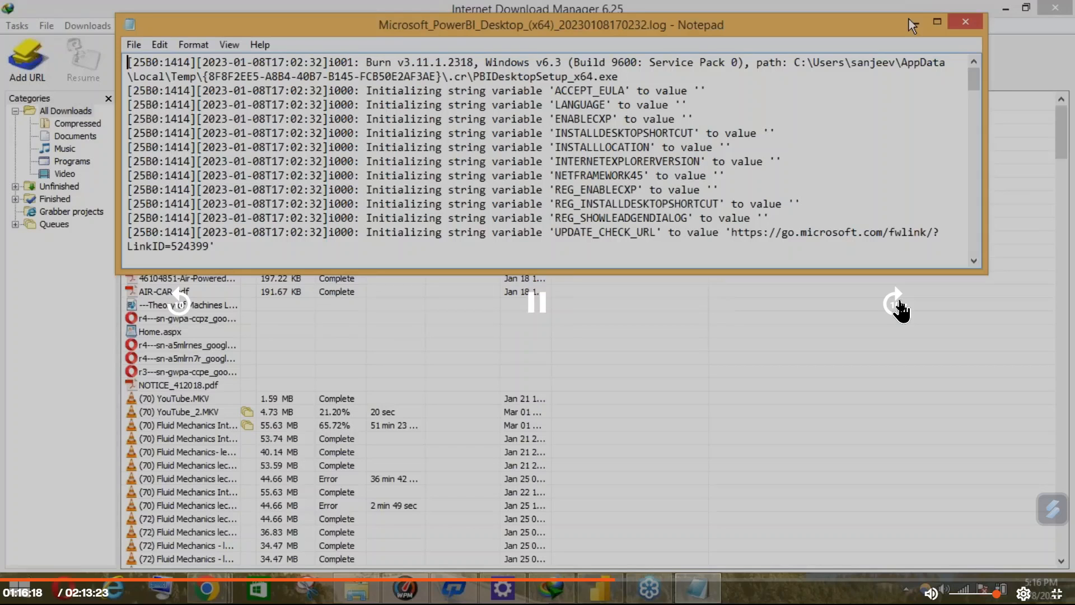
pyautogui.click(901, 307)
pyautogui.click(900, 307)
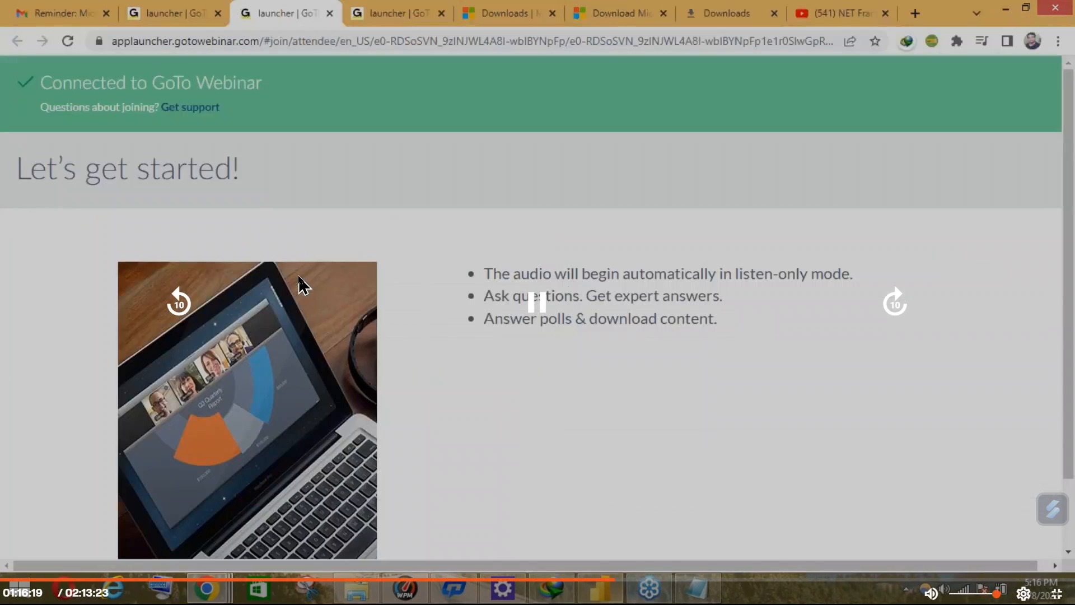
# Rewind the recording in 10-second jumps to the "Setup Failed" dialog about the required .NET Framework and review it
pyautogui.click(179, 304)
pyautogui.click(178, 305)
pyautogui.click(178, 305)
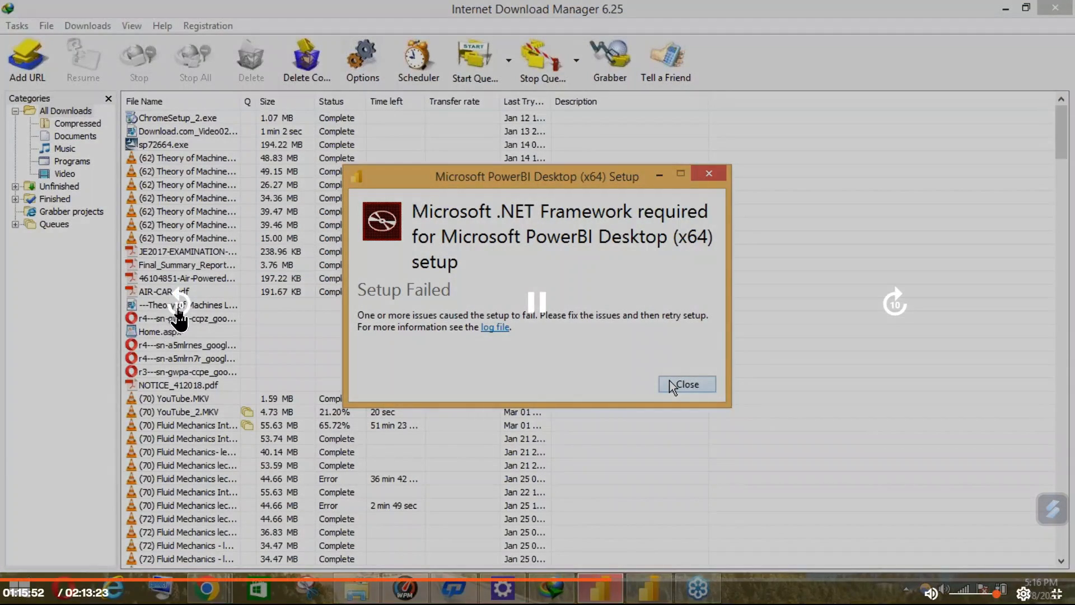
pyautogui.click(178, 307)
pyautogui.click(179, 307)
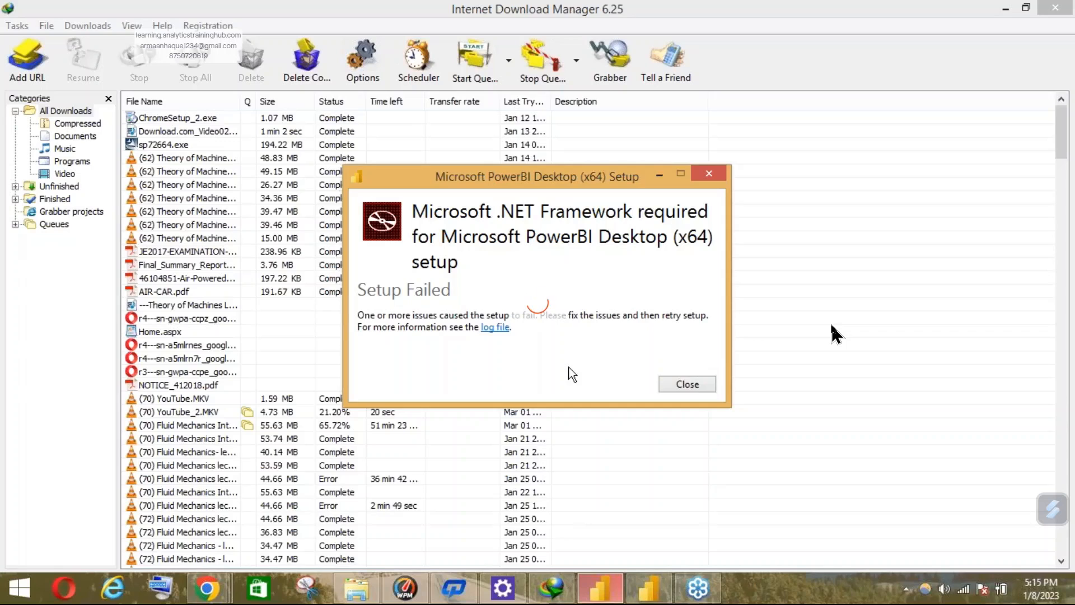
pyautogui.moveTo(909, 328)
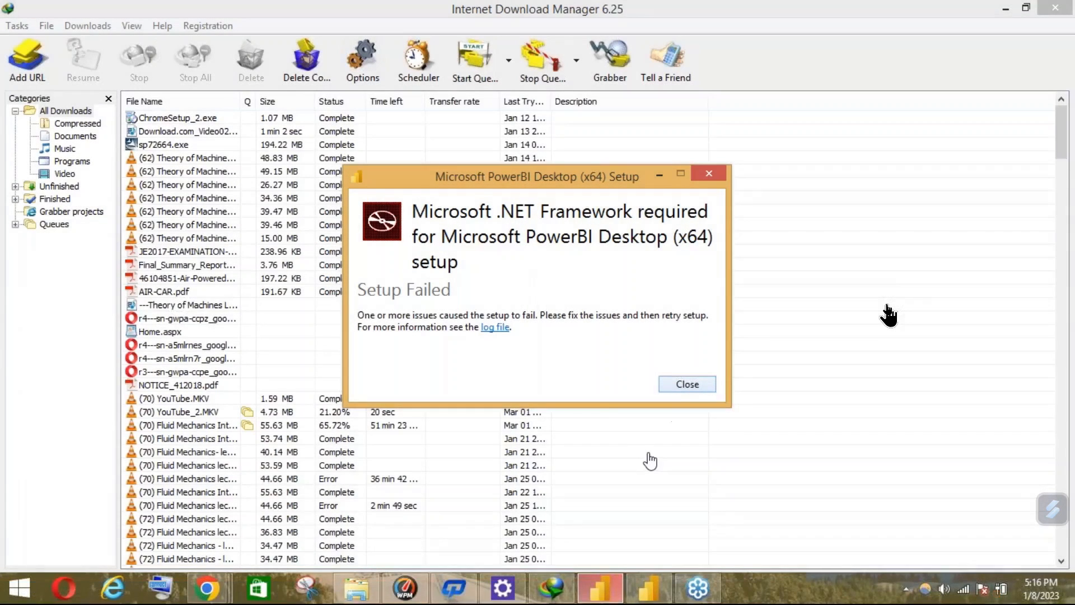
# Skip the recording forward past the failed setup discussion to the blank Power BI Desktop report, at about 01:20:56
pyautogui.click(887, 307)
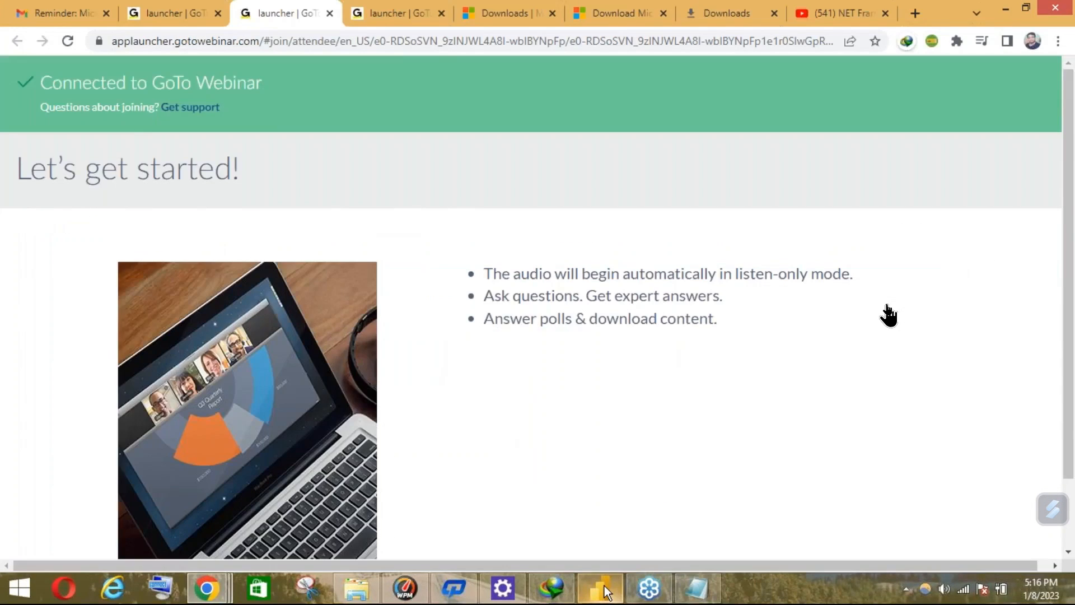
pyautogui.moveTo(906, 313)
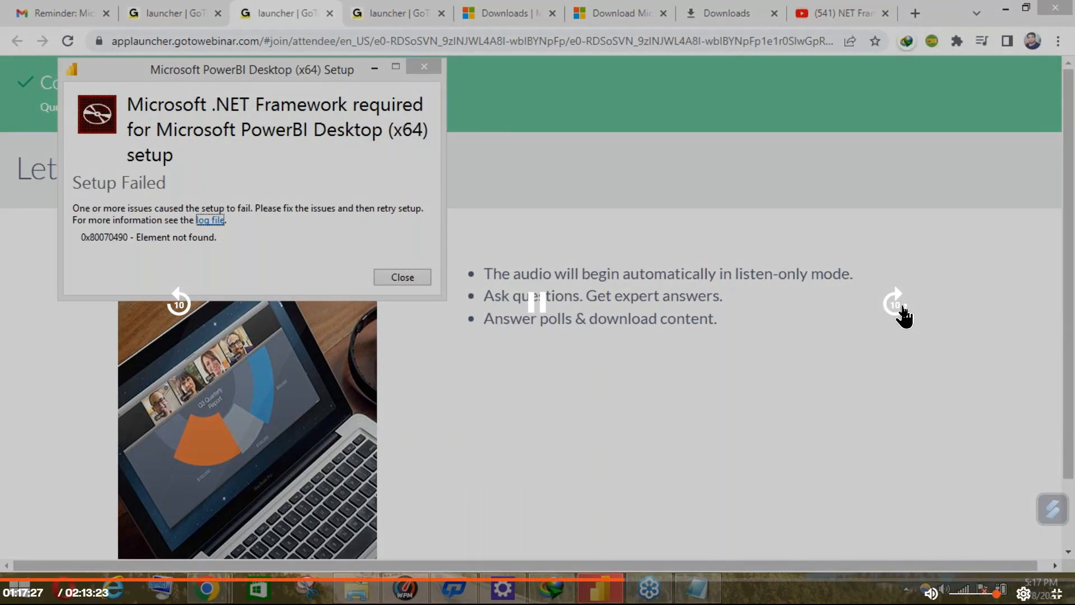
pyautogui.click(896, 304)
pyautogui.click(896, 304)
pyautogui.click(896, 304)
pyautogui.click(896, 304)
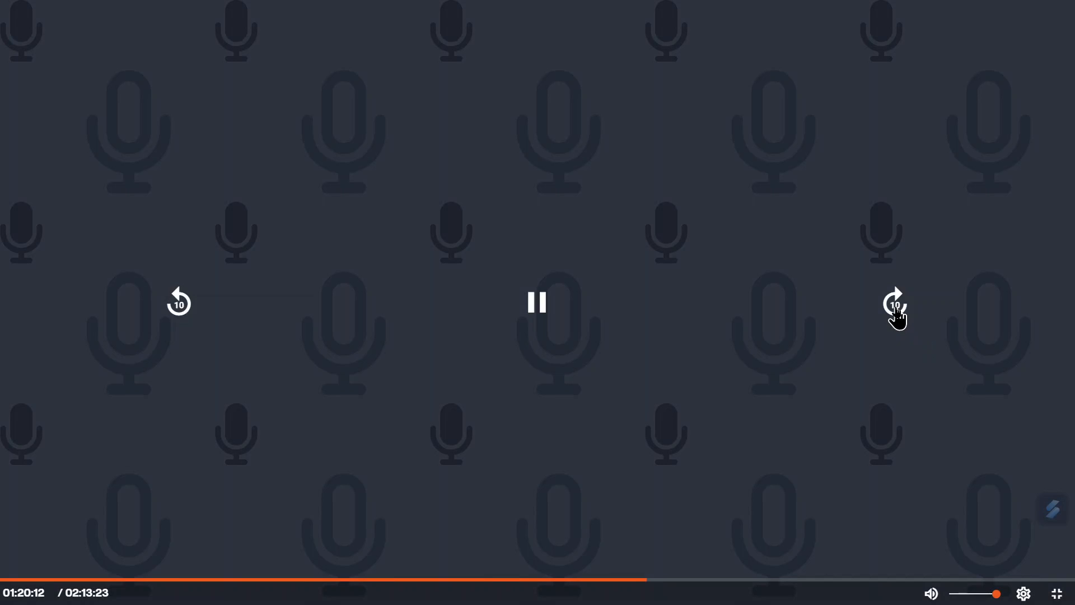
pyautogui.click(896, 308)
pyautogui.click(896, 308)
pyautogui.click(896, 308)
pyautogui.click(896, 308)
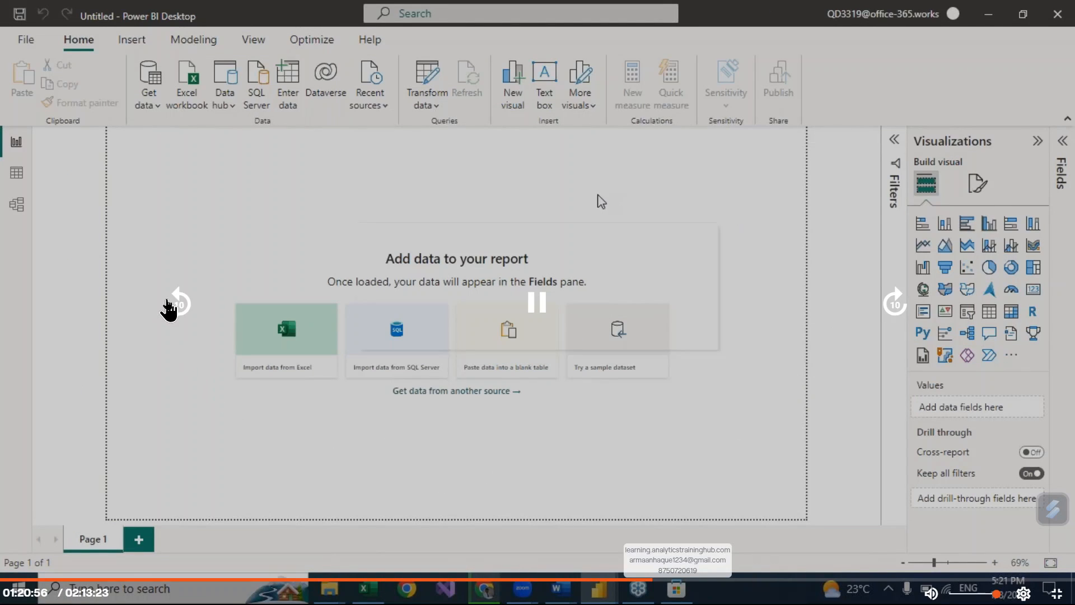
# Rewind the recording 20 seconds and jump ahead 10 seconds to view the save-changes dialog in Power BI Desktop
pyautogui.click(177, 305)
pyautogui.click(177, 305)
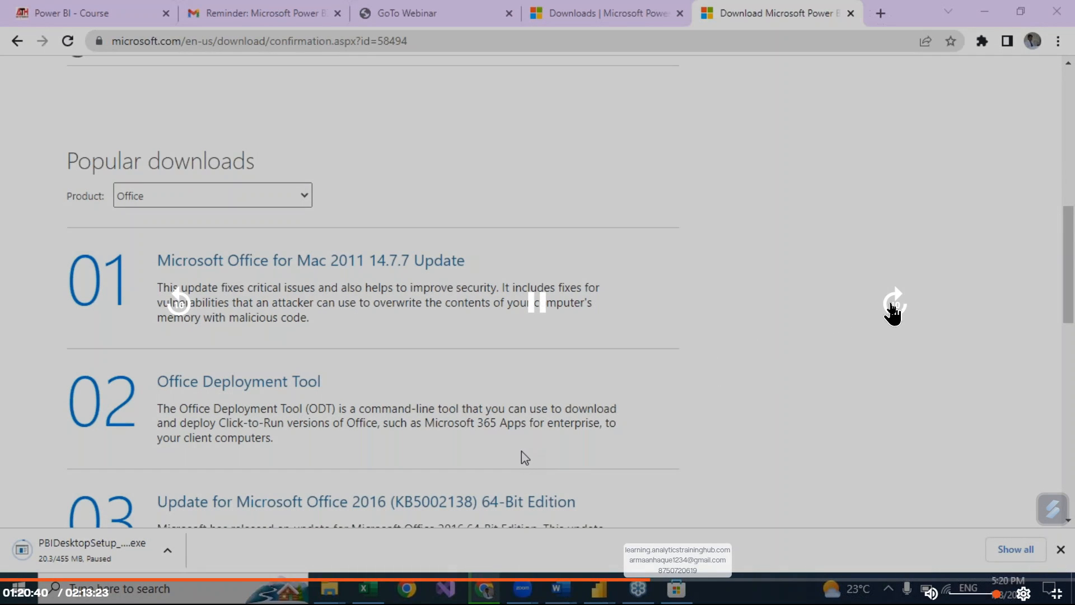
pyautogui.click(894, 305)
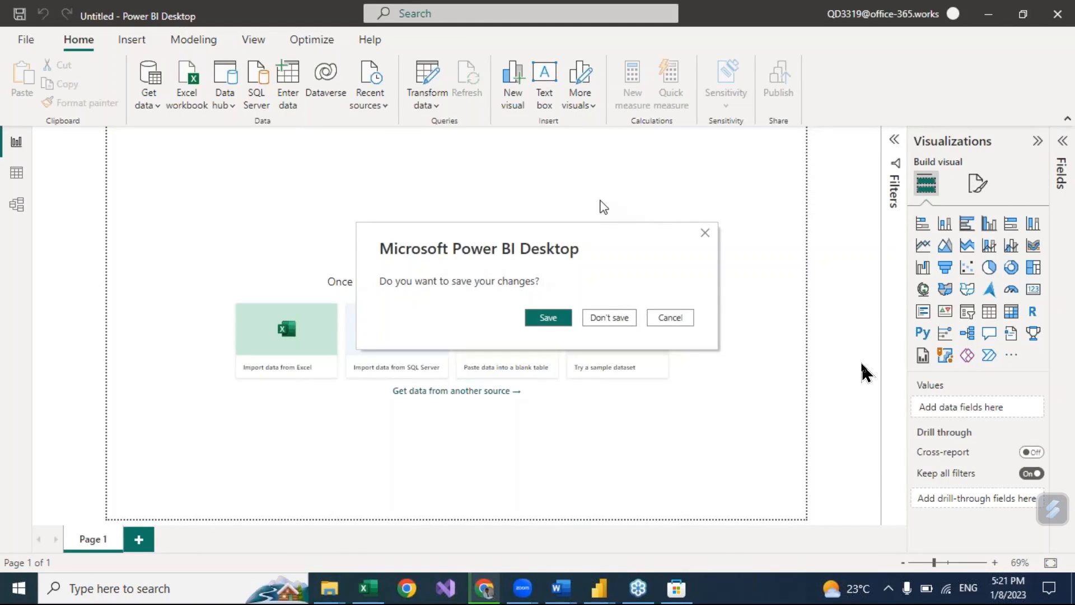
pyautogui.moveTo(987, 410)
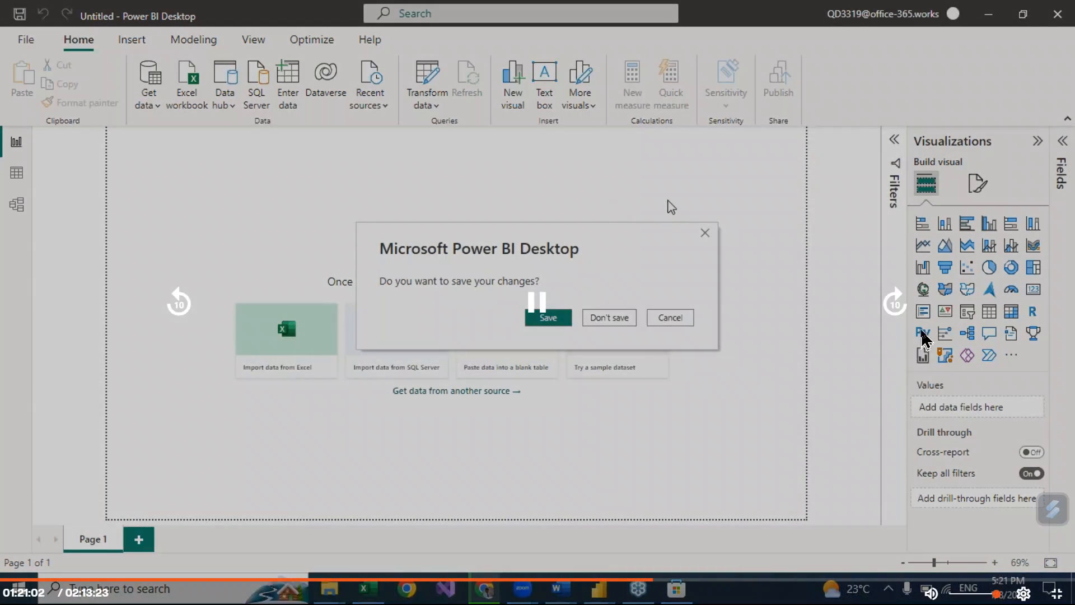
# Skip the recording forward from the save-changes dialog through the "Working on it" wait to about 01:23:01
pyautogui.click(903, 306)
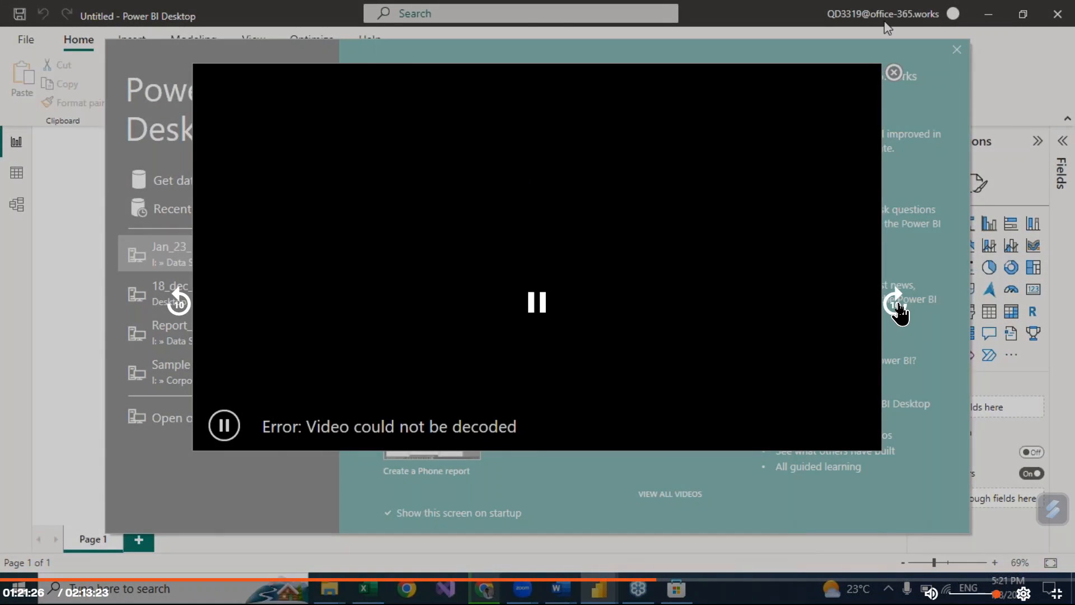
pyautogui.click(898, 304)
pyautogui.click(898, 306)
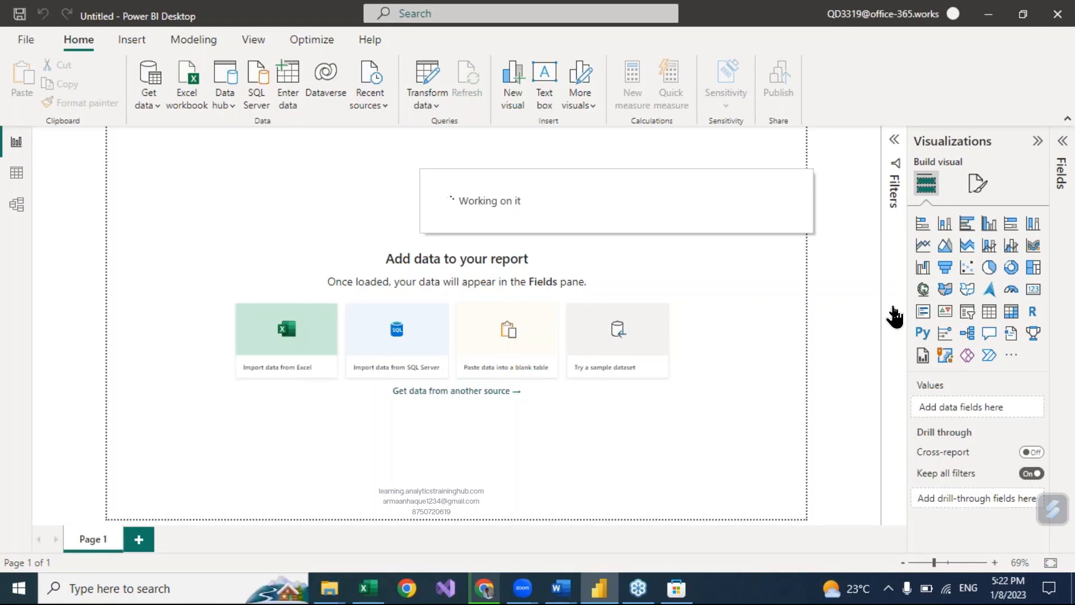
pyautogui.moveTo(886, 345)
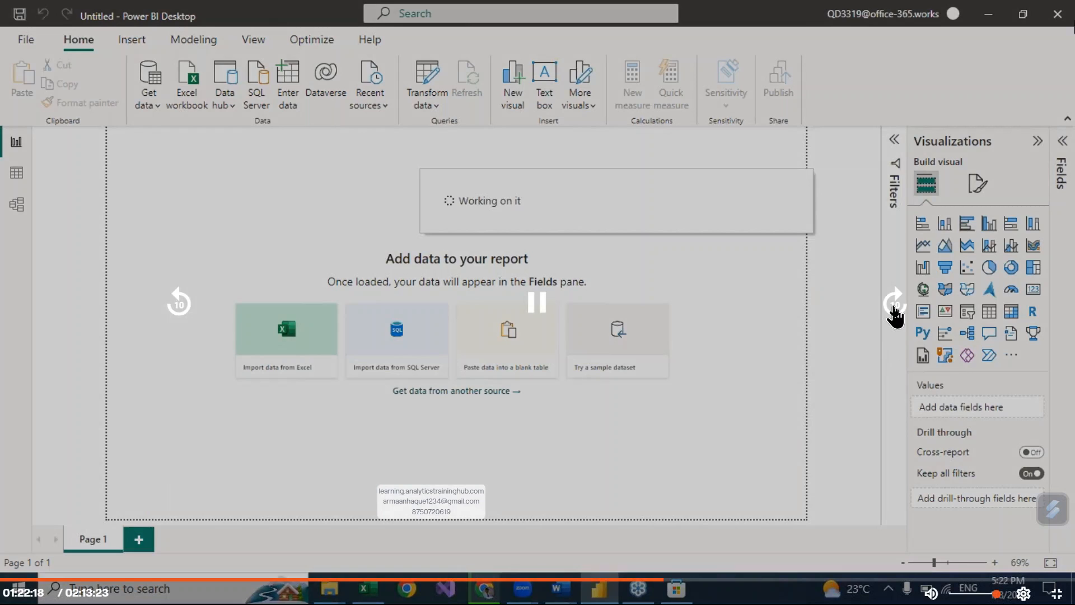
pyautogui.click(895, 307)
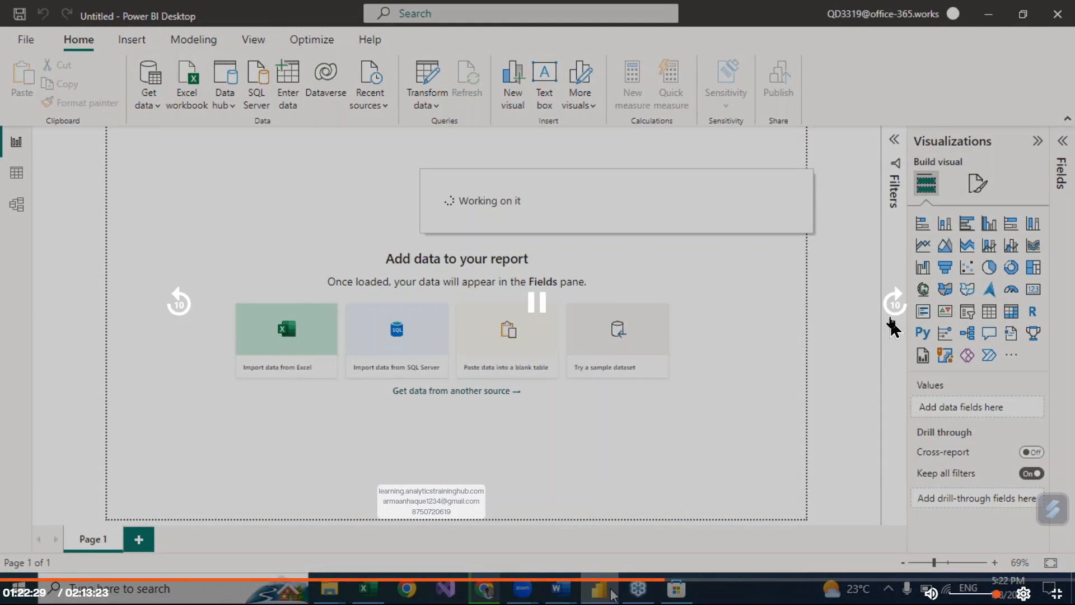
pyautogui.click(894, 308)
pyautogui.click(893, 308)
pyautogui.click(893, 308)
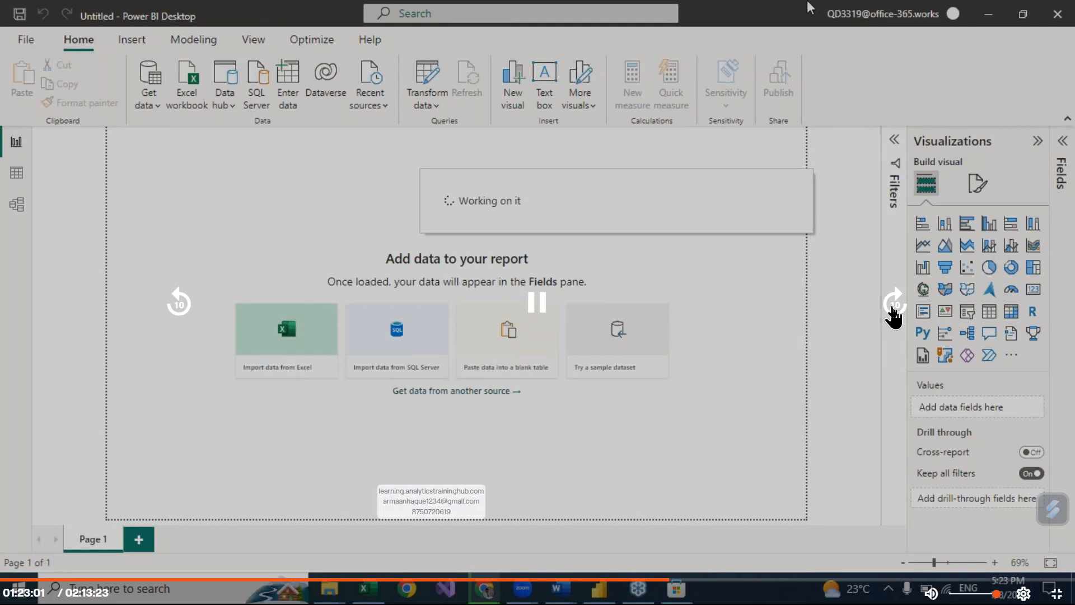
# Skip the recording forward through the Power BI Desktop splash screen to the start screen with Get data marked, at about 01:25:16
pyautogui.click(894, 310)
pyautogui.click(895, 310)
pyautogui.click(895, 310)
pyautogui.click(895, 309)
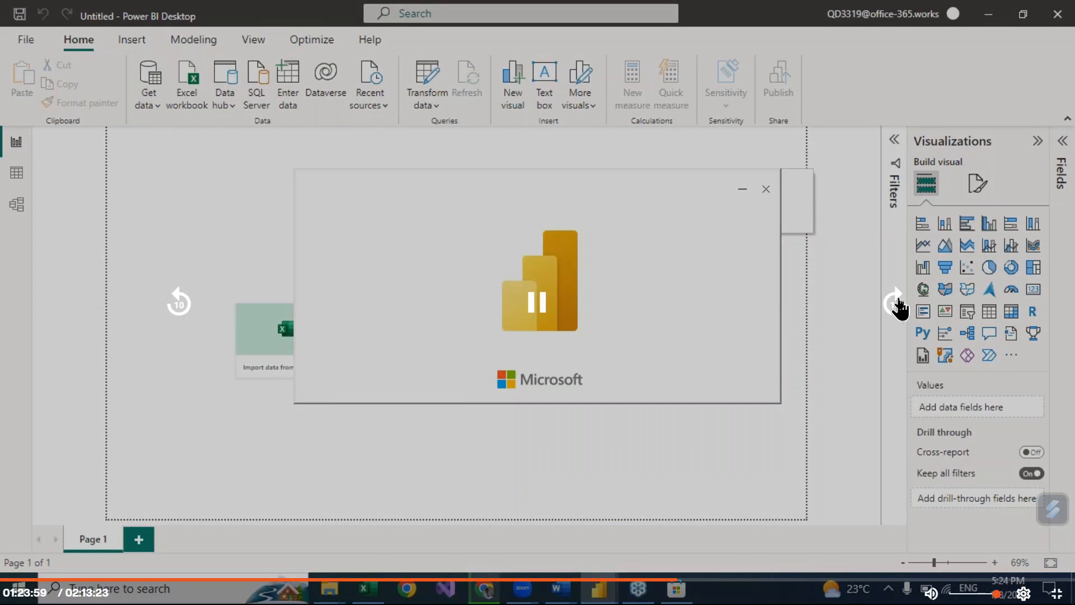
pyautogui.click(898, 303)
pyautogui.click(899, 303)
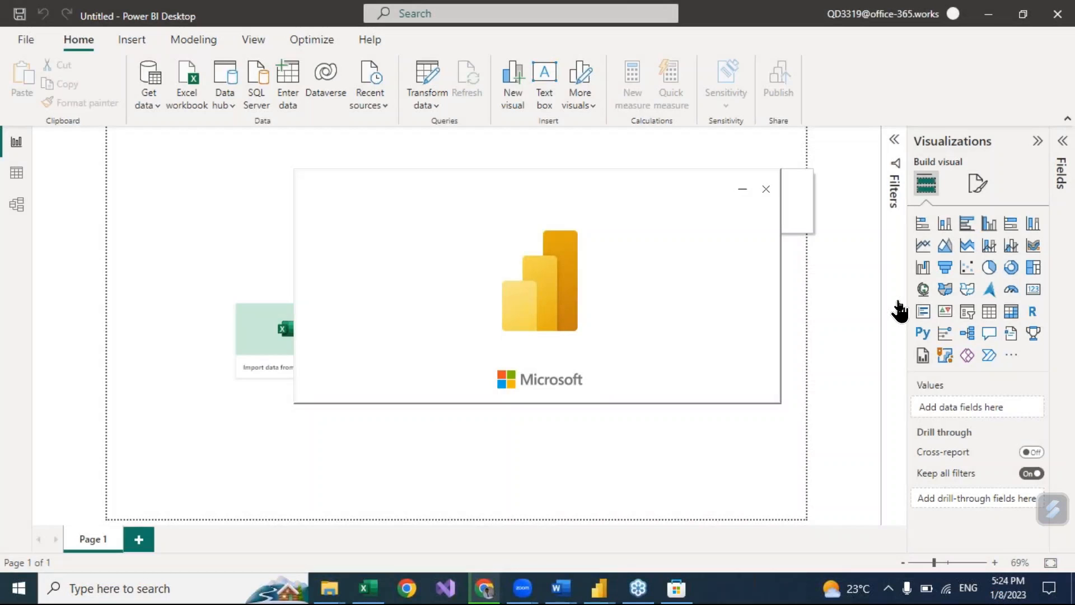
pyautogui.moveTo(883, 360)
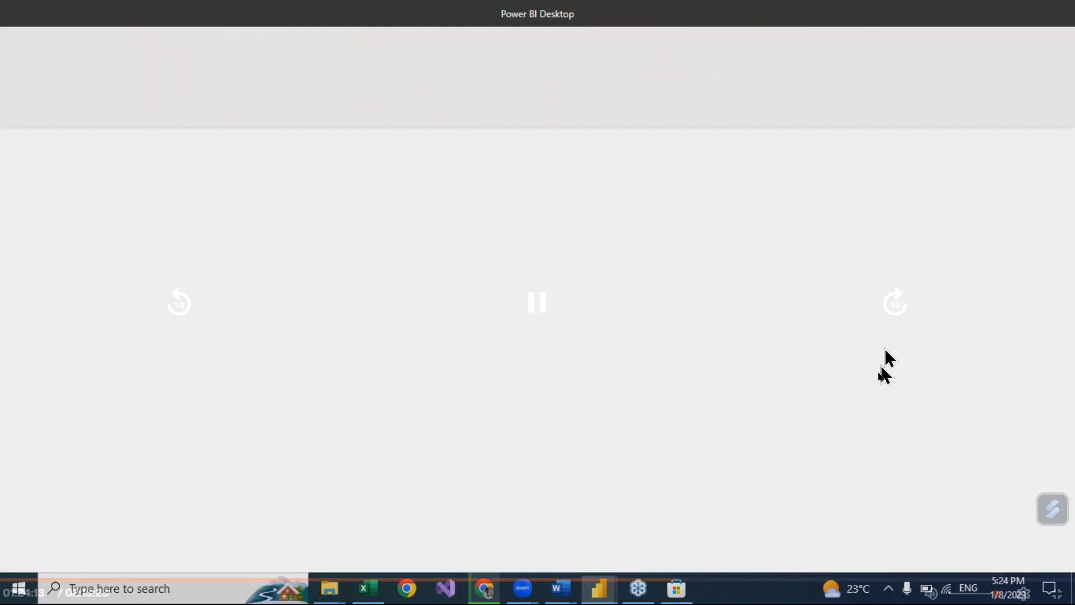
pyautogui.click(893, 305)
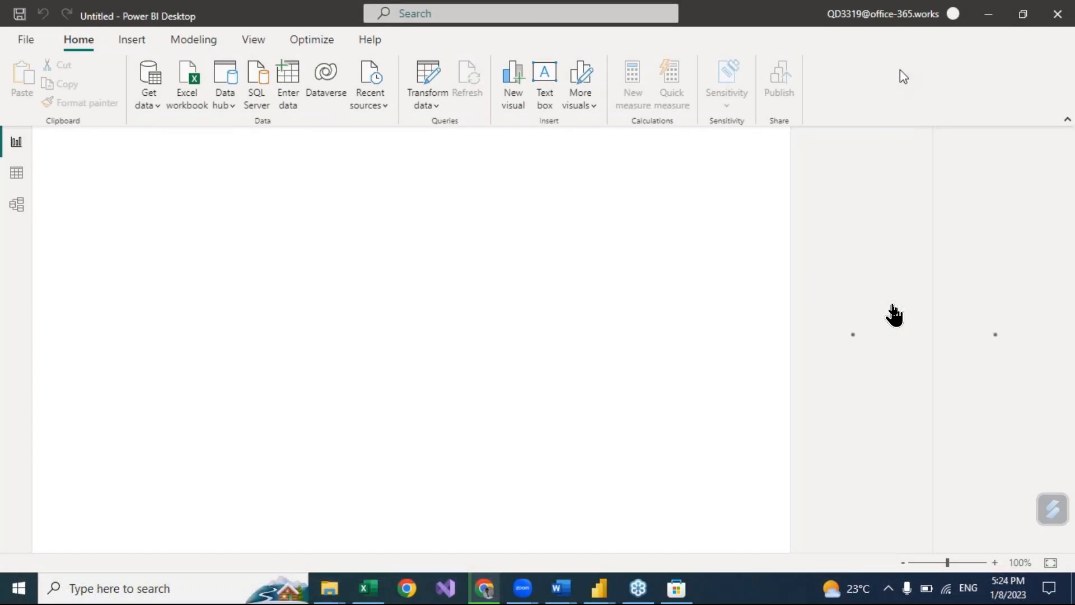
pyautogui.moveTo(767, 319)
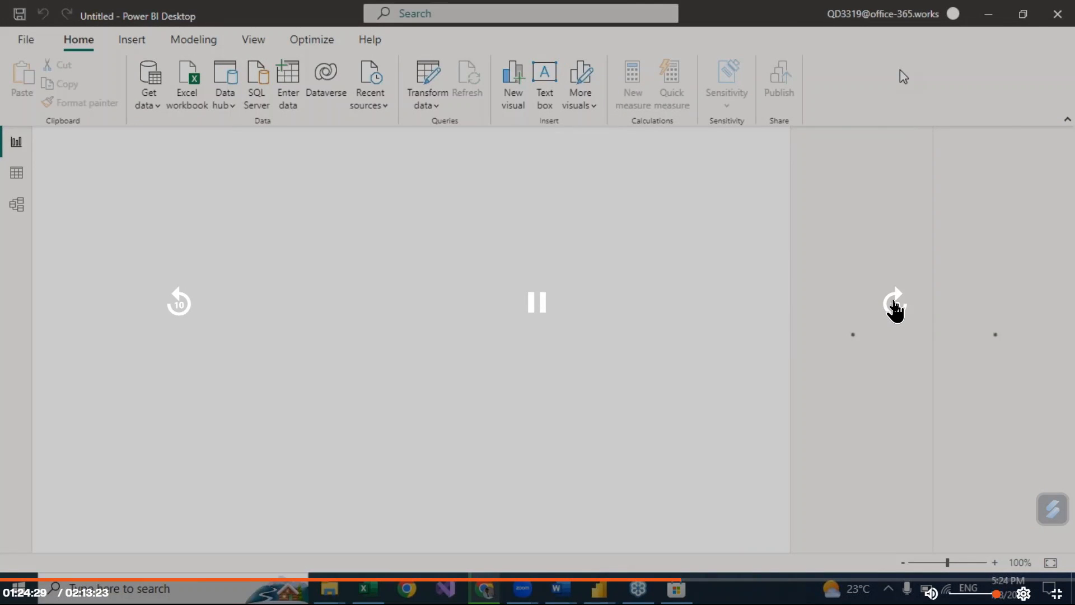
pyautogui.click(894, 307)
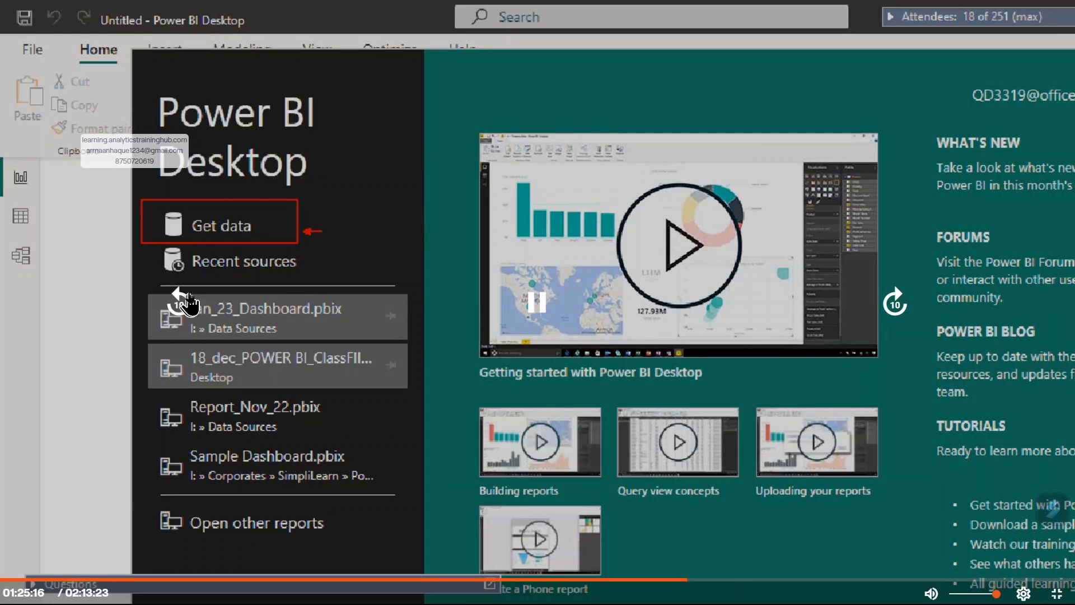
# Leave full screen and replay the start screen explanation of Get data and Recent sources with 10-second jumps, back to about 01:25:22
pyautogui.click(180, 303)
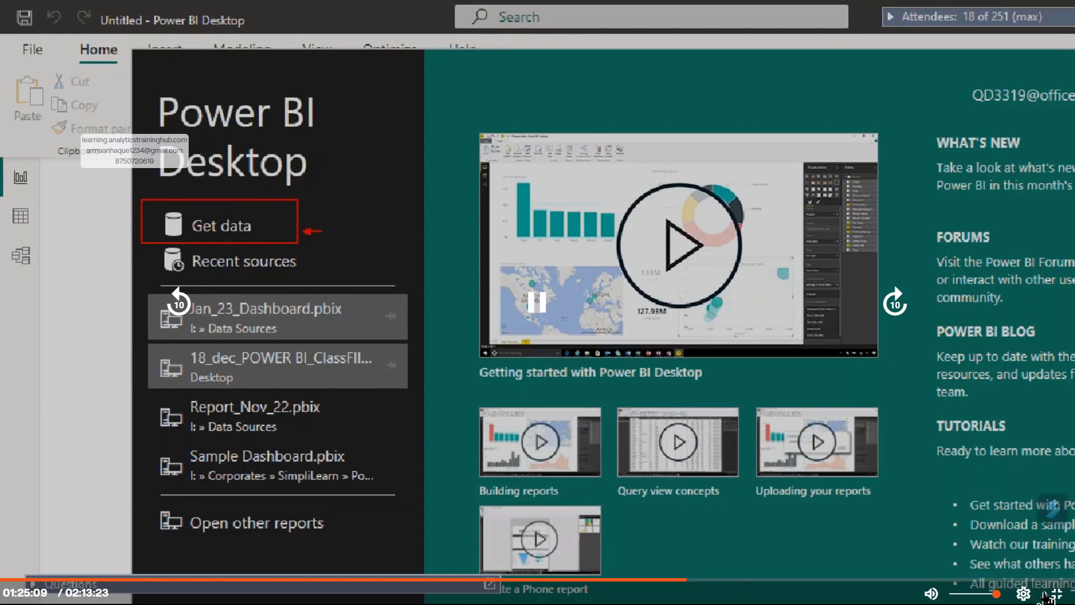
pyautogui.click(1053, 595)
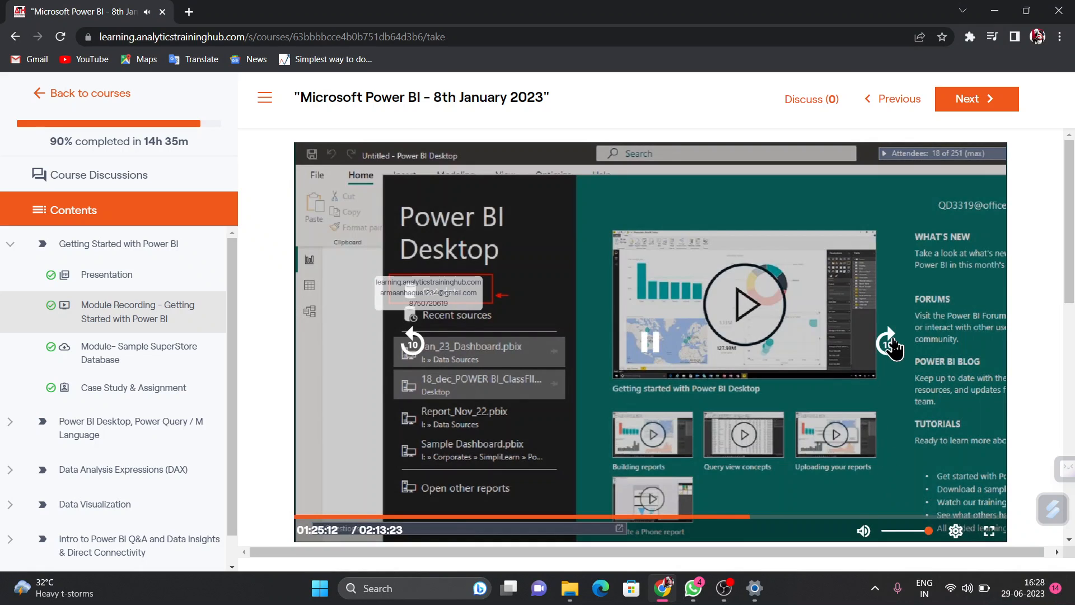
pyautogui.click(889, 343)
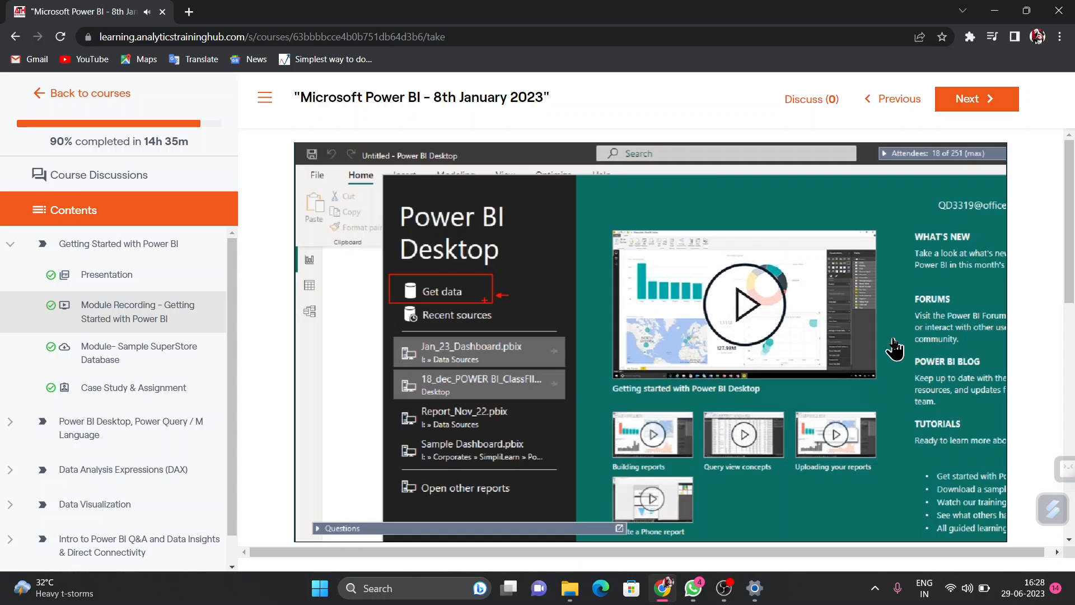
pyautogui.moveTo(885, 411)
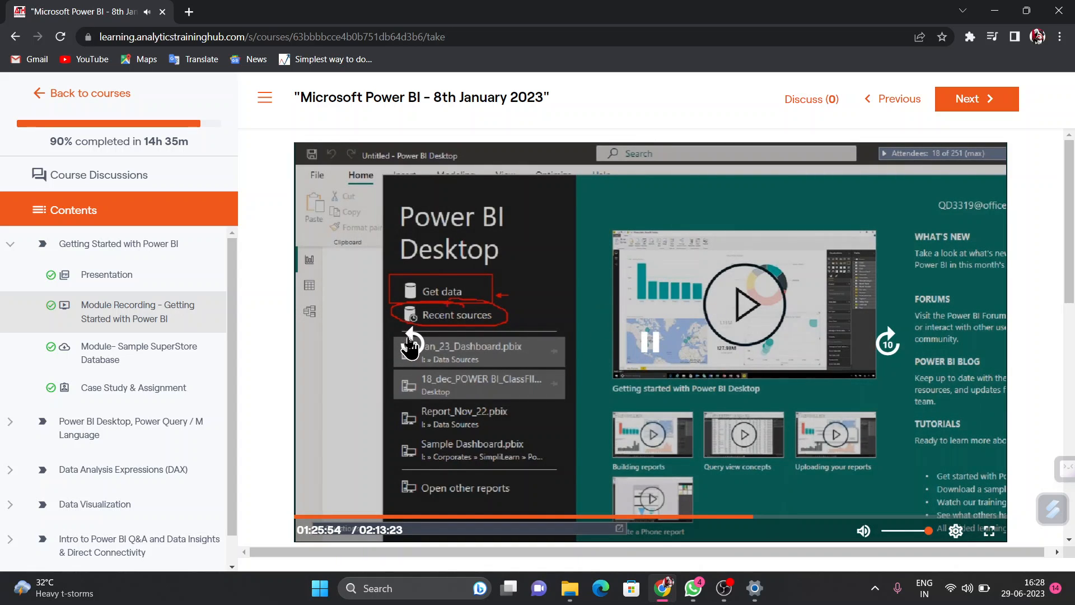
pyautogui.click(413, 343)
pyautogui.click(412, 343)
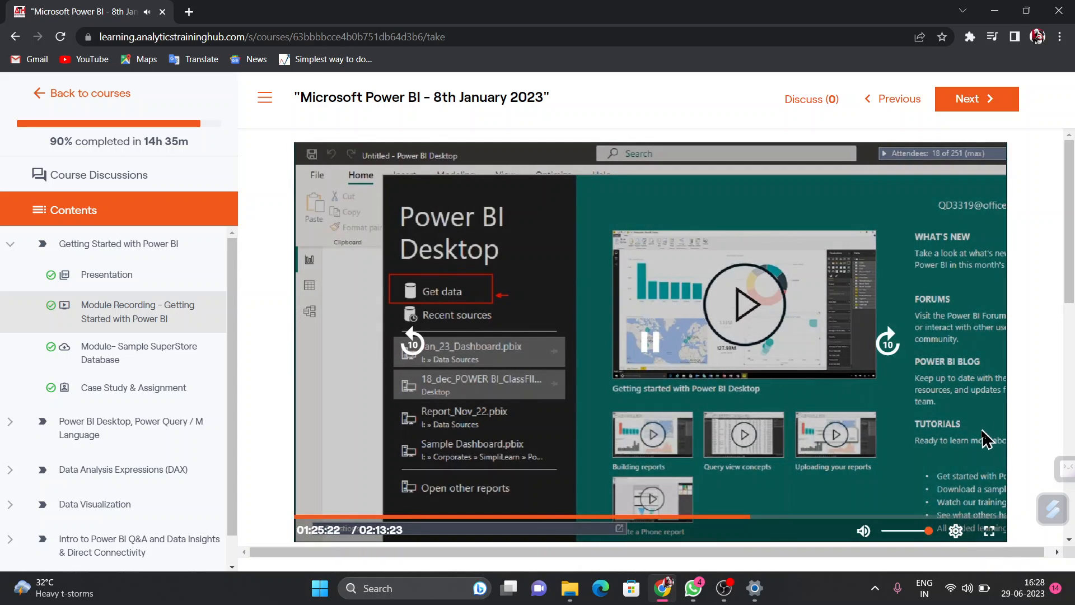
# Return the recording to full screen and check its video quality options
pyautogui.click(986, 533)
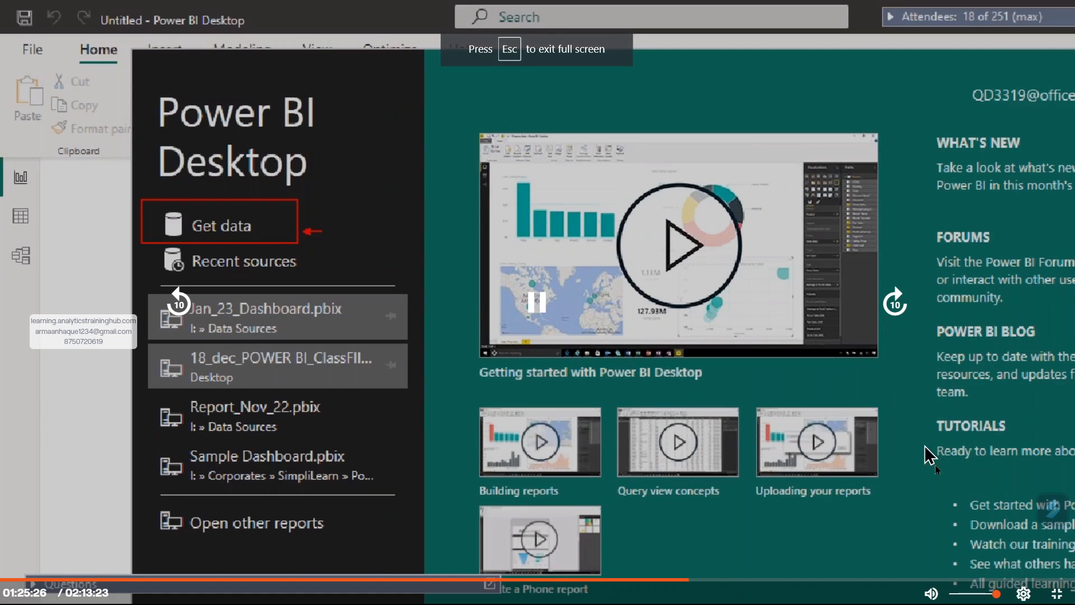
pyautogui.click(1023, 592)
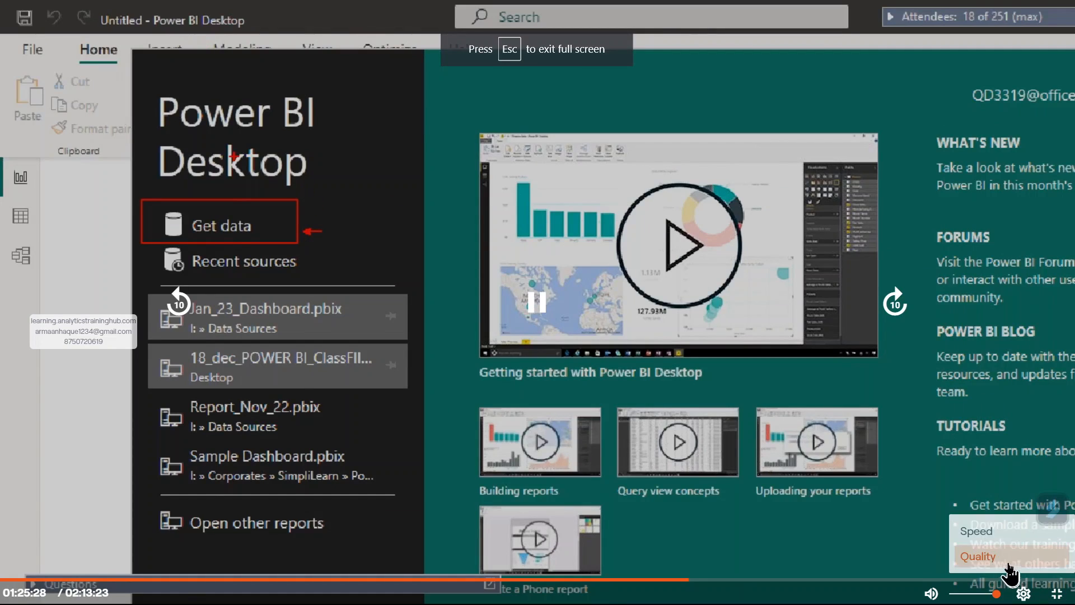
pyautogui.click(1006, 558)
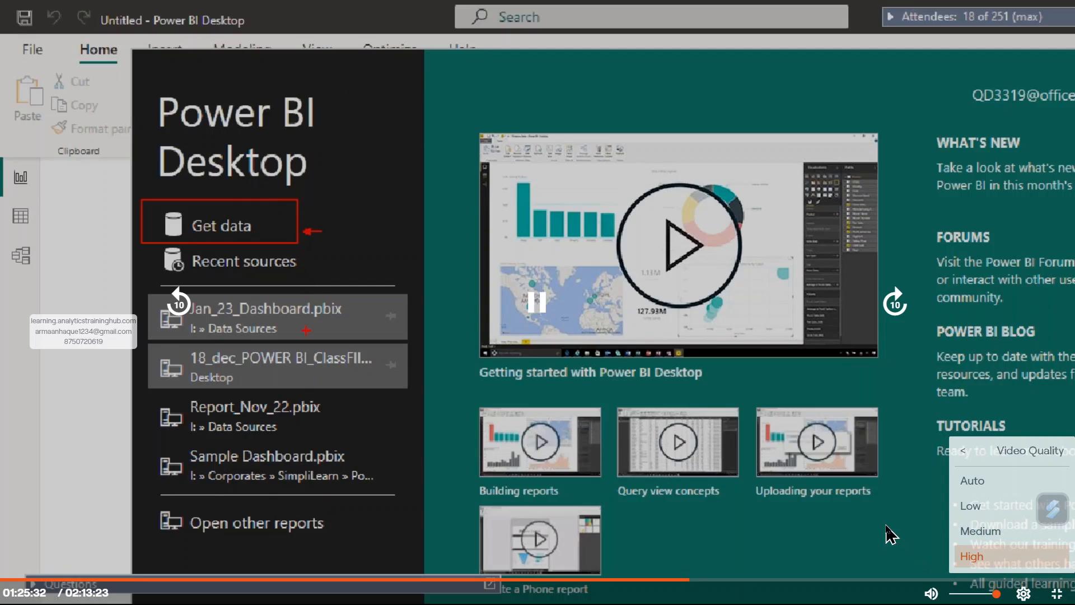
pyautogui.click(966, 453)
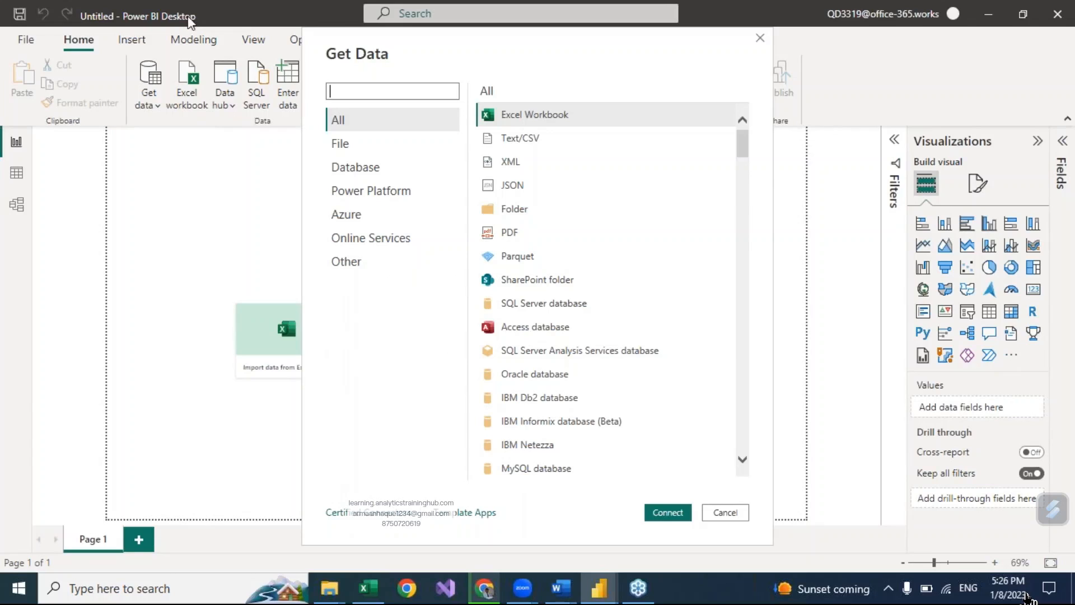
# Examine the connectors offered in Get Data across the full list and the Azure category, and return to the All category
pyautogui.moveTo(751, 150); pyautogui.dragTo(769, 445)
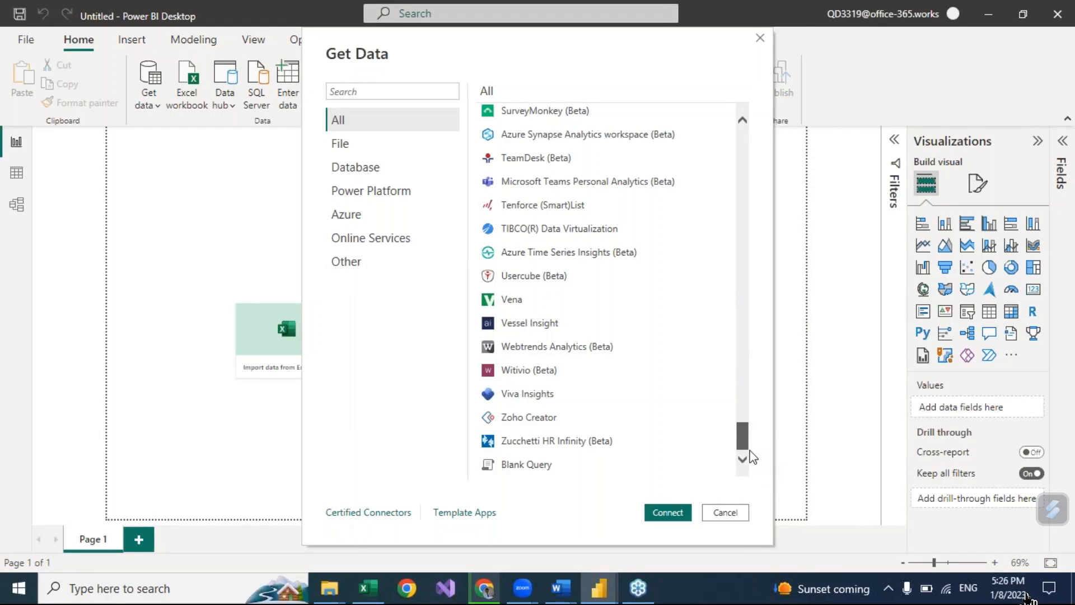
pyautogui.moveTo(743, 414); pyautogui.dragTo(740, 112)
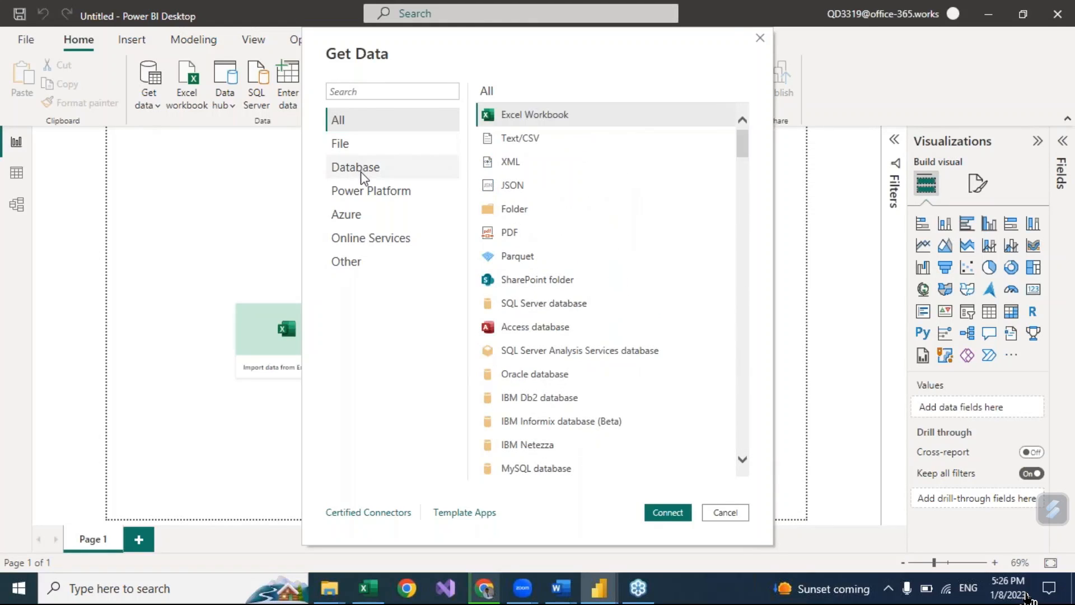
pyautogui.click(367, 143)
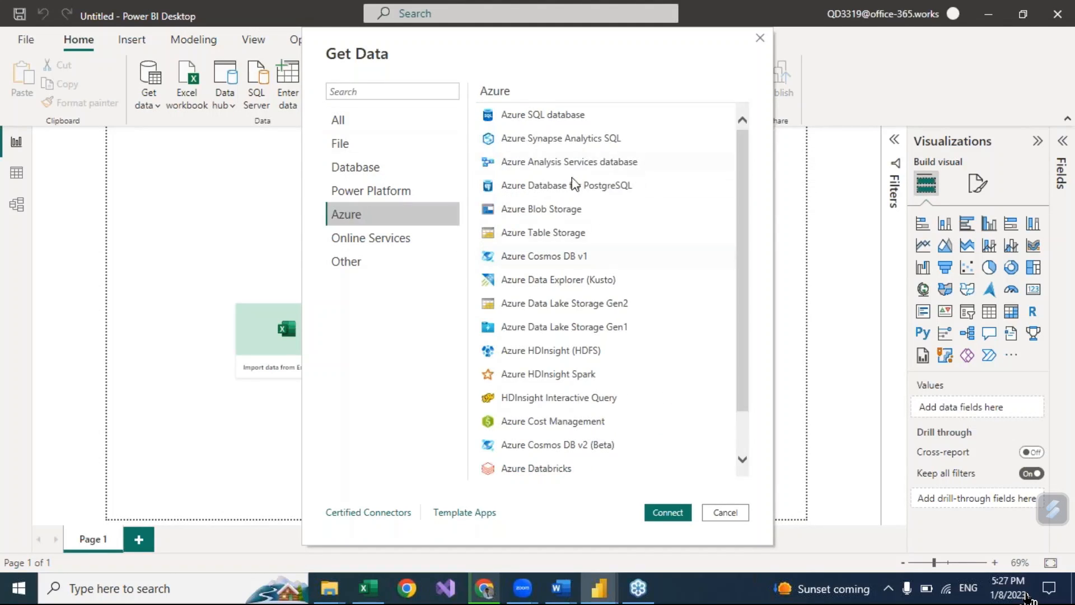
pyautogui.scroll(-1, 722, 199)
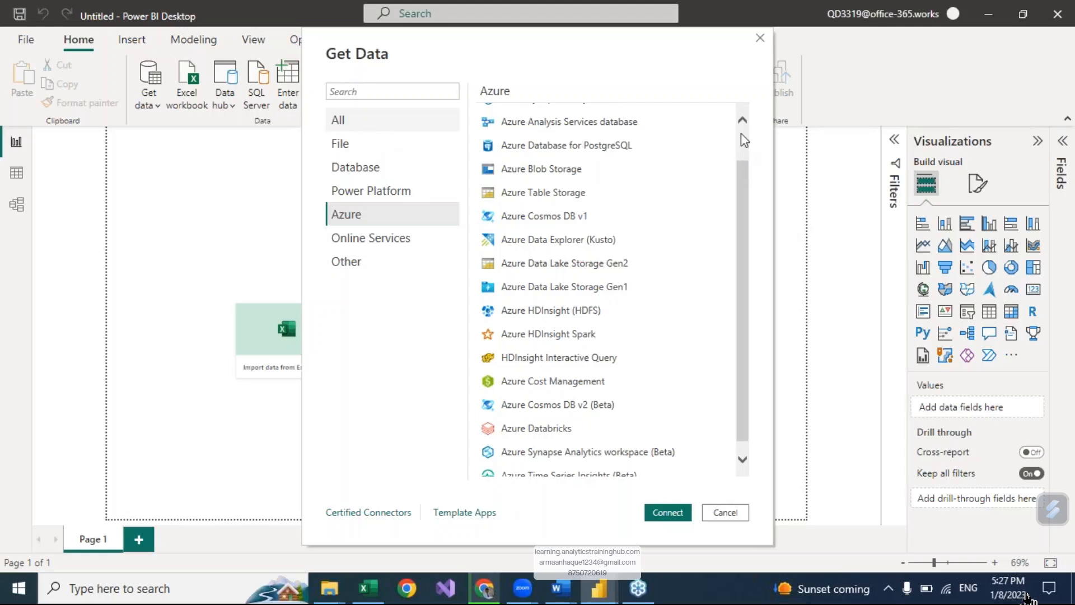
pyautogui.click(368, 128)
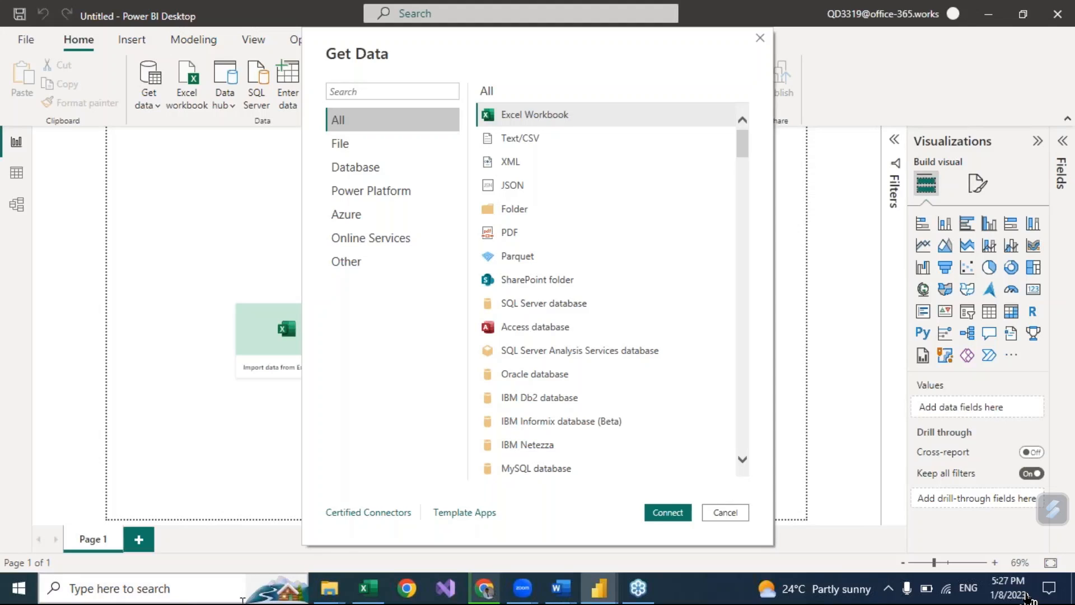
# Switch to File Explorer and open the Sample - Superstore workbook from the Datasources folder
pyautogui.moveTo(378, 597)
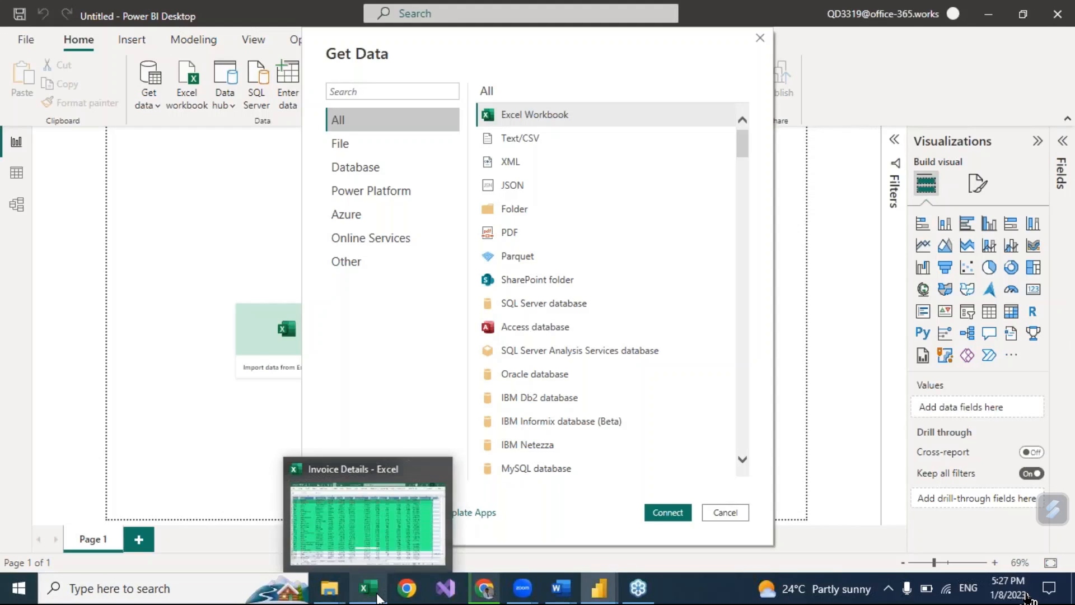
pyautogui.moveTo(331, 591)
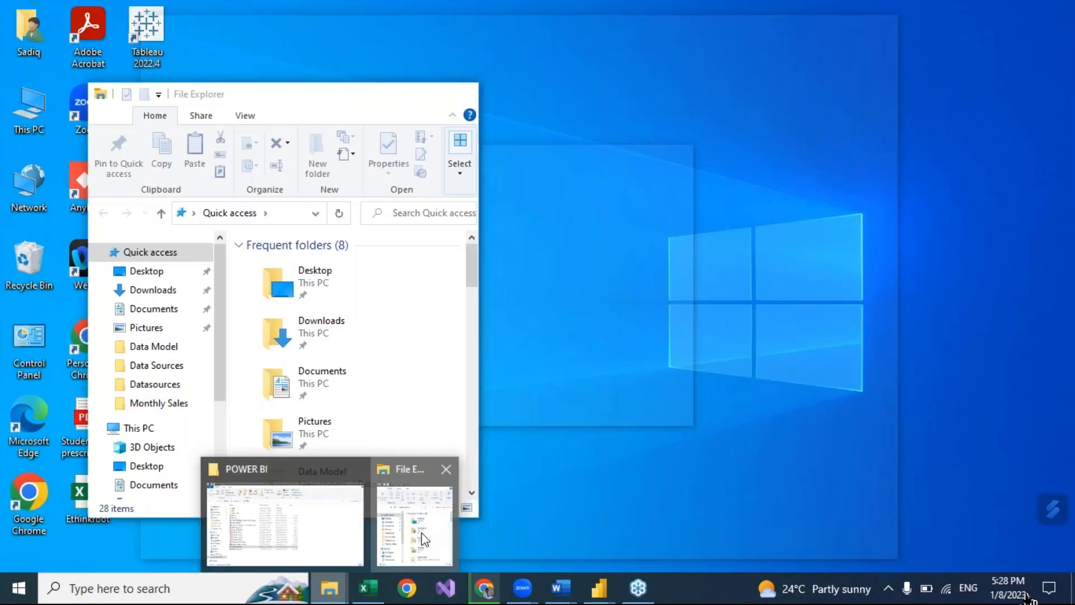
pyautogui.click(424, 540)
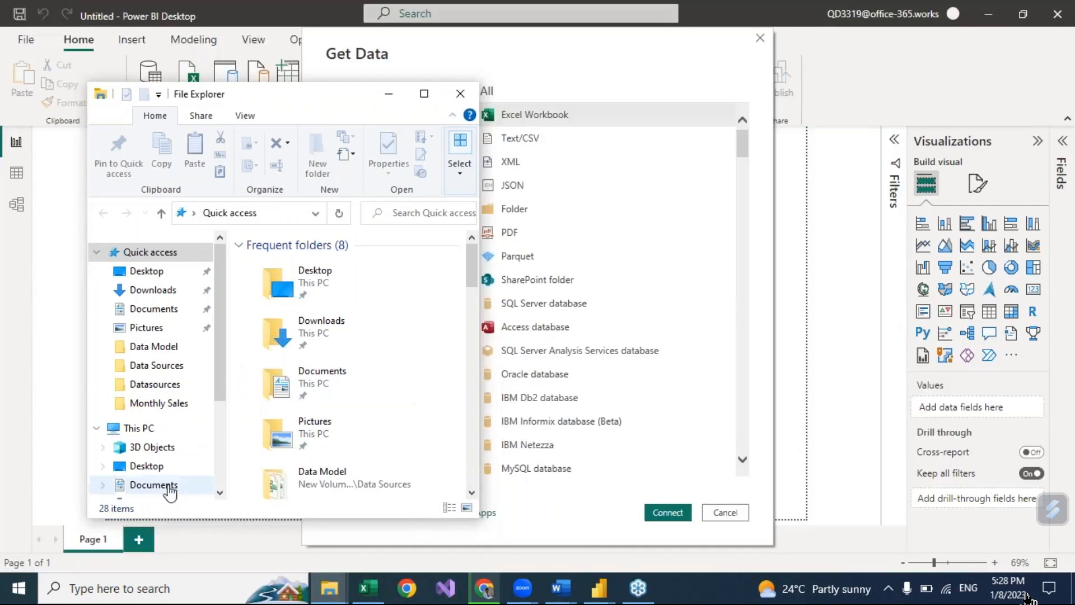
pyautogui.click(179, 384)
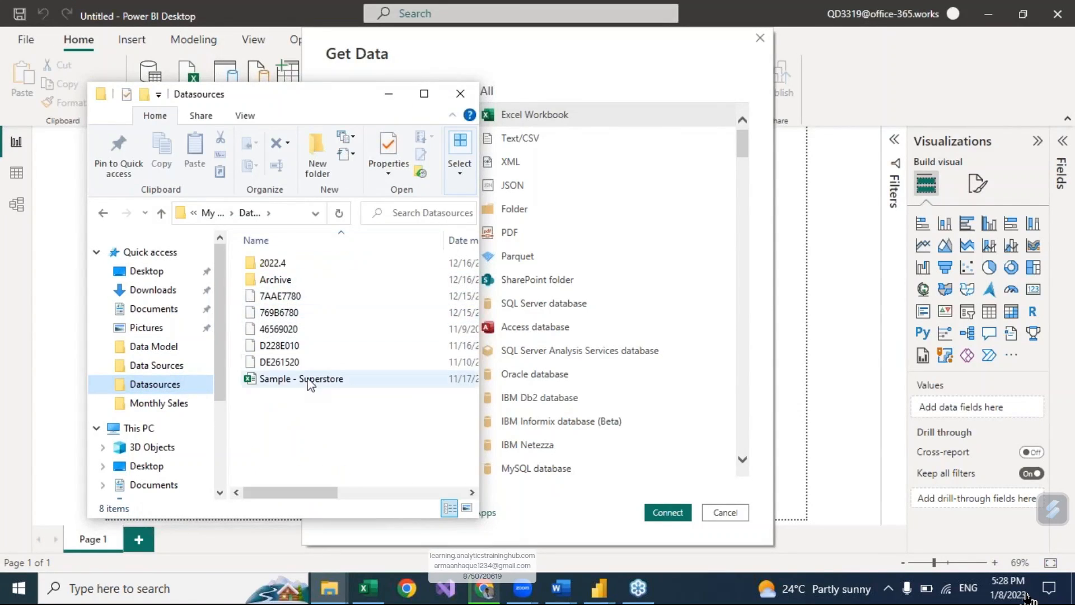
pyautogui.click(284, 214)
pyautogui.click(339, 390)
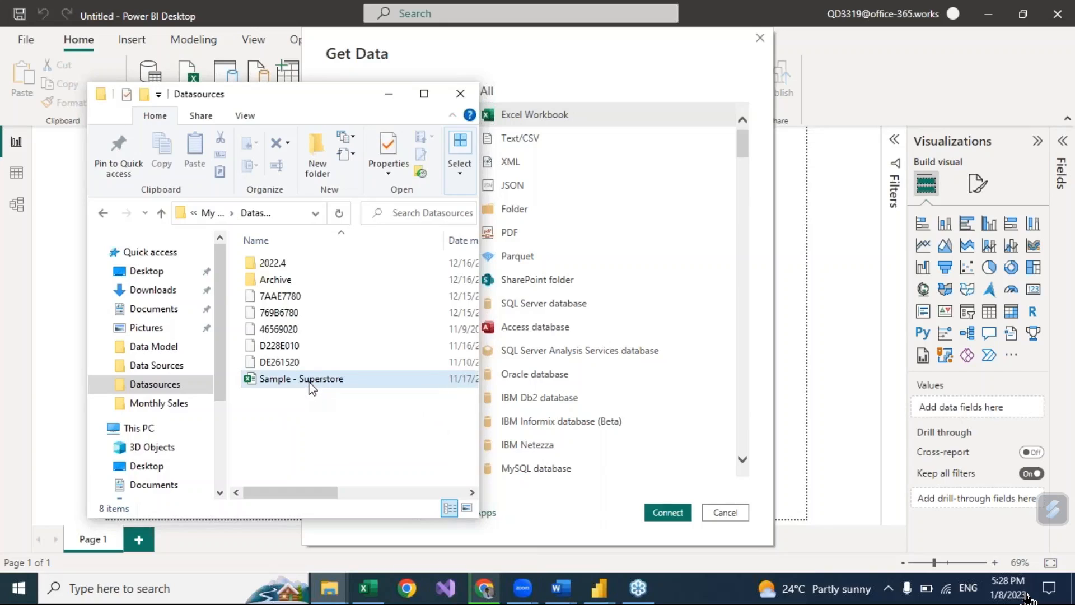
pyautogui.doubleClick(312, 388)
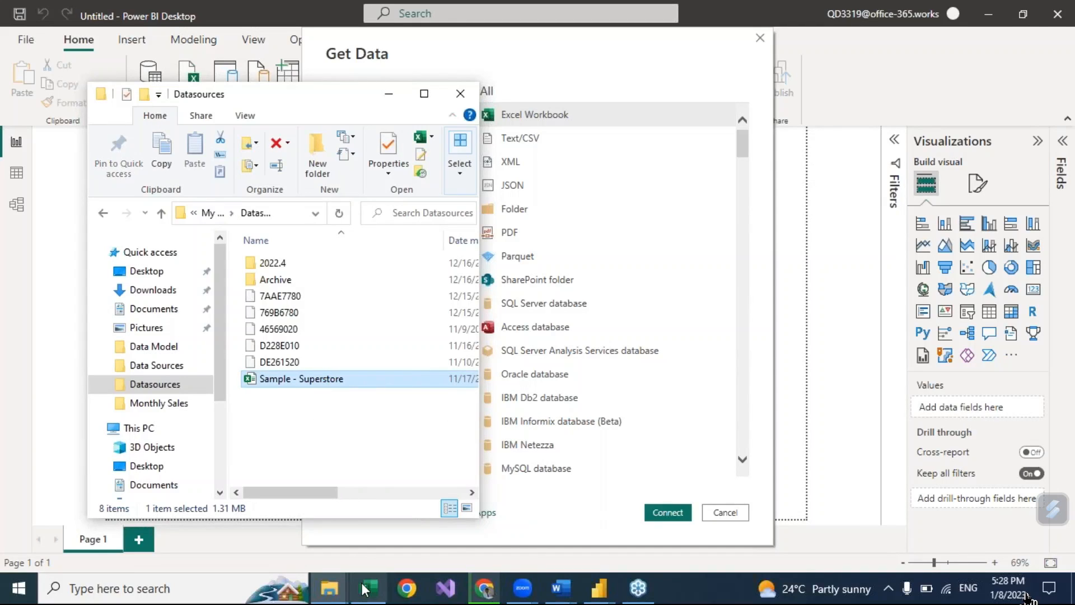
# Bring the Sample - Superstore workbook to the front in Excel and go to cell A1 of the Orders sheet
pyautogui.moveTo(364, 586)
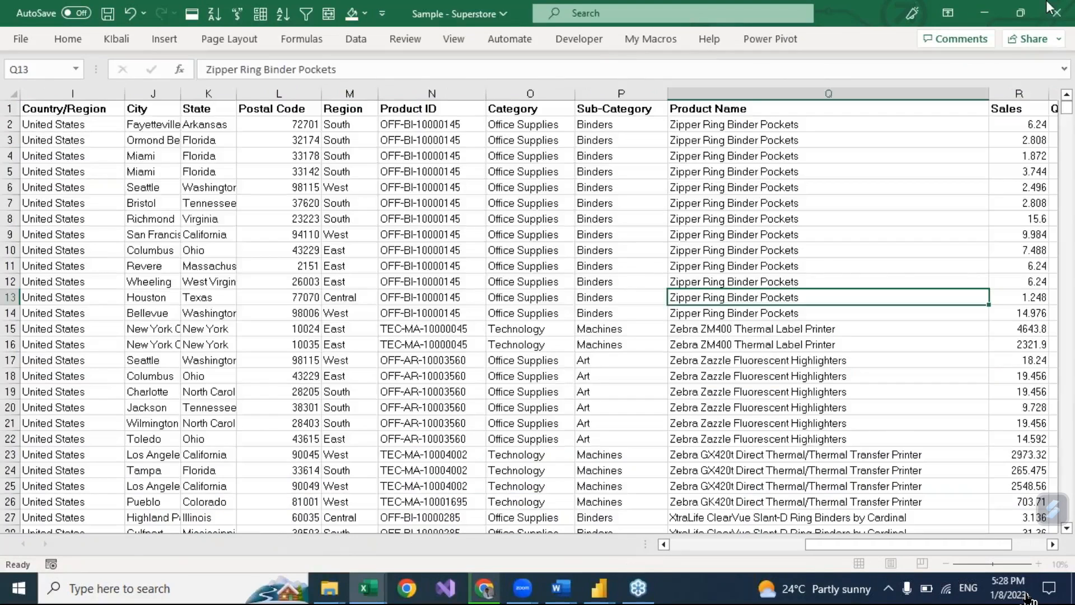
pyautogui.click(1053, 8)
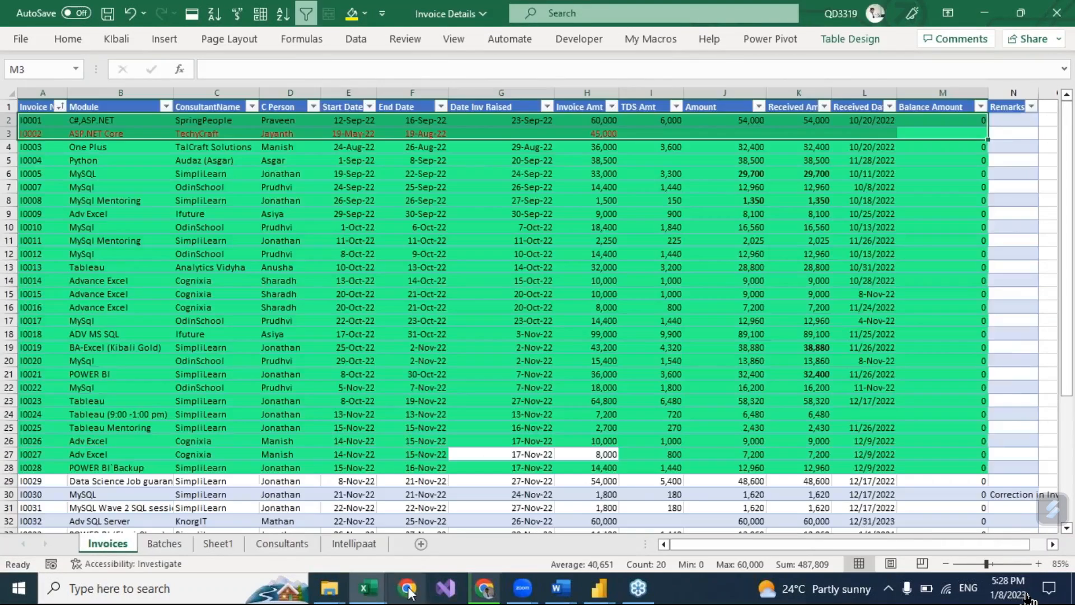
pyautogui.click(370, 588)
pyautogui.click(398, 532)
pyautogui.click(316, 222)
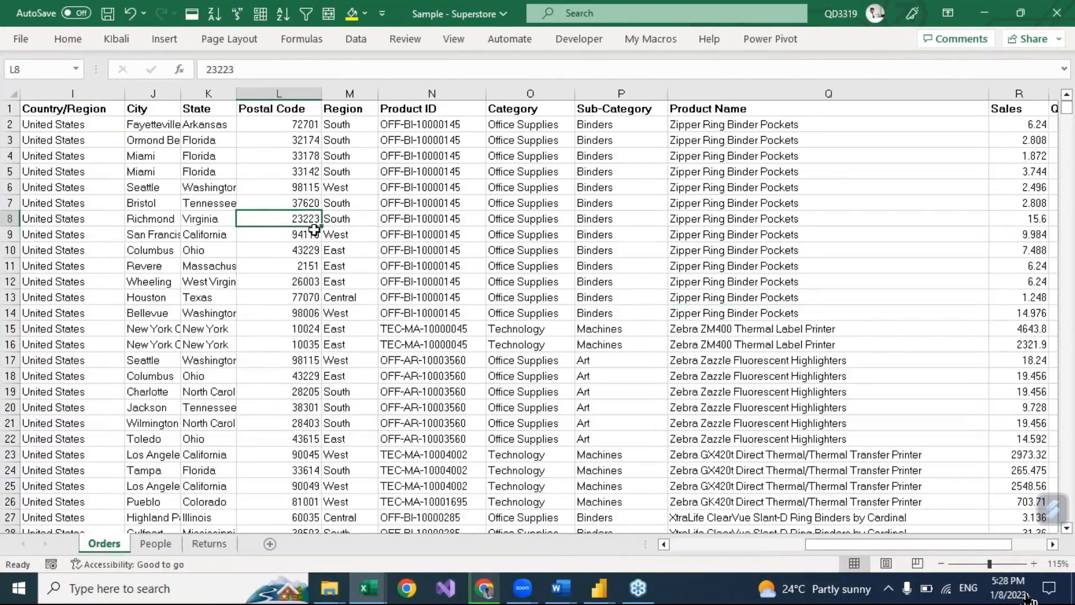
pyautogui.hotkey('ctrl', 'Home')
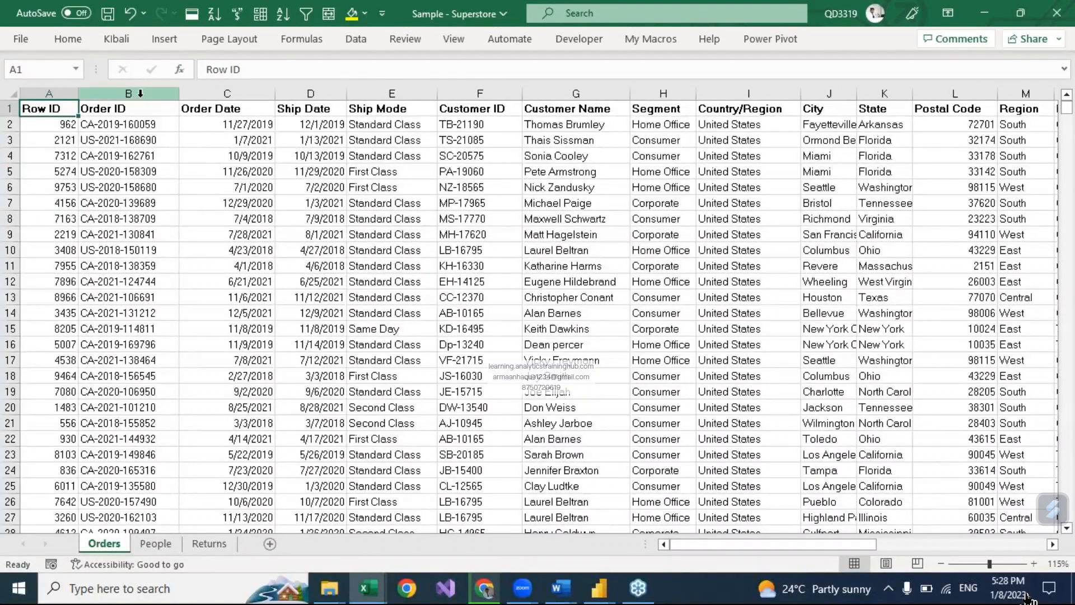
# Select the Orders sheet's header cells from Row ID through Region to review the column names
pyautogui.moveTo(71, 110); pyautogui.dragTo(1017, 107)
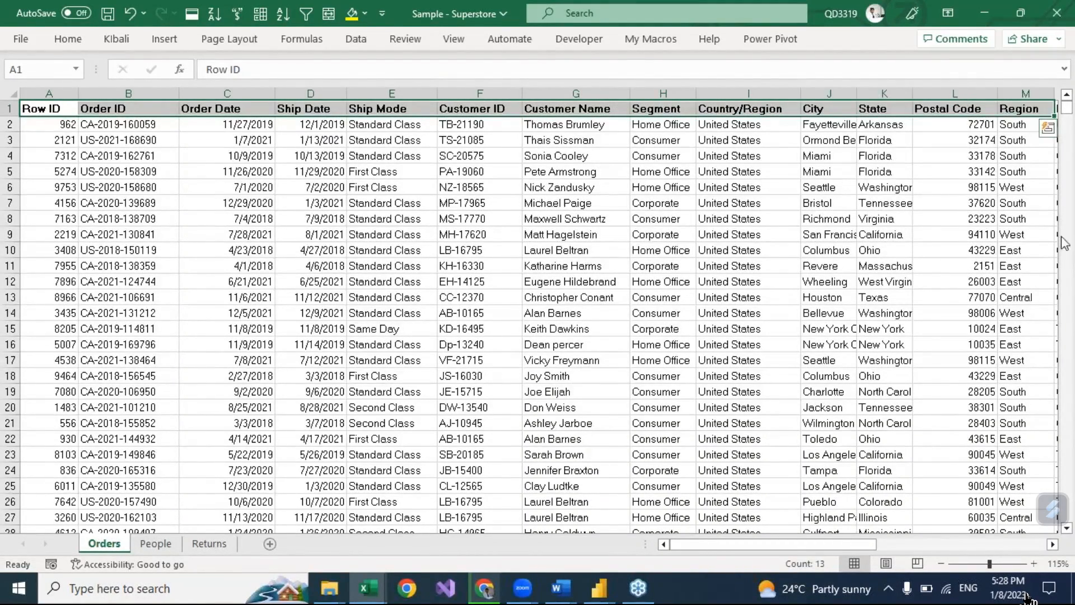
pyautogui.click(1059, 230)
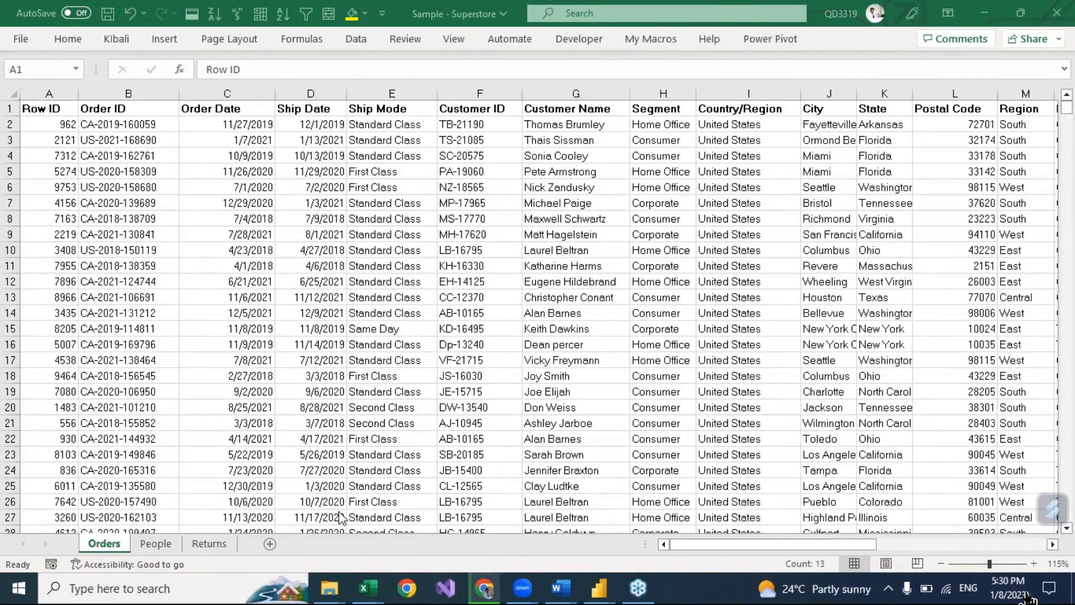
pyautogui.click(42, 111)
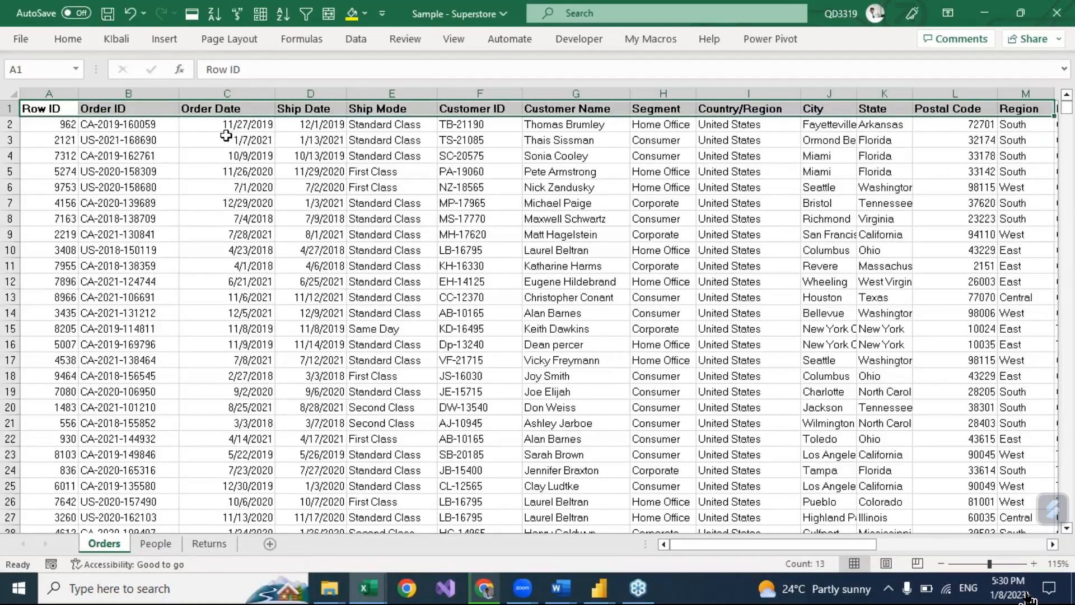
# Review the Orders column headers from Ship Date to just past Profit, and return to the Customer Name header
pyautogui.click(319, 116)
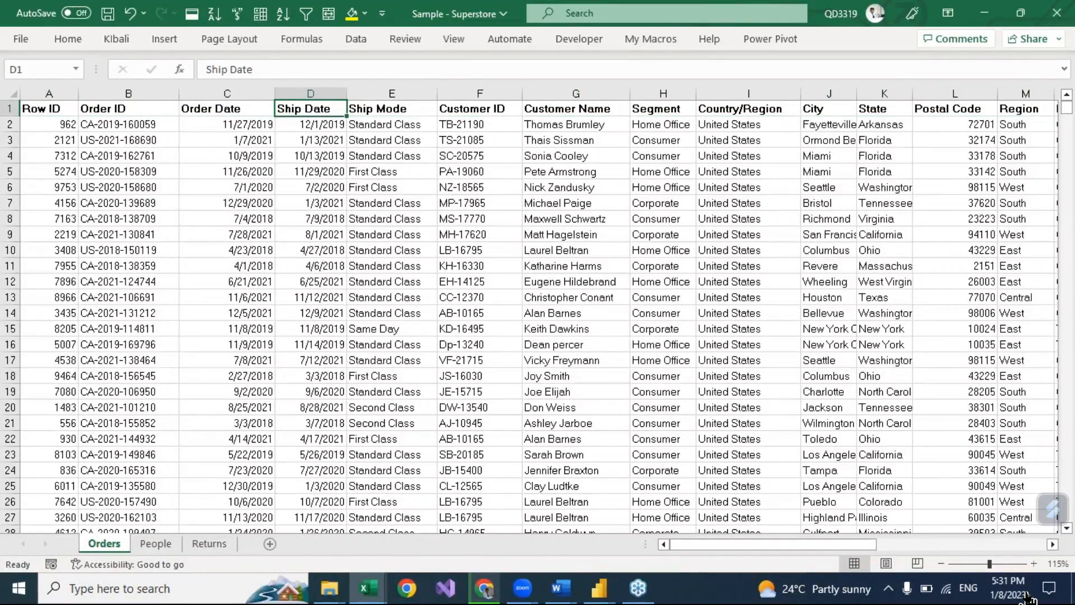
pyautogui.press('Right')
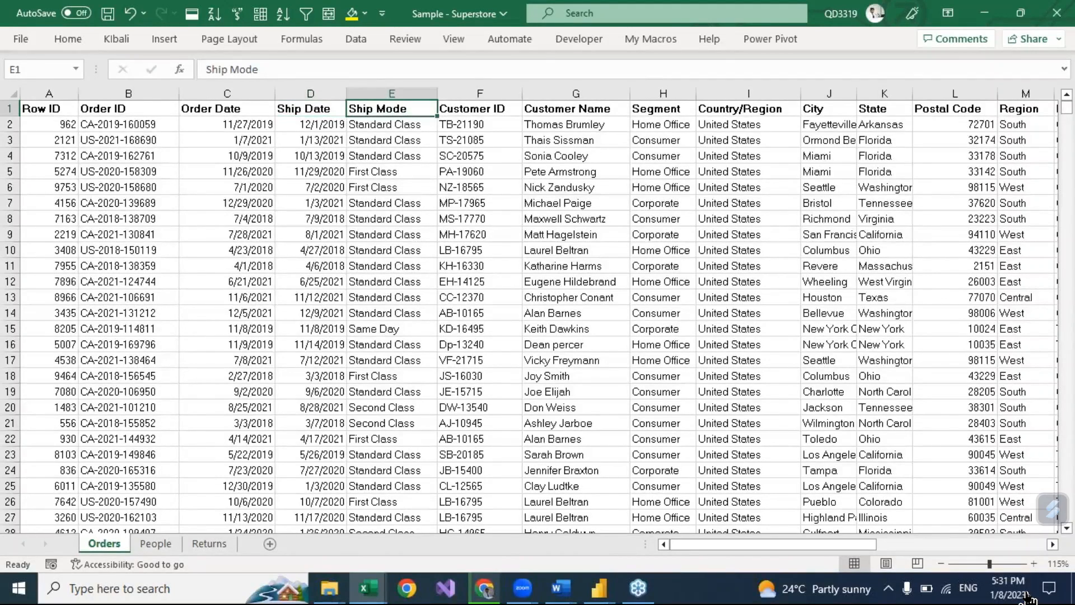
pyautogui.press('Right')
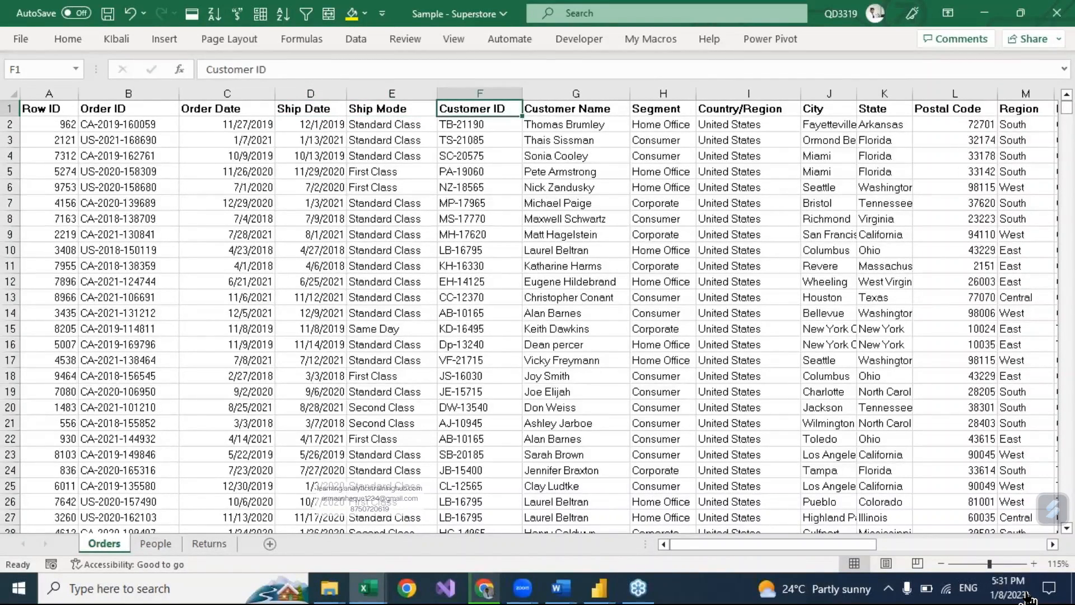
pyautogui.press('Right')
pyautogui.press('Right')
pyautogui.press('Right')
pyautogui.press('Right')
pyautogui.press('Right')
pyautogui.press('Right')
pyautogui.press('Right')
pyautogui.press('Right')
pyautogui.press('Right')
pyautogui.press('Right')
pyautogui.press('Right')
pyautogui.press('Right')
pyautogui.press('Right')
pyautogui.press('Right')
pyautogui.press('Right')
pyautogui.press('Right')
pyautogui.press('Right')
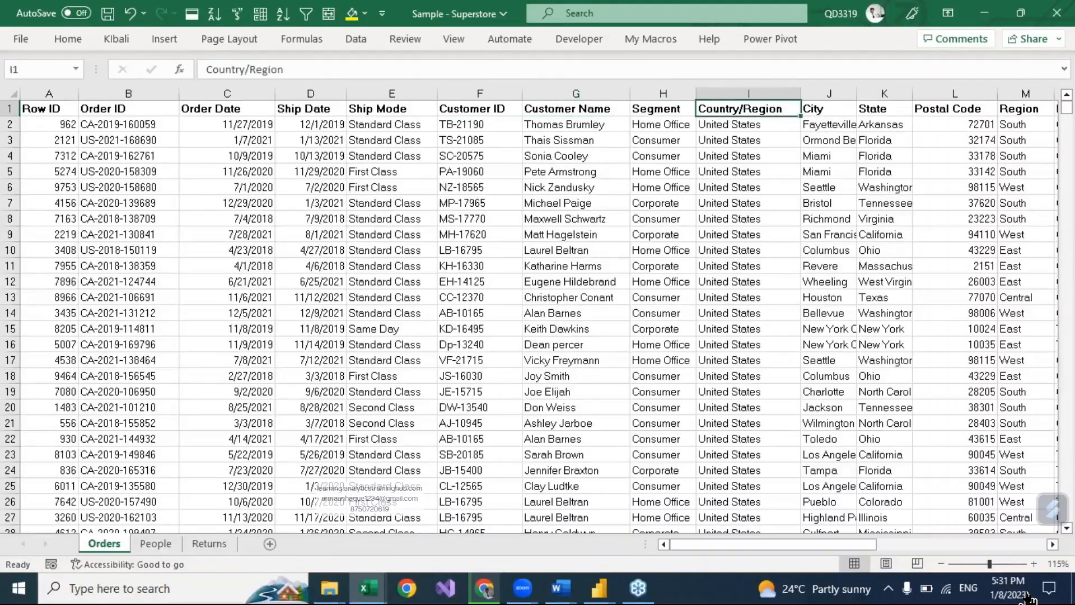
pyautogui.press('Left')
pyautogui.press('Left')
pyautogui.press('Left')
pyautogui.press('Left')
pyautogui.press('Left')
pyautogui.press('Left')
pyautogui.press('Left')
pyautogui.press('Left')
pyautogui.press('Left')
pyautogui.press('Left')
pyautogui.press('Left')
pyautogui.press('Left')
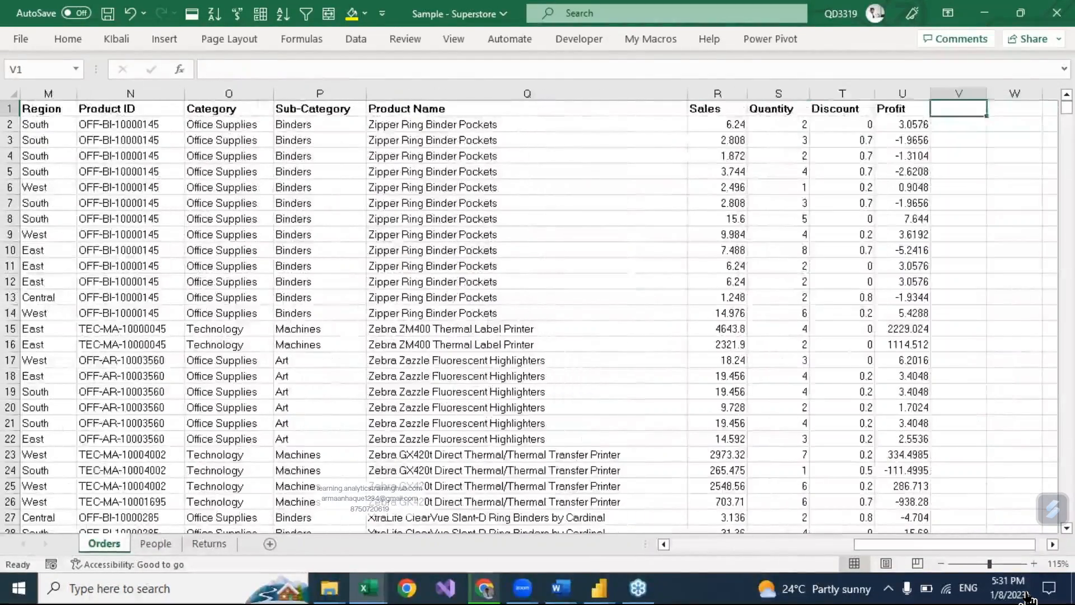
pyautogui.press('Left')
pyautogui.press('Left')
pyautogui.press('Left')
pyautogui.press('Left')
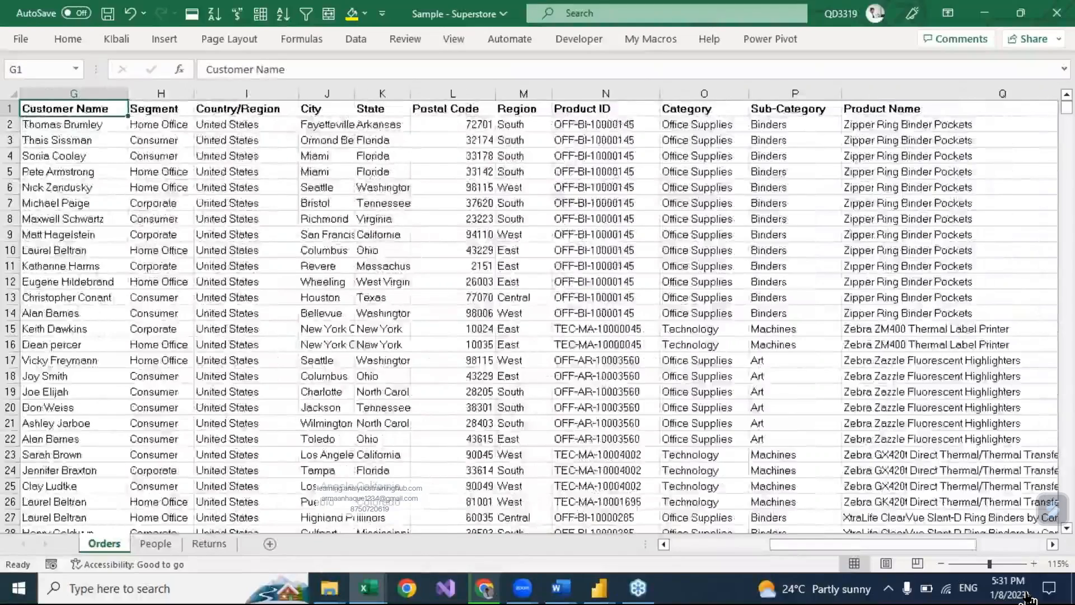
# Review the headers from Customer Name to Profit, and select the whole header row back to Row ID
pyautogui.press('Right')
pyautogui.press('Right')
pyautogui.press('Right')
pyautogui.press('Right')
pyautogui.press('Right')
pyautogui.press('Right')
pyautogui.press('Right')
pyautogui.press('Right')
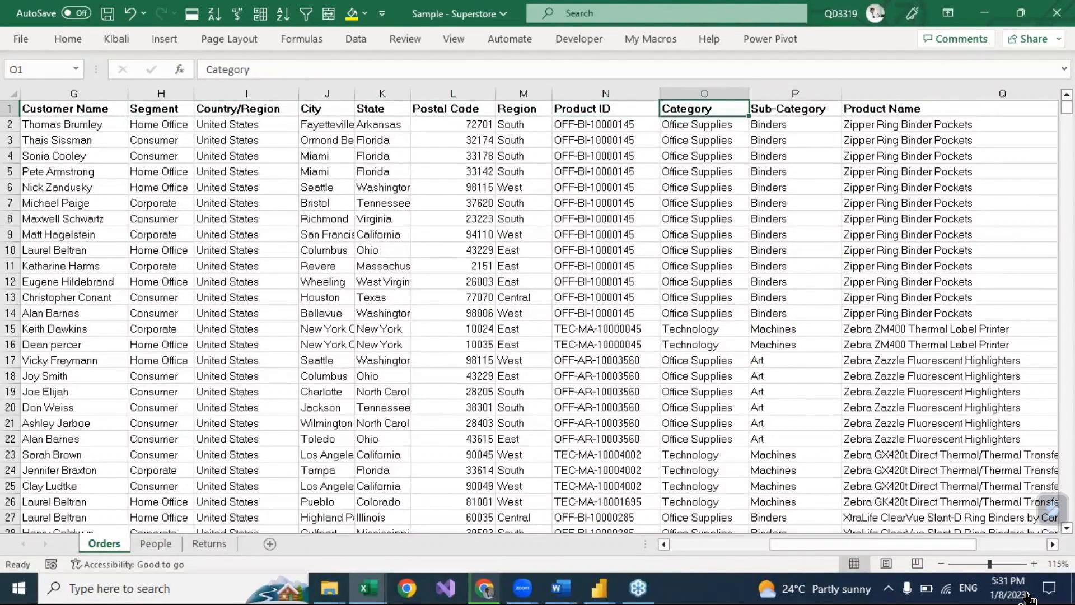
pyautogui.press('Right')
pyautogui.press('Right')
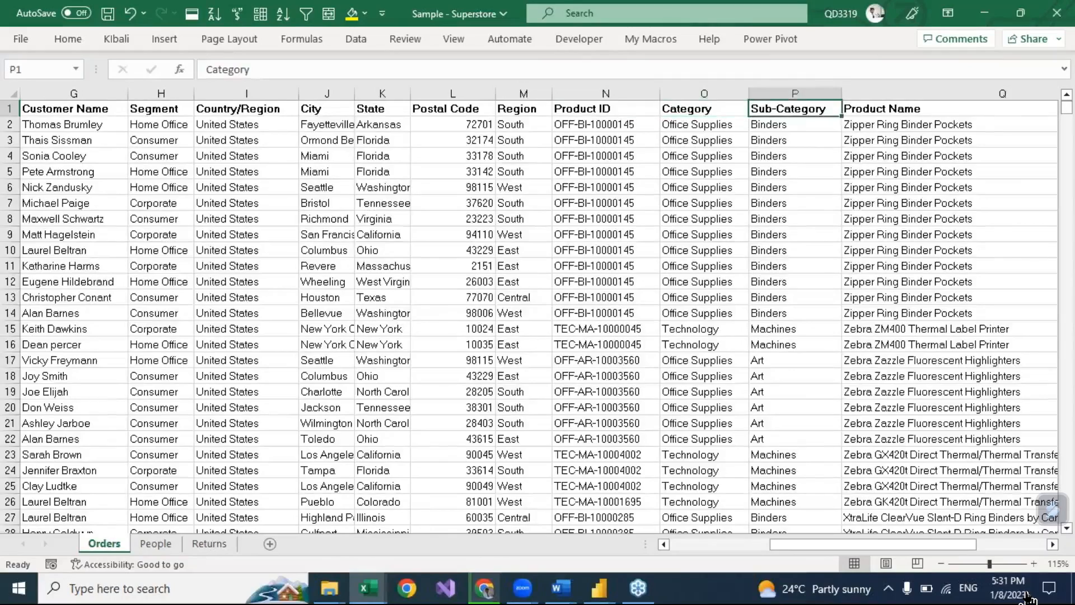
pyautogui.press('Right')
pyautogui.press('Right')
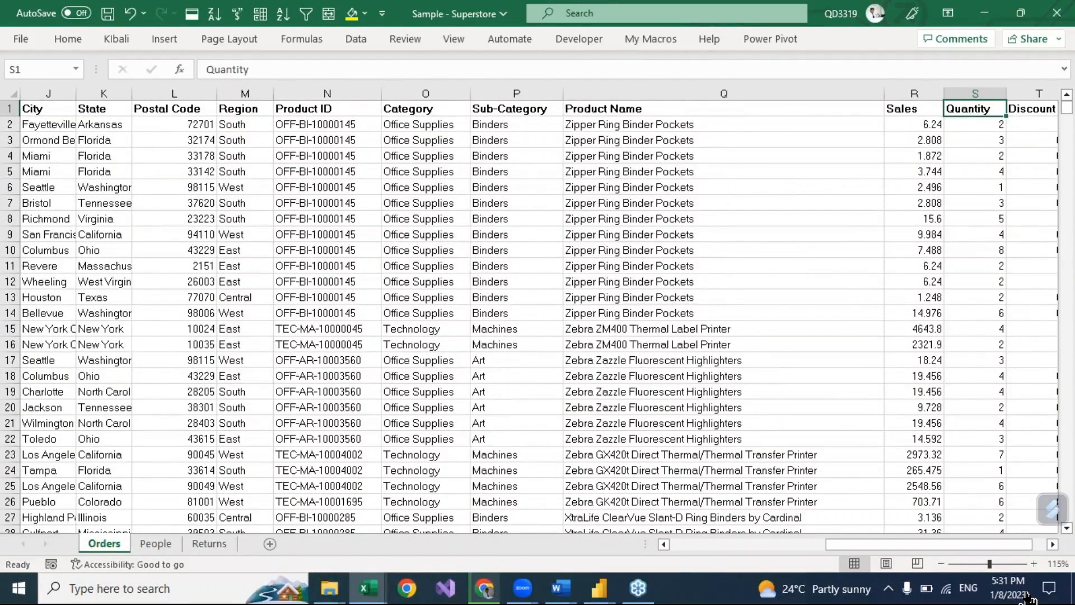
pyautogui.press('Right')
pyautogui.press('Right')
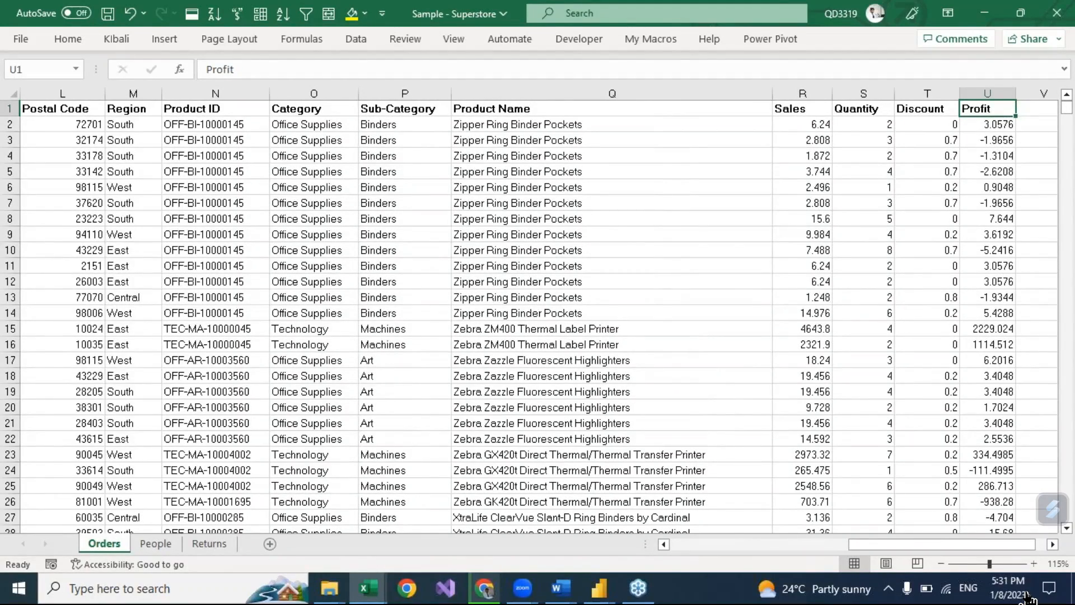
pyautogui.hotkey('ctrl', 'shift', 'Left')
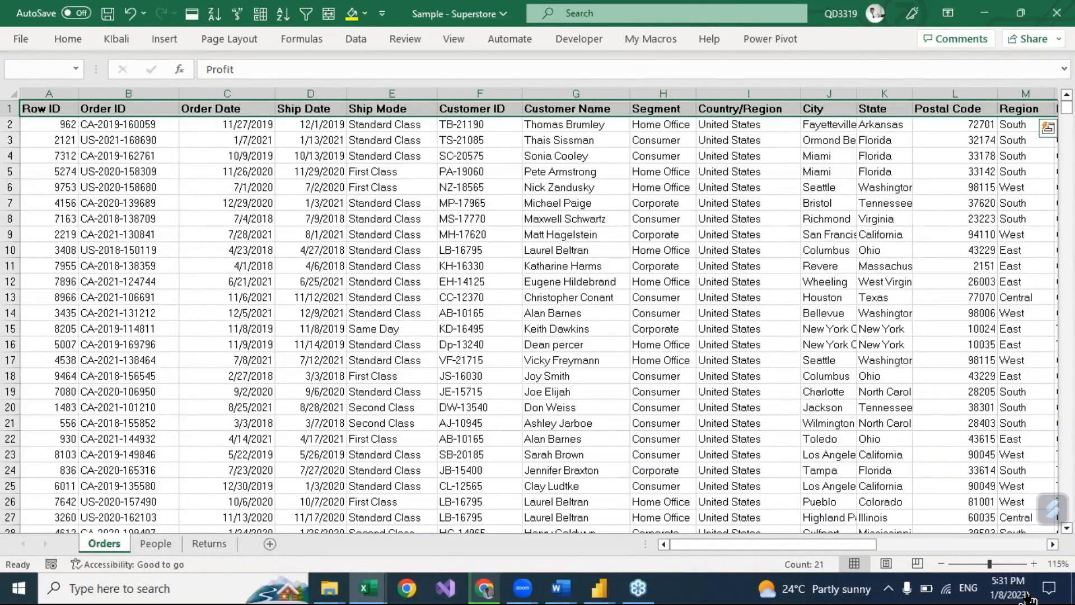
# Examine the first Sales value and the Category values down the Orders sheet, and return to the Category header
pyautogui.moveTo(738, 551); pyautogui.dragTo(970, 543)
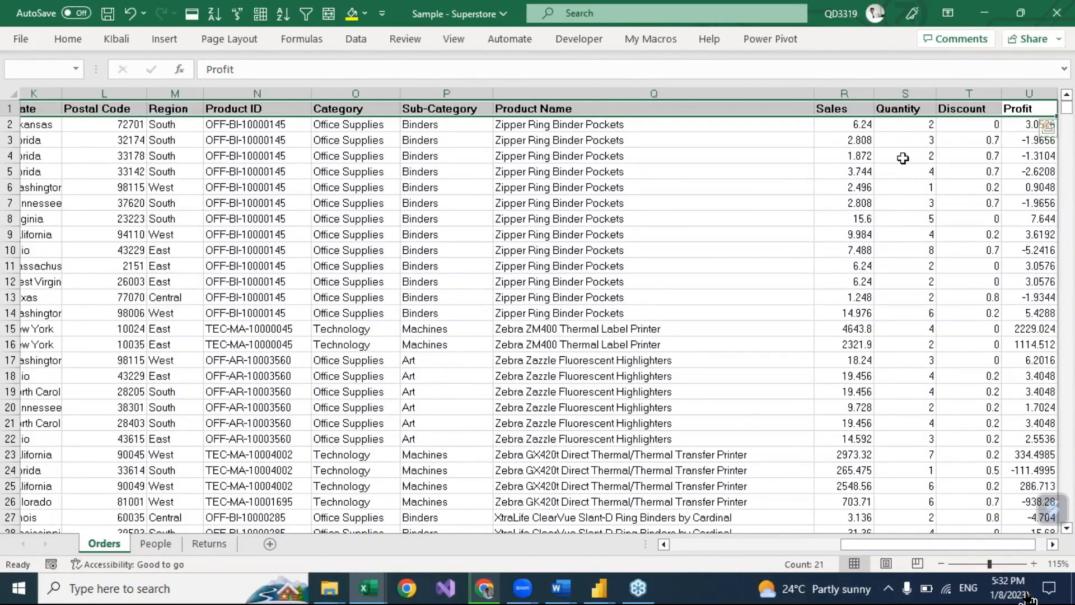
pyautogui.click(854, 136)
pyautogui.click(846, 123)
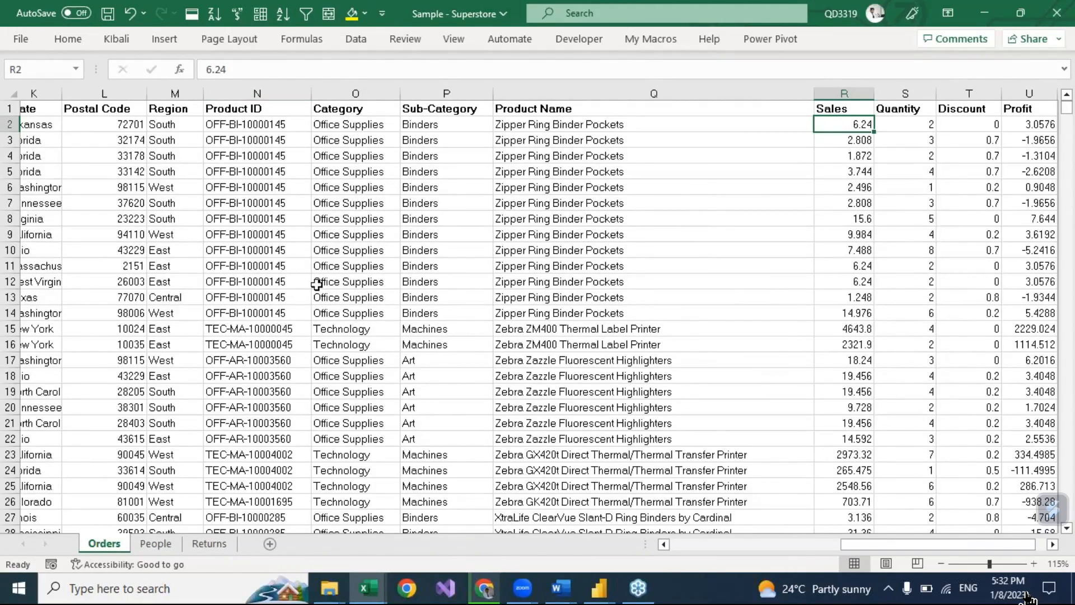
pyautogui.click(339, 125)
pyautogui.moveTo(341, 133); pyautogui.dragTo(345, 253)
pyautogui.moveTo(346, 335); pyautogui.dragTo(351, 338)
pyautogui.moveTo(344, 468); pyautogui.dragTo(343, 487)
pyautogui.scroll(-19, 354, 445)
pyautogui.scroll(-20, 353, 441)
pyautogui.moveTo(340, 180); pyautogui.dragTo(756, 389)
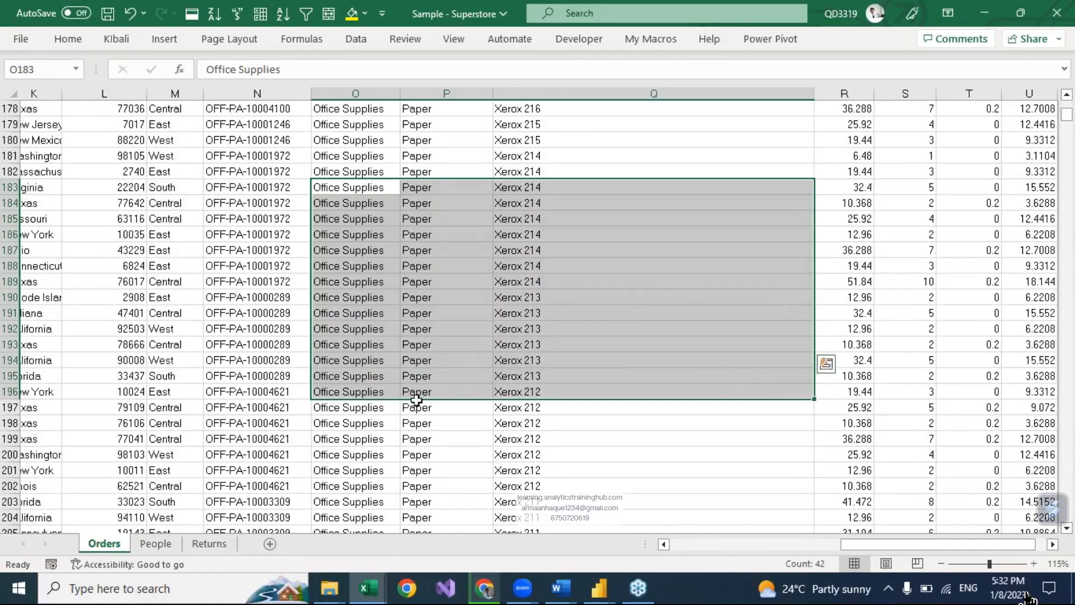
pyautogui.scroll(-20, 416, 400)
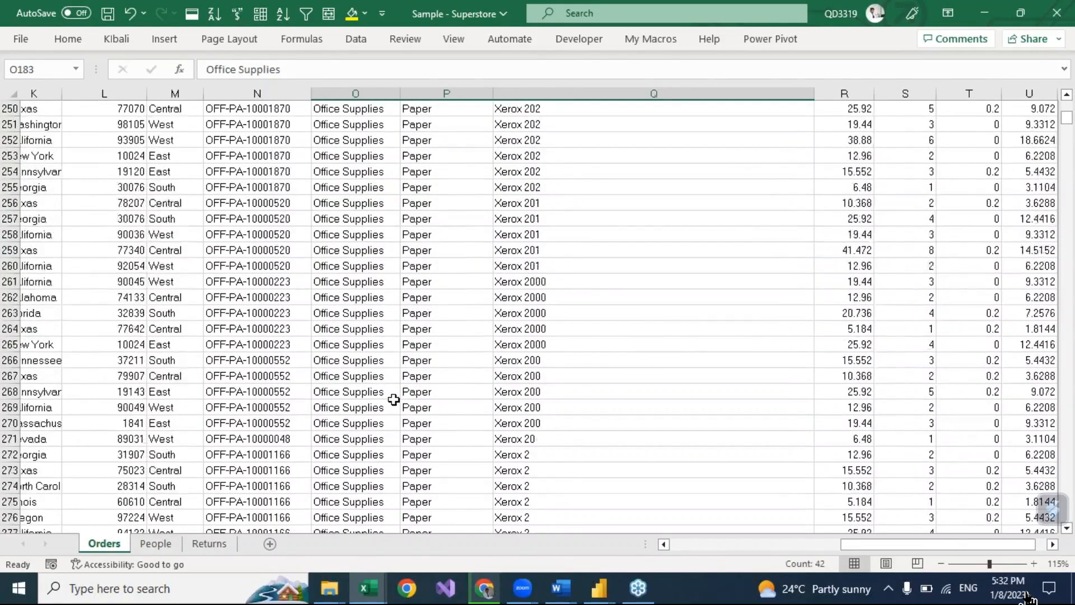
pyautogui.scroll(-10, 394, 399)
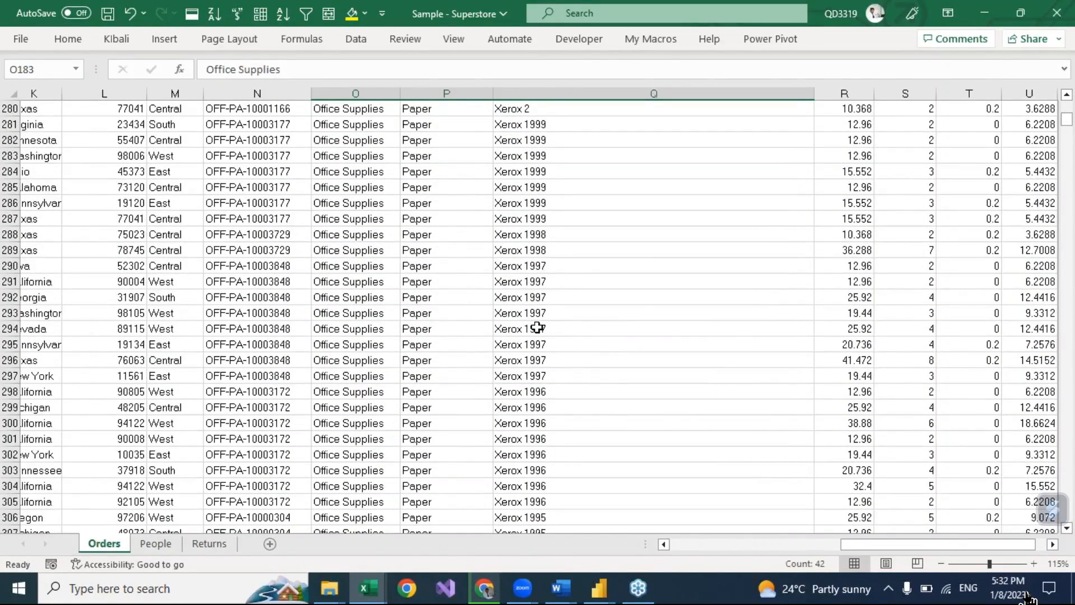
pyautogui.hotkey('ctrl', 'Up')
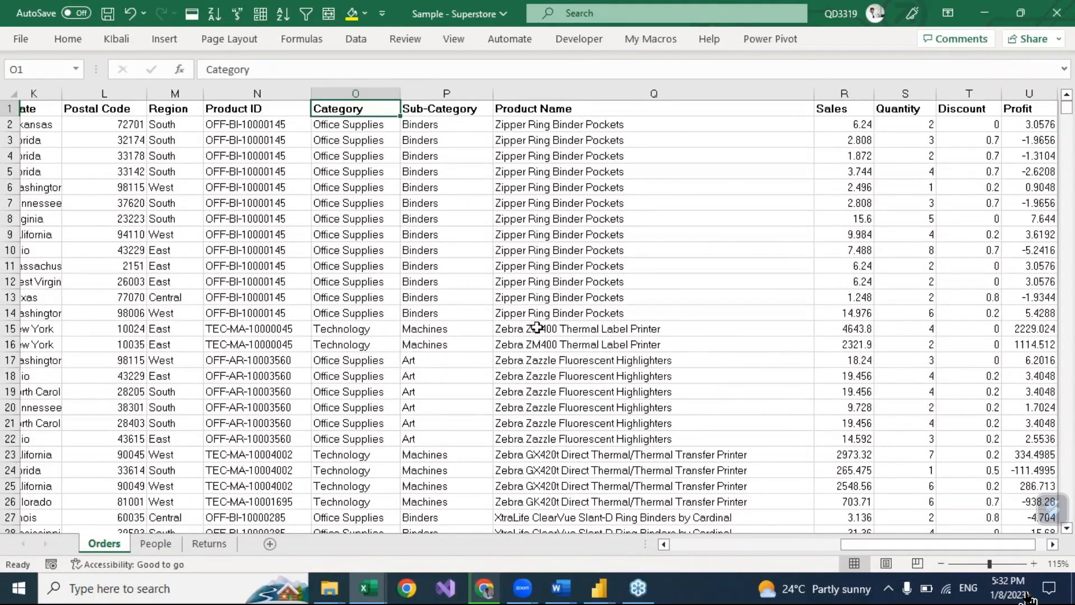
# Examine the Sub-Category and Product Name values and the Region, State and City columns of the Orders sheet
pyautogui.moveTo(433, 126); pyautogui.dragTo(426, 440)
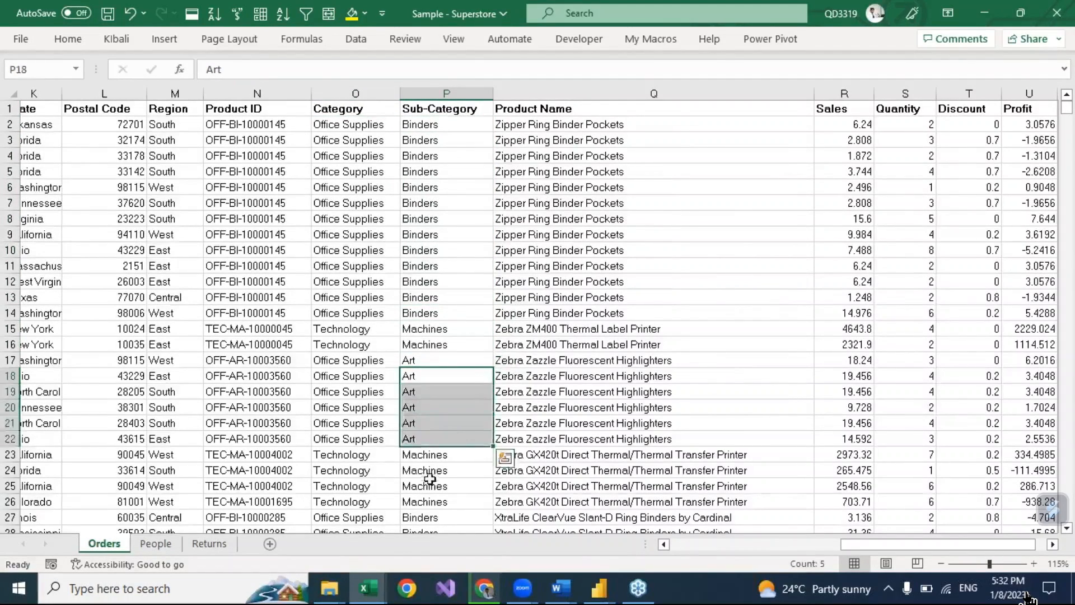
pyautogui.scroll(-9, 420, 426)
pyautogui.moveTo(421, 343); pyautogui.dragTo(423, 361)
pyautogui.moveTo(454, 416); pyautogui.dragTo(655, 442)
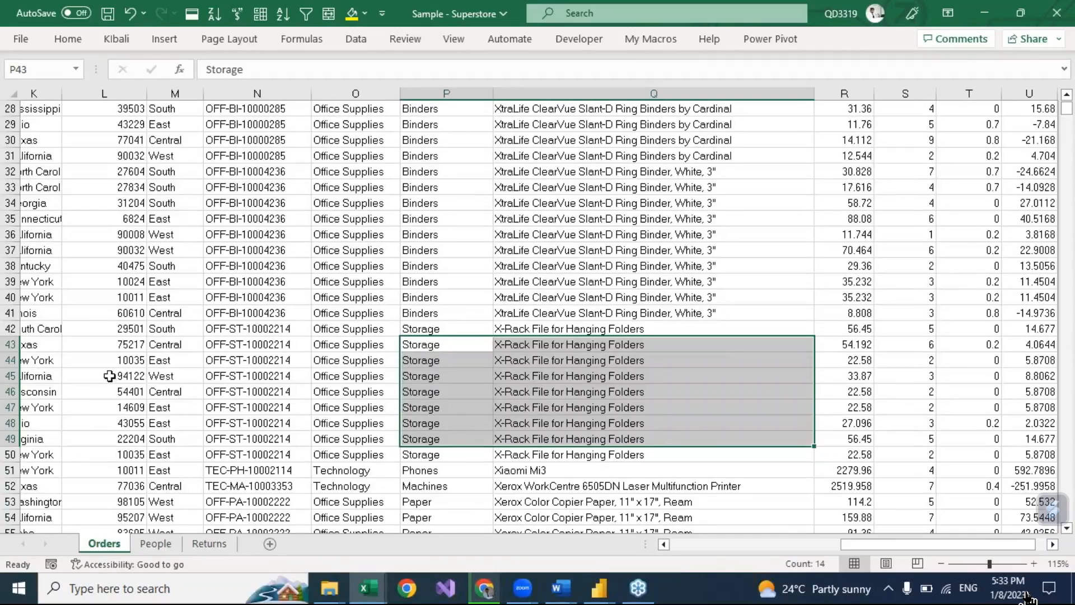
pyautogui.moveTo(150, 173); pyautogui.dragTo(164, 255)
pyautogui.scroll(5, 118, 163)
pyautogui.moveTo(118, 162); pyautogui.dragTo(13, 167)
pyautogui.scroll(4, 192, 193)
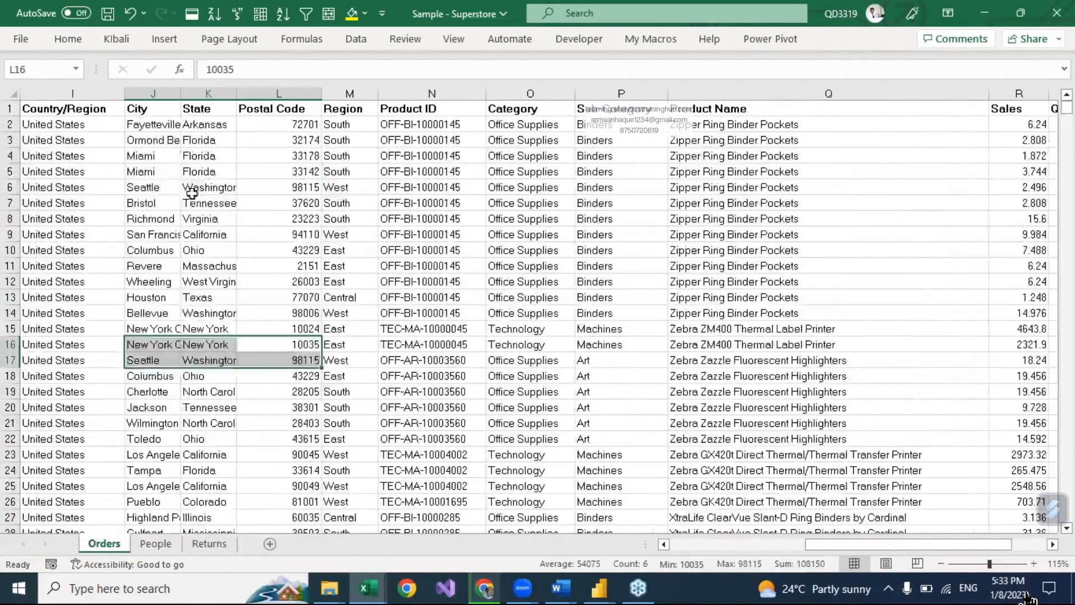
pyautogui.click(208, 139)
pyautogui.click(144, 169)
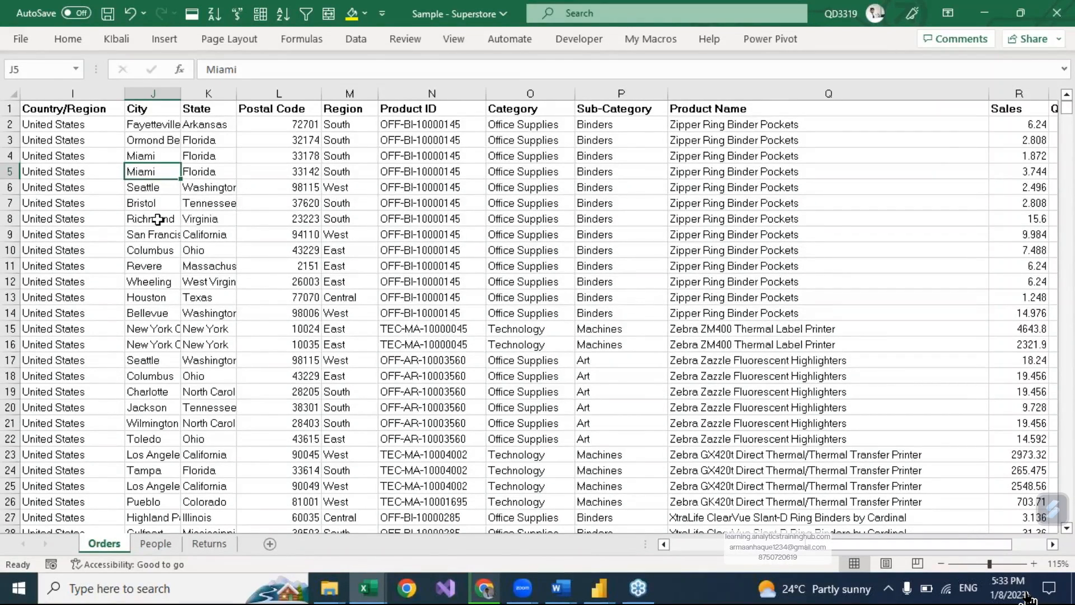
# Copy the entire Category column with its header and paste it starting at cell X1 of the Orders sheet
pyautogui.moveTo(519, 112); pyautogui.dragTo(509, 215)
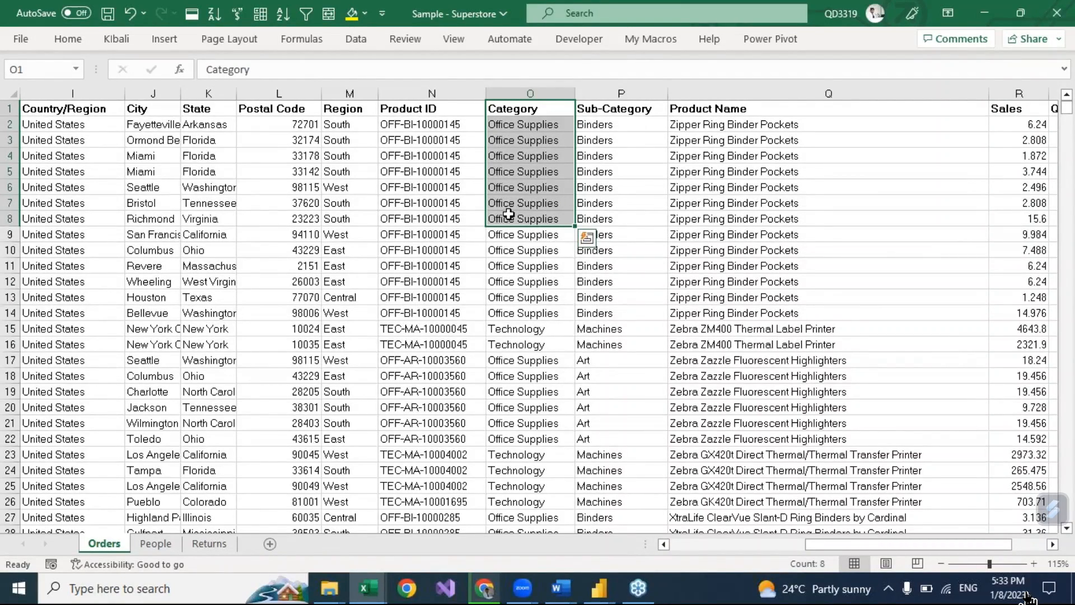
pyautogui.press('Right')
pyautogui.press('Left')
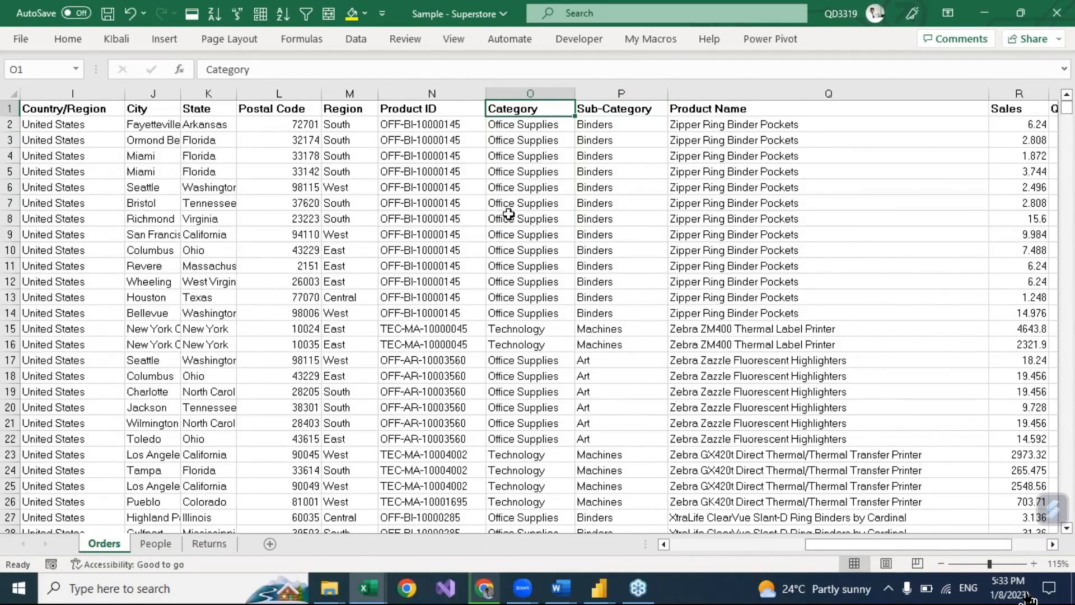
pyautogui.hotkey('ctrl', 'shift', 'Down')
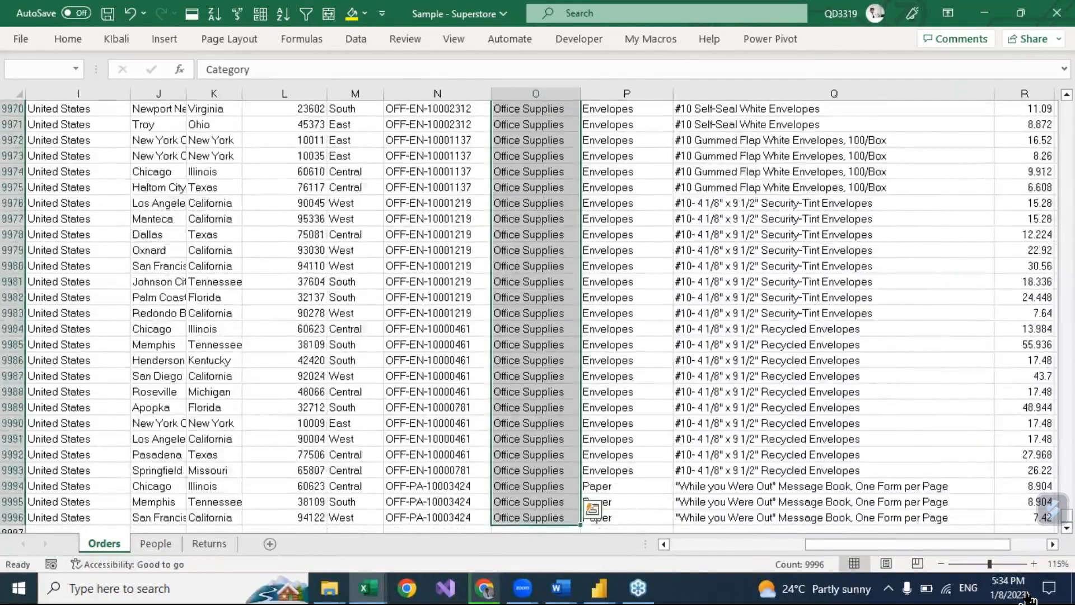
pyautogui.hotkey('ctrl', 'c')
pyautogui.hotkey('ctrl', 'Up')
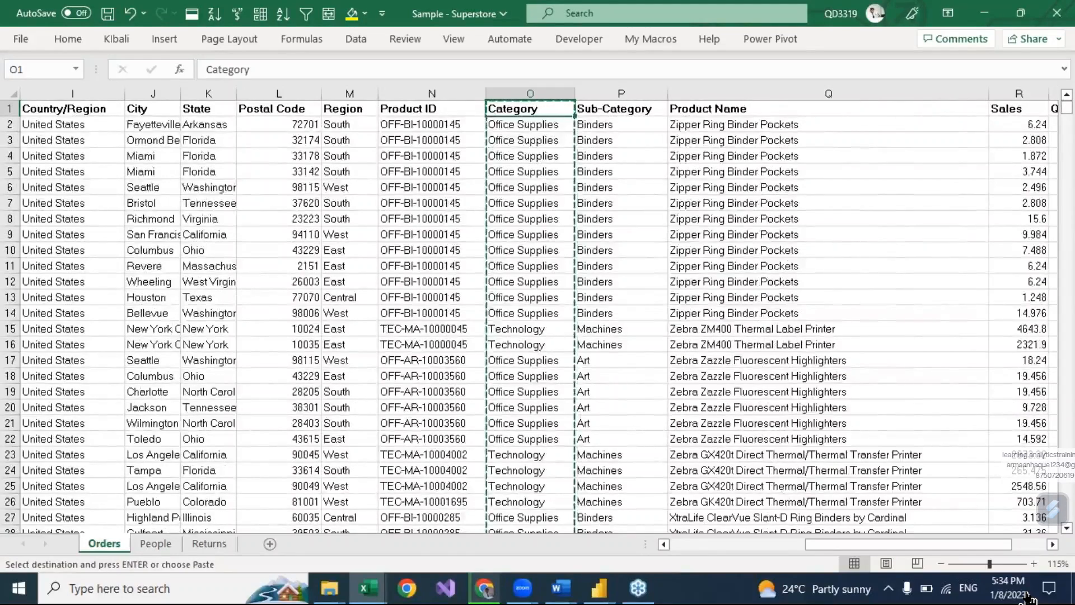
pyautogui.hotkey('ctrl', 'Right')
pyautogui.press('Right')
pyautogui.press('Right')
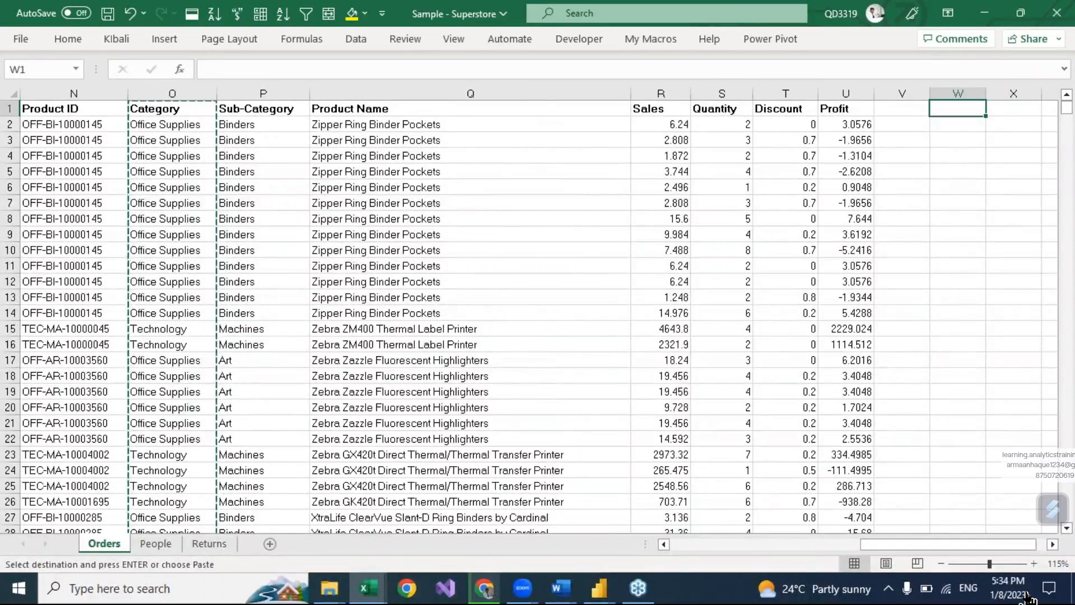
pyautogui.click(1064, 230)
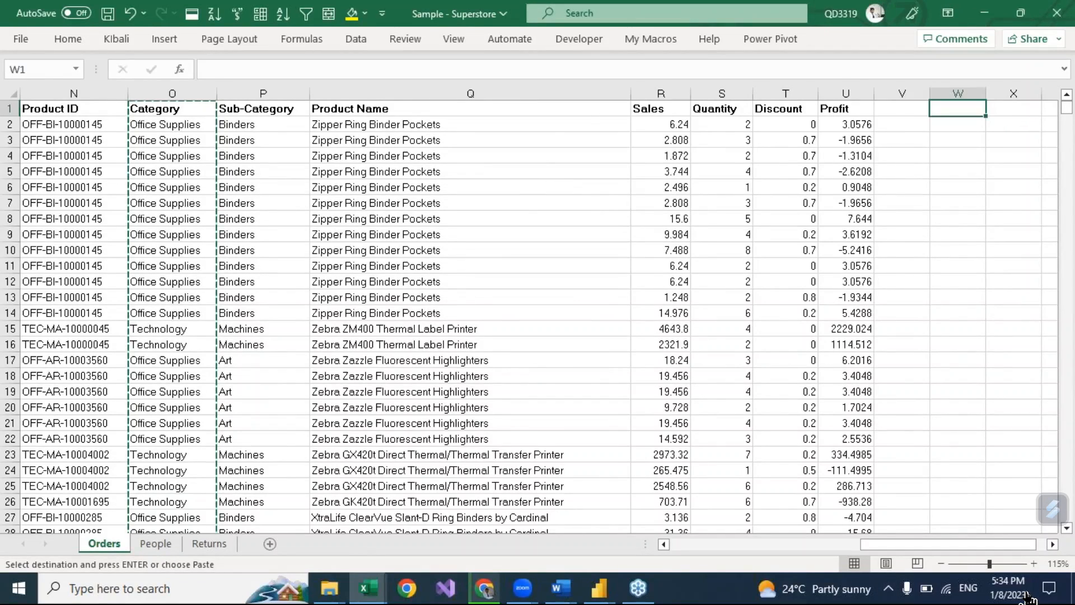
pyautogui.click(1010, 108)
pyautogui.hotkey('ctrl', 'v')
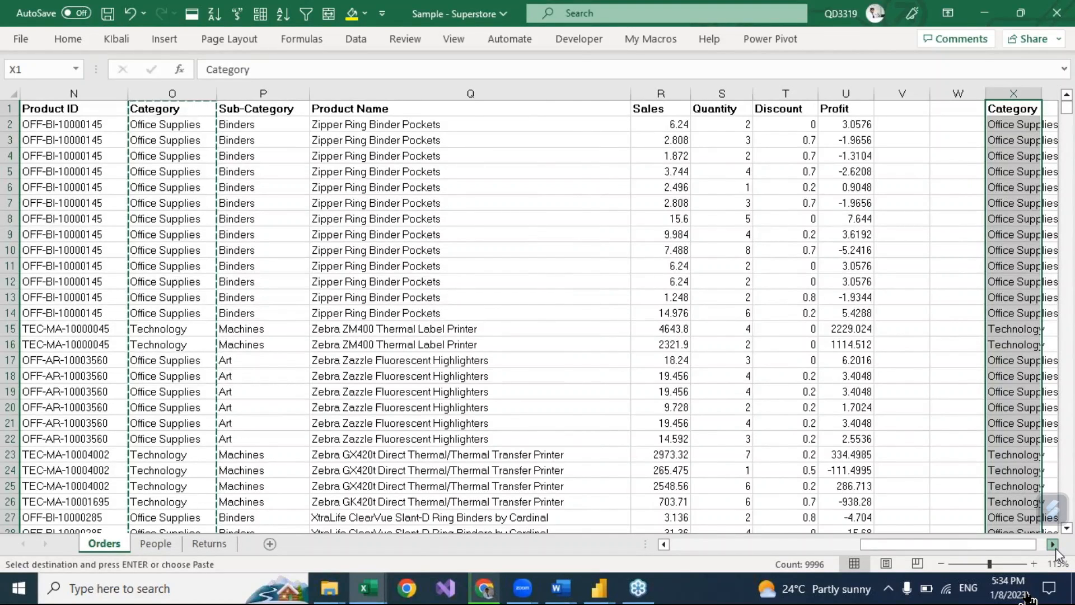
# Remove the duplicate values from the copied Category column X of the Orders sheet
pyautogui.hscroll(3, 1053, 544)
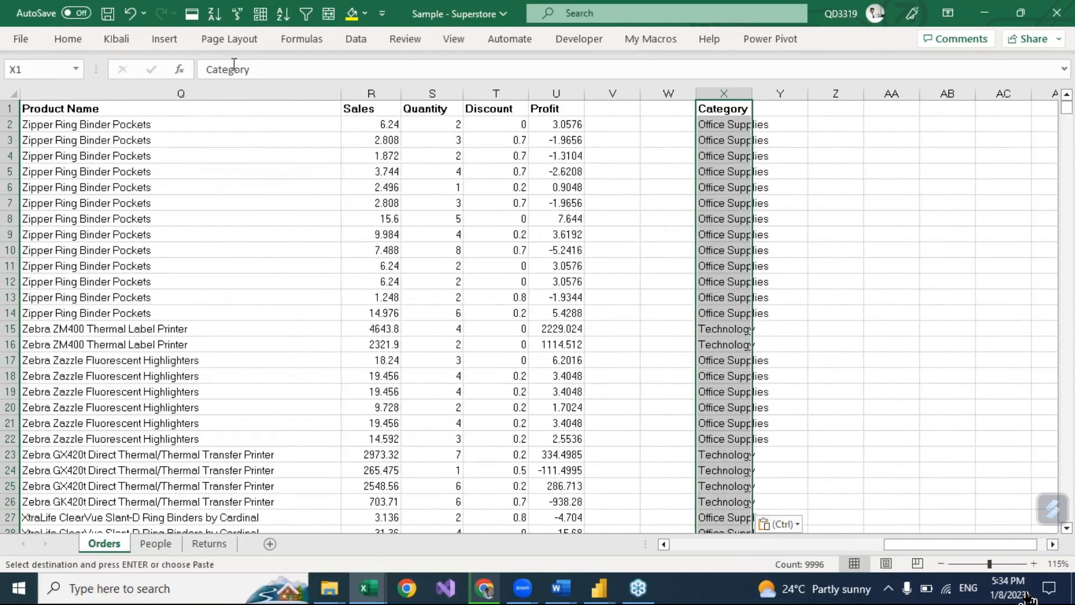
pyautogui.click(357, 40)
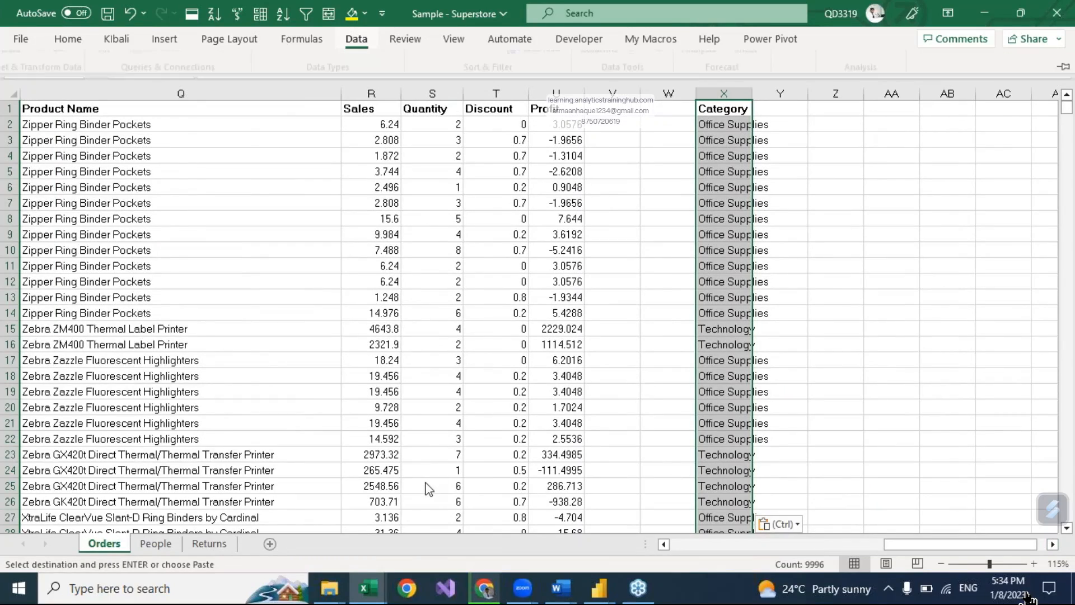
pyautogui.click(636, 80)
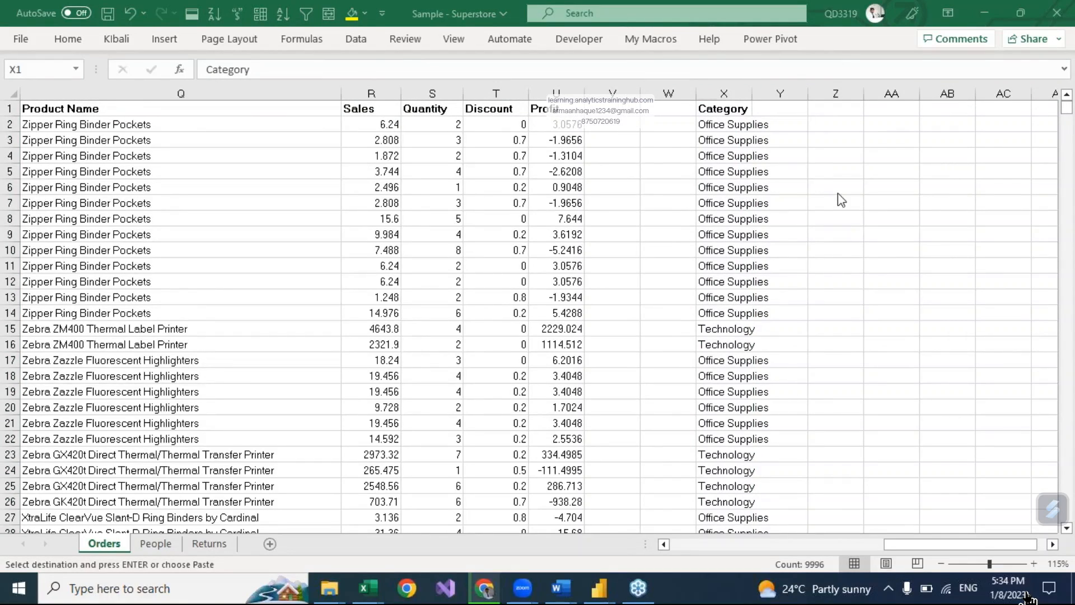
pyautogui.hotkey('ctrl', 'v')
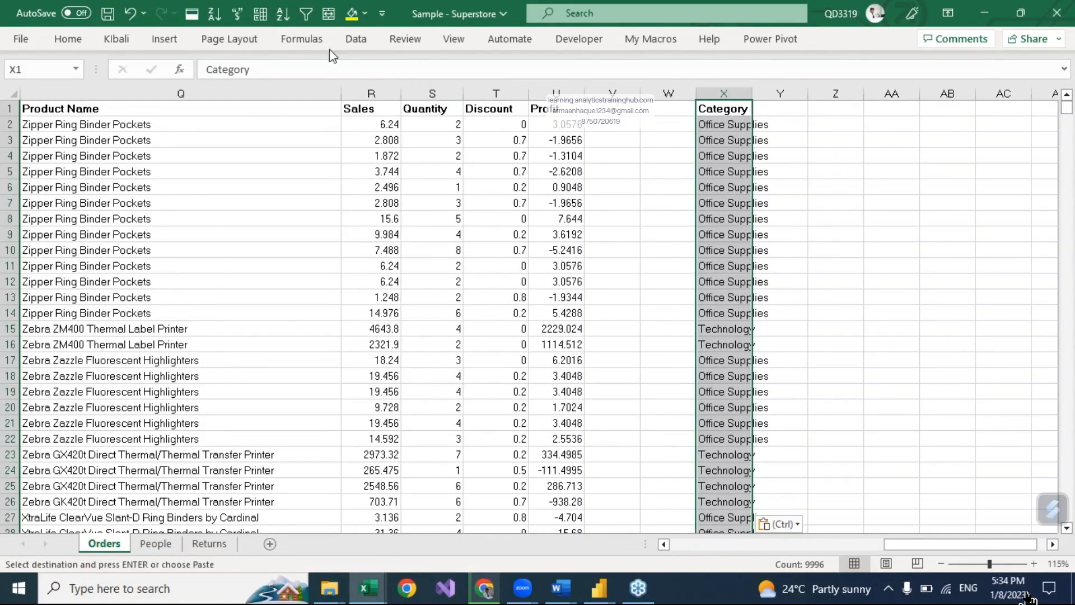
pyautogui.click(356, 39)
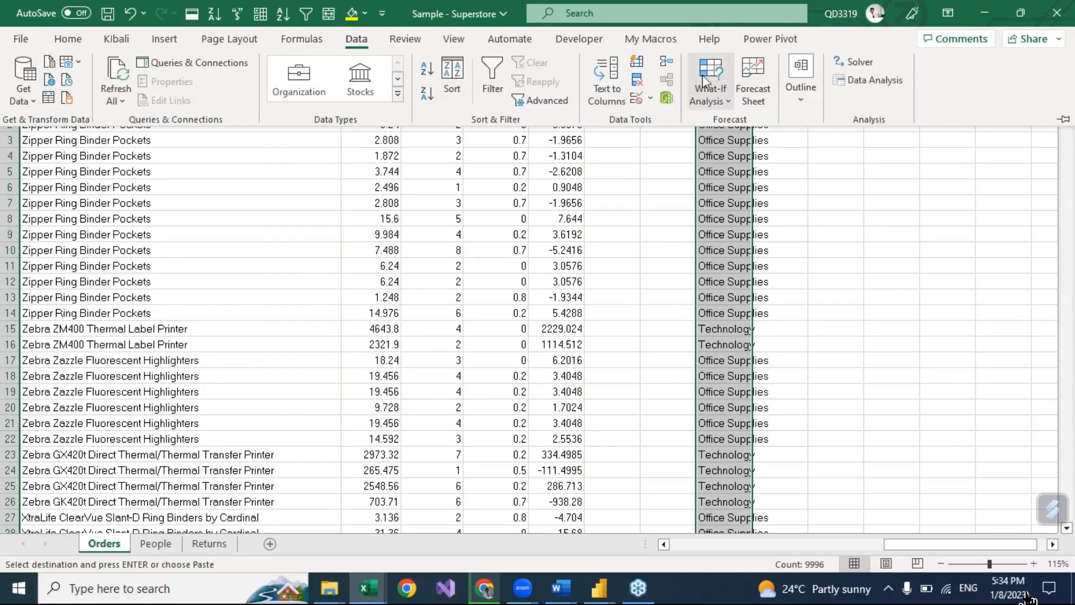
pyautogui.click(637, 81)
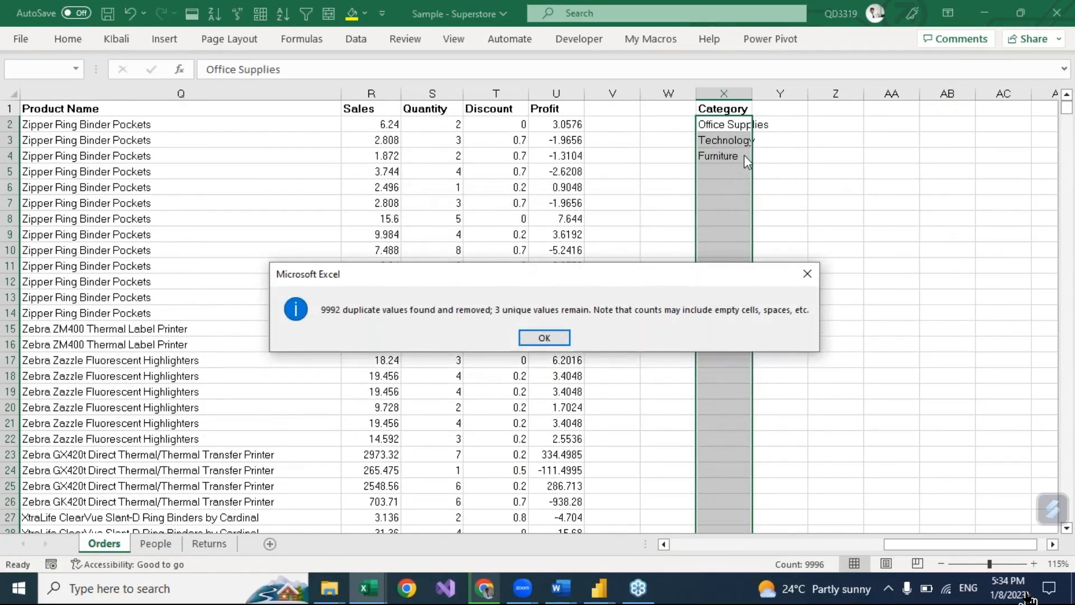
pyautogui.click(544, 338)
# Widen column X to fit the category names and enter the header Total Sales in cell Y1
pyautogui.click(722, 124)
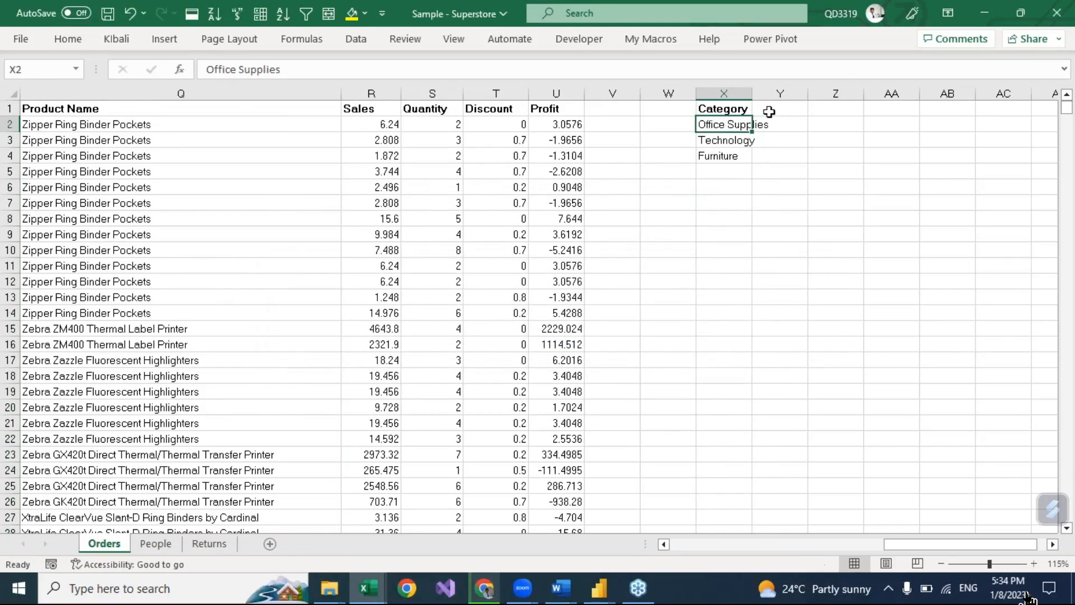
pyautogui.doubleClick(752, 94)
pyautogui.click(785, 106)
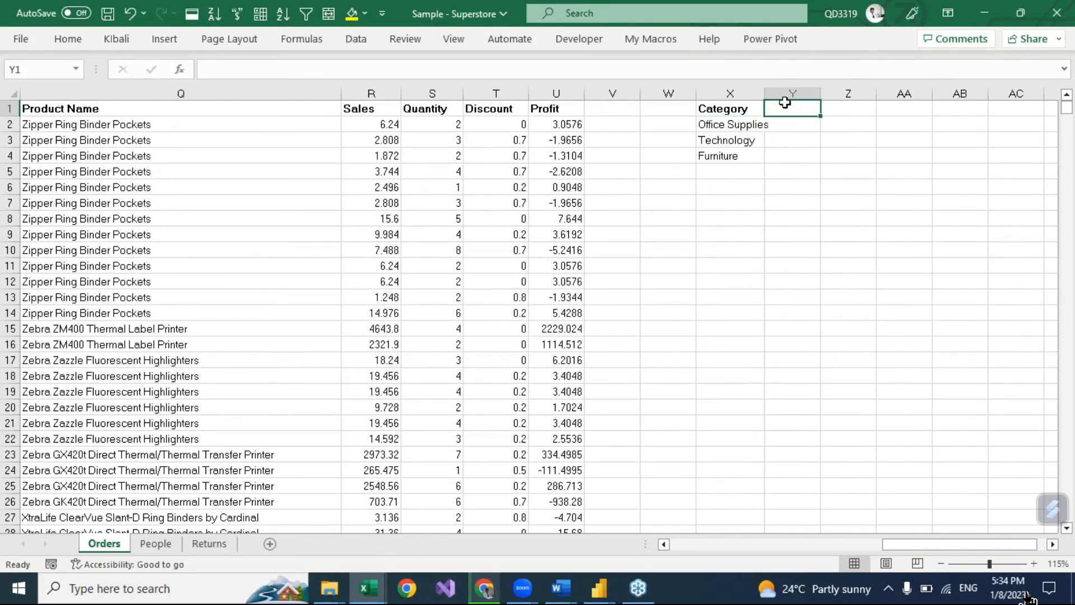
pyautogui.moveTo(769, 89); pyautogui.dragTo(791, 90)
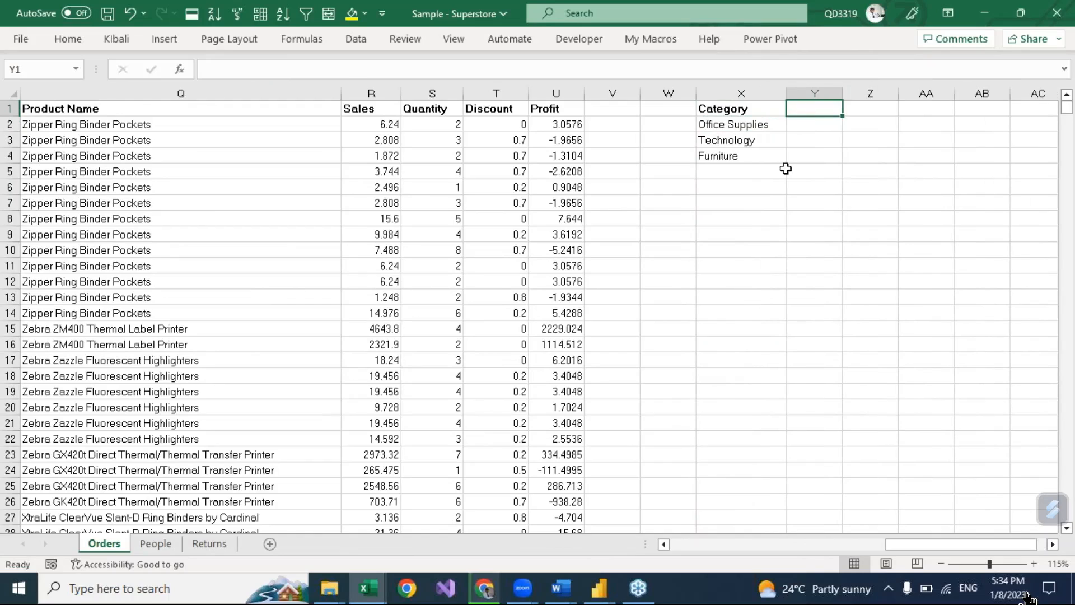
pyautogui.write('Total')
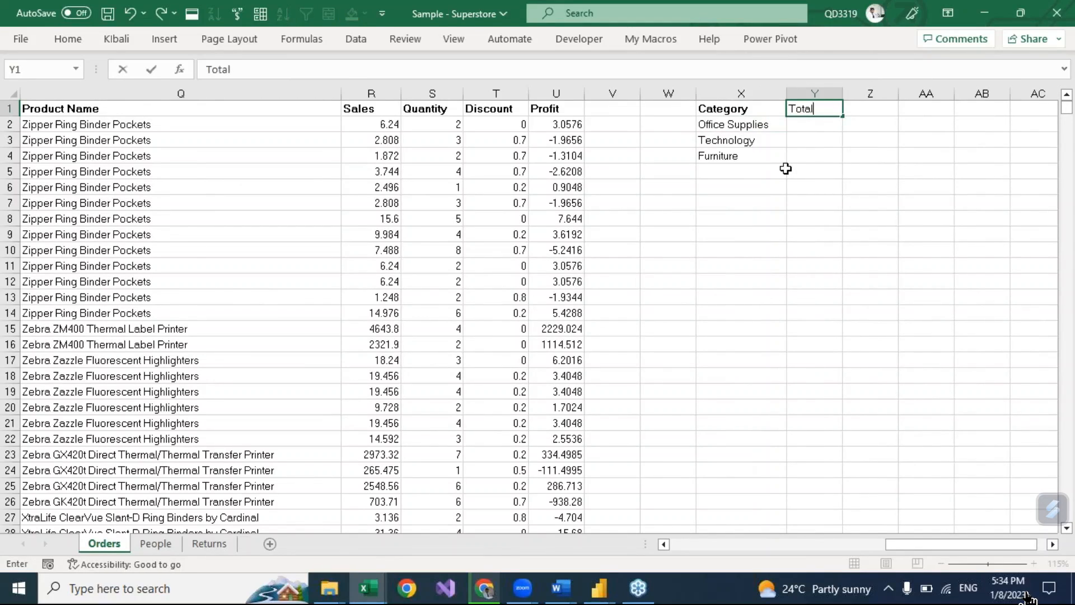
pyautogui.write(' Sales')
pyautogui.press('Return')
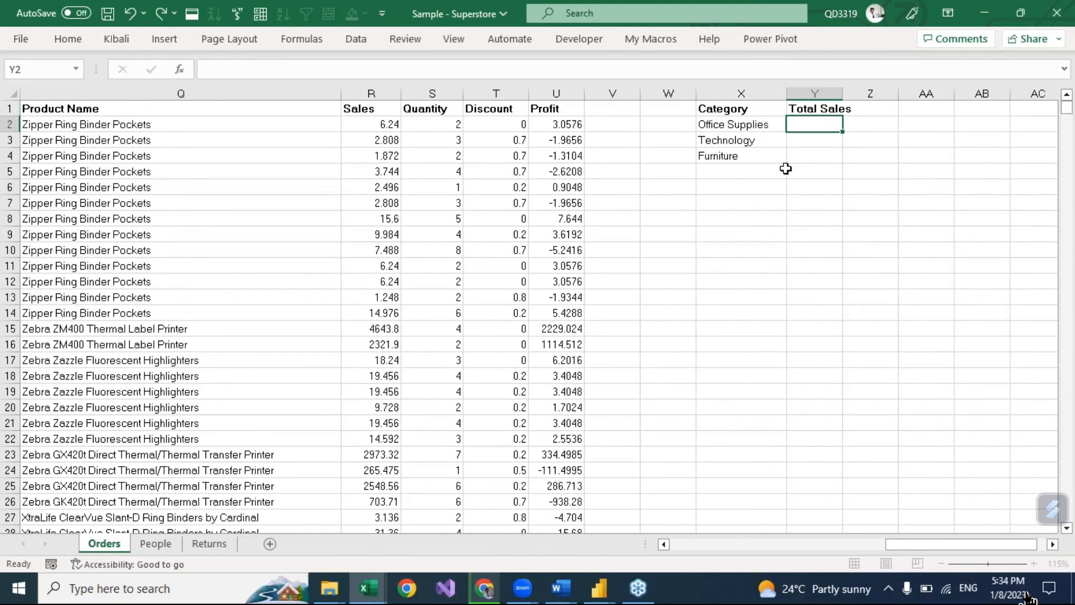
# Start a SUMIF formula in cell Y2 with the whole Category column O:O as its range
pyautogui.write('=sum')
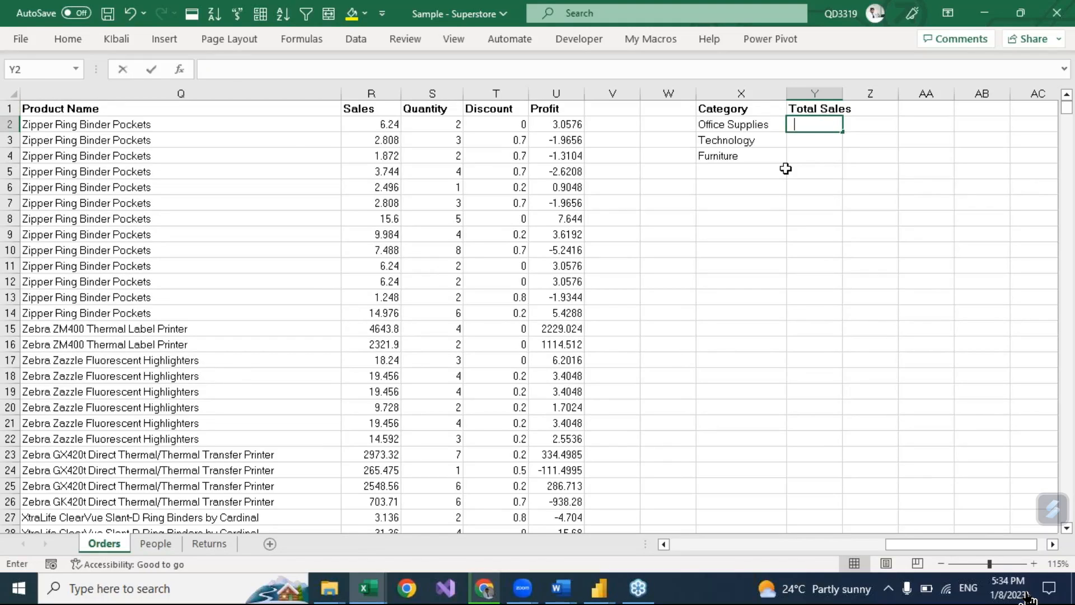
pyautogui.write('if')
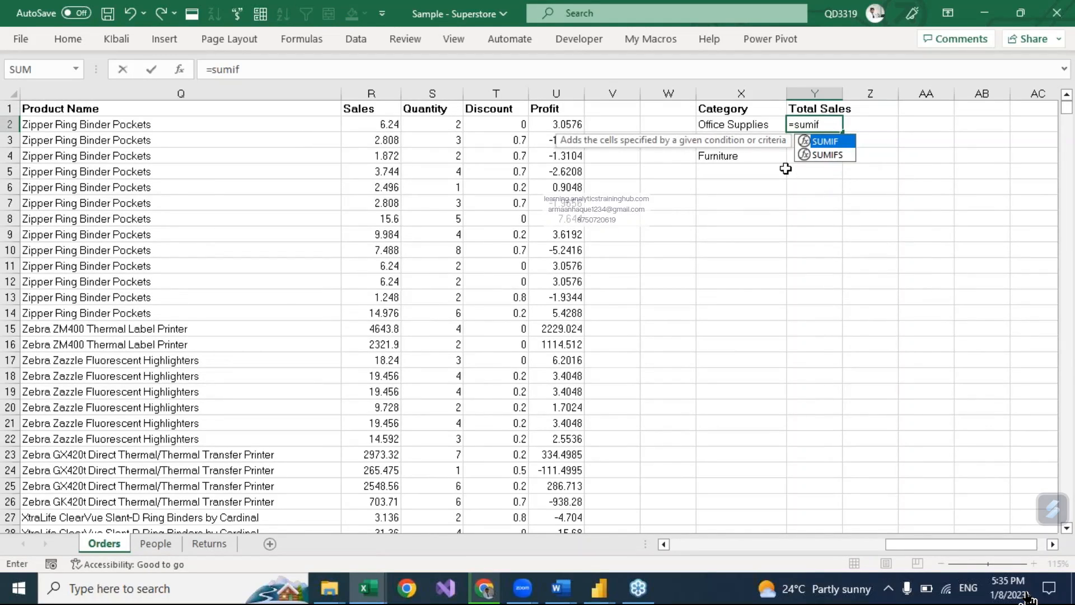
pyautogui.press('Tab')
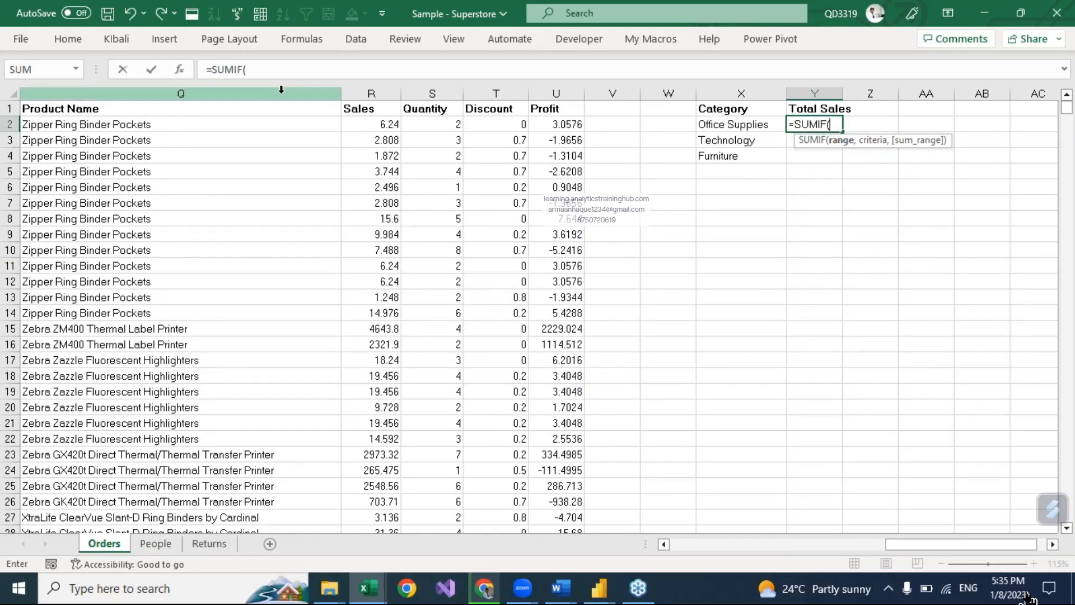
pyautogui.click(103, 89)
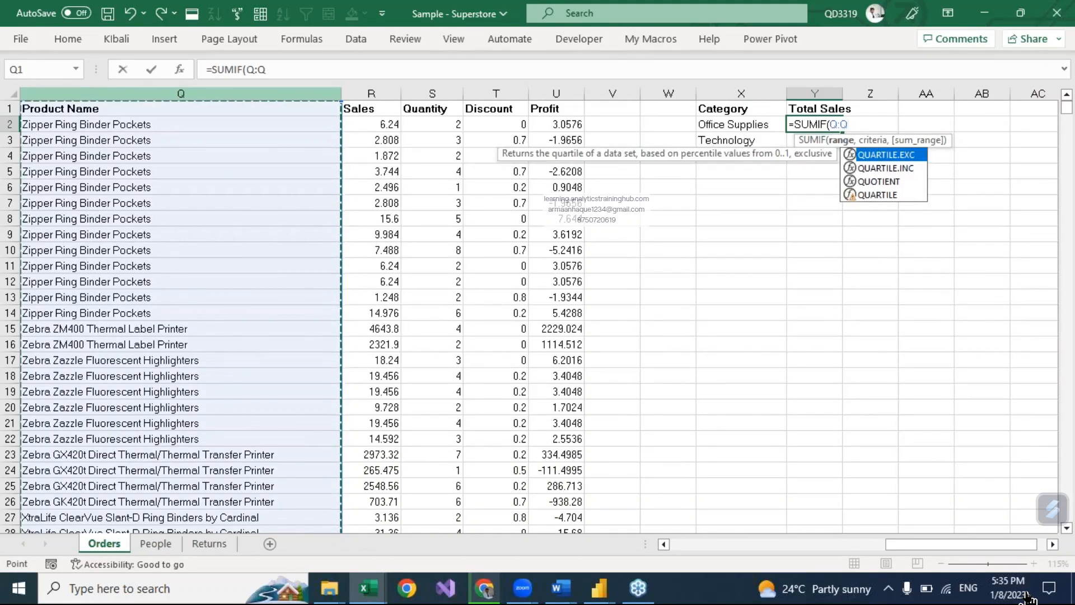
pyautogui.hotkey('ctrl', 'Home')
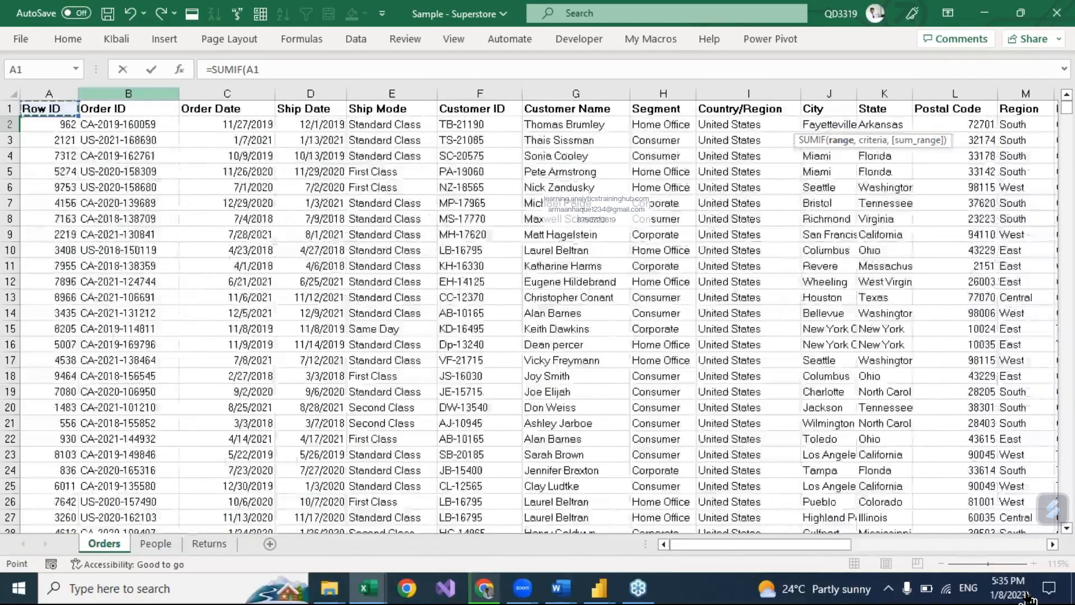
pyautogui.hotkey('ctrl', 'Right')
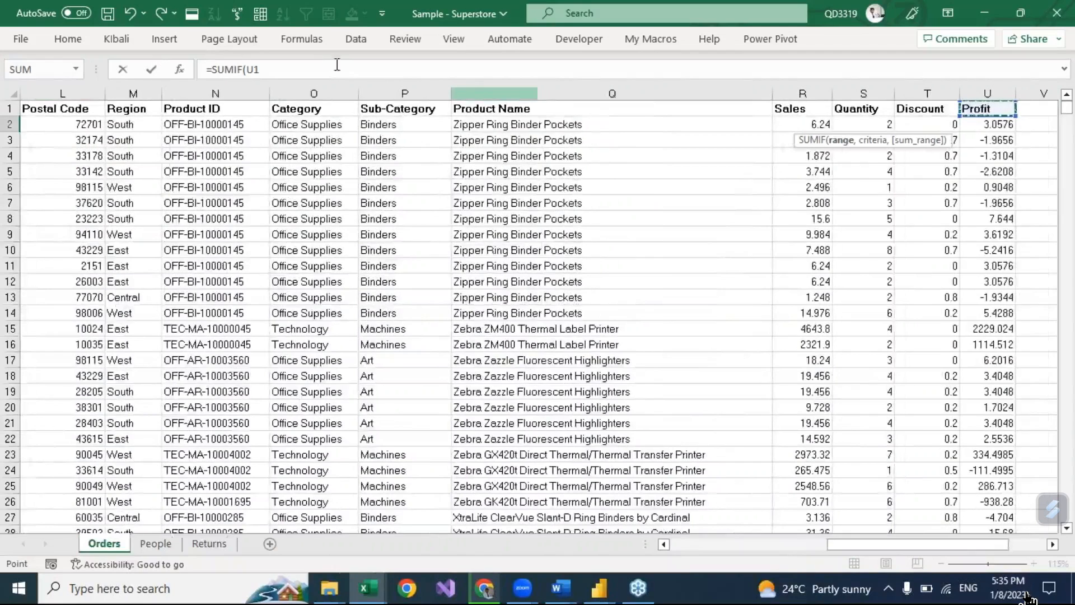
pyautogui.click(306, 86)
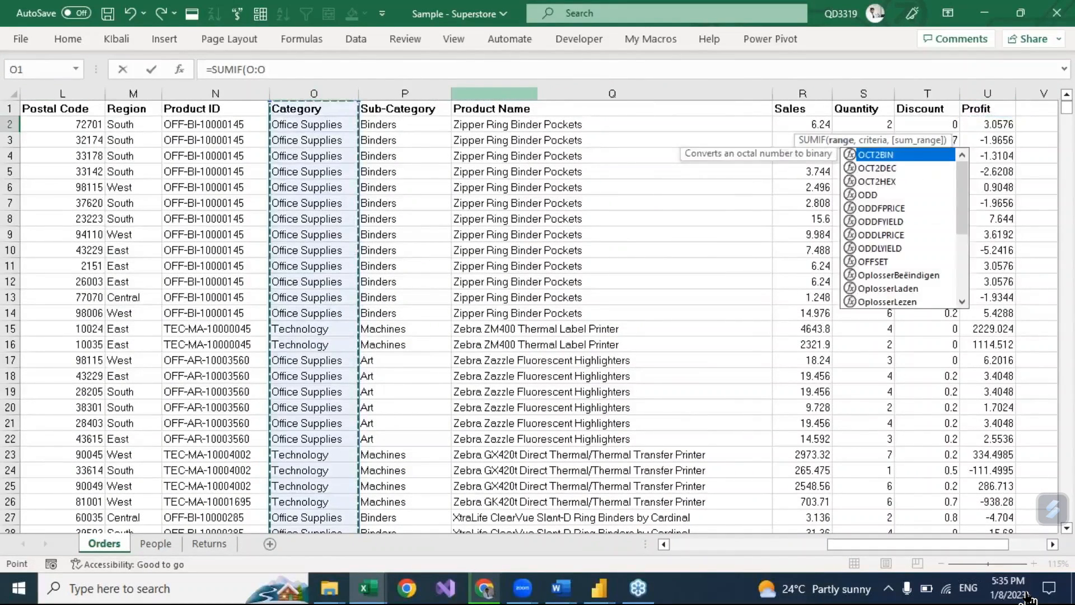
pyautogui.write(',')
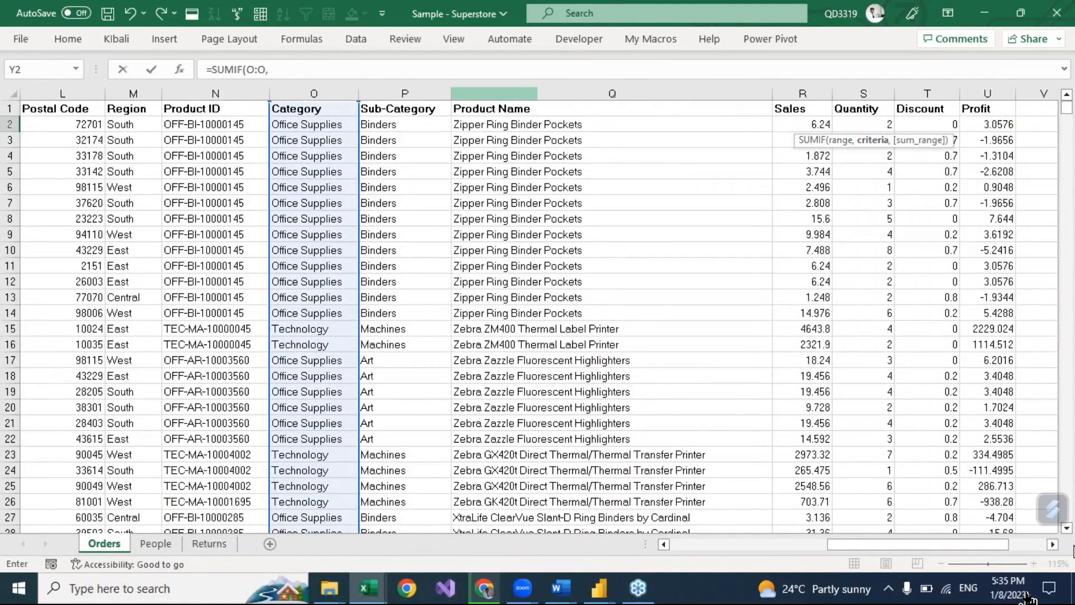
# Complete the Y2 formula with X2 as the criterion and the Sales column R:R as the sum range
pyautogui.click(1053, 545)
pyautogui.click(1053, 545)
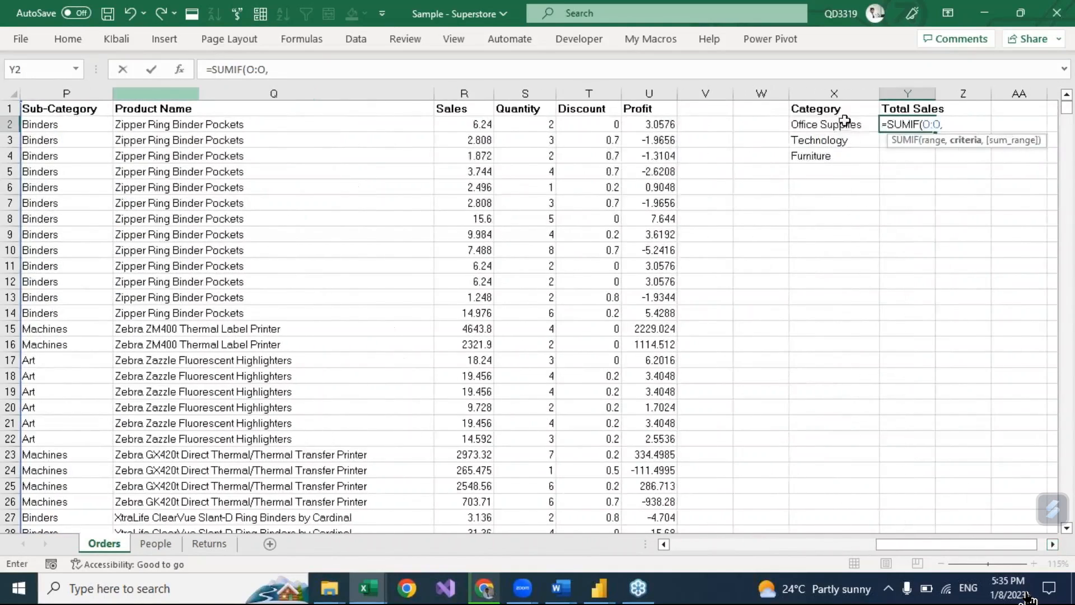
pyautogui.click(838, 124)
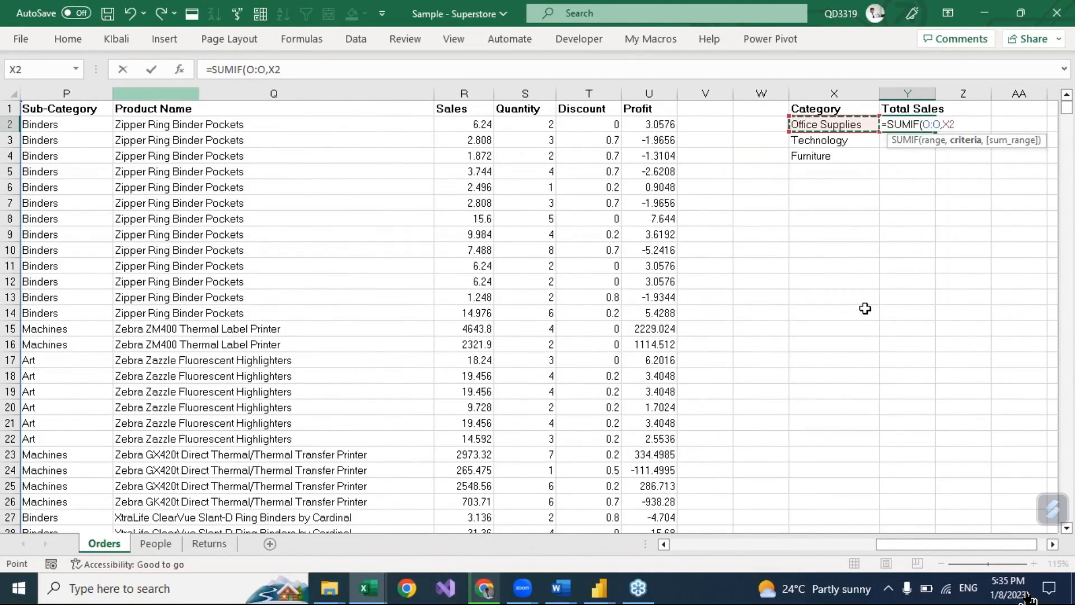
pyautogui.write(',')
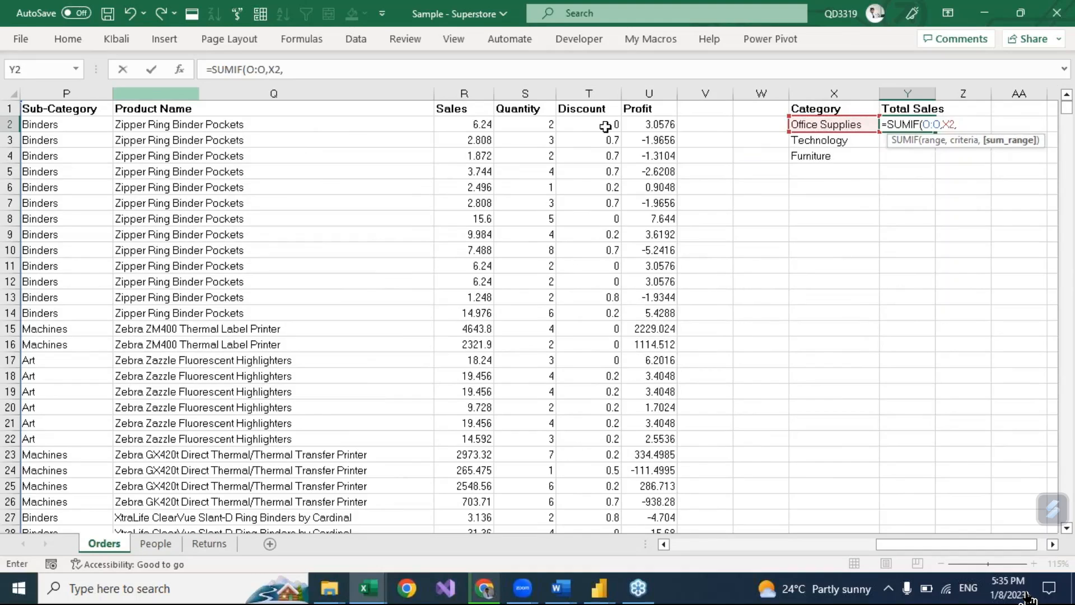
pyautogui.click(462, 93)
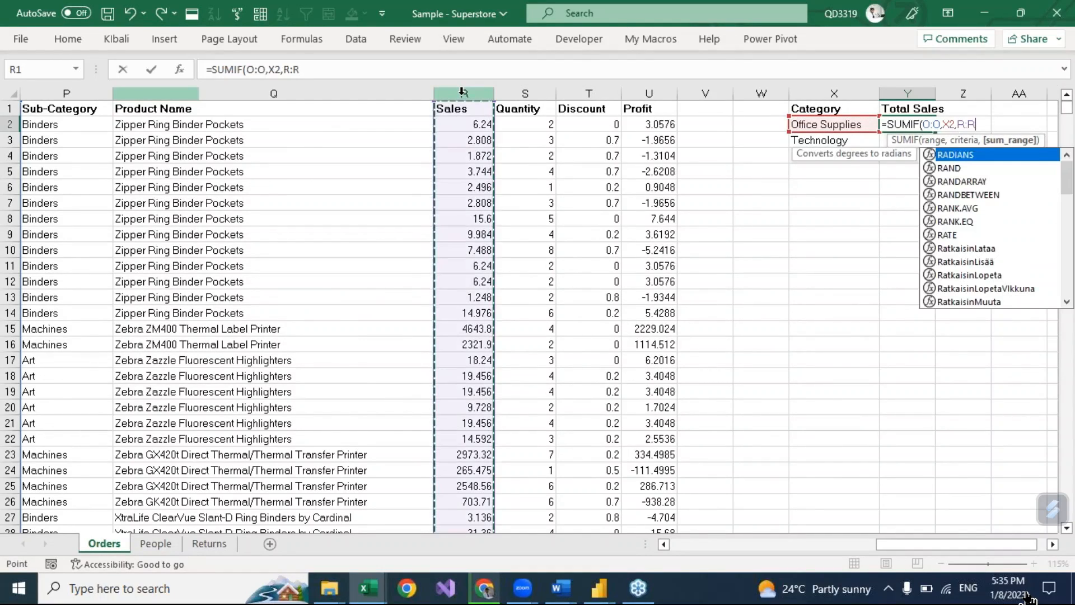
pyautogui.press('Return')
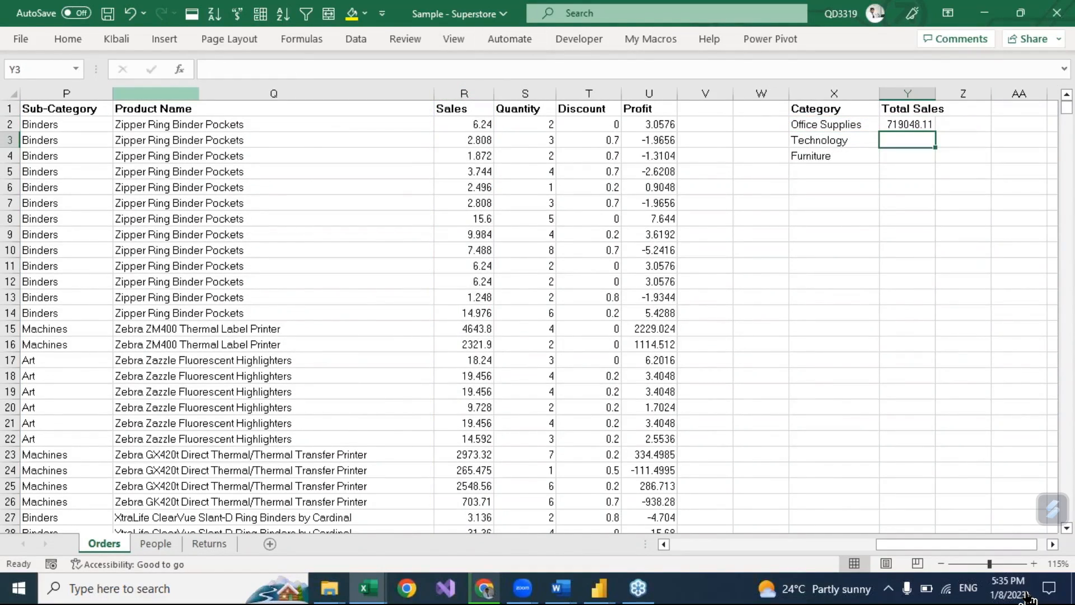
# Fill the Y2 formula down to Y4 for Technology and Furniture, and highlight the category sales summary
pyautogui.click(922, 123)
pyautogui.moveTo(935, 132); pyautogui.dragTo(931, 158)
pyautogui.click(892, 265)
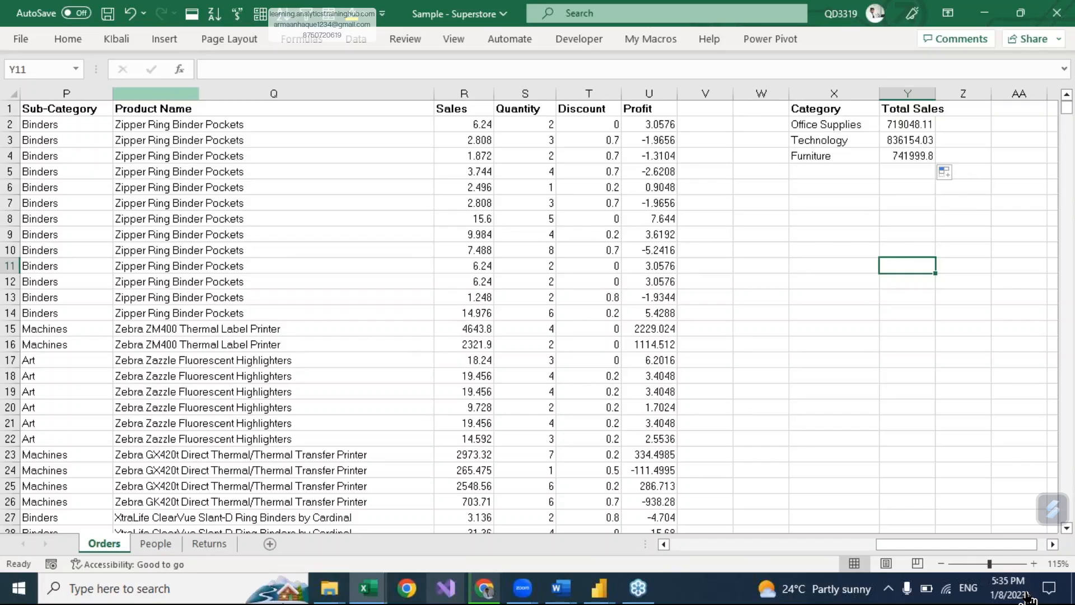
pyautogui.moveTo(818, 108); pyautogui.dragTo(900, 163)
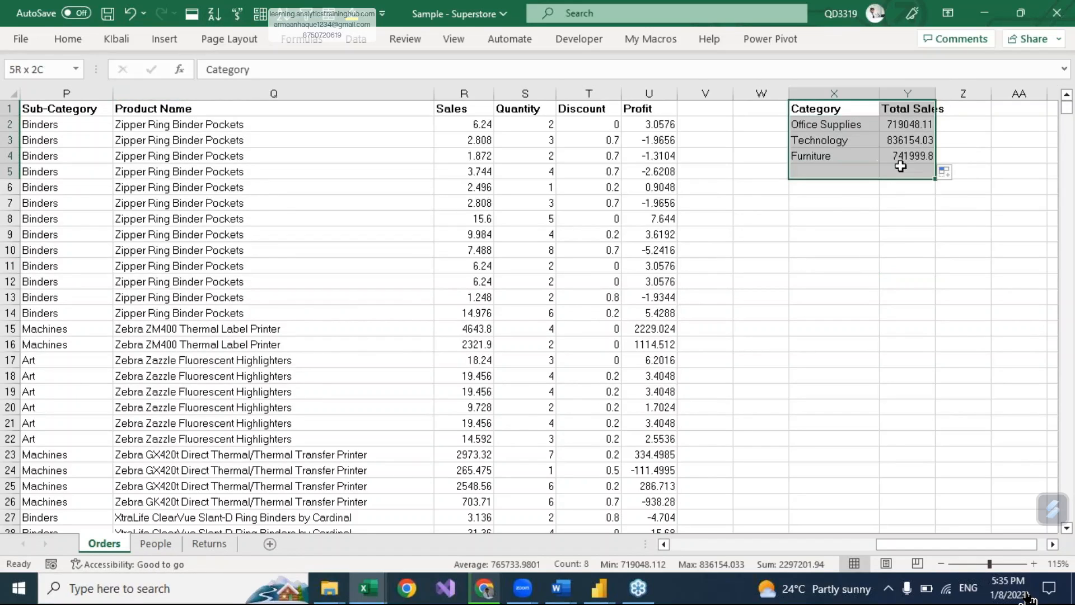
# Copy the entire Sub-Category column P with its header and paste it into column AA
pyautogui.click(245, 190)
pyautogui.press('Left')
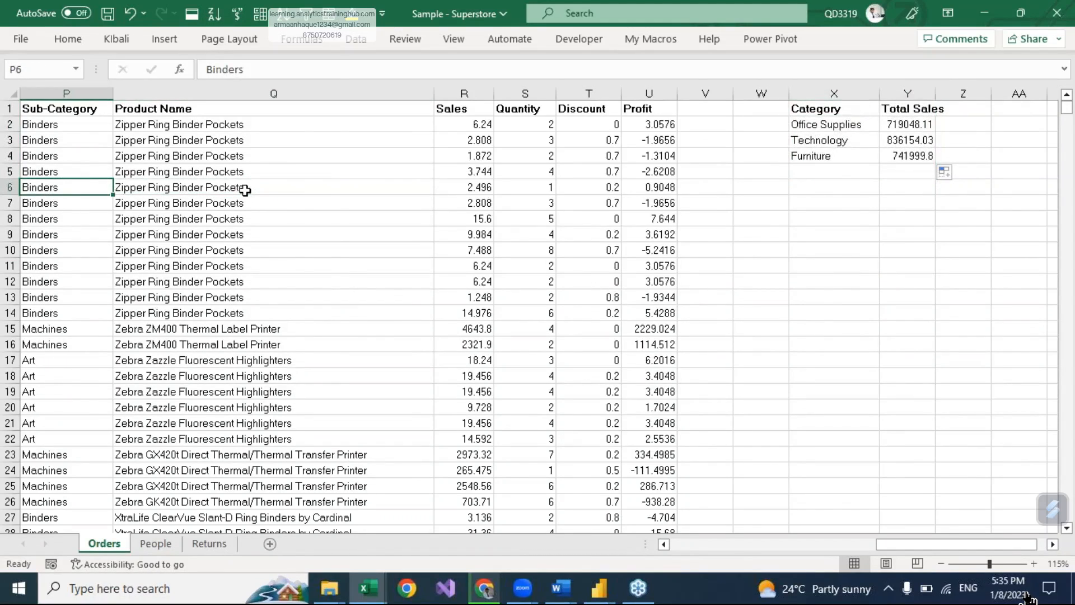
pyautogui.press('Left')
pyautogui.click(169, 91)
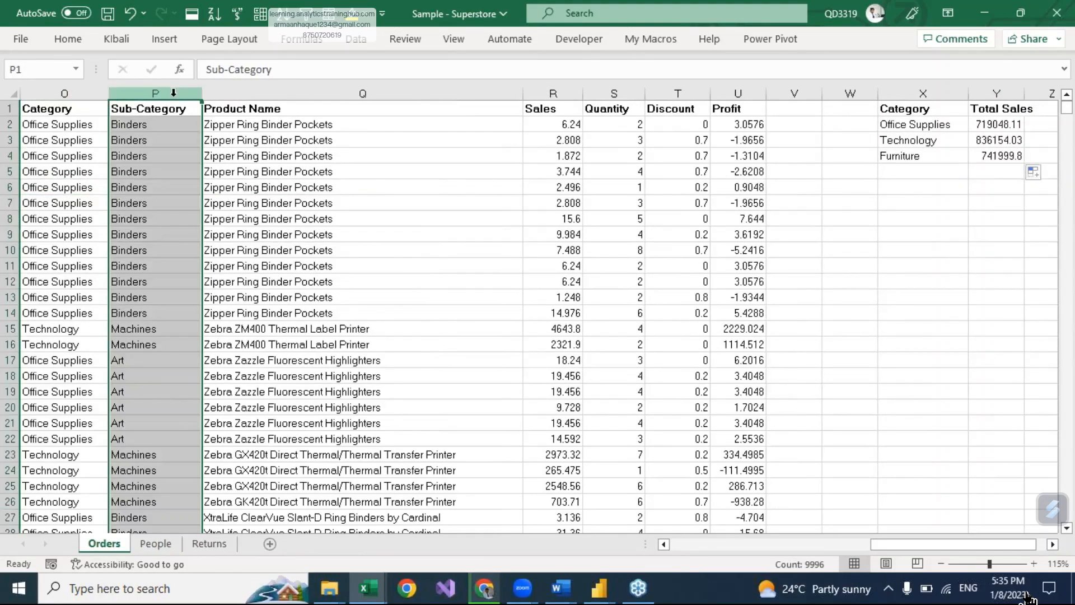
pyautogui.hotkey('ctrl', 'c')
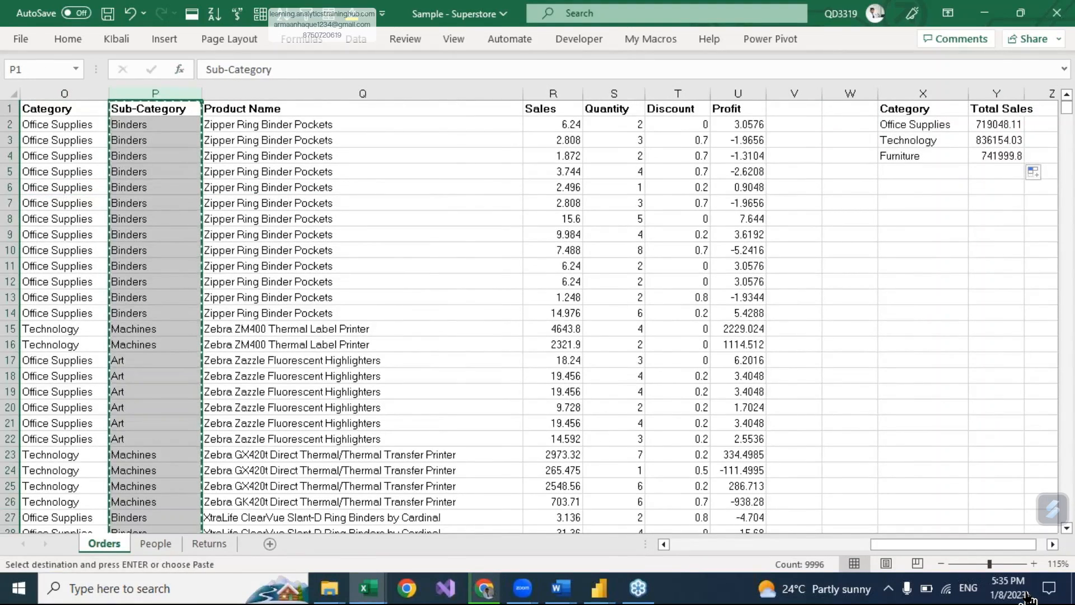
pyautogui.click(1052, 544)
pyautogui.click(1053, 544)
pyautogui.click(1053, 545)
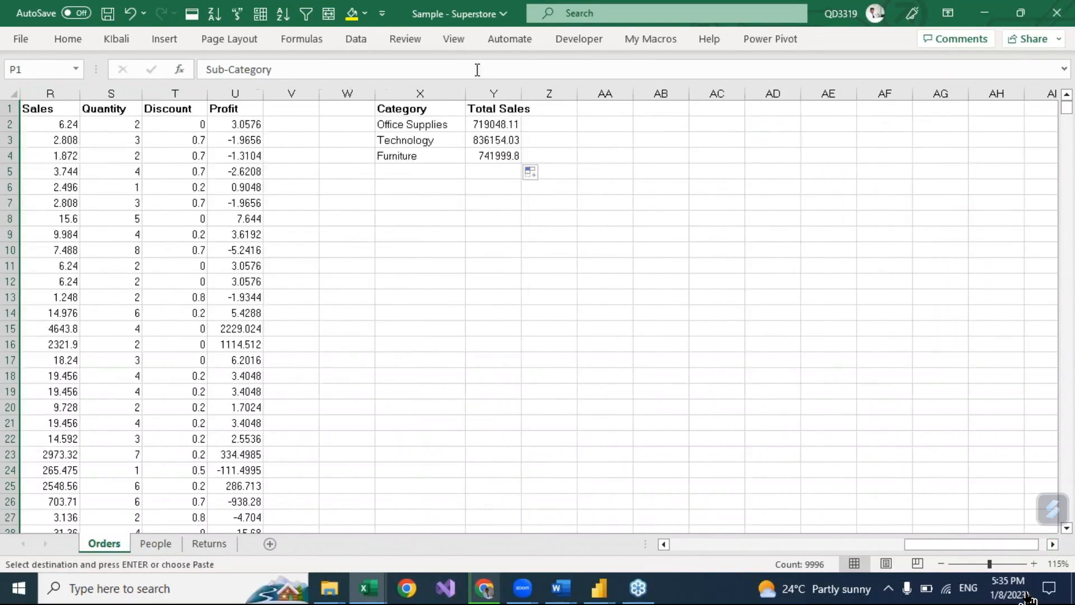
pyautogui.click(609, 109)
pyautogui.hotkey('ctrl', 'space')
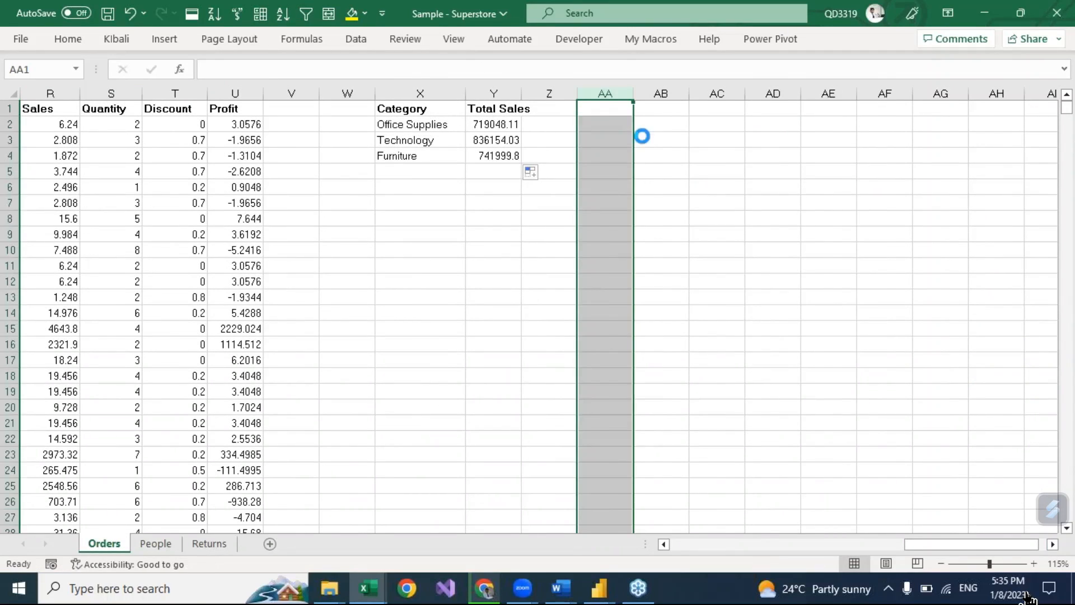
pyautogui.hotkey('ctrl', 'v')
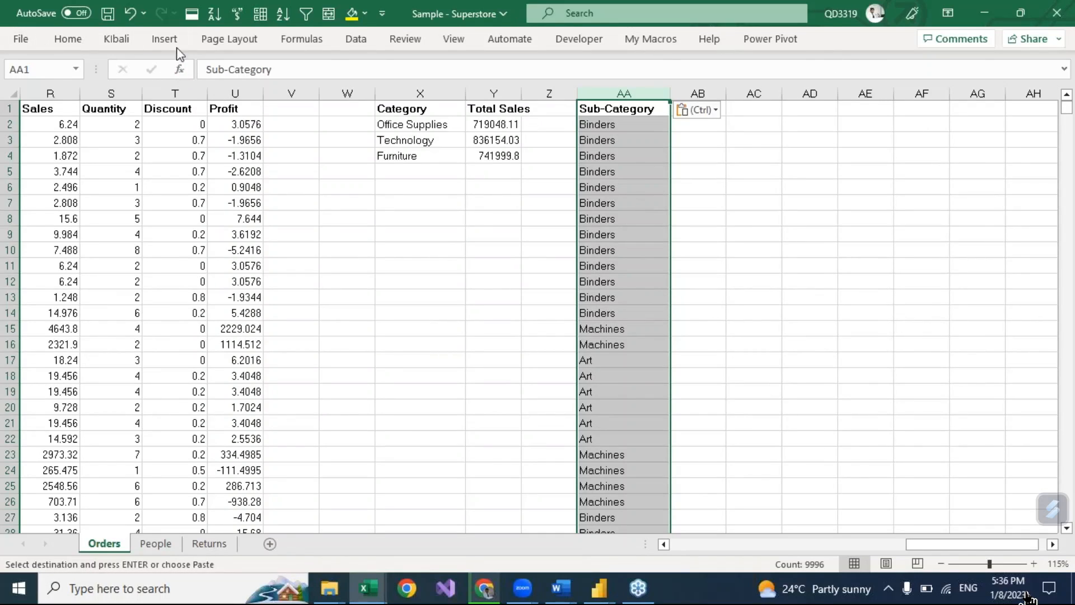
# Remove the duplicate values from the copied Sub-Category column AA, treating its first row as a header
pyautogui.click(358, 41)
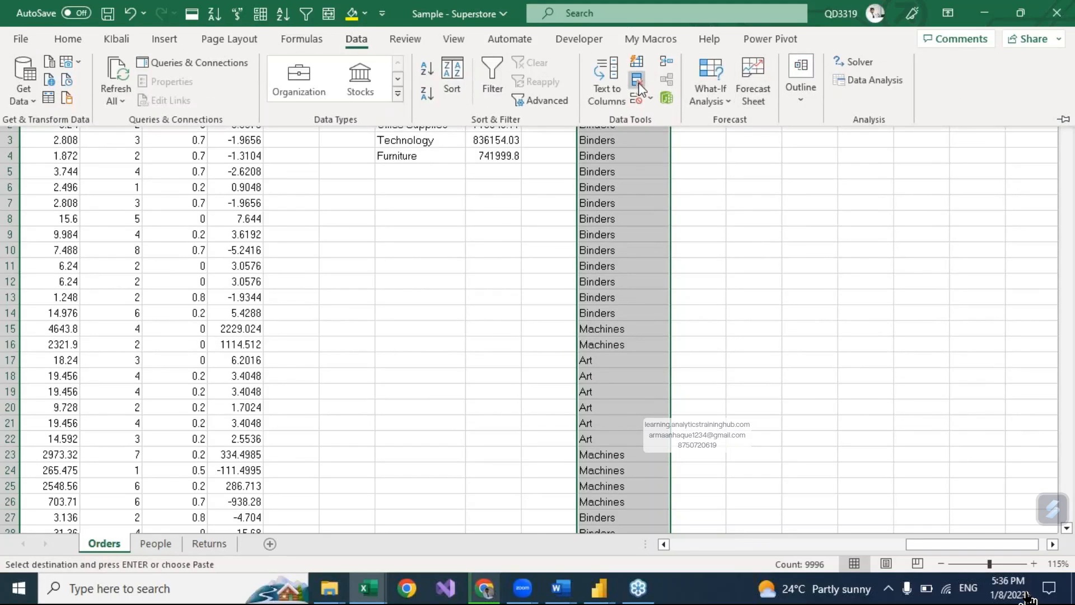
pyautogui.click(638, 83)
pyautogui.click(645, 344)
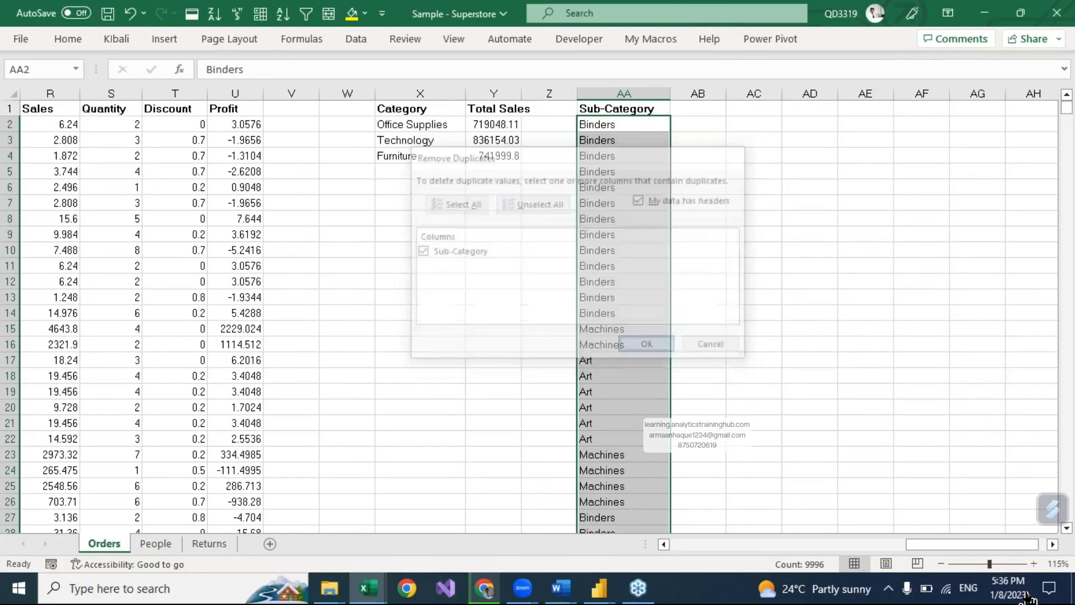
pyautogui.click(548, 336)
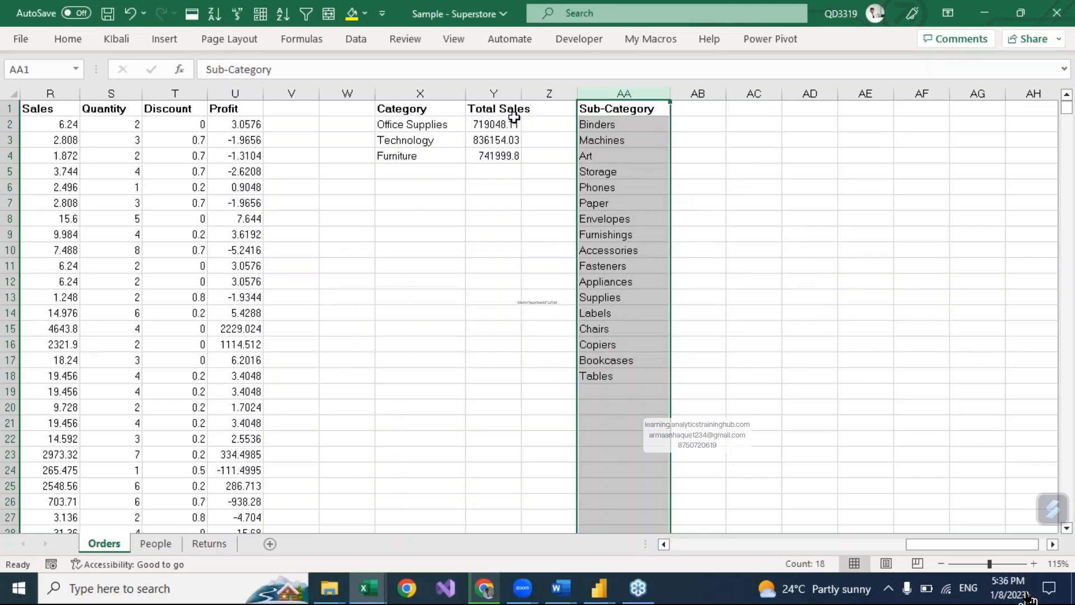
# Enter the header Total Sales in AB1 beside the Sub-Category list
pyautogui.click(698, 109)
pyautogui.write('Total Sales')
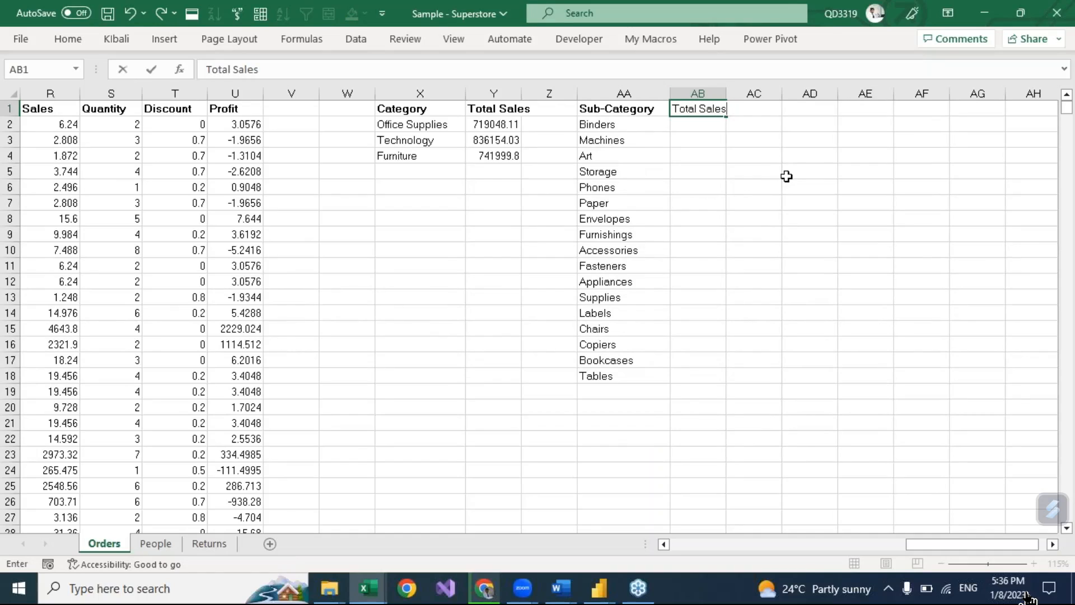
pyautogui.press('Return')
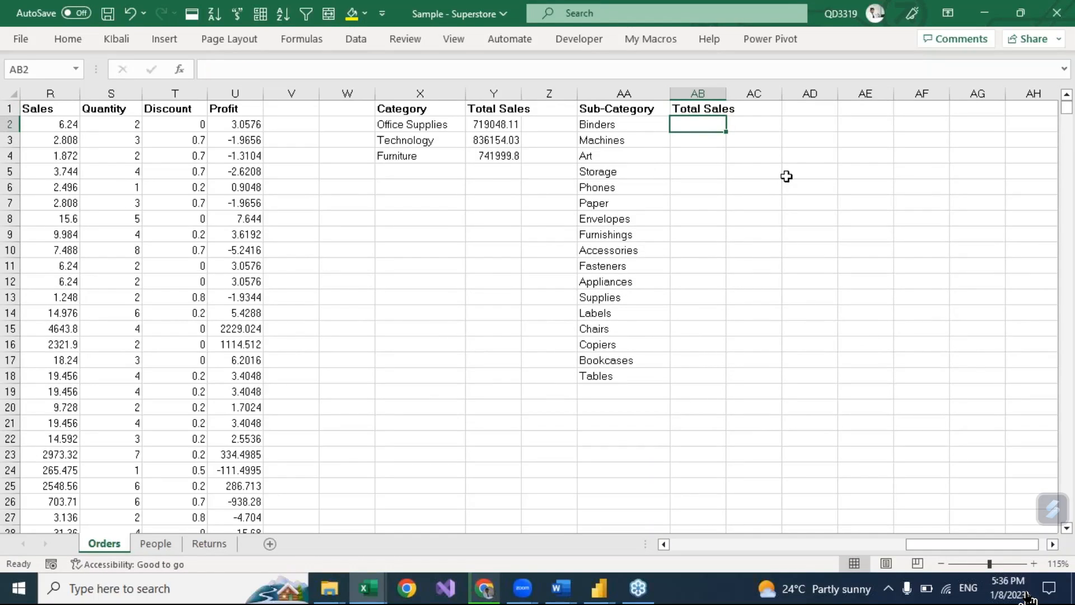
# Start a SUMIFS formula in AB2 with the Sales column R:R as the sum range
pyautogui.write('=')
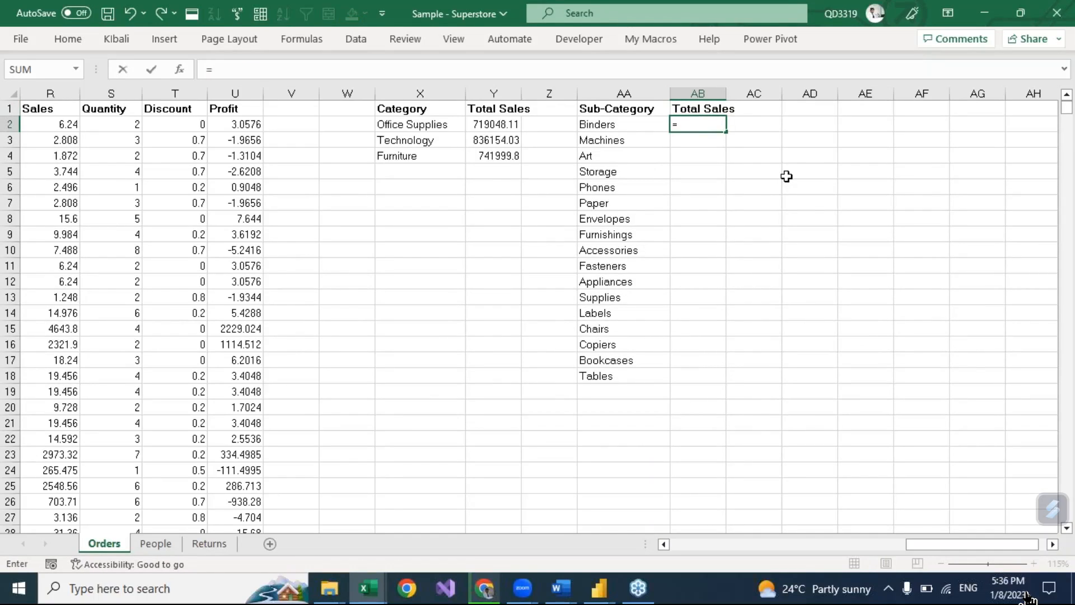
pyautogui.write('sumif')
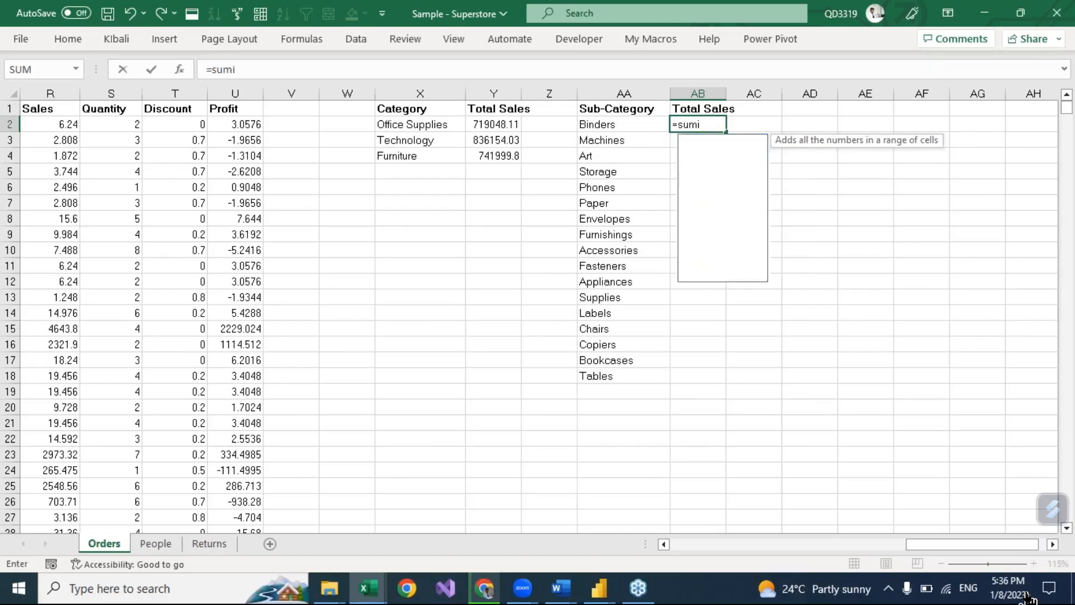
pyautogui.press('Tab')
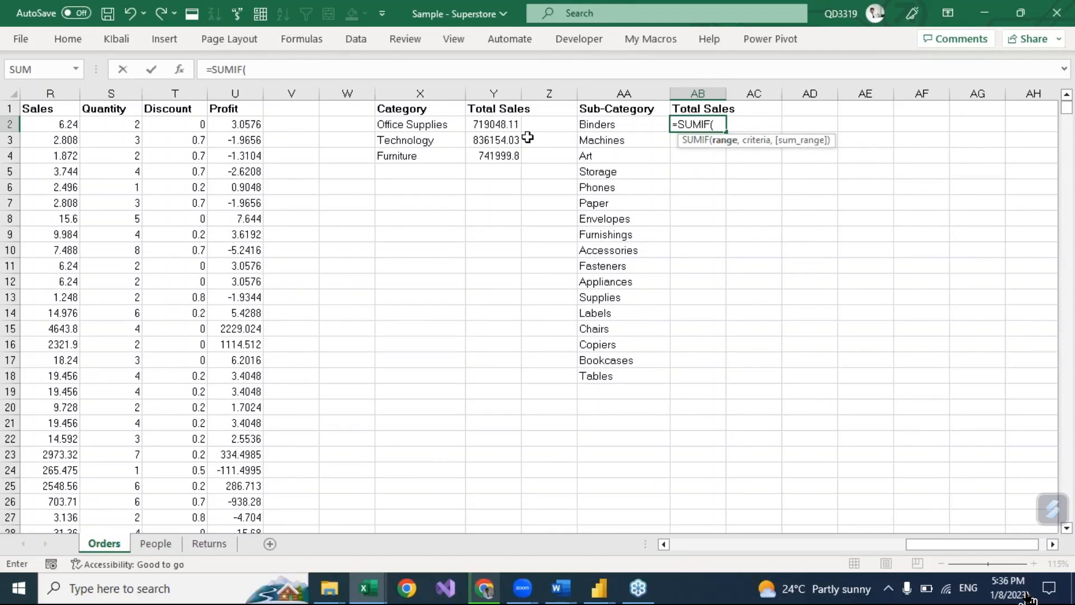
pyautogui.press('BackSpace')
pyautogui.write('s(')
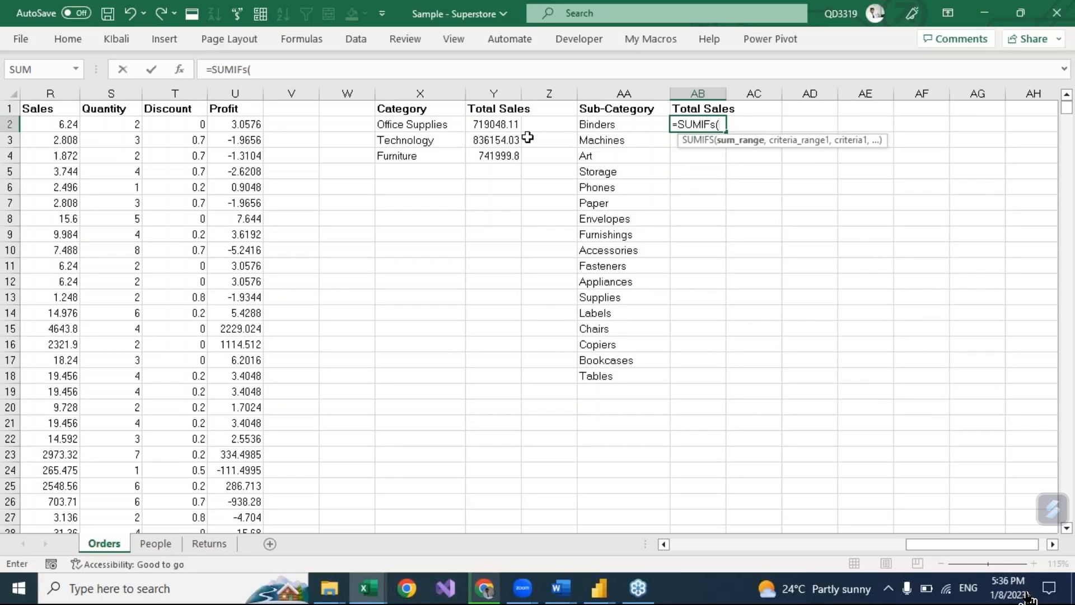
pyautogui.click(47, 92)
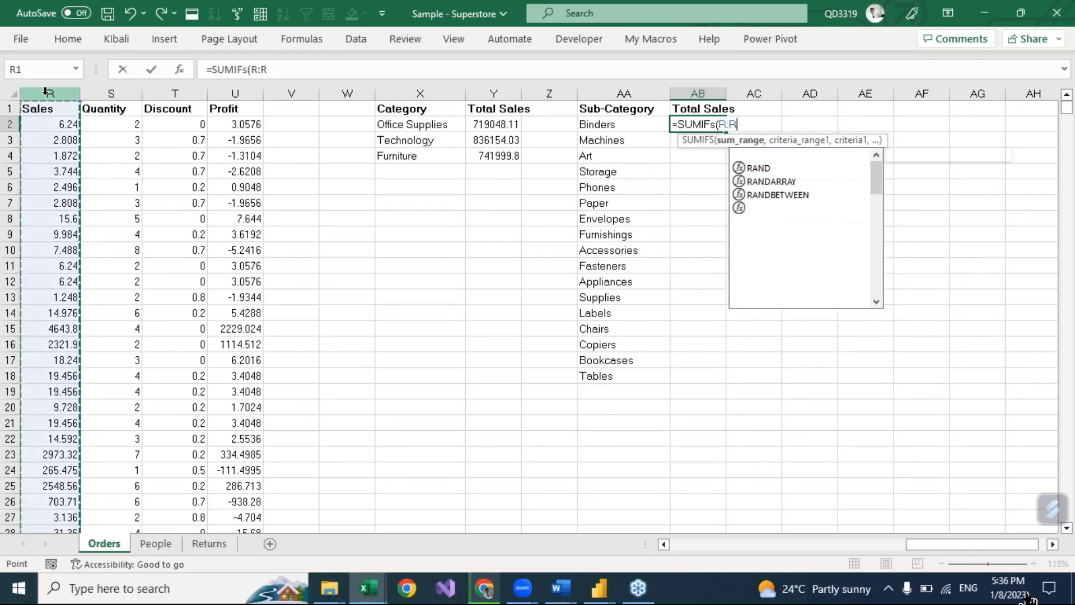
pyautogui.write(',')
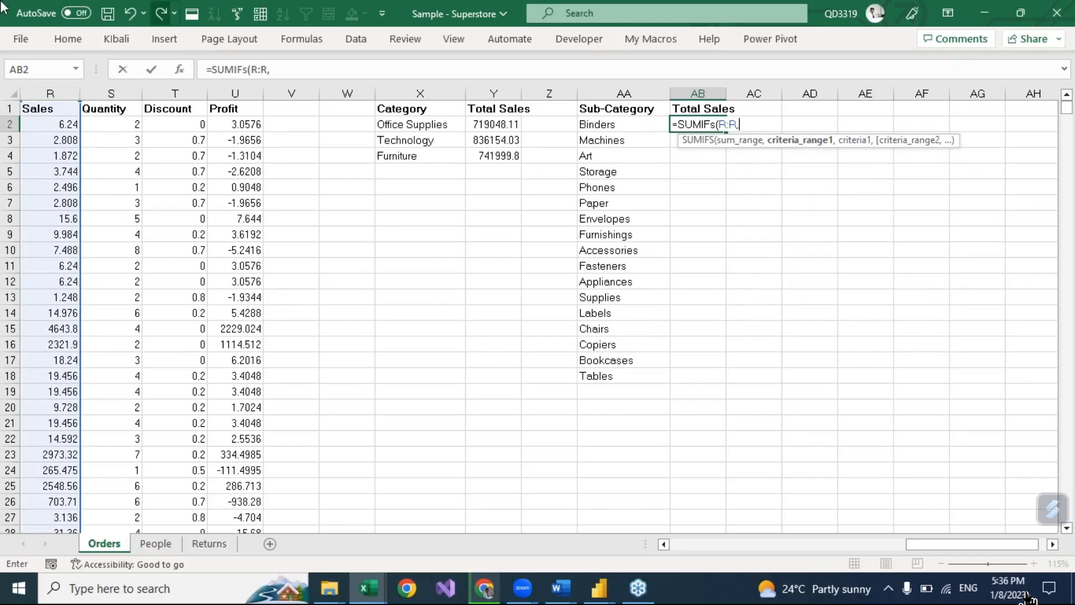
# Complete the AB2 formula with the Sub-Category column P:P as the criteria range and AA2 as the criterion
pyautogui.click(664, 543)
pyautogui.click(664, 544)
pyautogui.click(263, 92)
pyautogui.write(',')
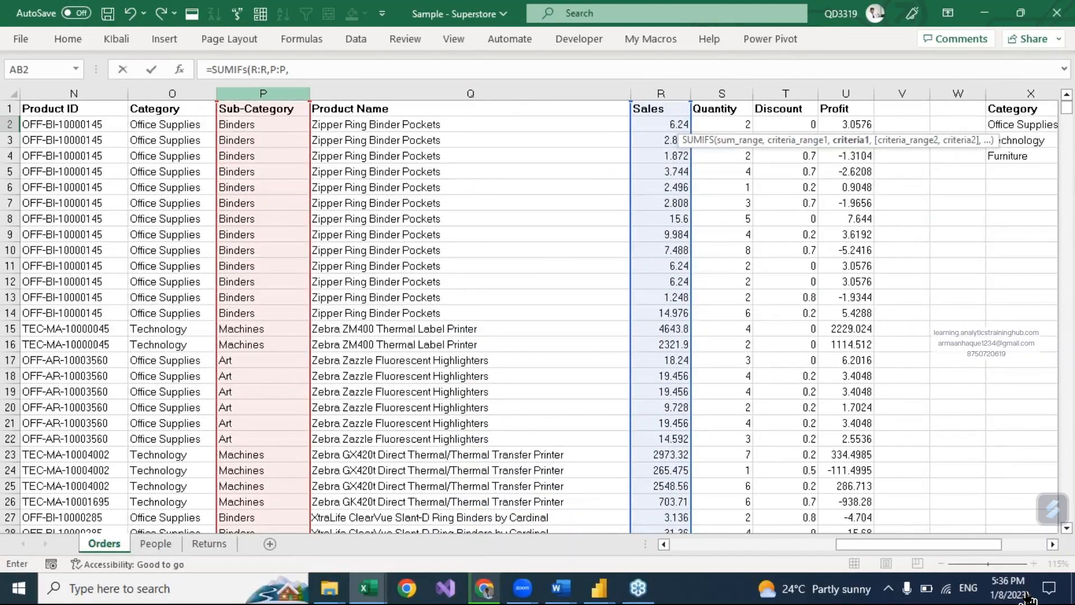
pyautogui.click(1052, 544)
pyautogui.click(1052, 544)
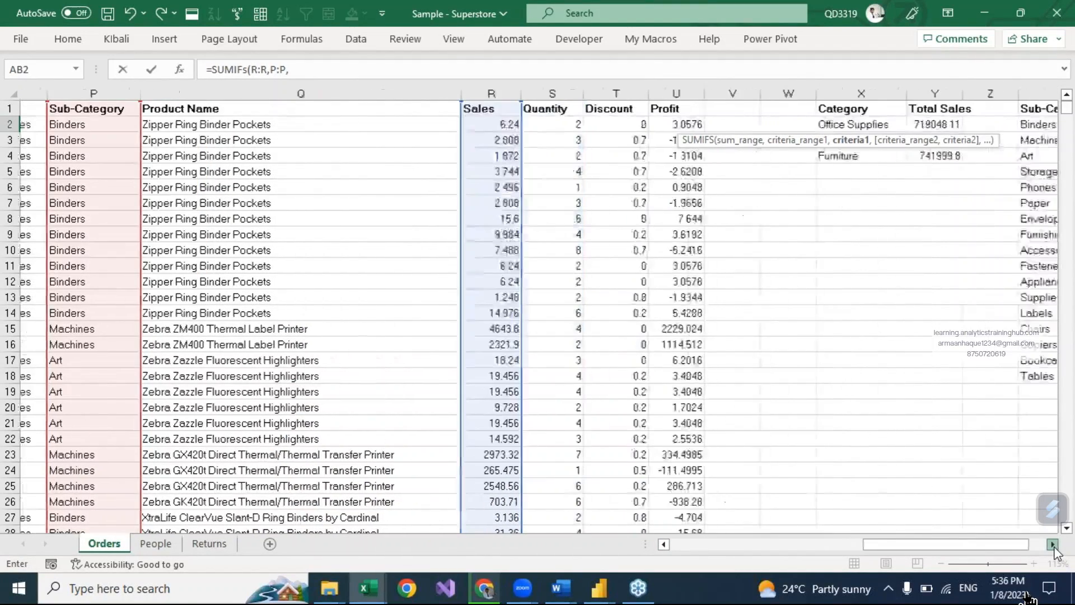
pyautogui.click(1052, 543)
pyautogui.click(943, 126)
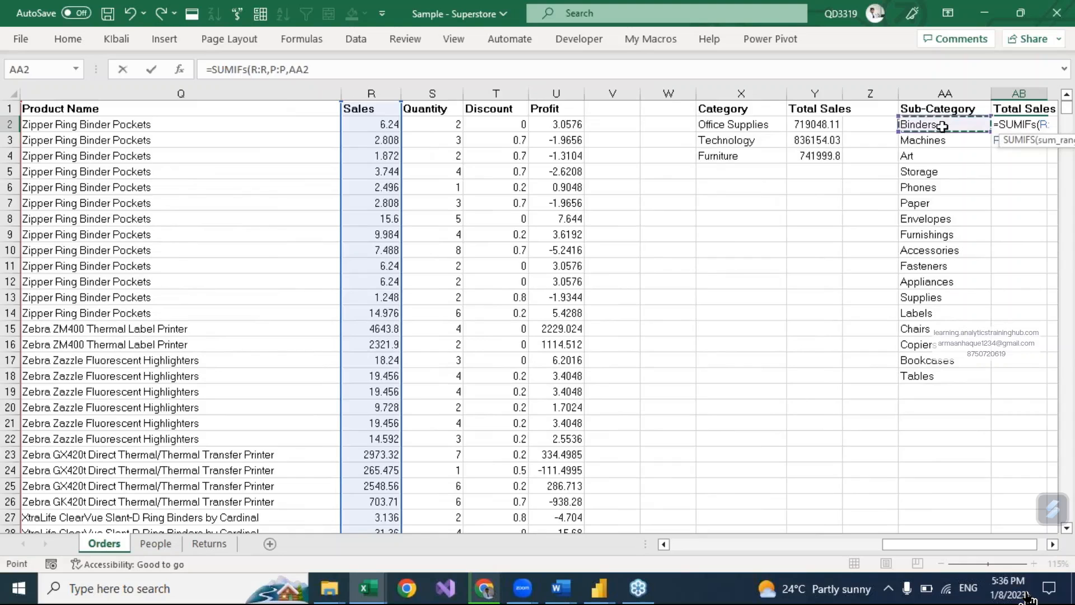
pyautogui.press('Return')
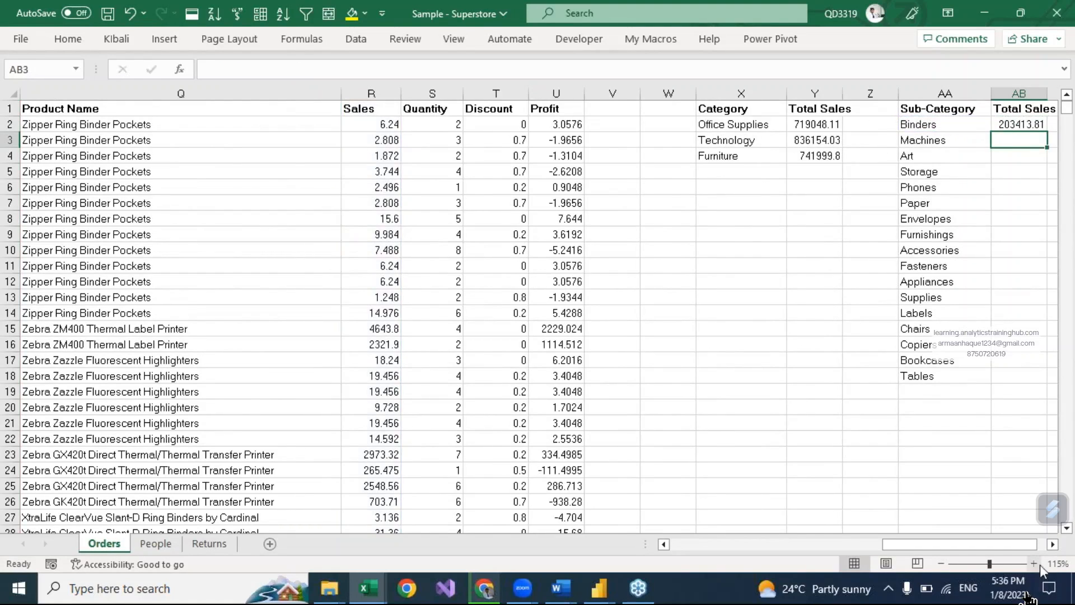
# Check the AB2 formula and fill it down to AB18 for all remaining sub-categories
pyautogui.click(1053, 543)
pyautogui.click(1053, 543)
pyautogui.press('Up')
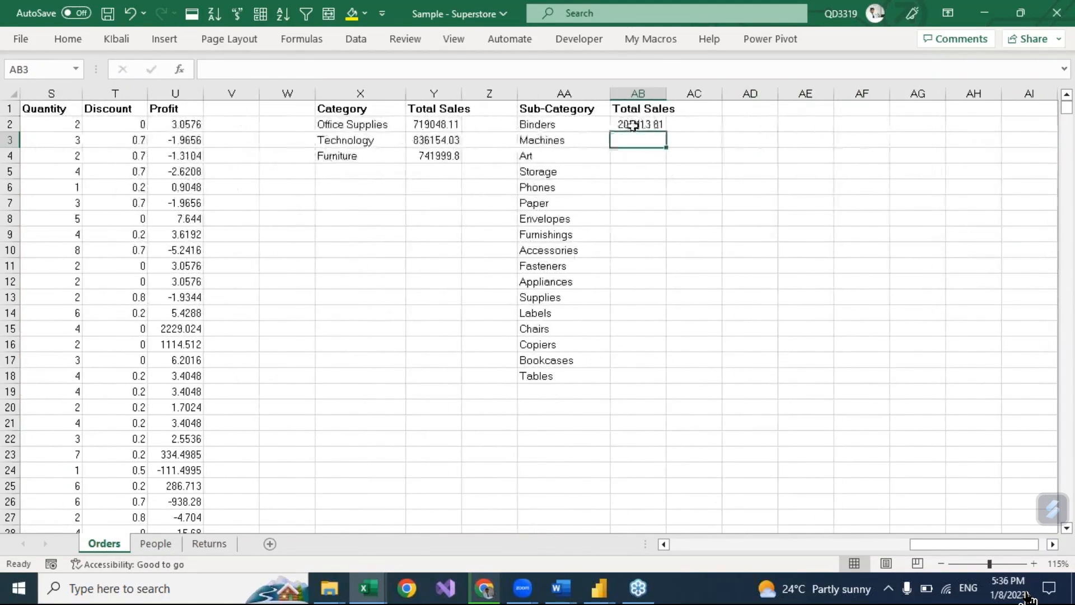
pyautogui.press('F2')
pyautogui.press('Escape')
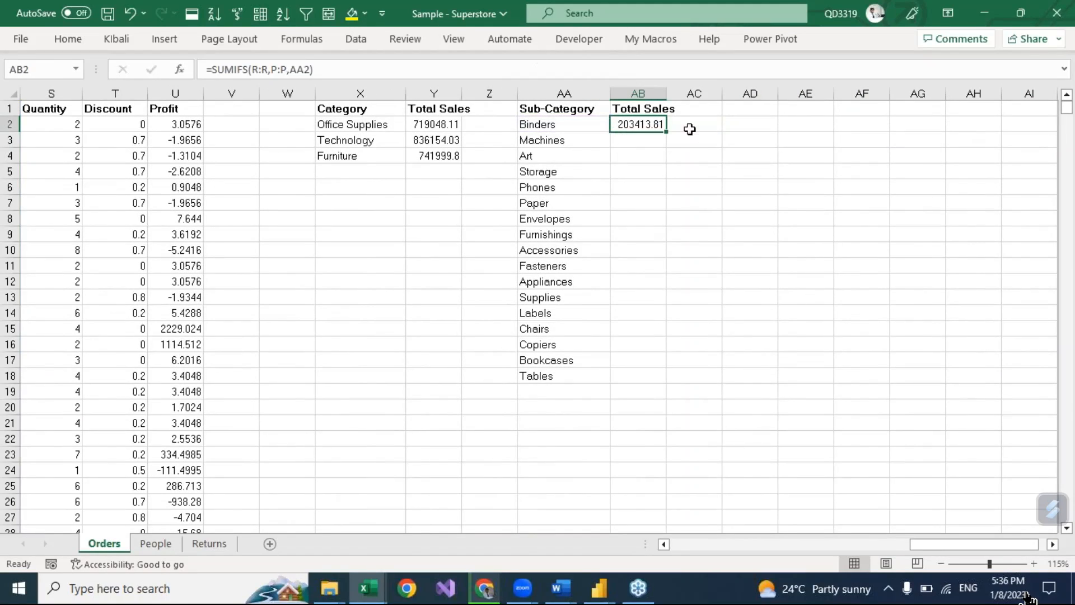
pyautogui.moveTo(666, 132); pyautogui.dragTo(656, 383)
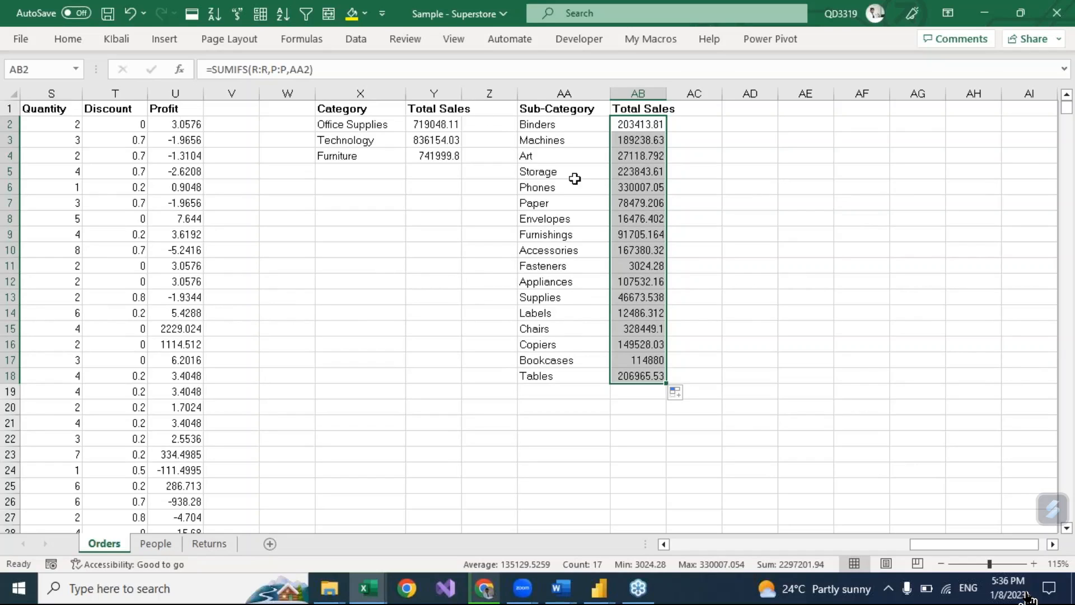
# Examine the total sales of individual sub-categories, including Binders, Machines, Storage, Phones, Chairs, Labels and Tables
pyautogui.moveTo(543, 122); pyautogui.dragTo(639, 140)
pyautogui.moveTo(543, 171); pyautogui.dragTo(627, 172)
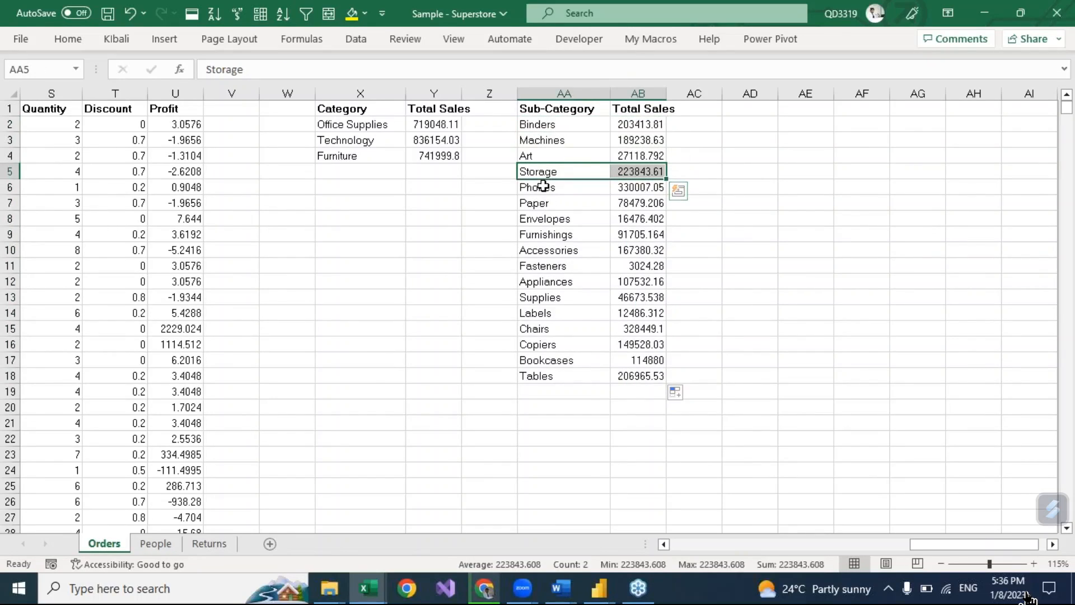
pyautogui.moveTo(536, 187); pyautogui.dragTo(639, 187)
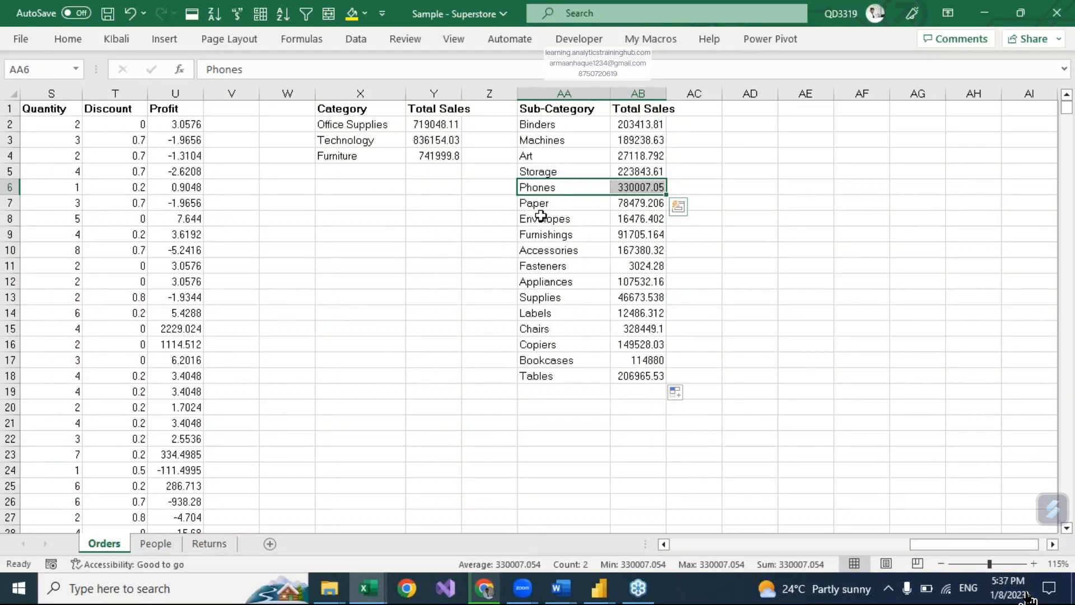
pyautogui.click(546, 330)
pyautogui.moveTo(601, 327); pyautogui.dragTo(639, 329)
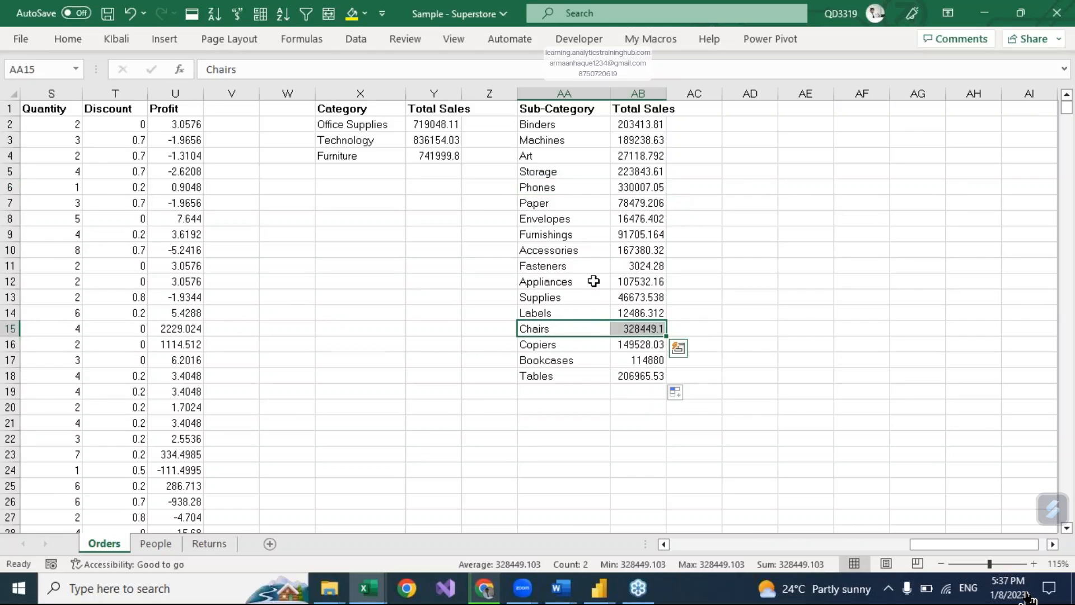
pyautogui.moveTo(555, 312); pyautogui.dragTo(630, 312)
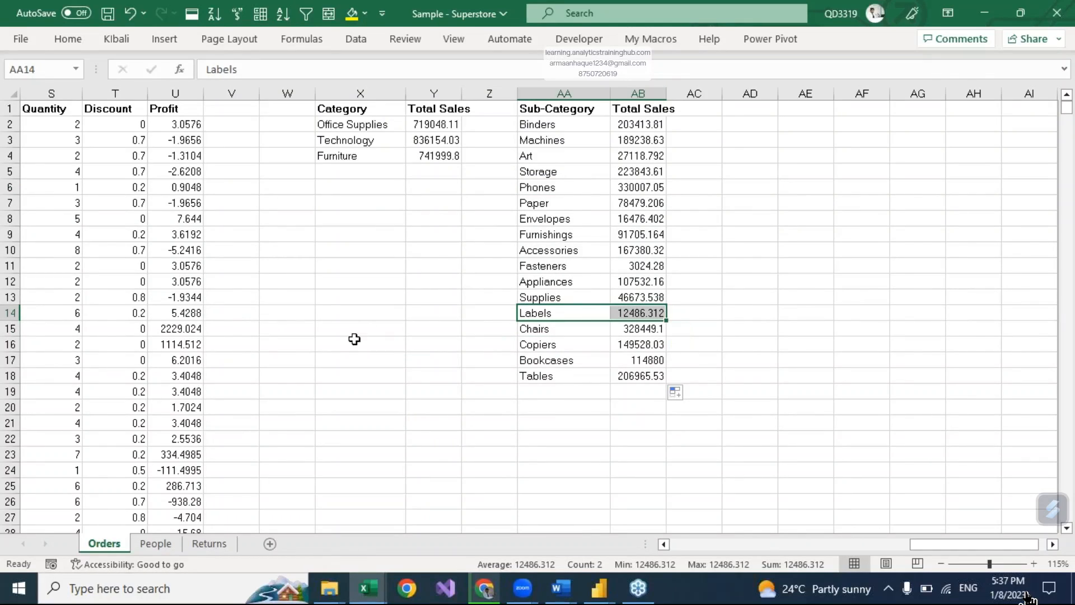
pyautogui.moveTo(558, 377); pyautogui.dragTo(664, 378)
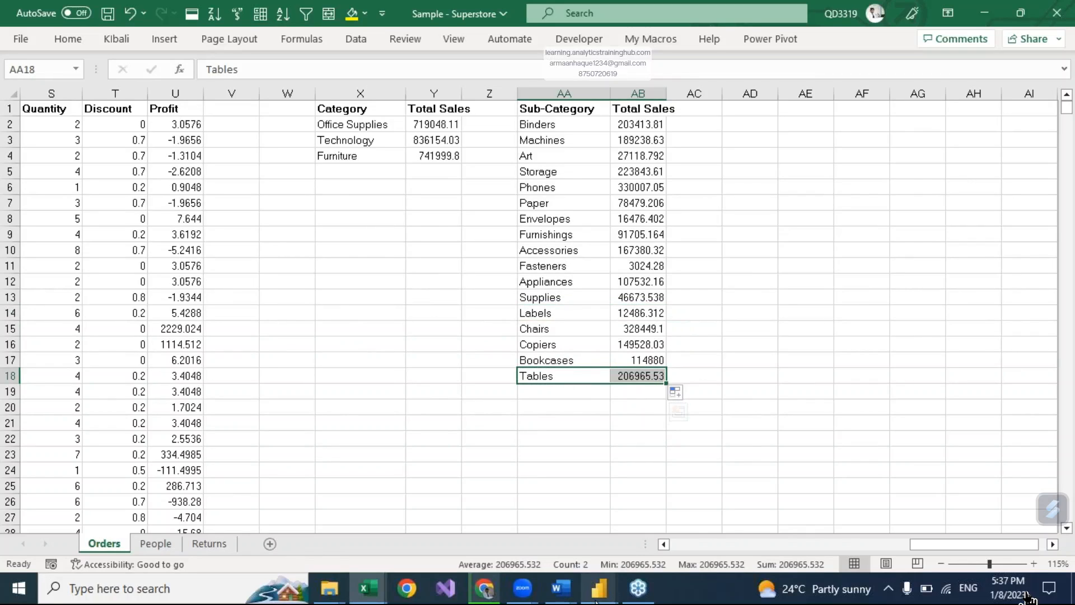
pyautogui.moveTo(596, 600)
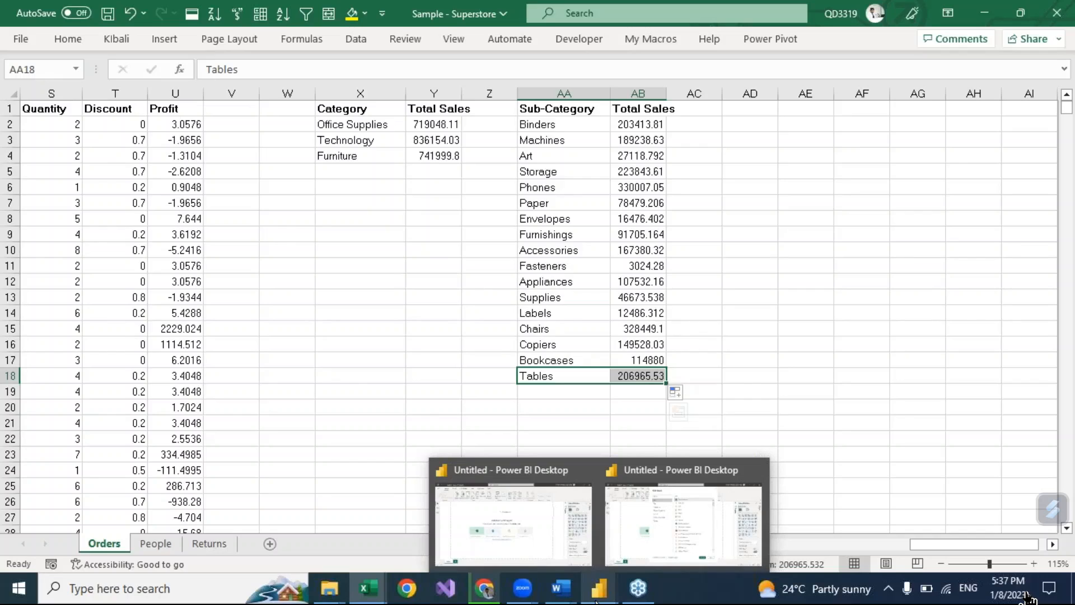
# Clear the category and sub-category summaries from columns X to AC and return to cell A1
pyautogui.moveTo(360, 93); pyautogui.dragTo(717, 115)
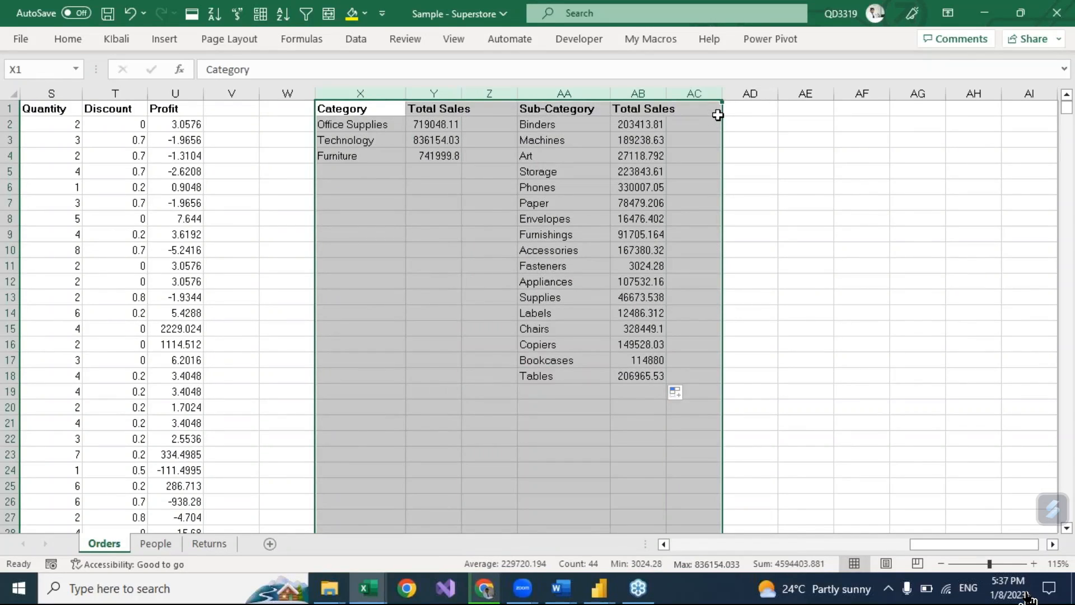
pyautogui.press('Delete')
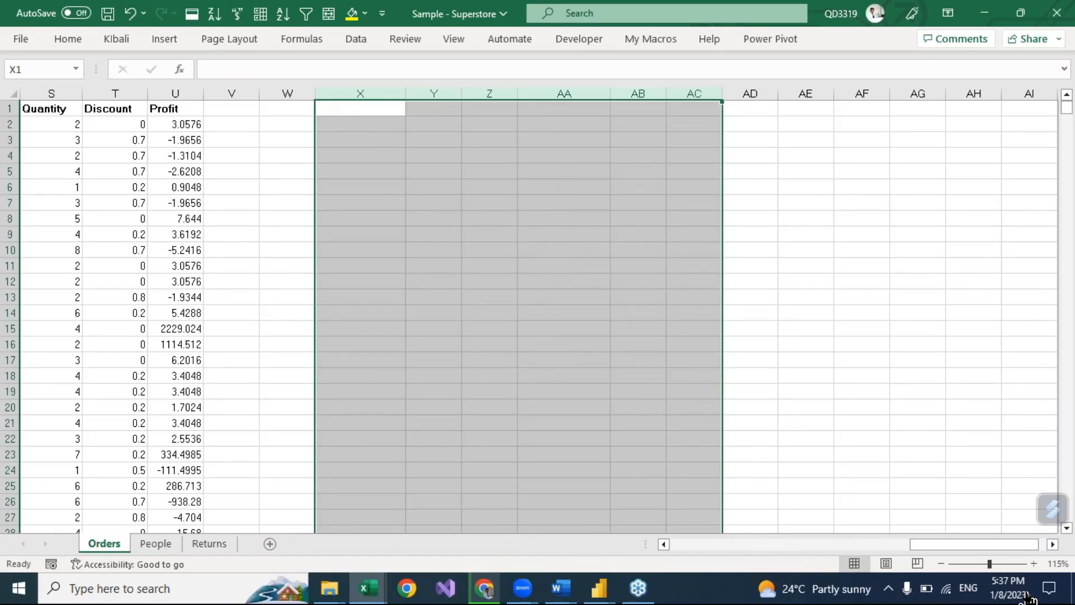
pyautogui.press('Left')
pyautogui.press('Left')
pyautogui.press('Left')
pyautogui.press('Left')
pyautogui.press('Left')
pyautogui.press('Left')
pyautogui.press('Left')
pyautogui.press('Left')
pyautogui.press('Left')
pyautogui.press('Left')
pyautogui.press('Left')
pyautogui.press('Left')
pyautogui.press('Left')
pyautogui.press('Left')
pyautogui.press('Left')
pyautogui.press('Left')
pyautogui.press('Left')
pyautogui.press('Left')
pyautogui.press('Left')
pyautogui.press('Left')
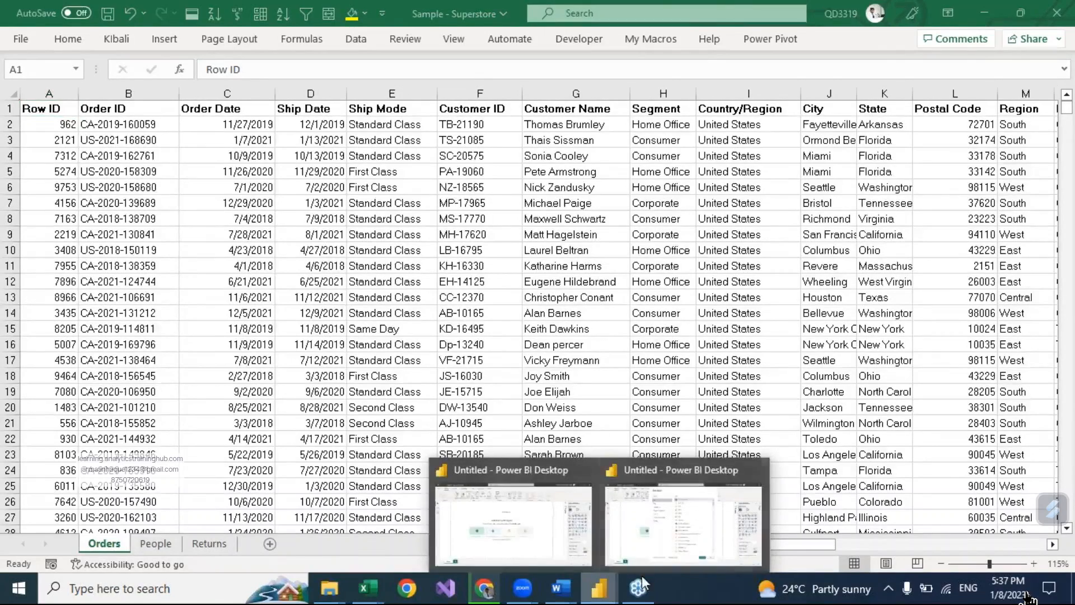
# Switch to the Power BI Desktop window with Get Data open and connect to an Excel Workbook source
pyautogui.click(696, 518)
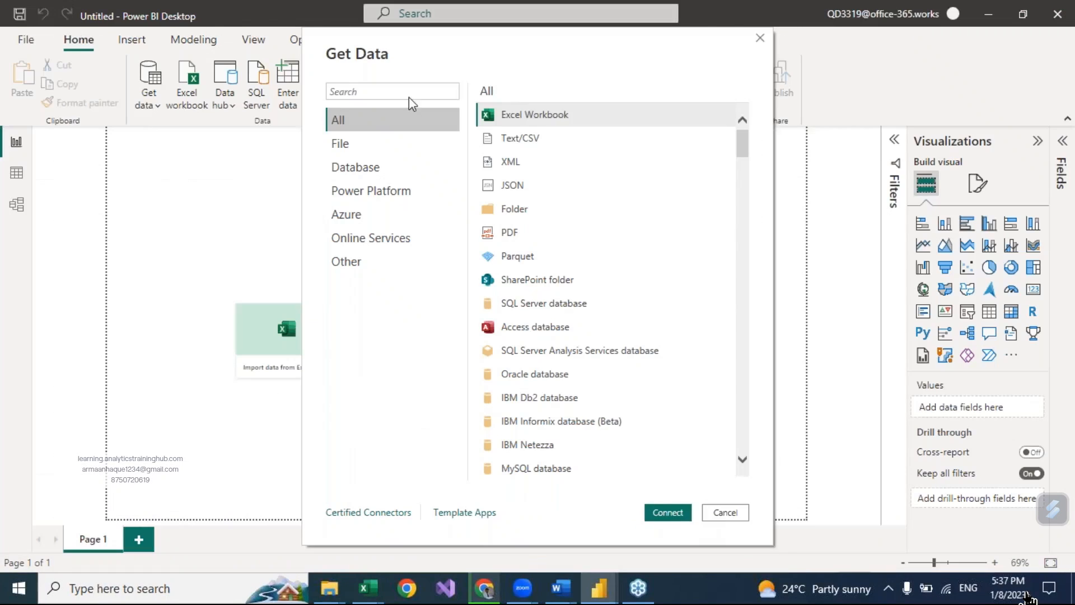
pyautogui.click(525, 118)
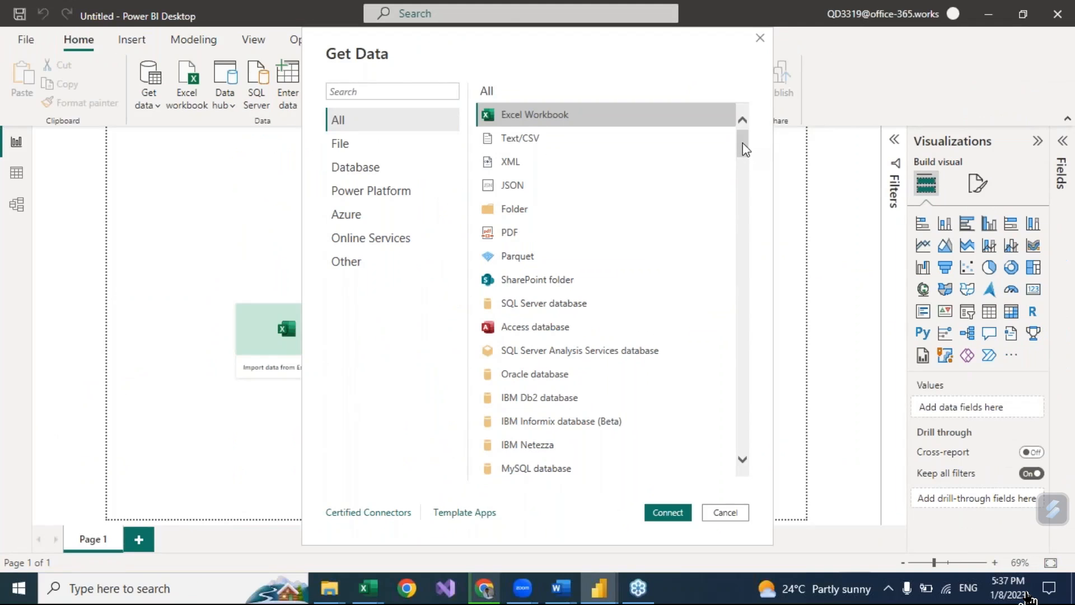
pyautogui.moveTo(742, 143); pyautogui.dragTo(728, 123)
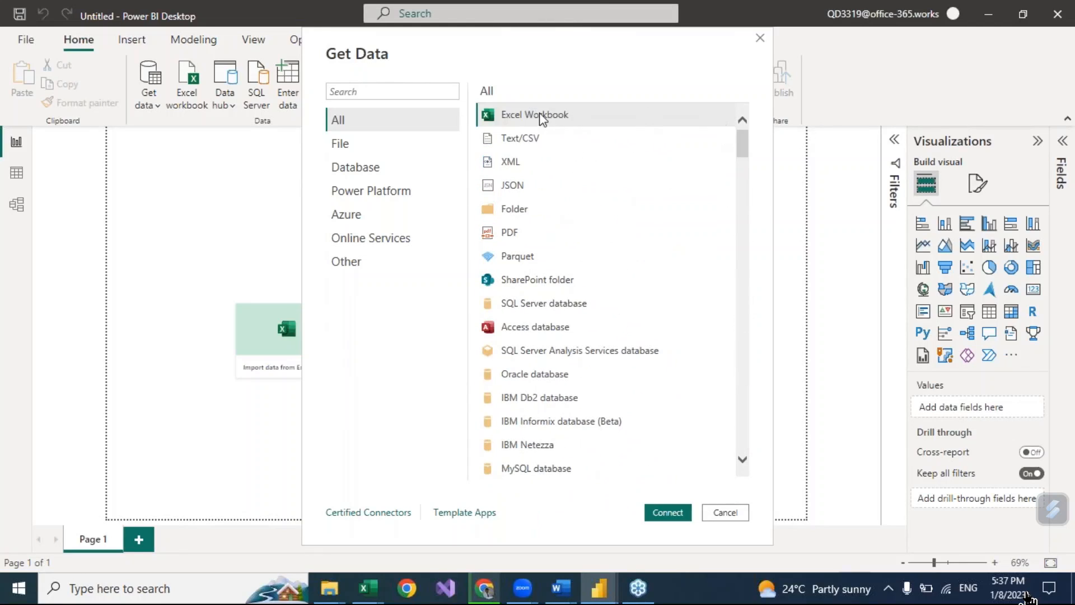
pyautogui.click(533, 117)
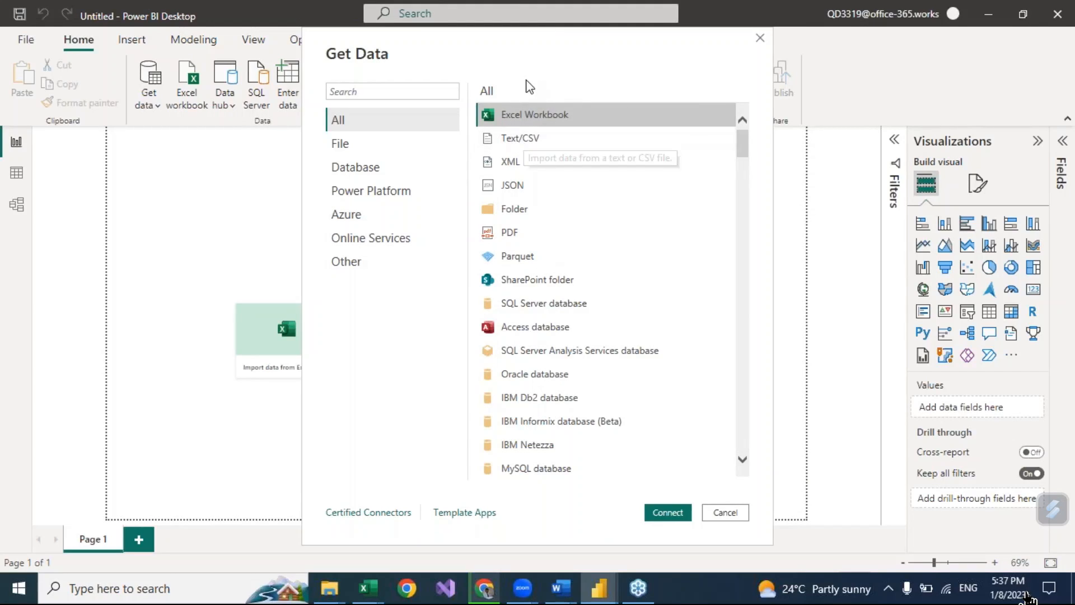
pyautogui.click(677, 516)
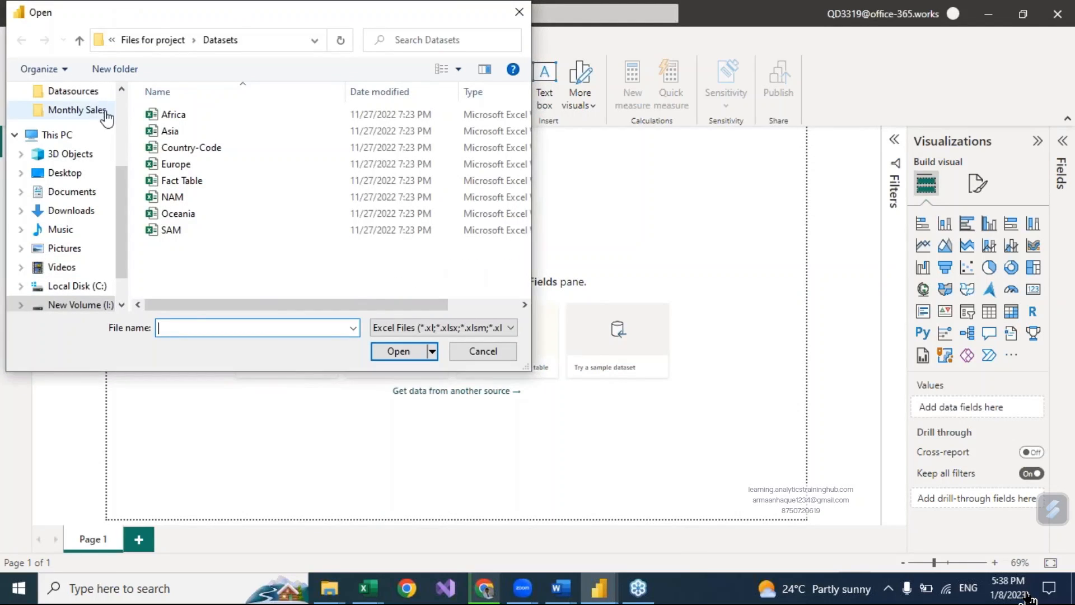
# Open the Sample - Superstore workbook from the Datasources folder as the data source
pyautogui.click(91, 96)
pyautogui.click(214, 156)
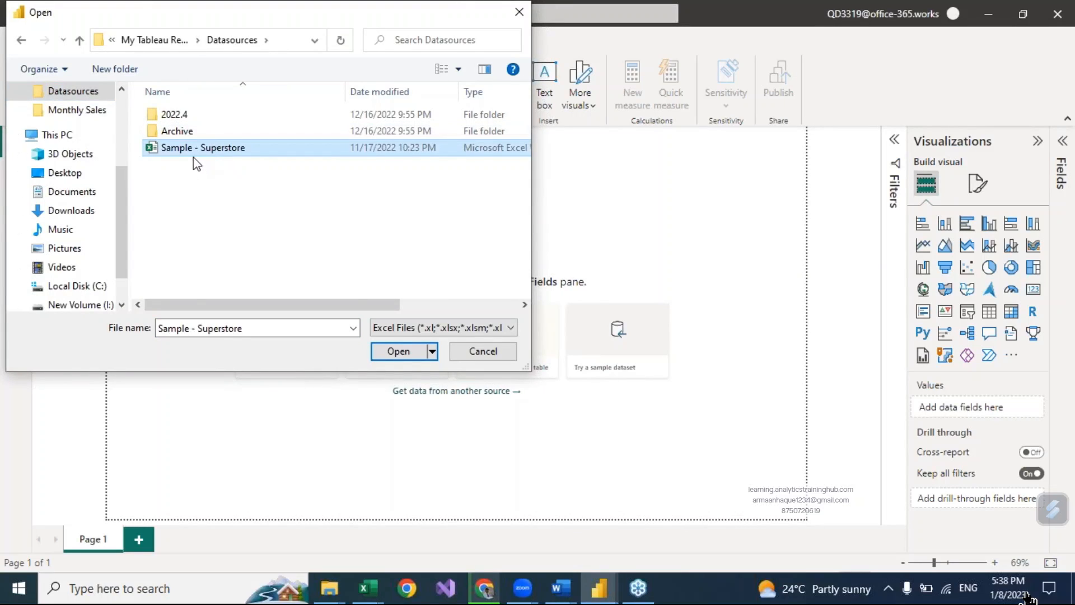
pyautogui.click(400, 352)
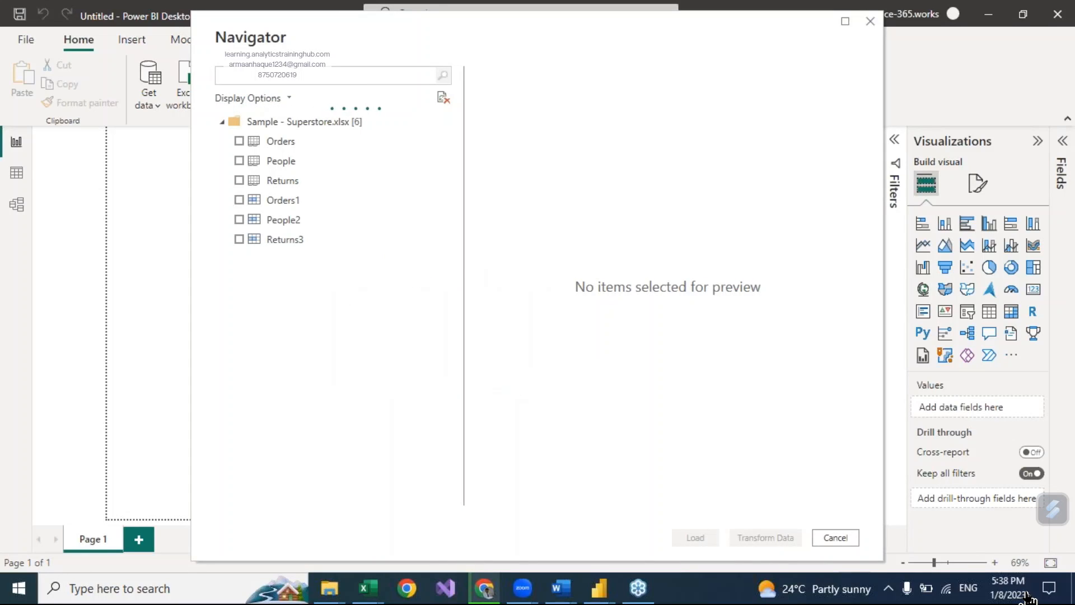
# Preview the Orders sheet for import and compare it with the sheets of the Sample - Superstore workbook in Excel, returning to Power BI Desktop
pyautogui.click(281, 147)
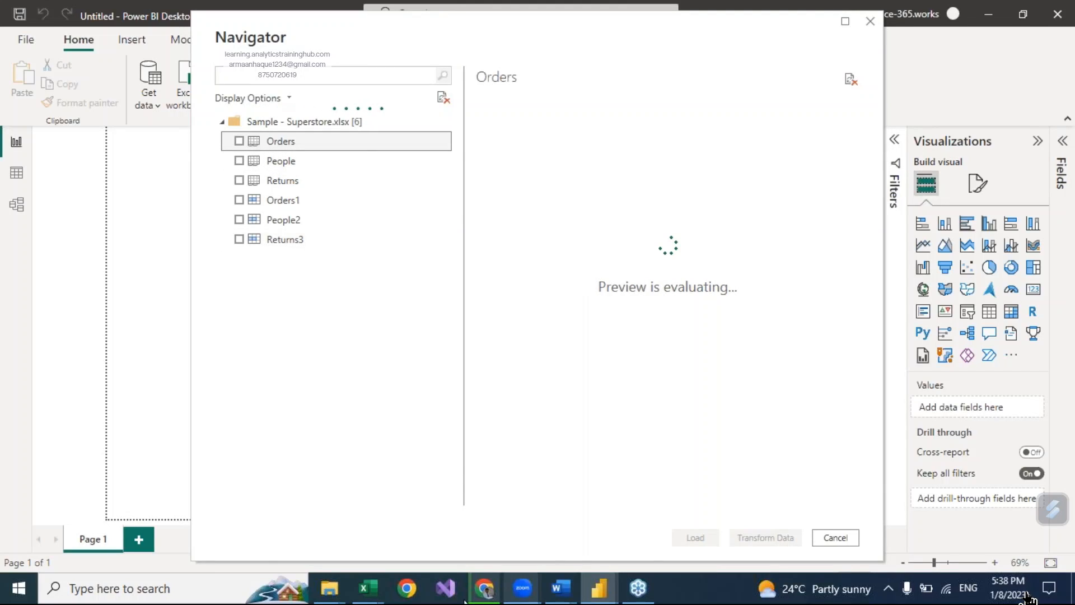
pyautogui.moveTo(364, 598)
pyautogui.click(448, 524)
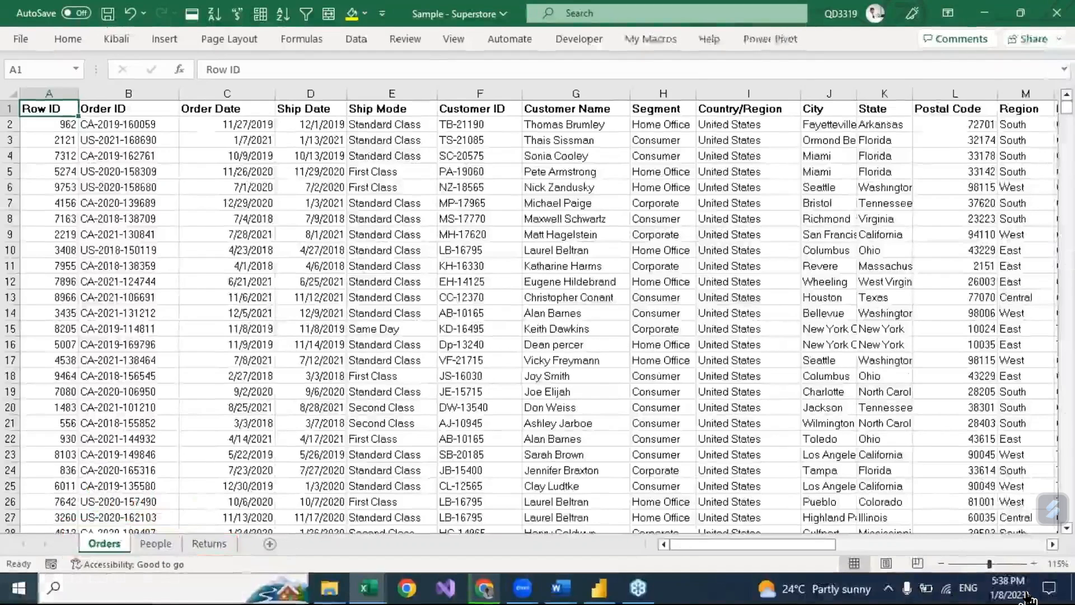
pyautogui.click(591, 600)
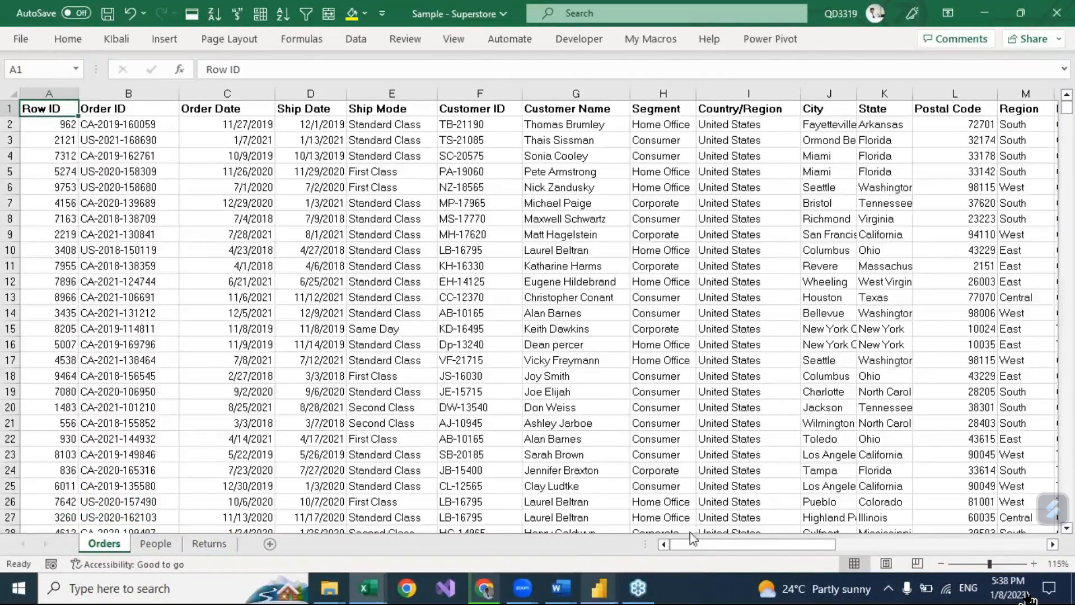
pyautogui.click(696, 536)
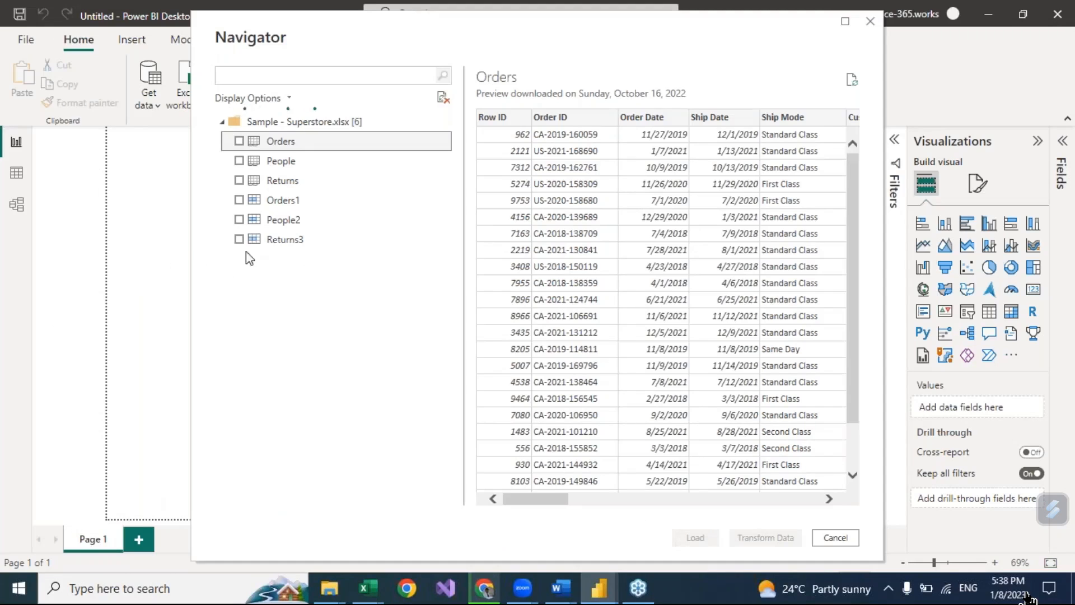
# Select the Orders sheet for import, checking the People, Returns and Orders sheets in Excel and the sheet's preview columns in Power BI Desktop
pyautogui.click(242, 143)
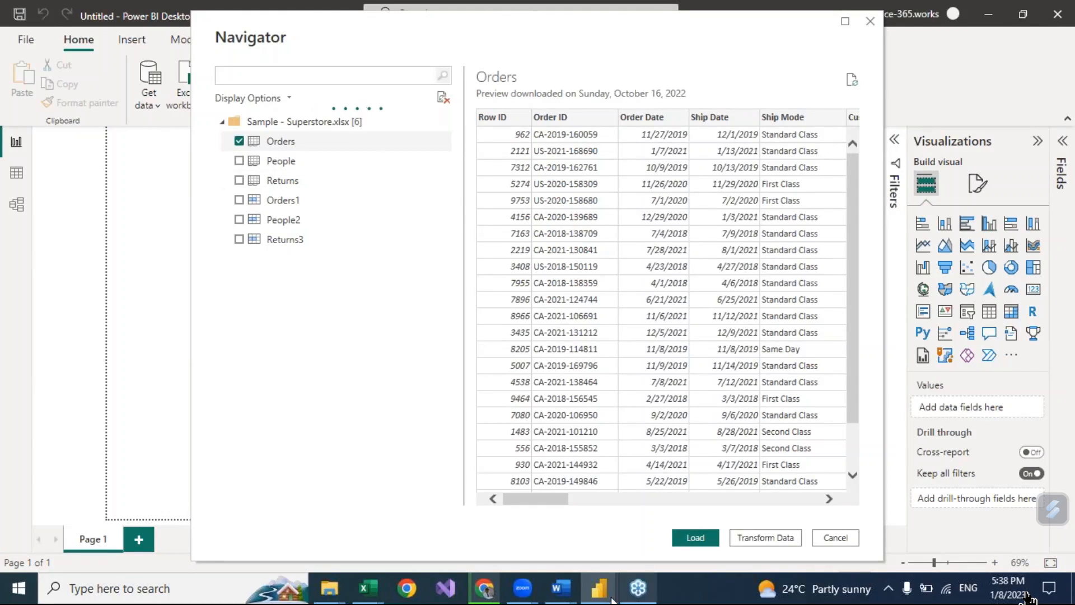
pyautogui.moveTo(375, 594)
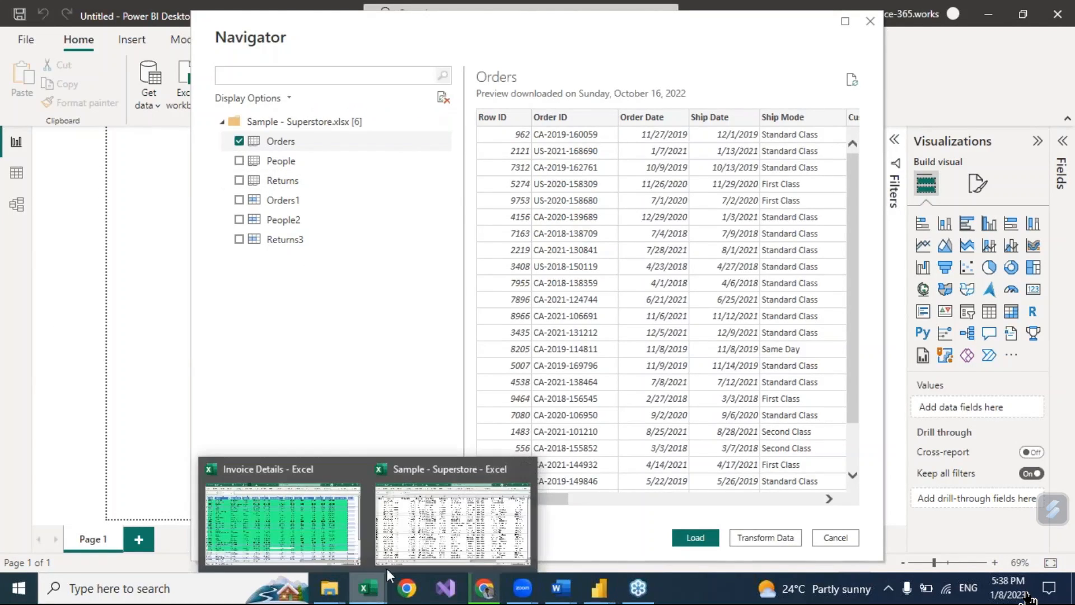
pyautogui.click(428, 536)
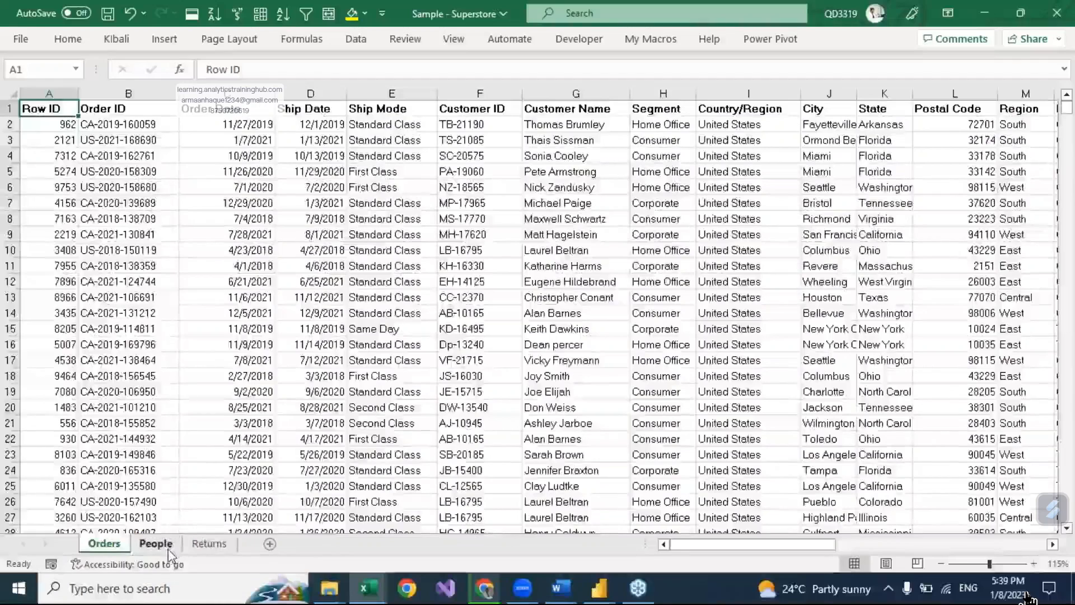
pyautogui.click(166, 550)
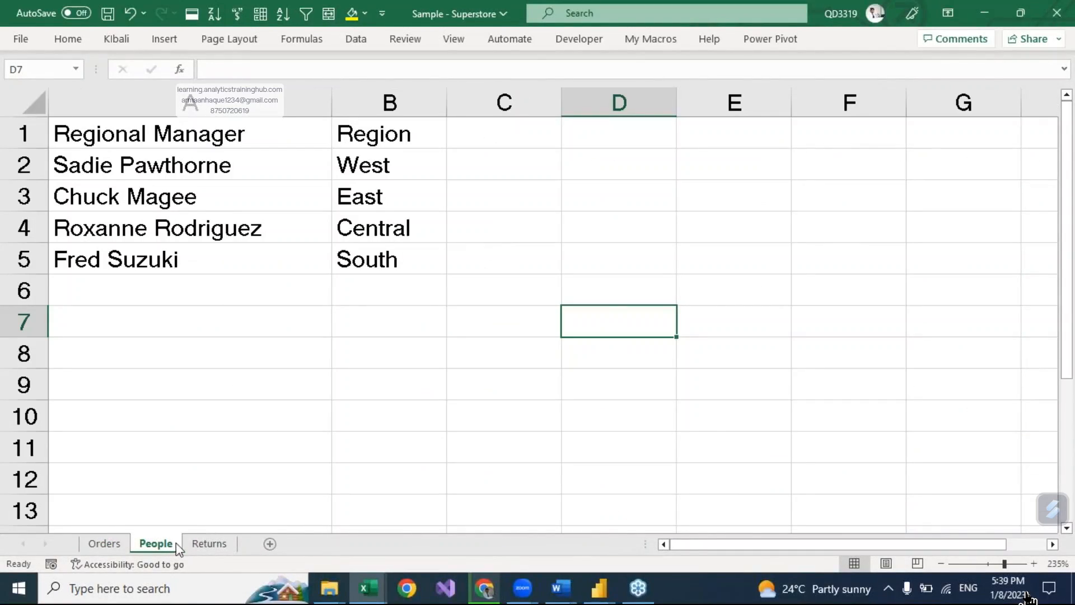
pyautogui.click(217, 544)
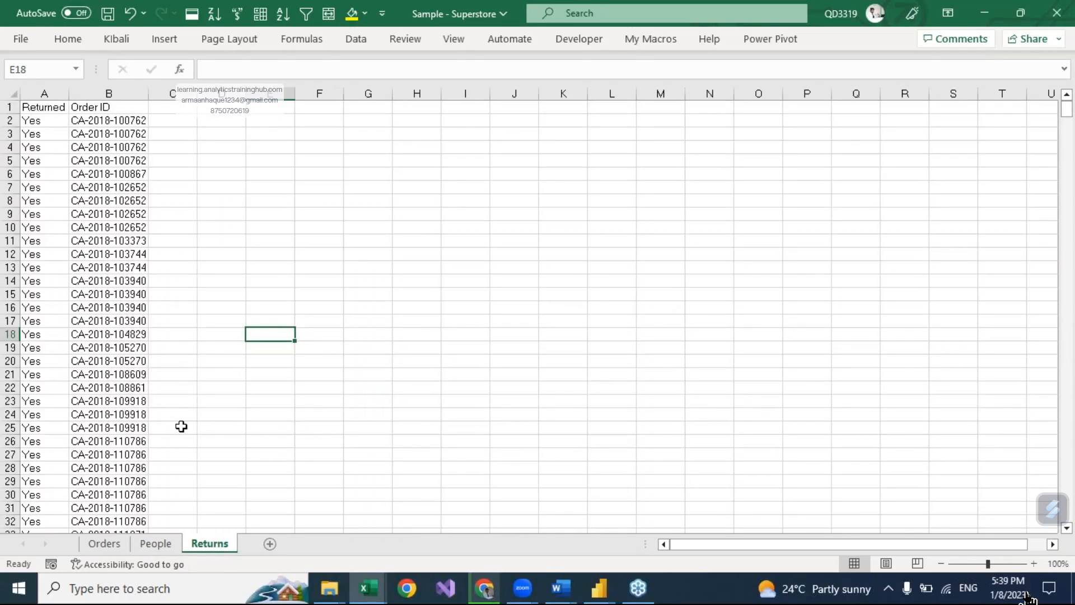
pyautogui.click(105, 542)
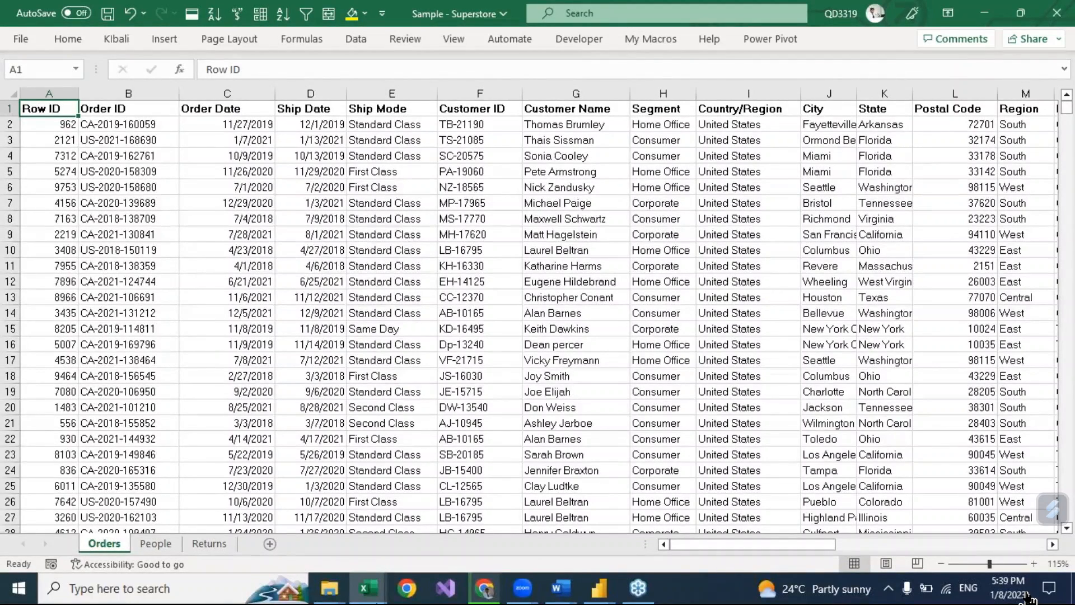
pyautogui.moveTo(599, 588)
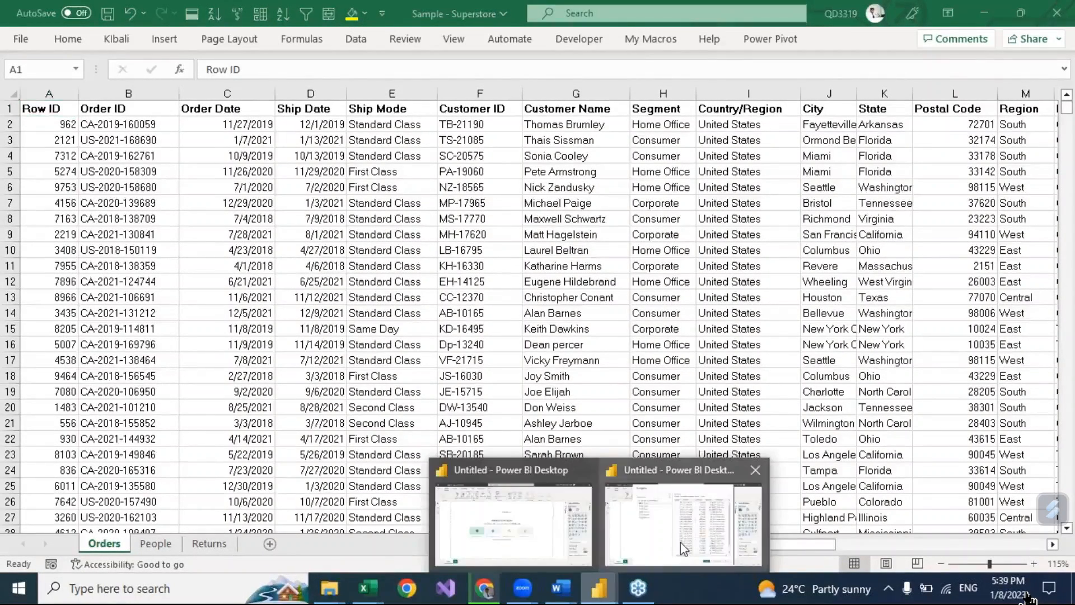
pyautogui.click(682, 546)
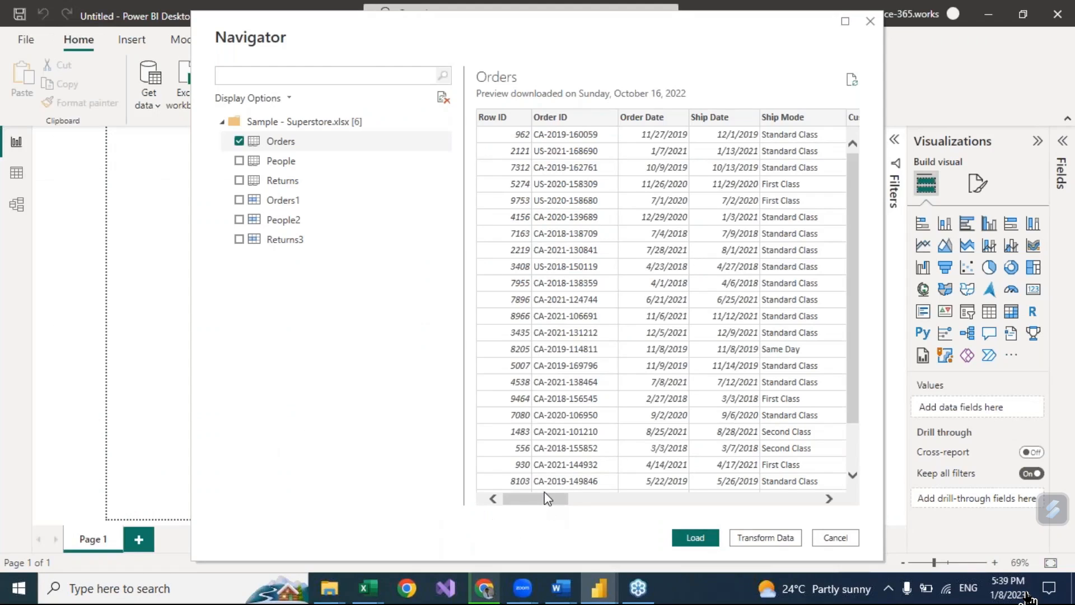
pyautogui.click(797, 500)
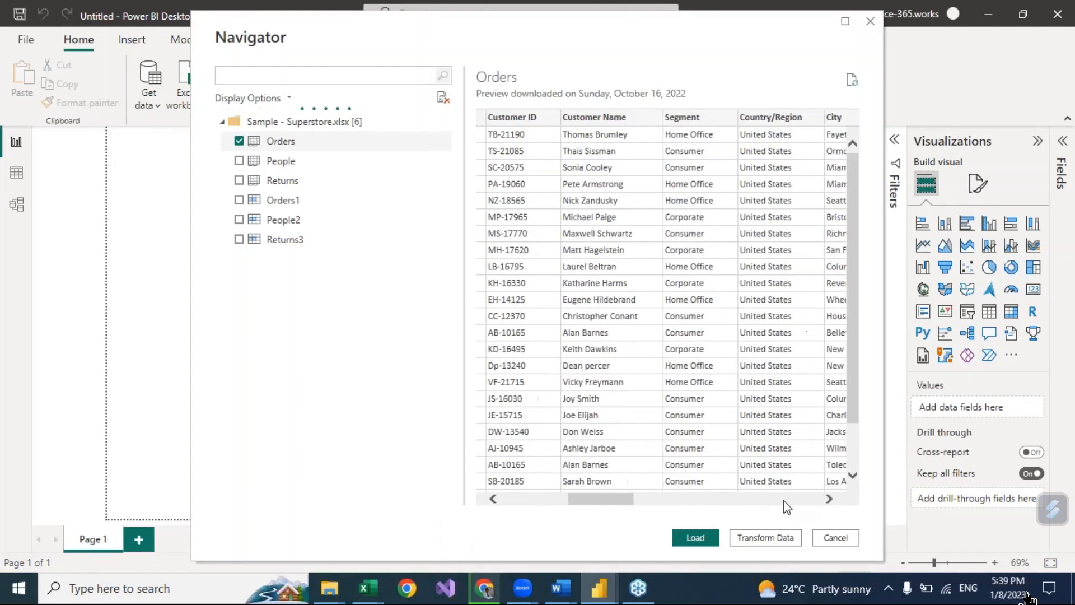
pyautogui.moveTo(616, 500); pyautogui.dragTo(379, 502)
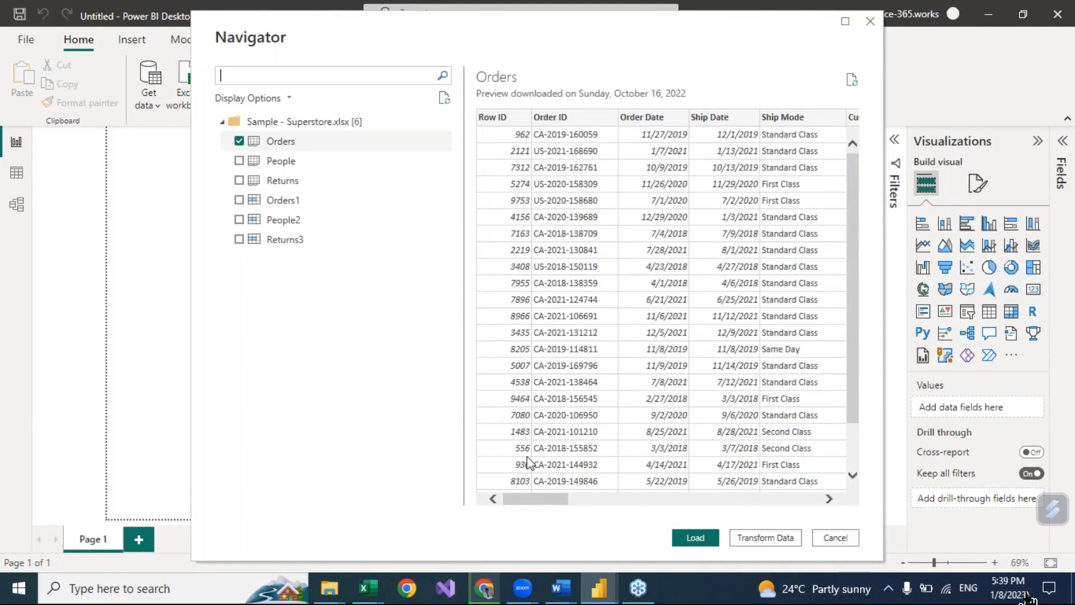
pyautogui.moveTo(566, 499); pyautogui.dragTo(230, 471)
pyautogui.moveTo(661, 447)
pyautogui.mouseDown()
pyautogui.moveTo(700, 520)
pyautogui.moveTo(698, 481)
pyautogui.mouseUp()
pyautogui.moveTo(772, 487)
pyautogui.mouseDown()
pyautogui.moveTo(805, 495)
pyautogui.moveTo(781, 524)
pyautogui.mouseUp()
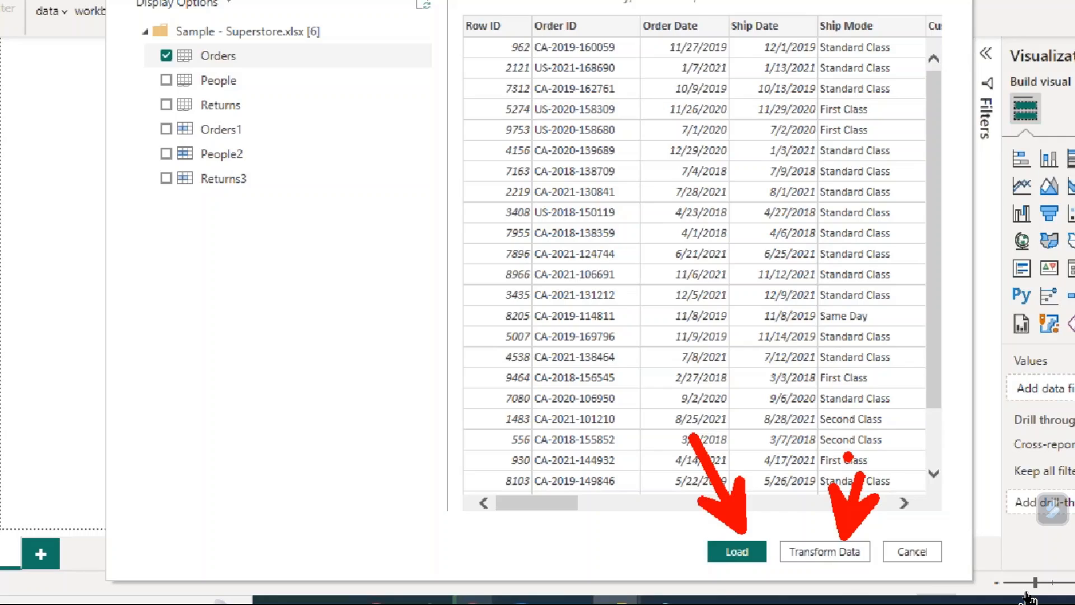
pyautogui.moveTo(829, 512)
pyautogui.mouseDown()
pyautogui.moveTo(778, 570)
pyautogui.moveTo(891, 535)
pyautogui.moveTo(863, 521)
pyautogui.mouseUp()
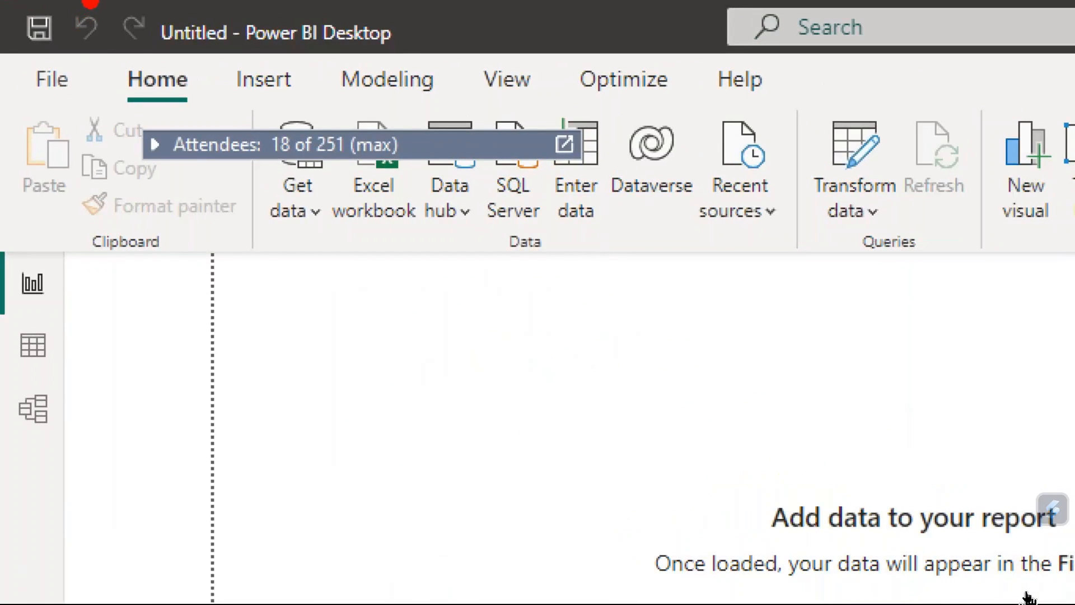
pyautogui.moveTo(90, 1)
pyautogui.mouseDown()
pyautogui.moveTo(393, 43)
pyautogui.moveTo(428, 75)
pyautogui.mouseUp()
pyautogui.moveTo(351, 85); pyautogui.dragTo(442, 182)
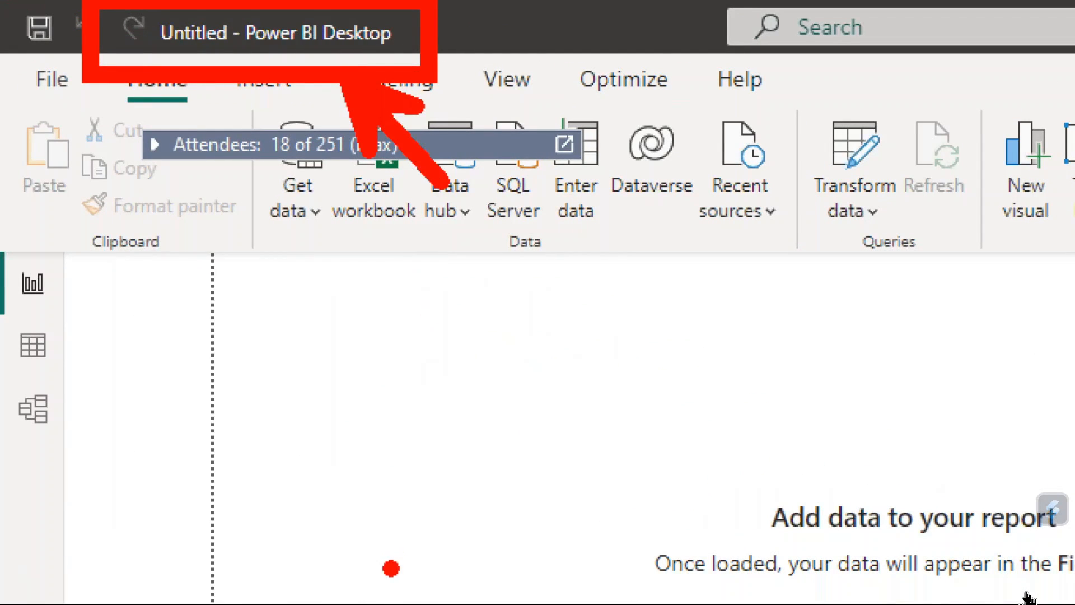
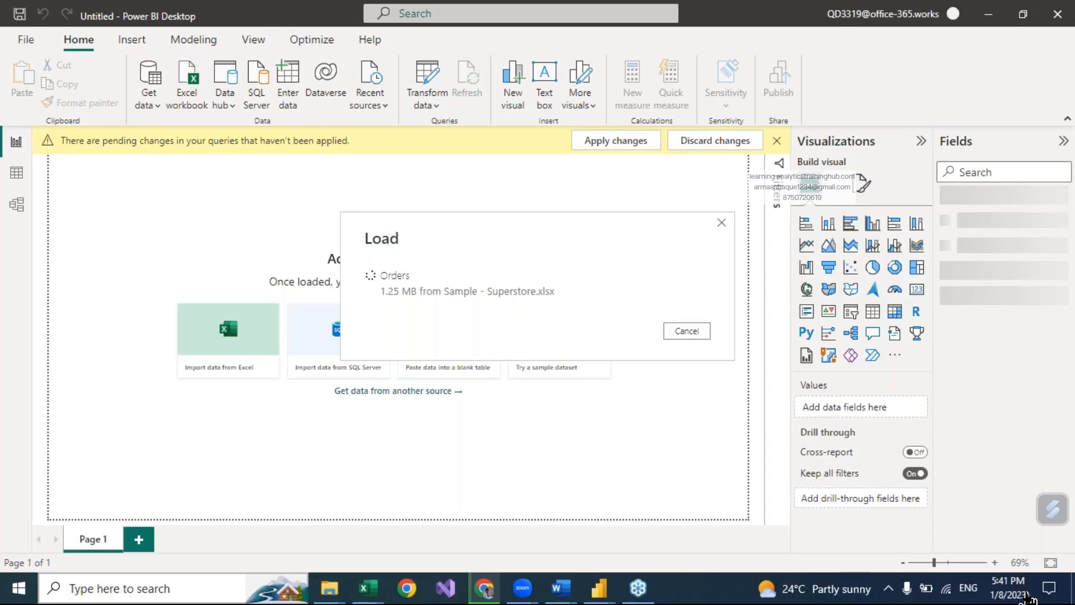
pyautogui.moveTo(599, 588)
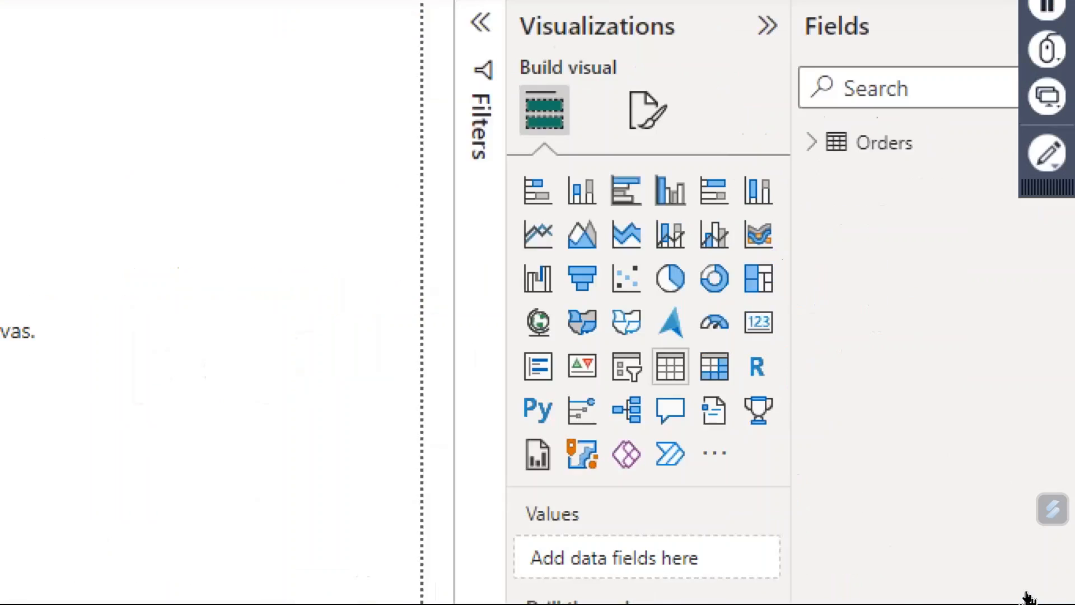
pyautogui.moveTo(779, 18)
pyautogui.mouseDown()
pyautogui.moveTo(830, 56)
pyautogui.moveTo(906, 76)
pyautogui.mouseUp()
pyautogui.moveTo(781, 136); pyautogui.dragTo(938, 196)
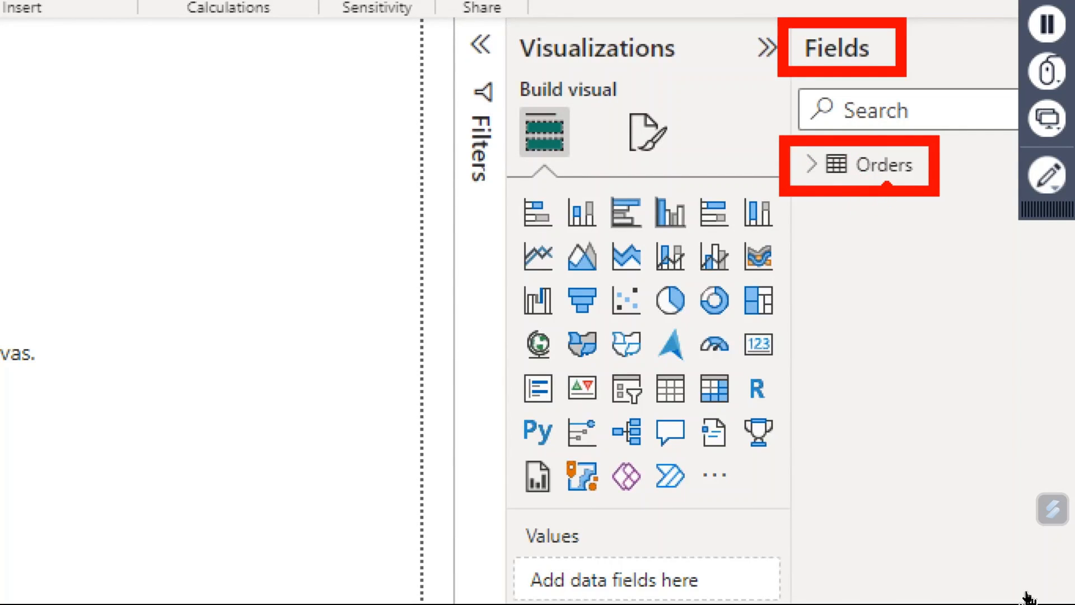
pyautogui.press('Escape')
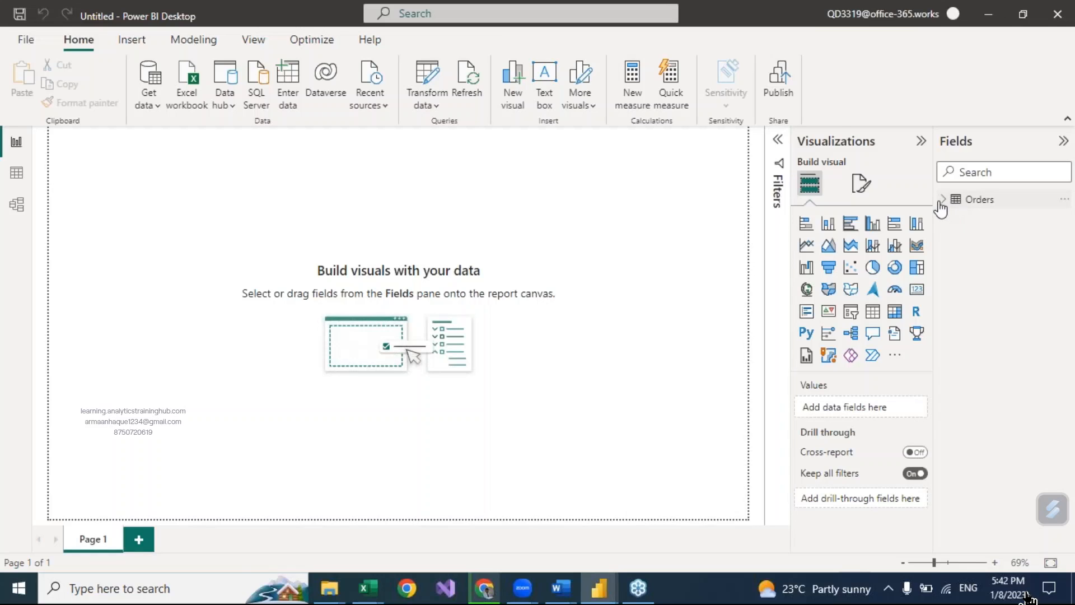
# Expand the Orders table in the Fields list and look through its columns
pyautogui.click(944, 200)
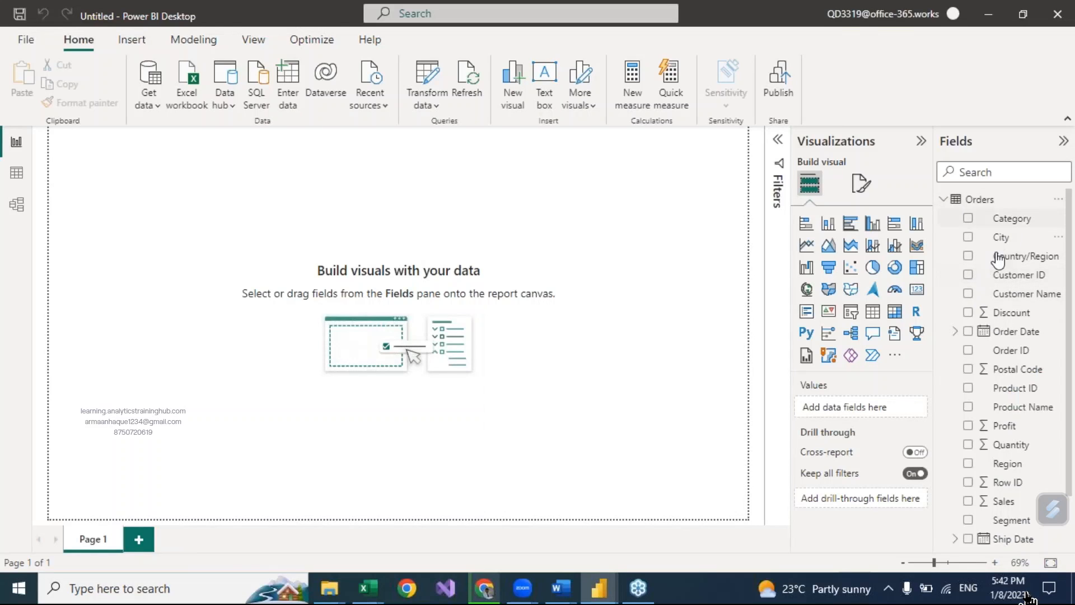
pyautogui.moveTo(1069, 386); pyautogui.dragTo(1067, 433)
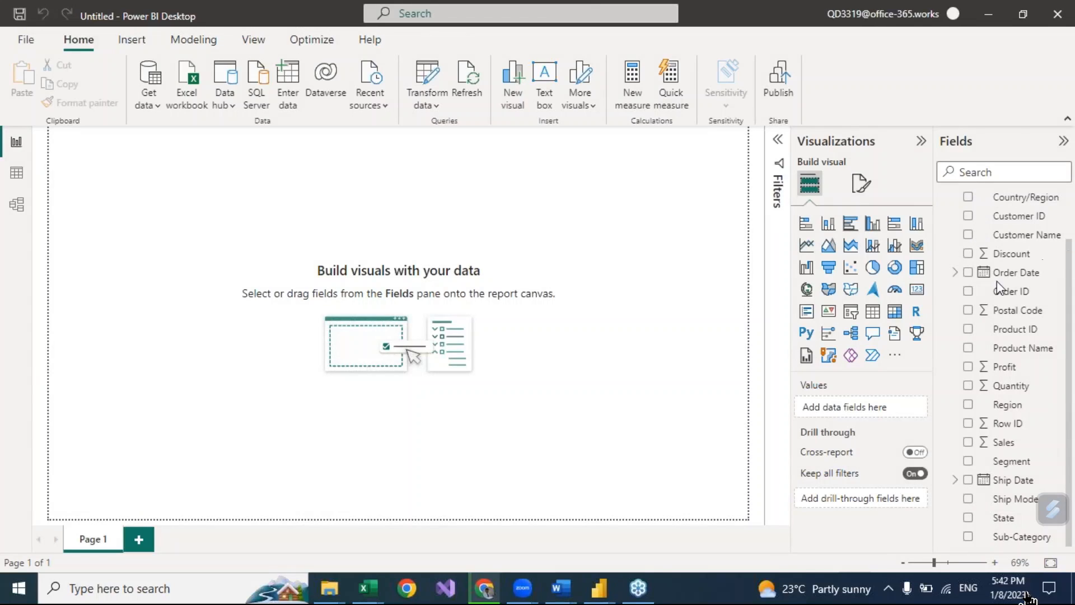
pyautogui.moveTo(1068, 269); pyautogui.dragTo(1066, 219)
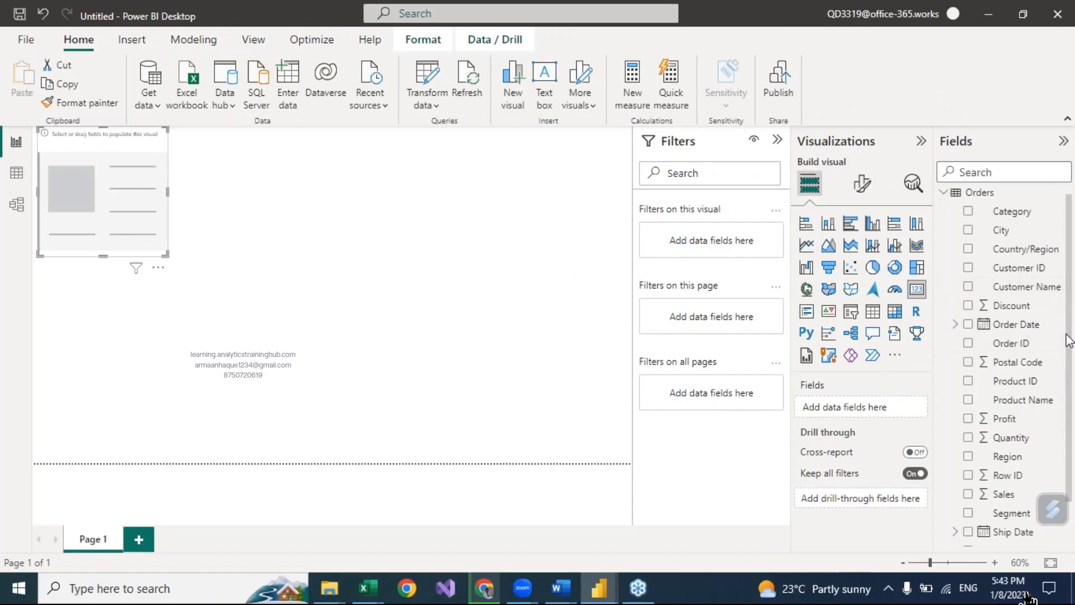
# Show the sum of Sales in the empty card visual and resize the card wider and shorter
pyautogui.scroll(-3, 1062, 411)
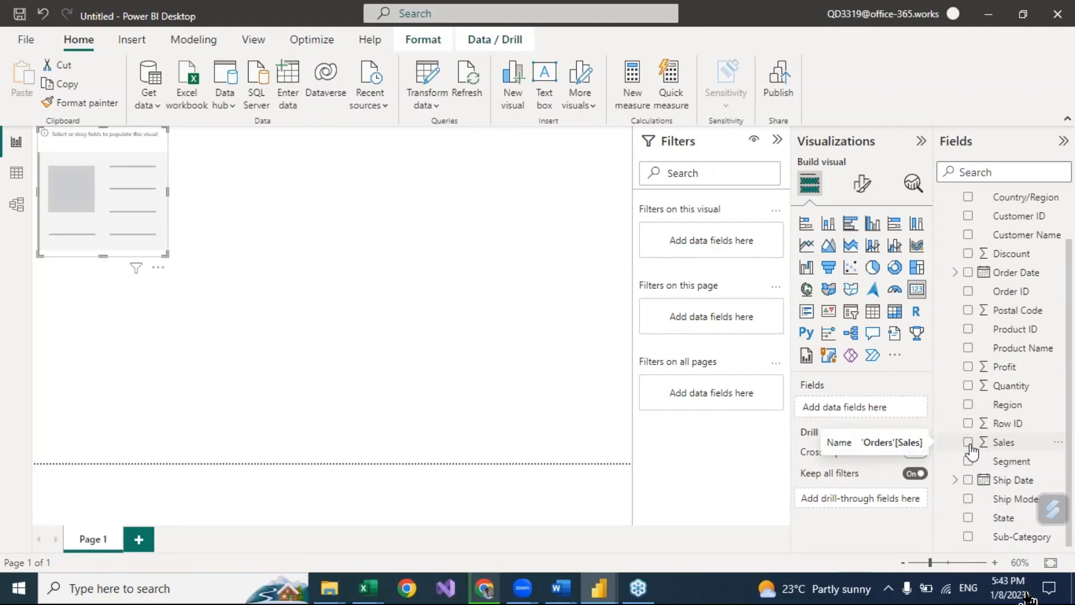
pyautogui.click(968, 442)
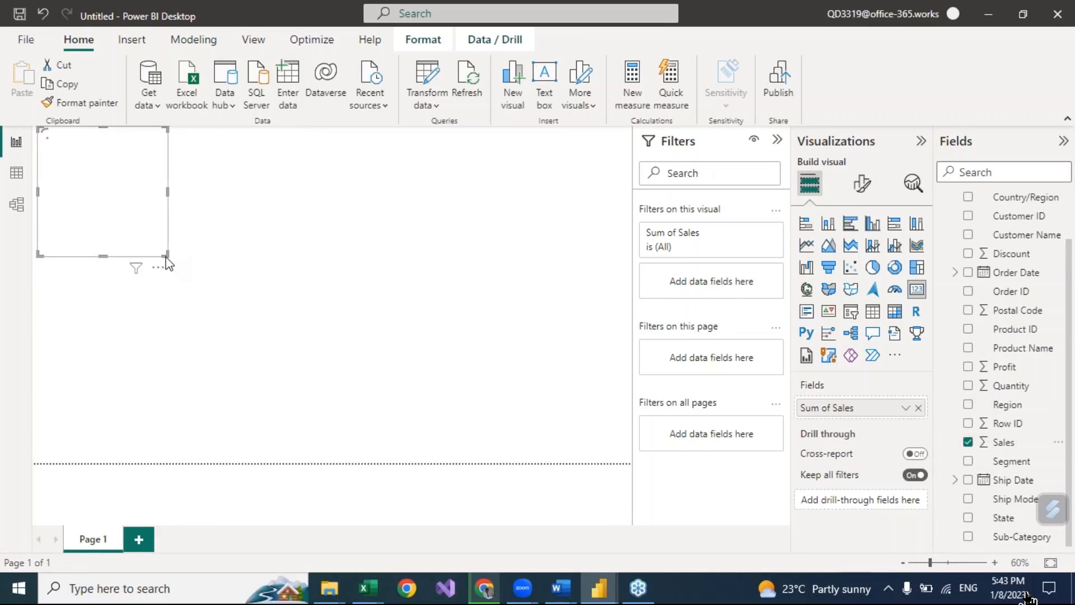
pyautogui.moveTo(168, 255); pyautogui.dragTo(231, 206)
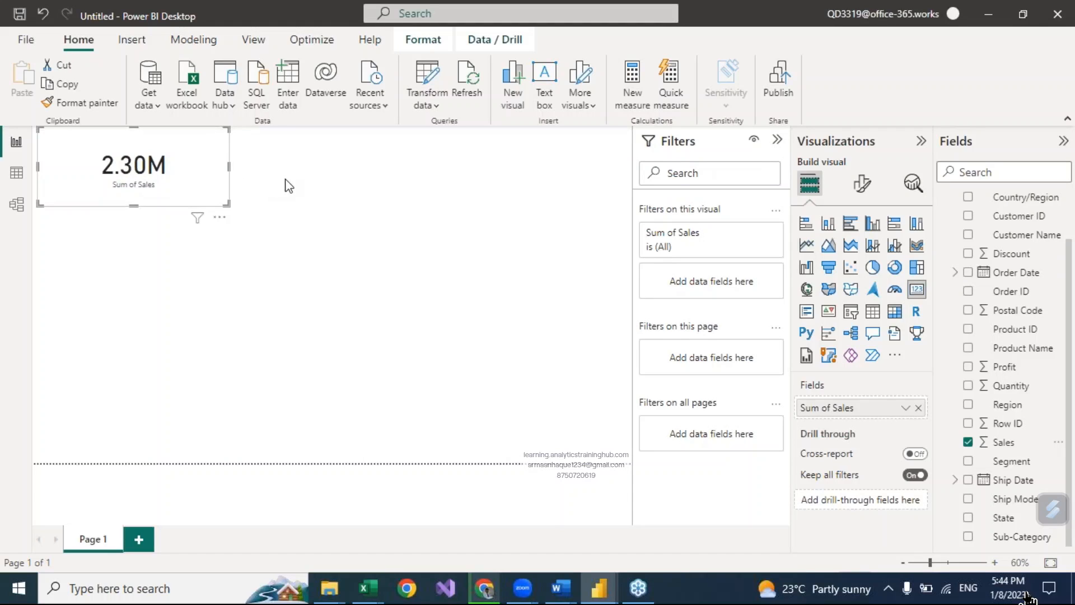
# Add a second card visual to the report page showing the sum of Profit
pyautogui.click(238, 184)
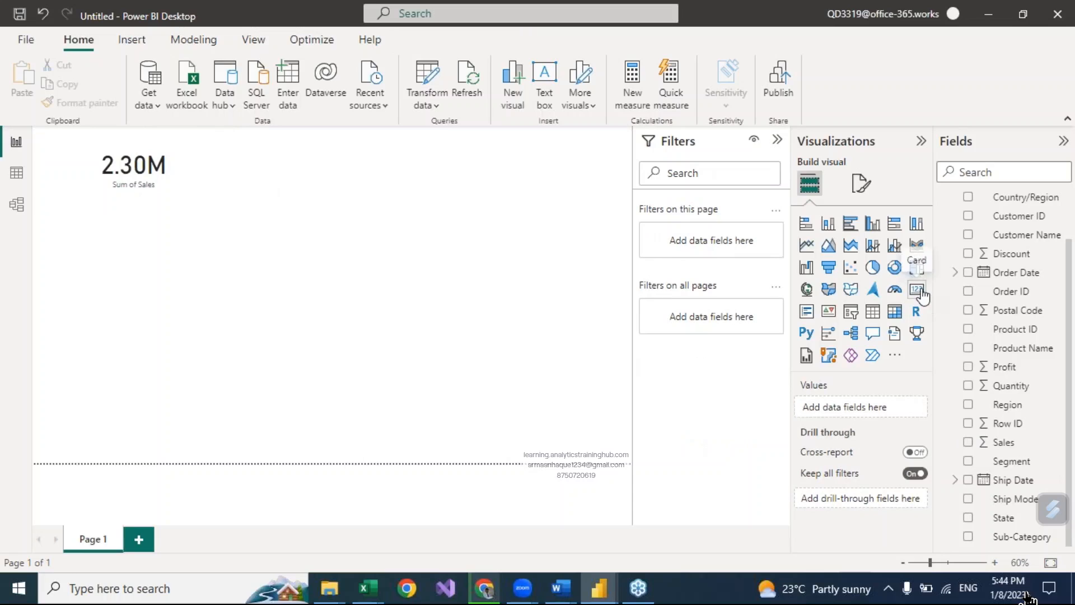
pyautogui.click(919, 290)
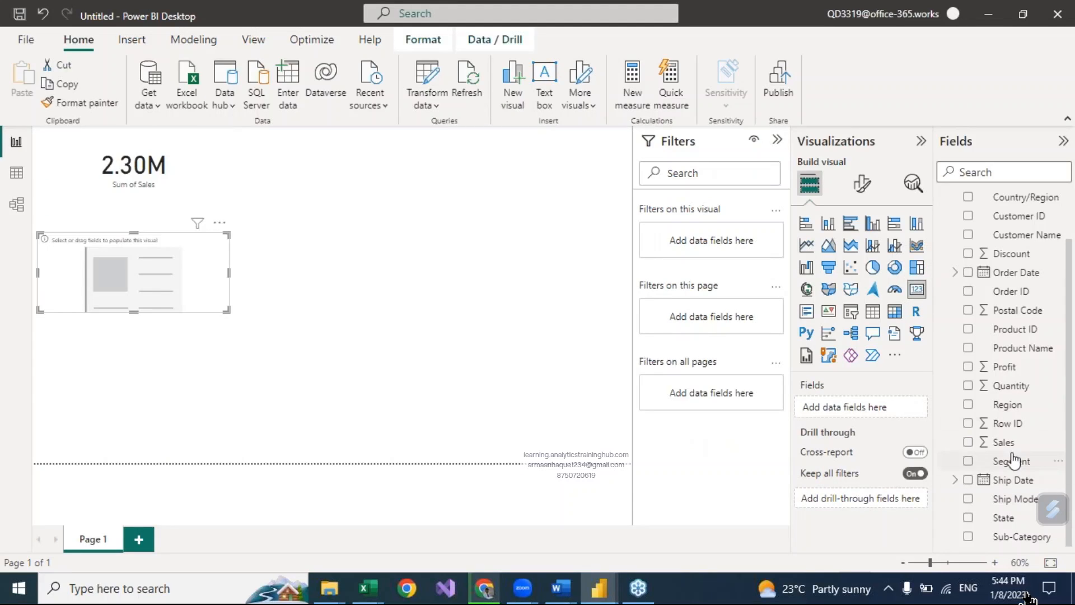
pyautogui.click(968, 368)
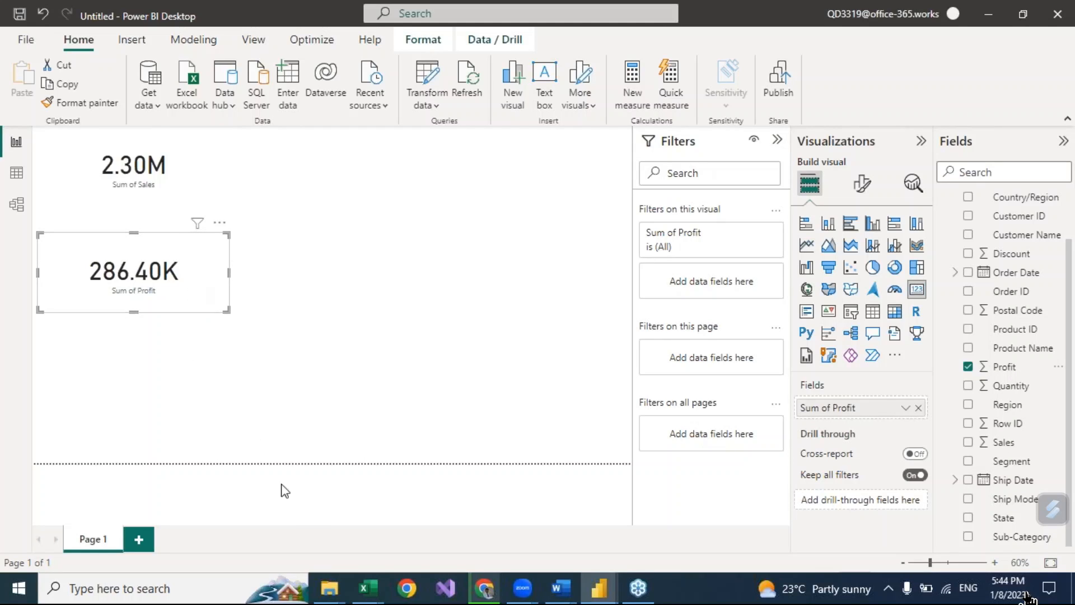
# Switch to the Sample - Superstore workbook in Excel and total the Sales column R with a SUM formula in cell W2 of Orders
pyautogui.moveTo(365, 591)
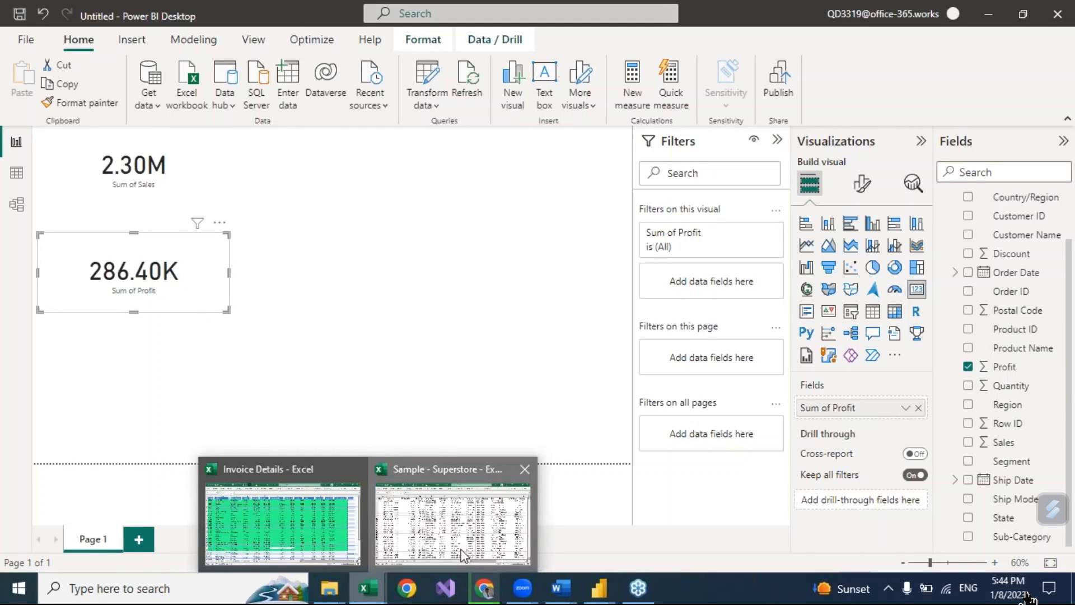
pyautogui.click(462, 556)
pyautogui.click(932, 546)
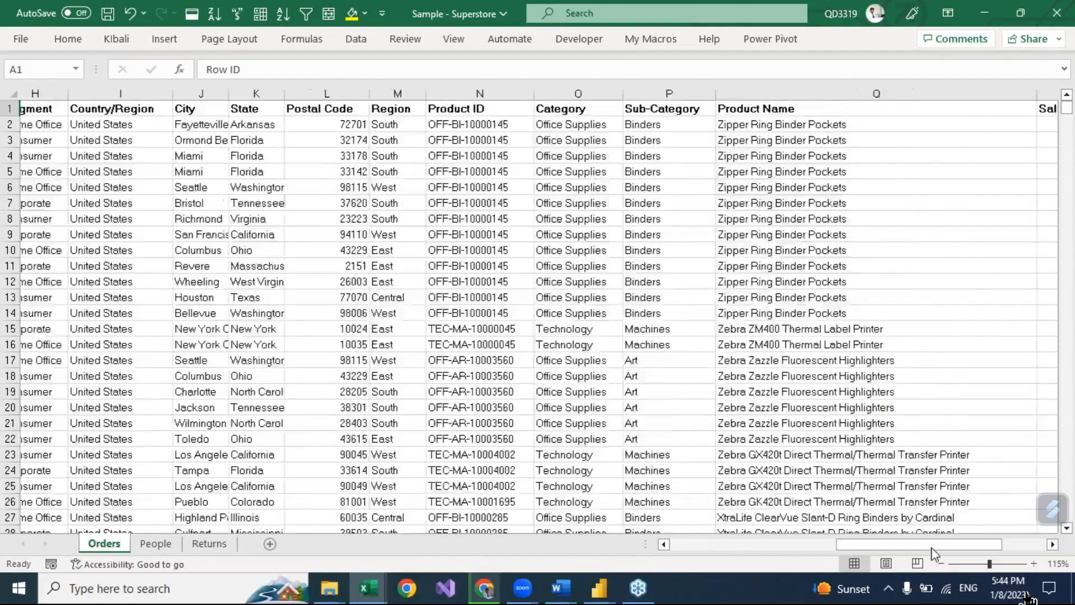
pyautogui.click(954, 122)
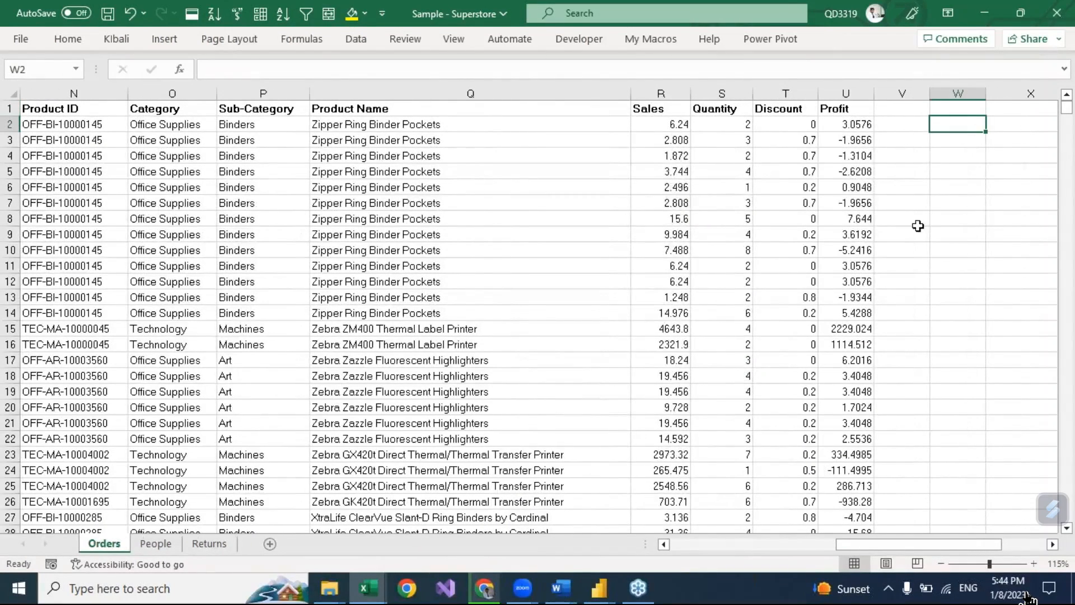
pyautogui.write('=sum(')
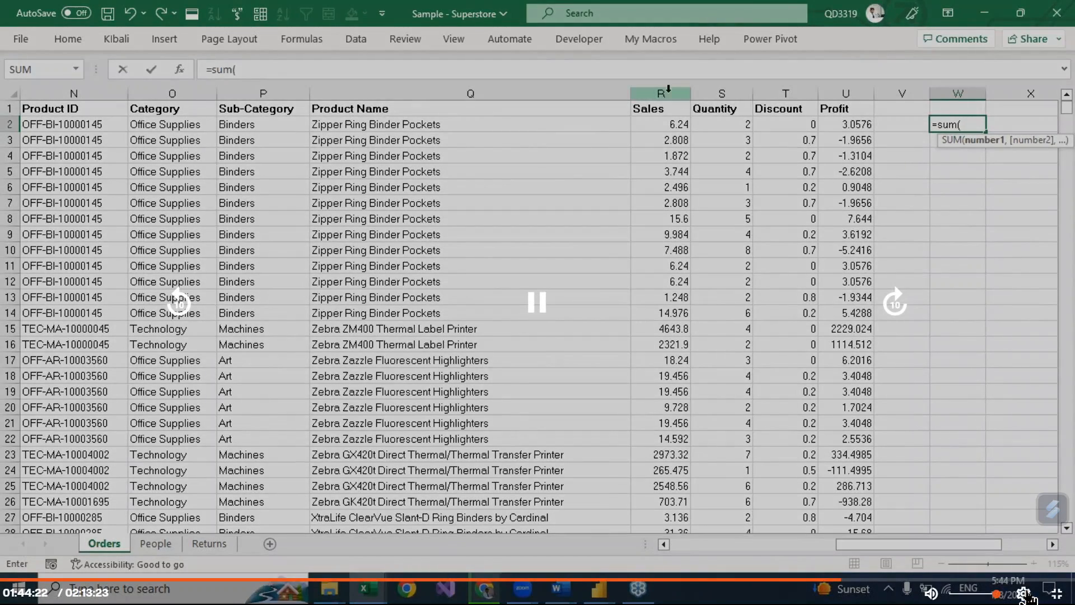
pyautogui.click(661, 93)
pyautogui.write(')')
pyautogui.press('Return')
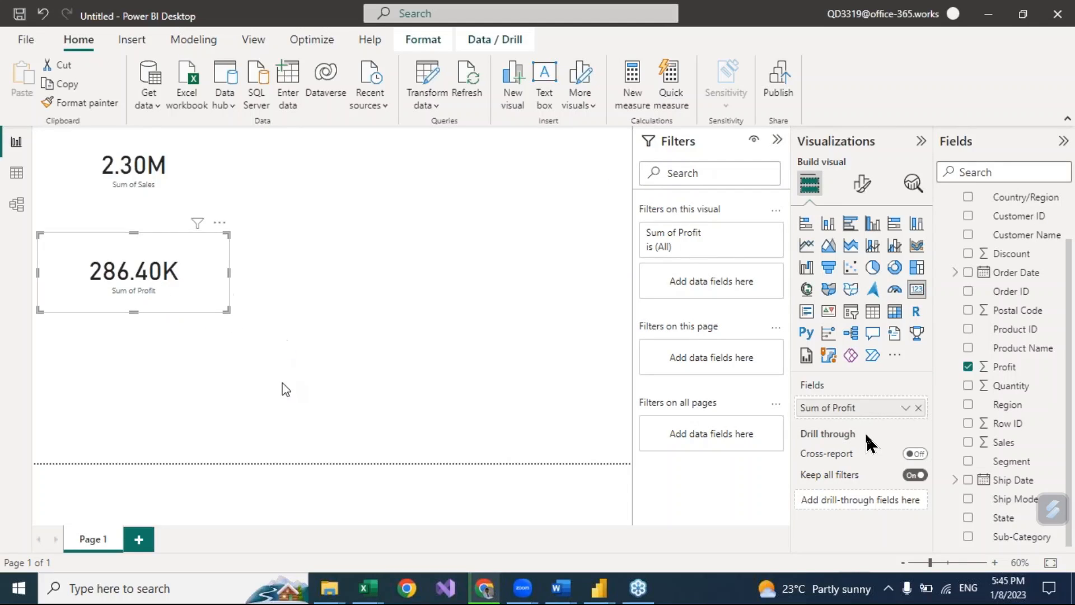
# Add a third card visual to the Power BI Desktop report page showing the sum of Quantity, and make the card smaller
pyautogui.click(180, 506)
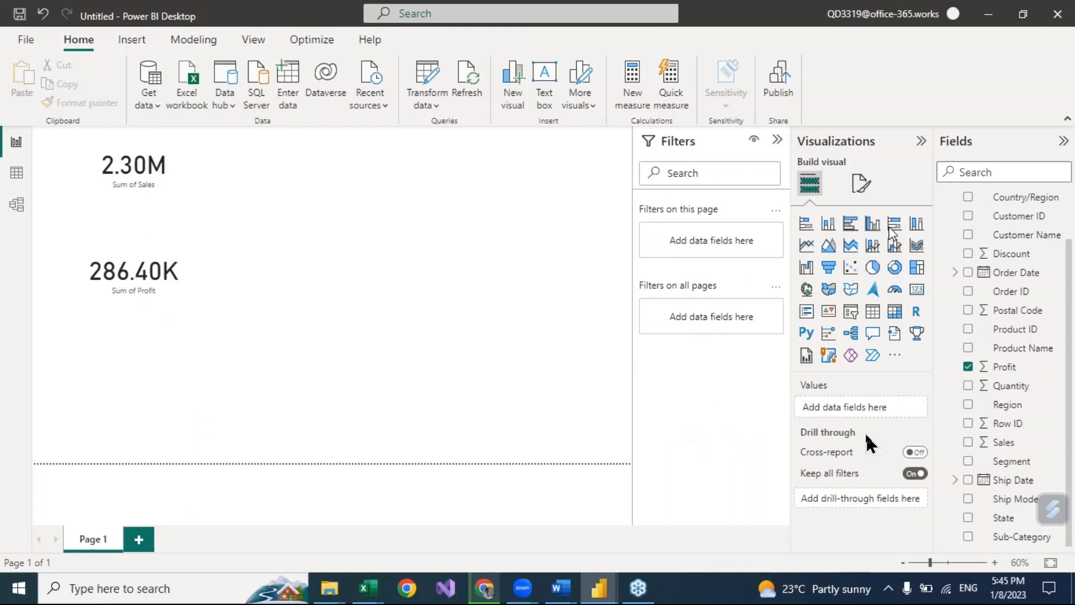
pyautogui.click(917, 297)
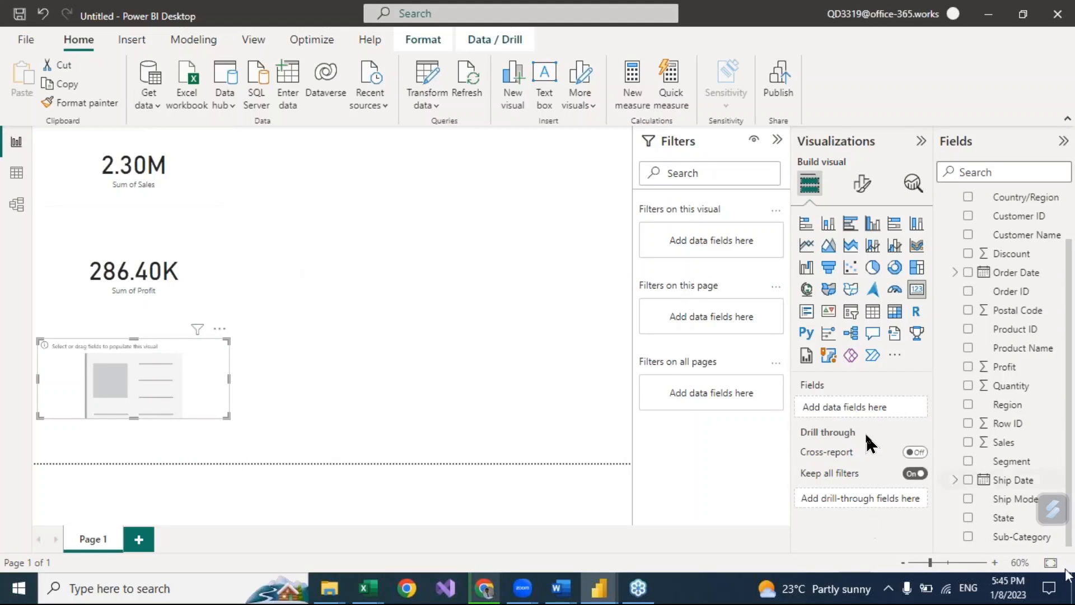
pyautogui.click(968, 385)
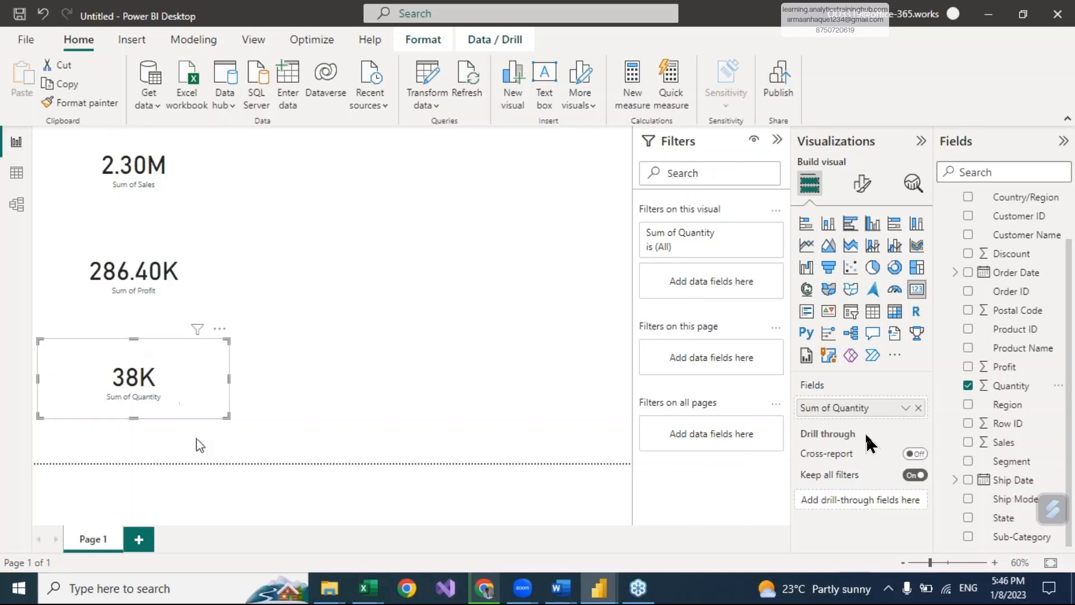
pyautogui.moveTo(227, 415); pyautogui.dragTo(194, 404)
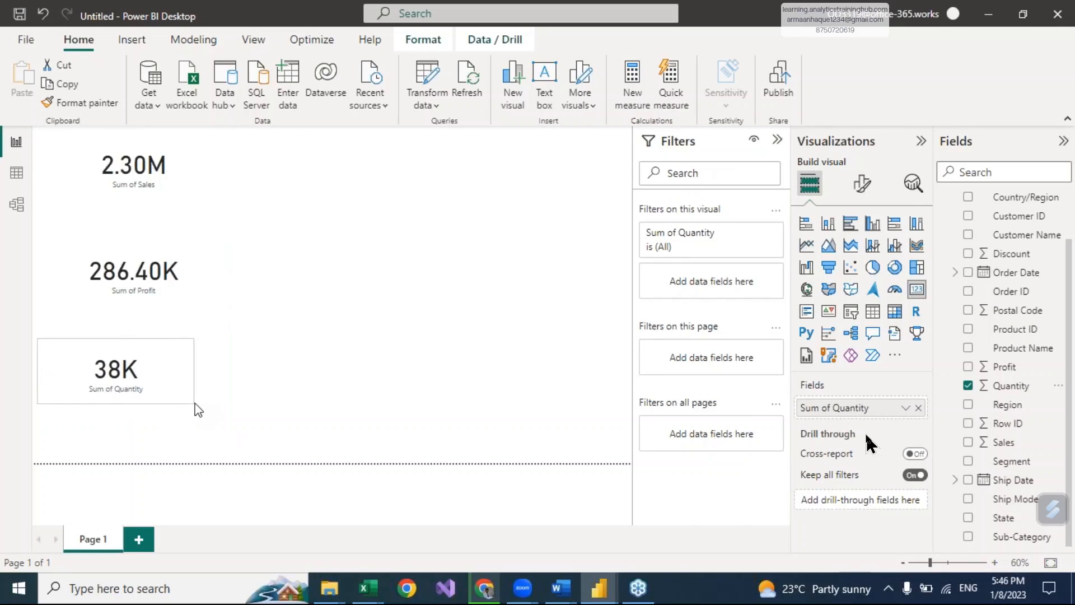
# Add a table visual beside the cards showing Category with the sum of Sales, and make it taller
pyautogui.click(461, 282)
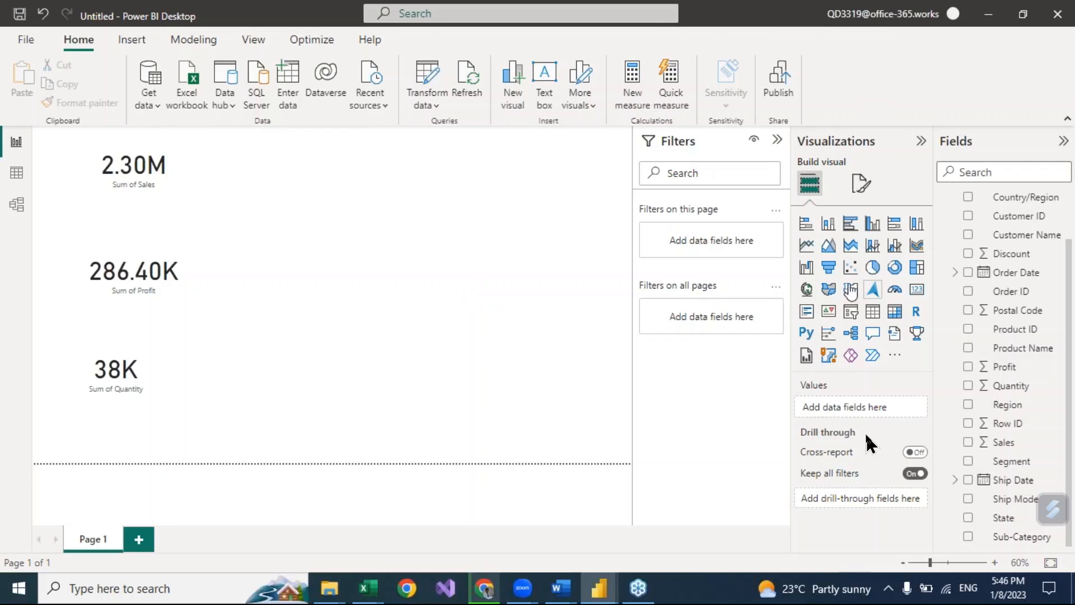
pyautogui.click(874, 317)
pyautogui.moveTo(263, 370); pyautogui.dragTo(319, 213)
pyautogui.moveTo(407, 250); pyautogui.dragTo(428, 412)
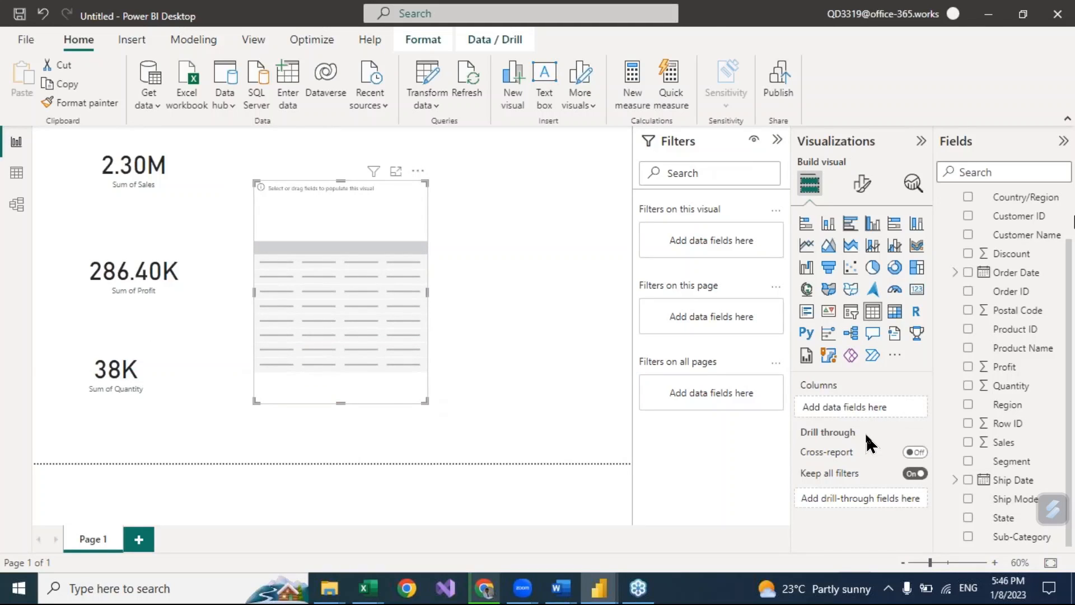
pyautogui.scroll(2, 1005, 311)
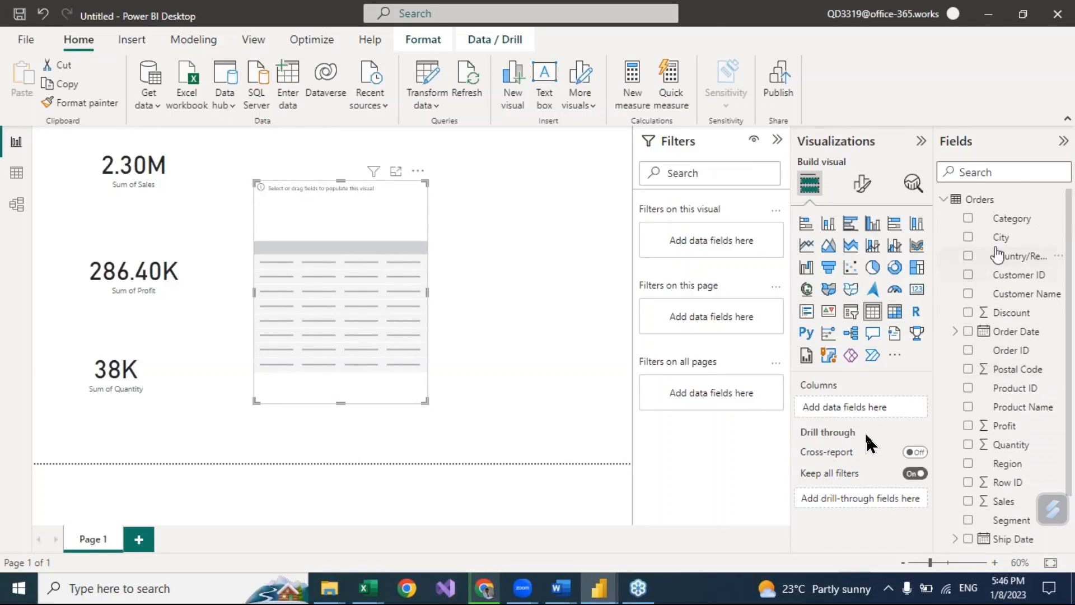
pyautogui.click(968, 219)
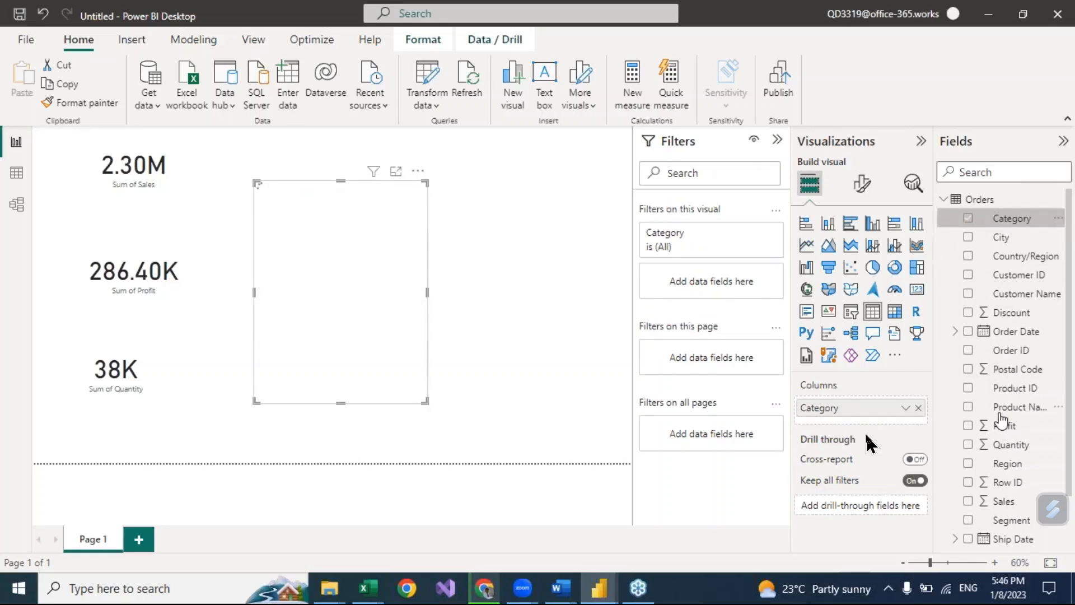
pyautogui.click(968, 501)
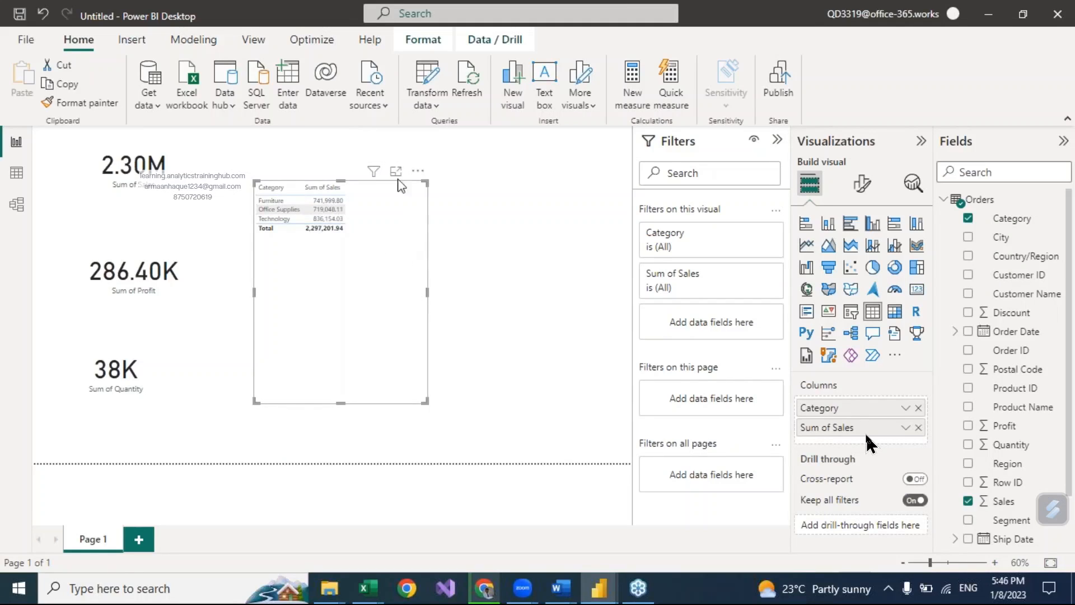
# Apply a different built-in Power BI theme with larger text to the report
pyautogui.click(259, 42)
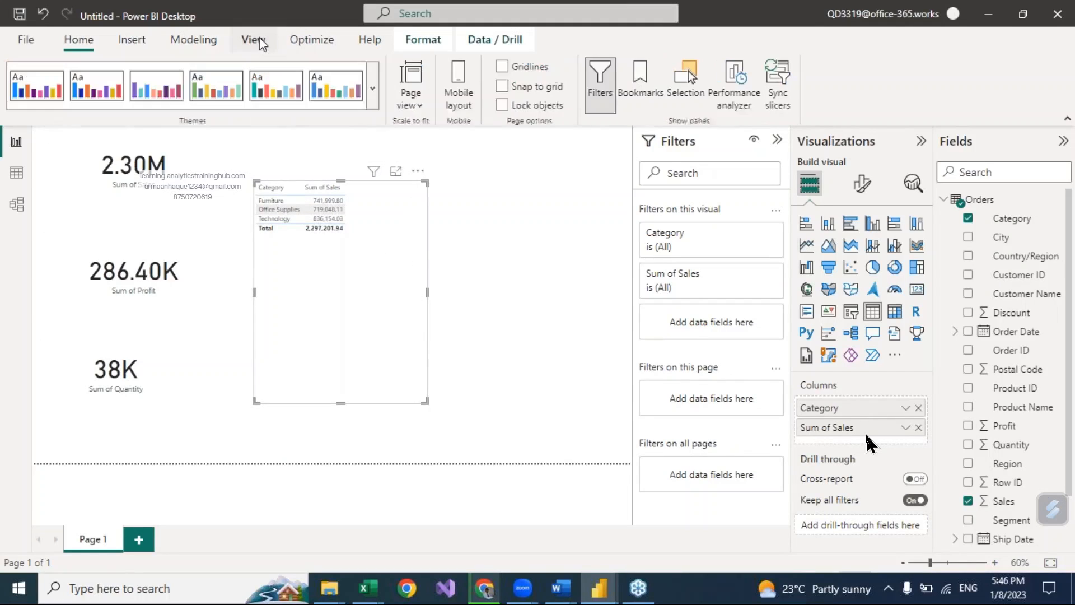
pyautogui.click(374, 88)
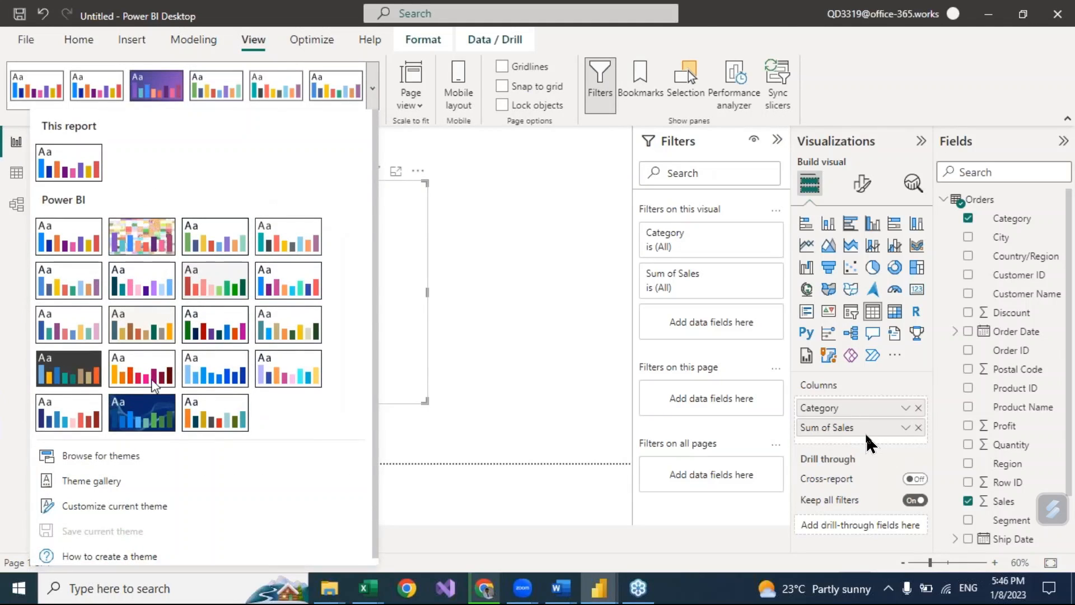
pyautogui.click(371, 301)
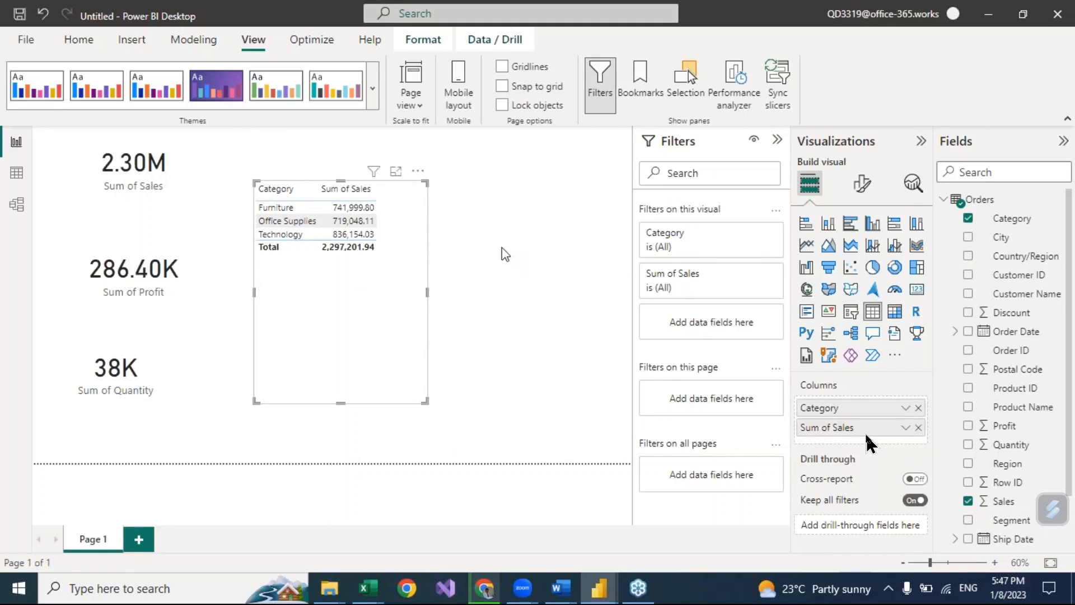
# Shrink the Category table visual slightly in width and height
pyautogui.click(422, 390)
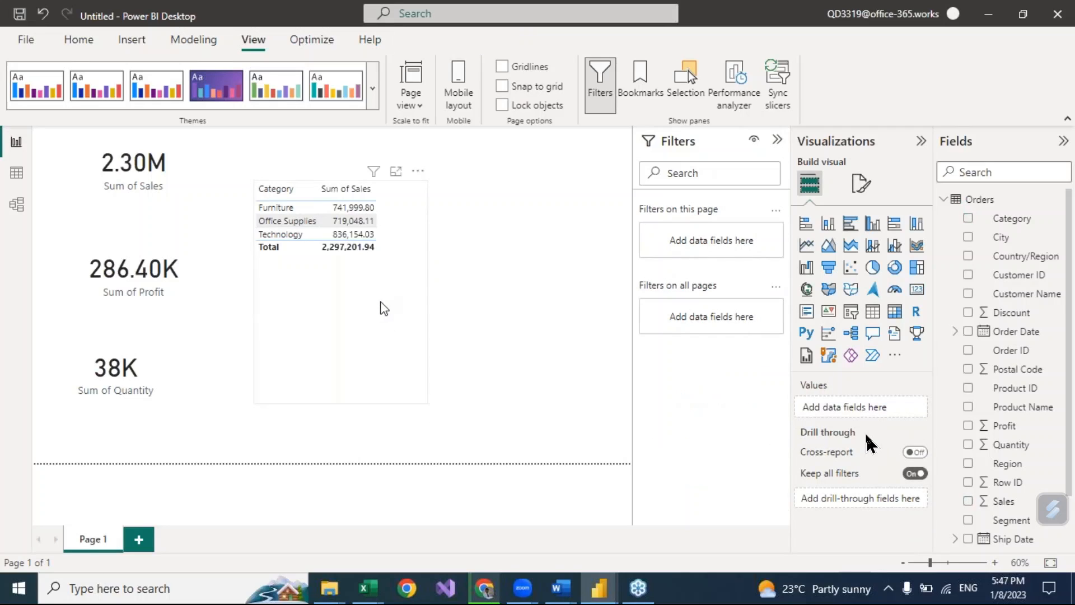
pyautogui.click(411, 395)
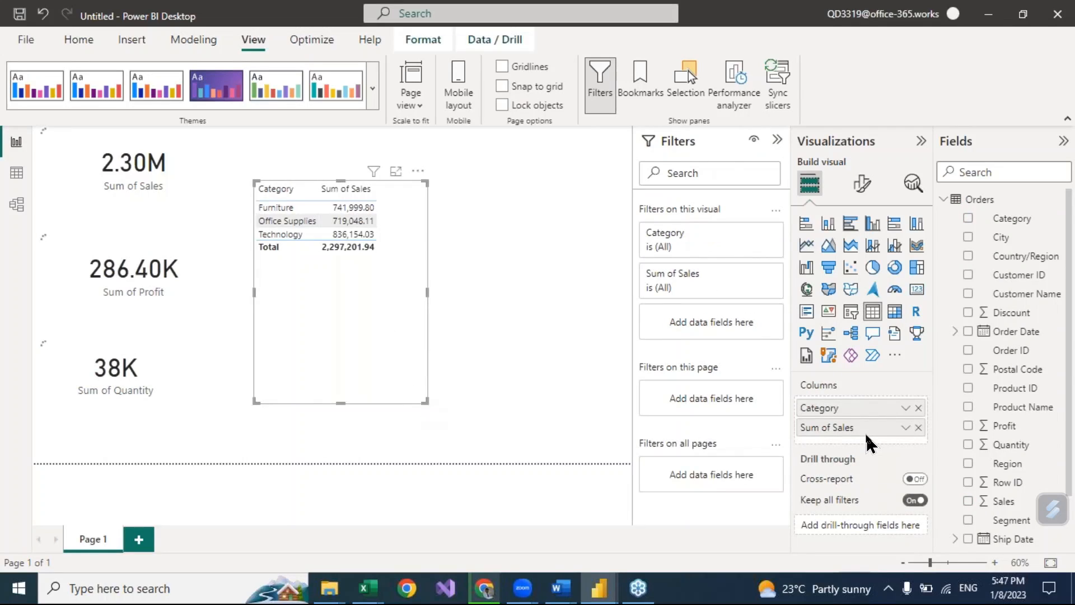
pyautogui.moveTo(423, 403); pyautogui.dragTo(398, 378)
# Add a second table visual showing Sub-Category with the sum of Sales, and enlarge it up to the page's top edge
pyautogui.click(500, 293)
pyautogui.click(917, 290)
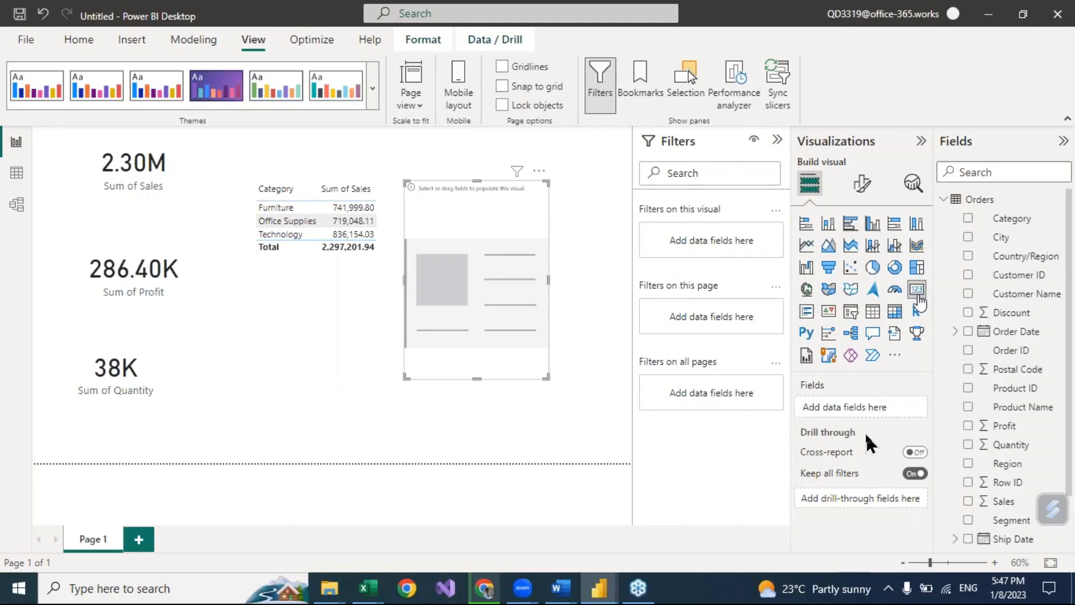
pyautogui.click(875, 316)
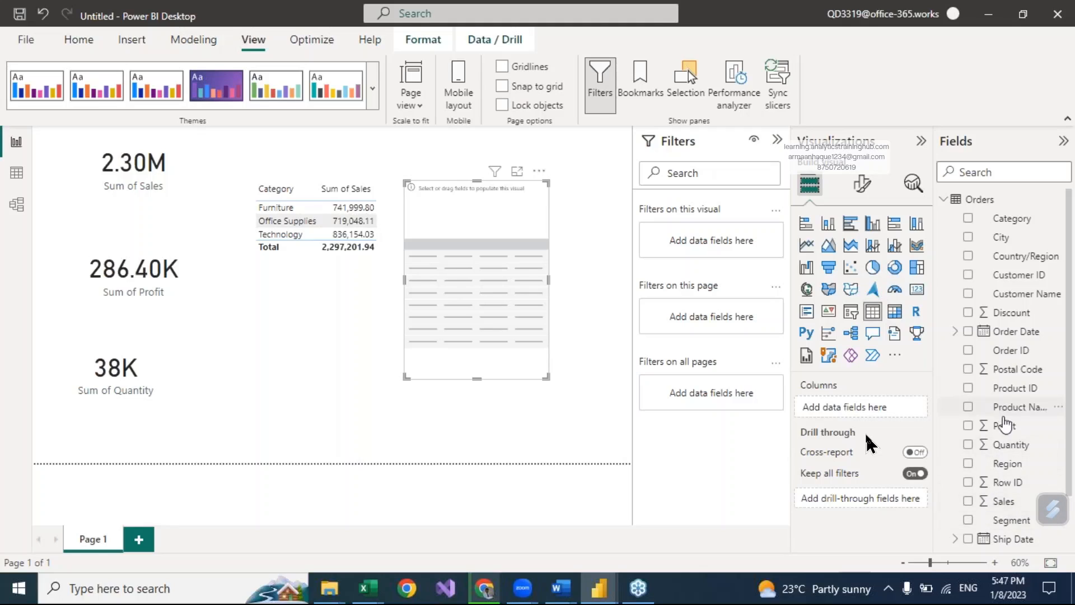
pyautogui.scroll(-1, 986, 476)
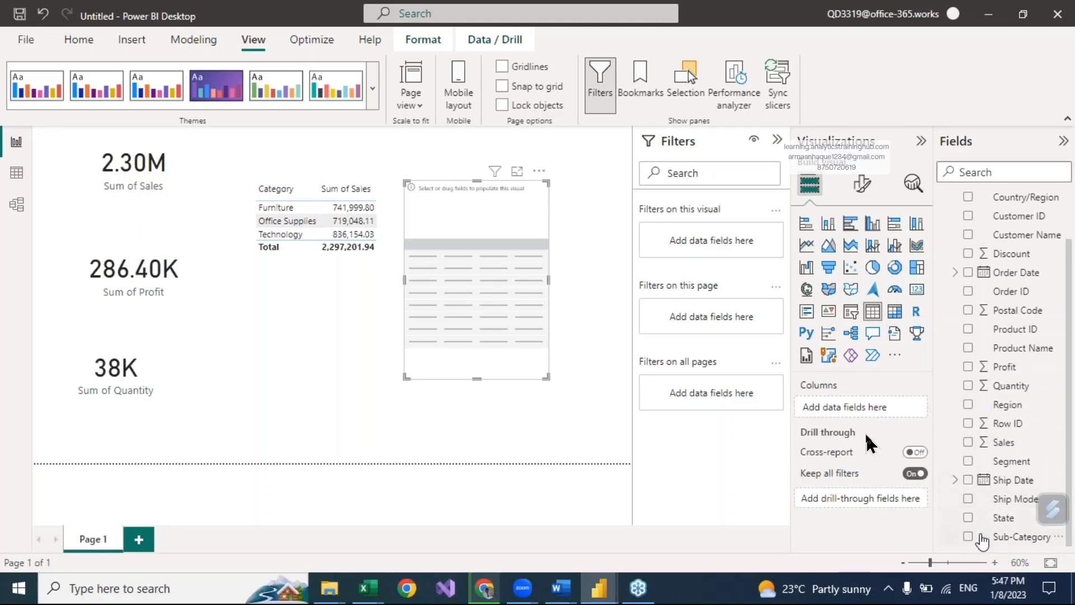
pyautogui.click(968, 536)
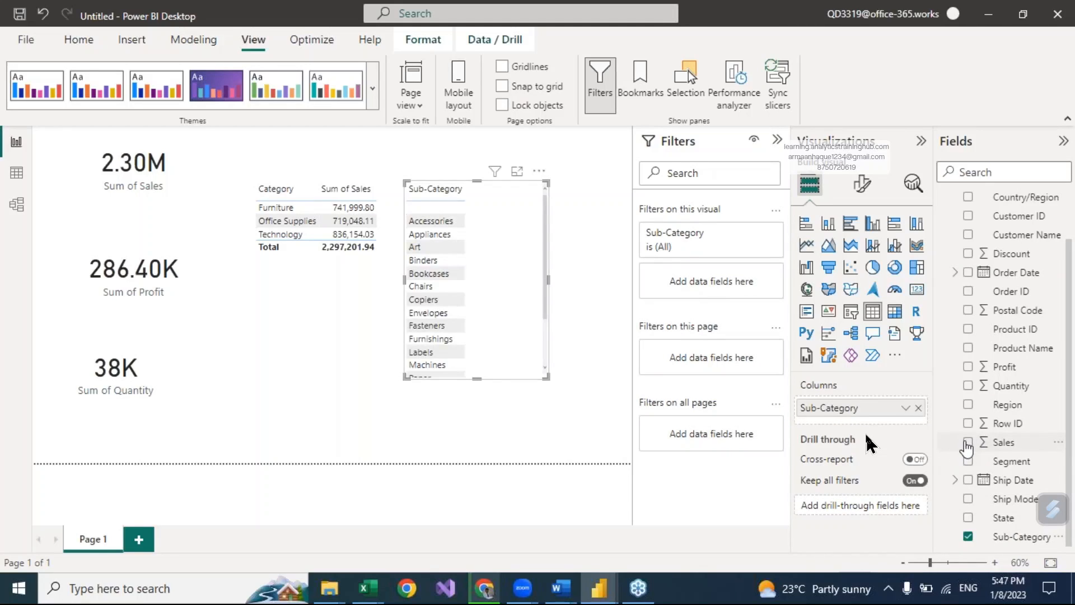
pyautogui.click(968, 443)
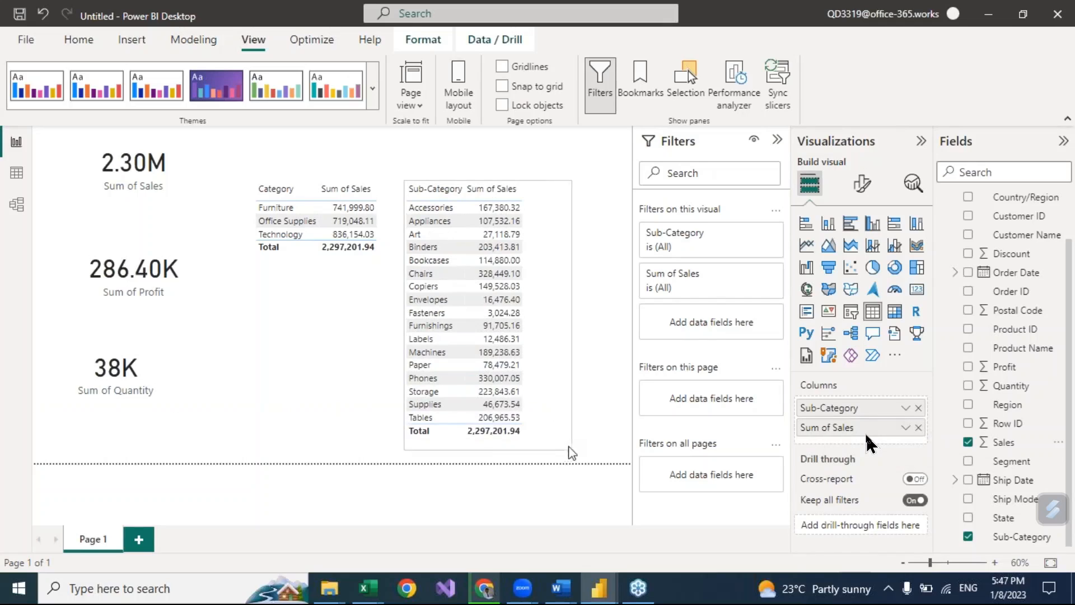
pyautogui.moveTo(487, 181); pyautogui.dragTo(489, 116)
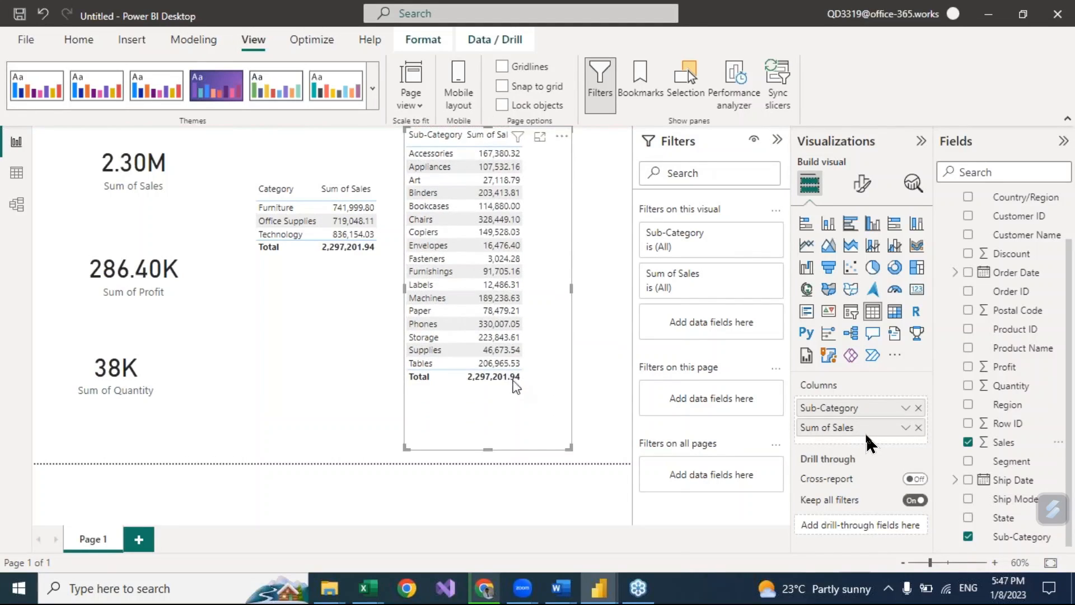
# Switch to the Sample - Superstore workbook in Excel to view the Orders data, and return to the Power BI Desktop report
pyautogui.moveTo(493, 305)
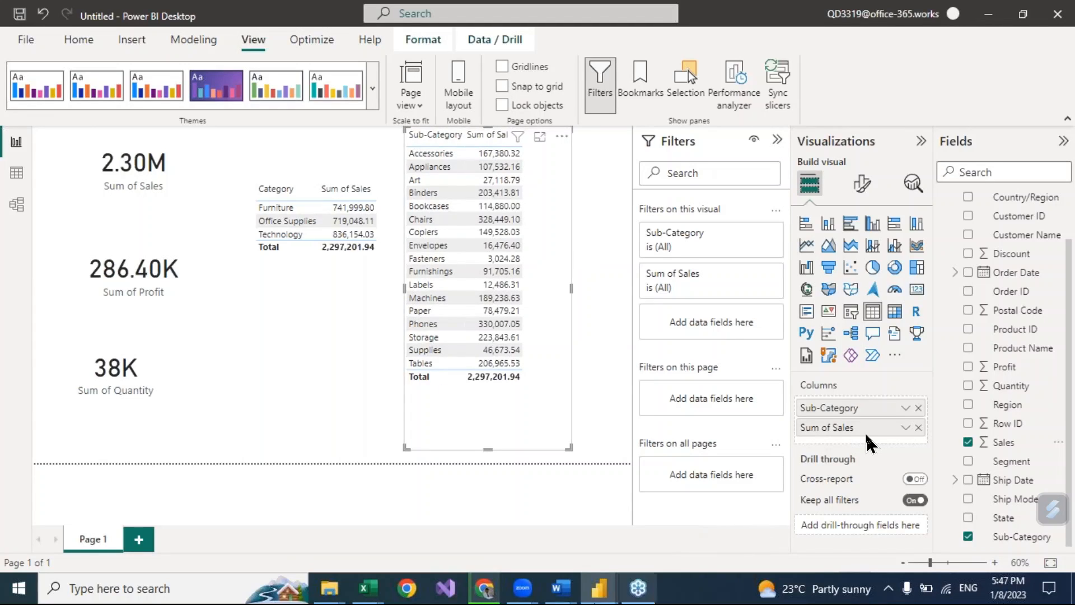
pyautogui.moveTo(365, 588)
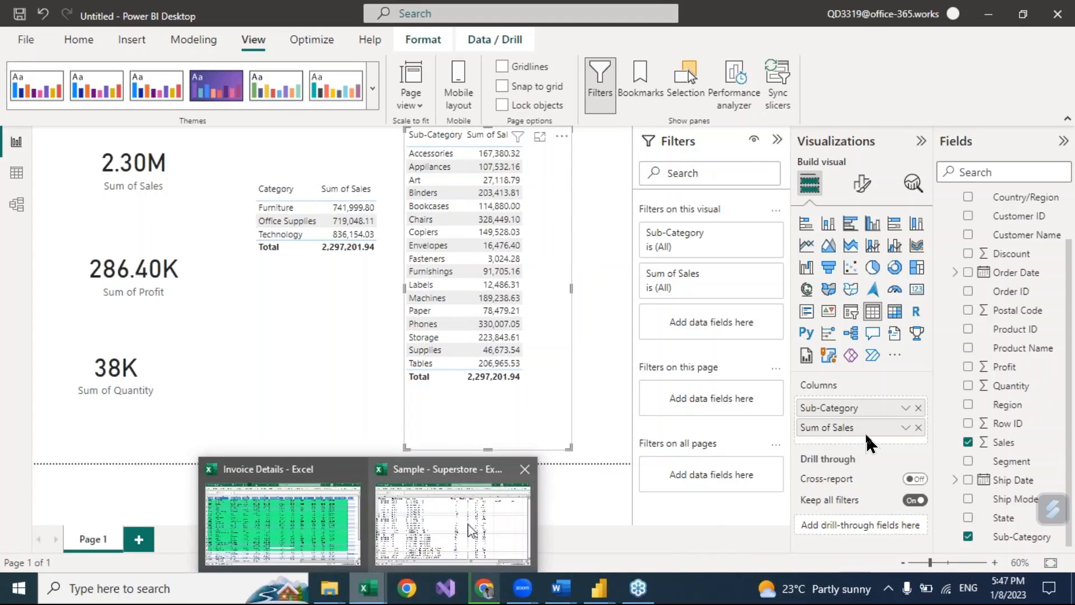
pyautogui.click(486, 522)
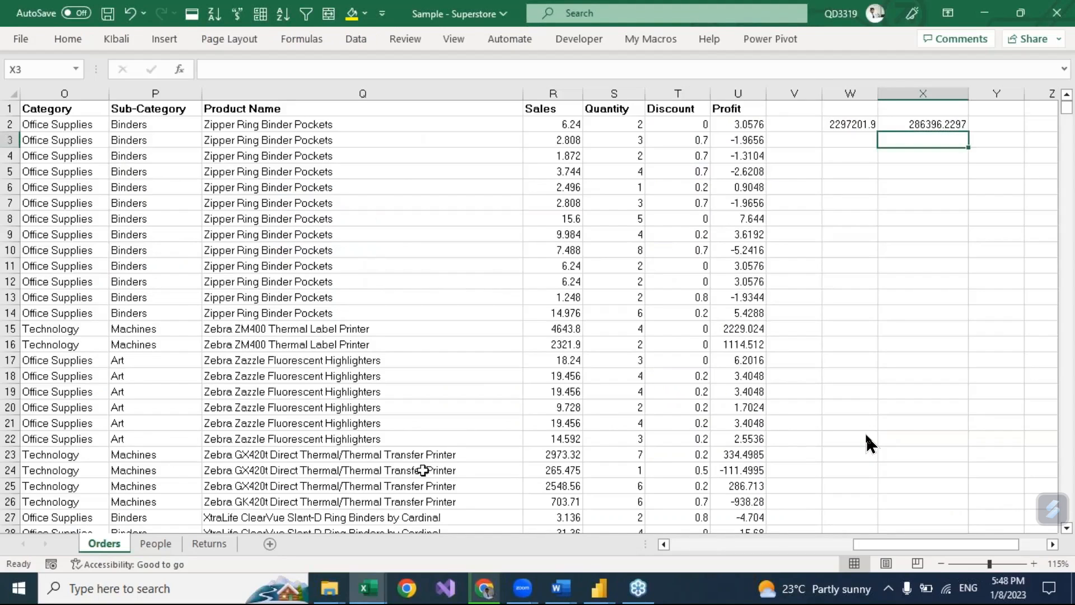
pyautogui.click(598, 588)
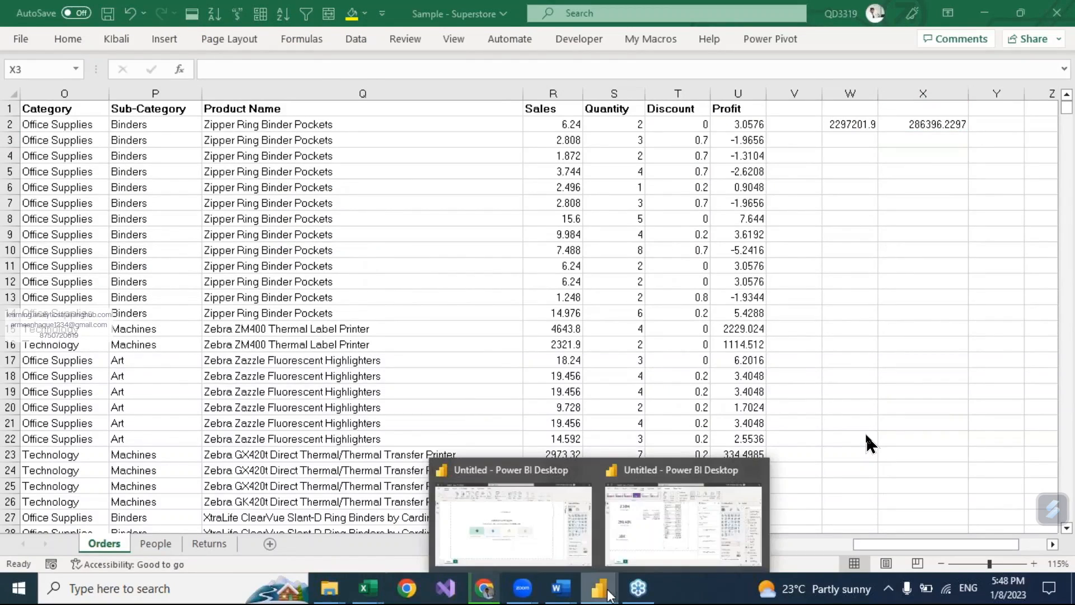
pyautogui.click(682, 537)
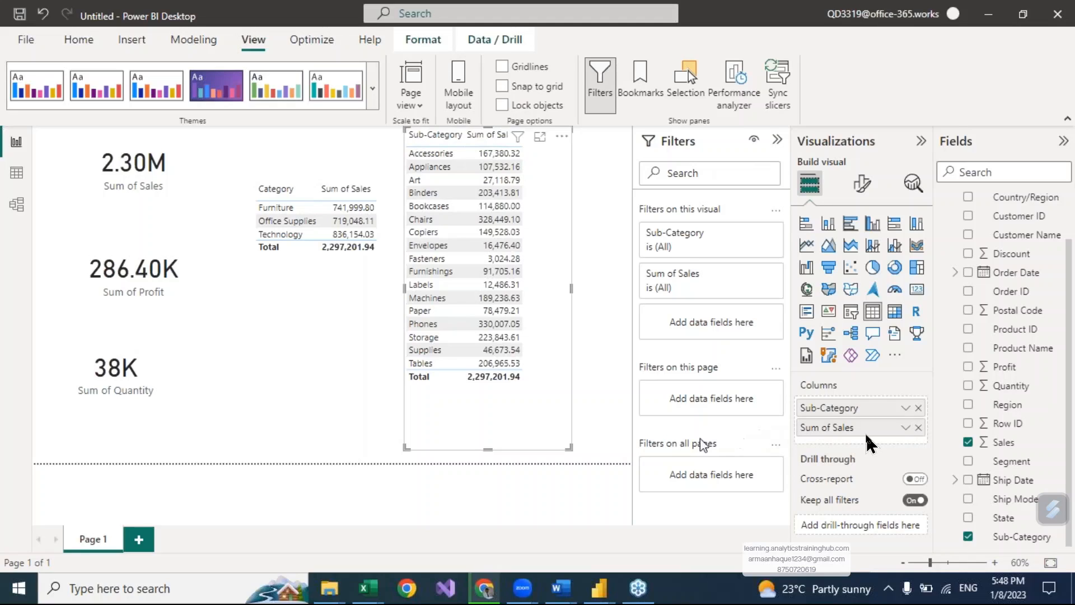
# Shorten the Category table visual so its frame ends just below the Total row
pyautogui.click(144, 195)
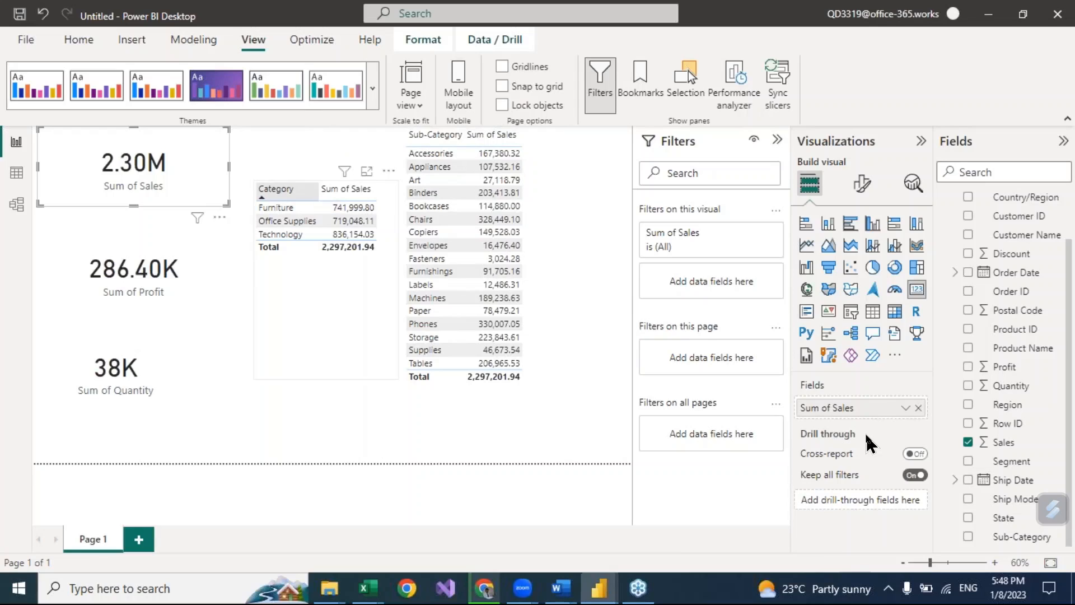
pyautogui.click(317, 200)
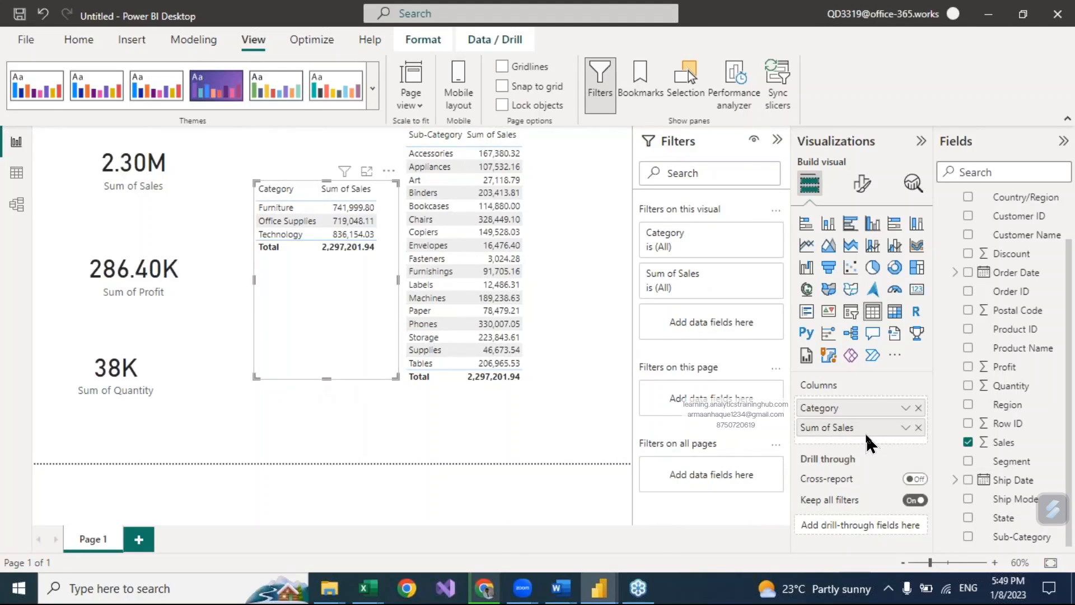
pyautogui.moveTo(325, 377); pyautogui.dragTo(335, 270)
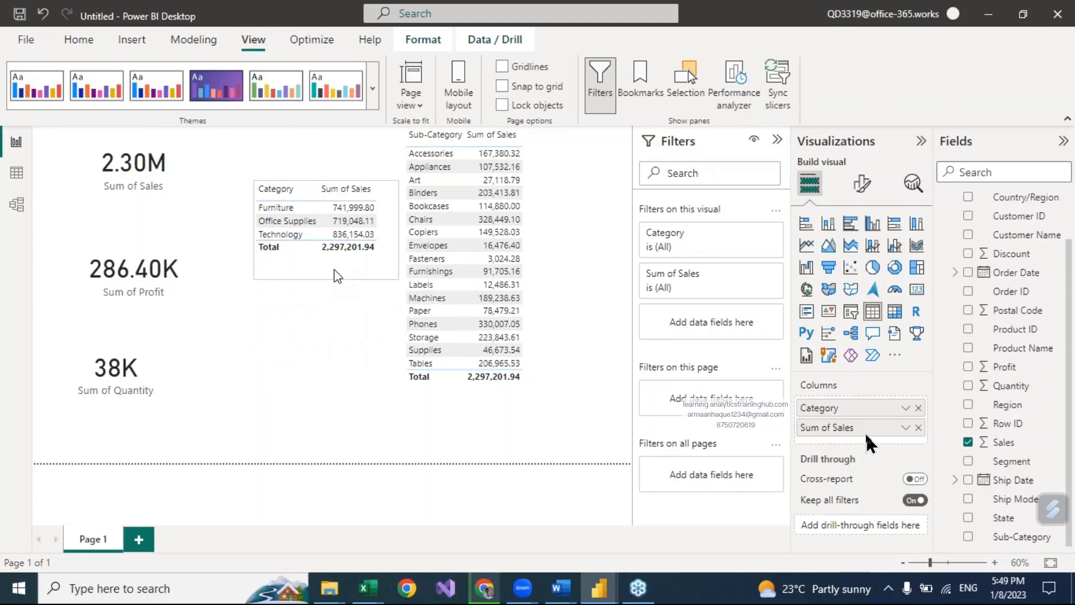
pyautogui.click(320, 368)
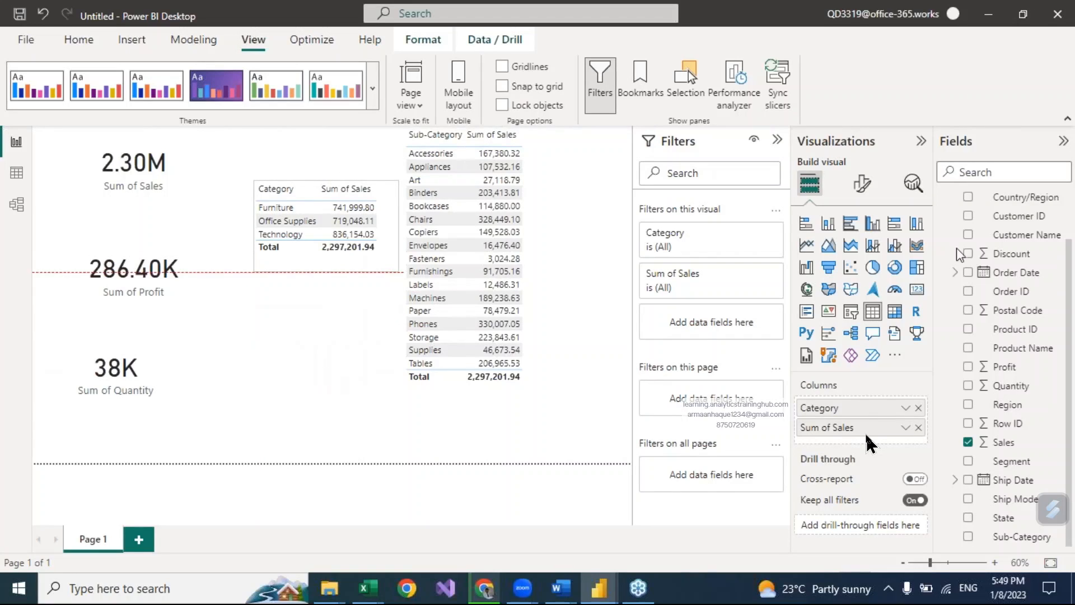
# Convert the Category table to a clustered column chart, enlarge it and move it closer to the cards
pyautogui.click(307, 187)
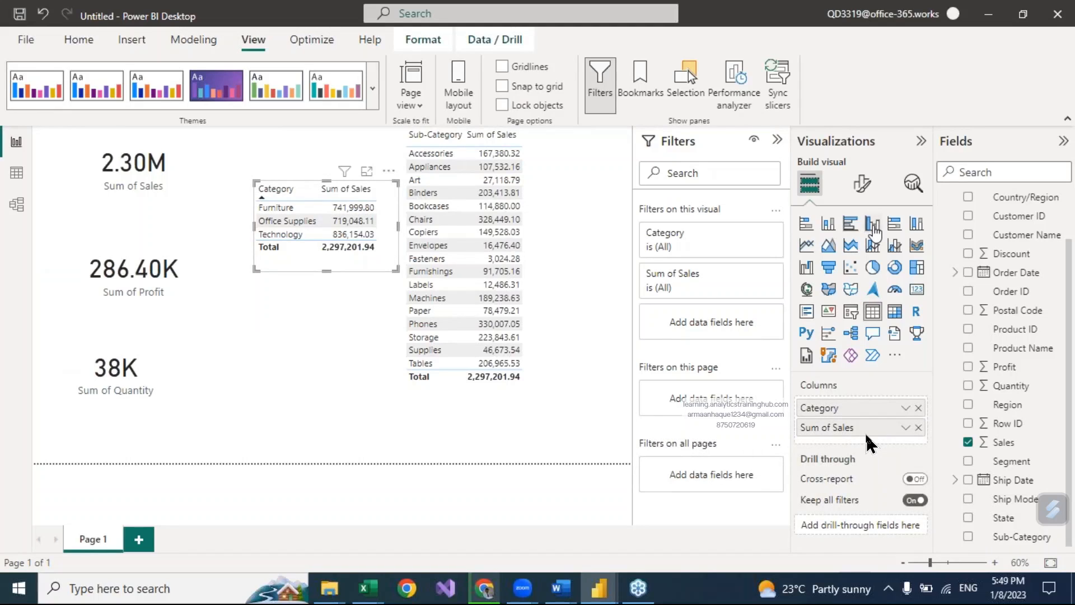
pyautogui.click(873, 225)
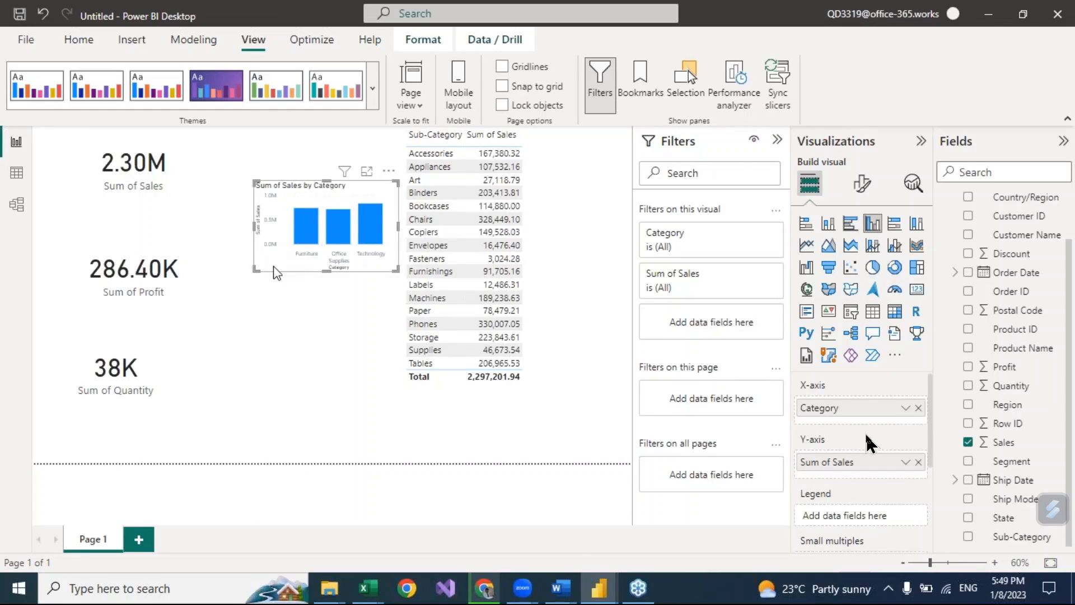
pyautogui.moveTo(256, 269); pyautogui.dragTo(230, 401)
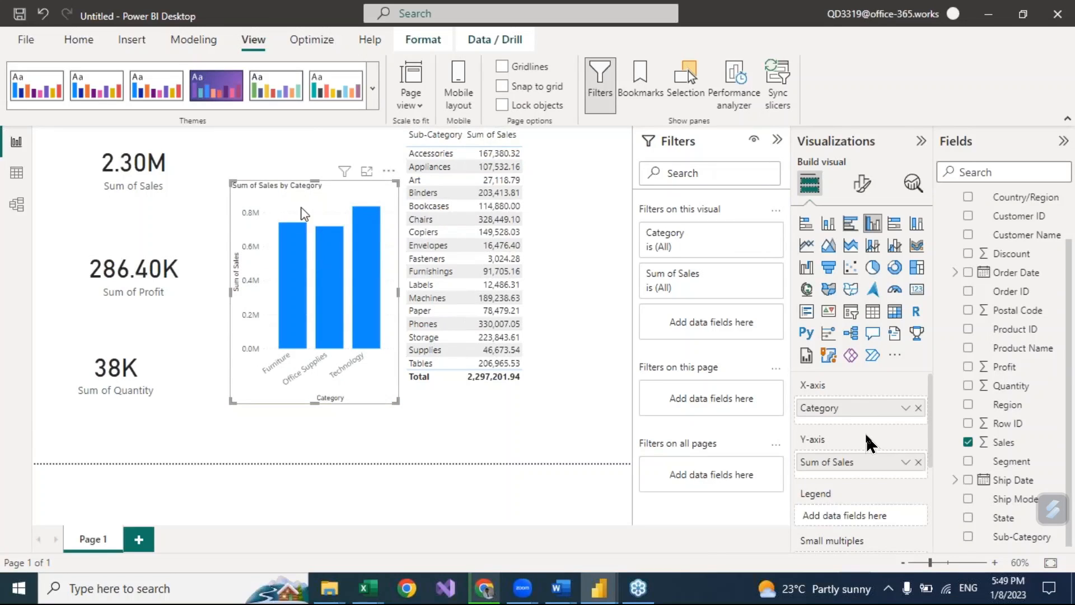
pyautogui.moveTo(269, 188); pyautogui.dragTo(233, 188)
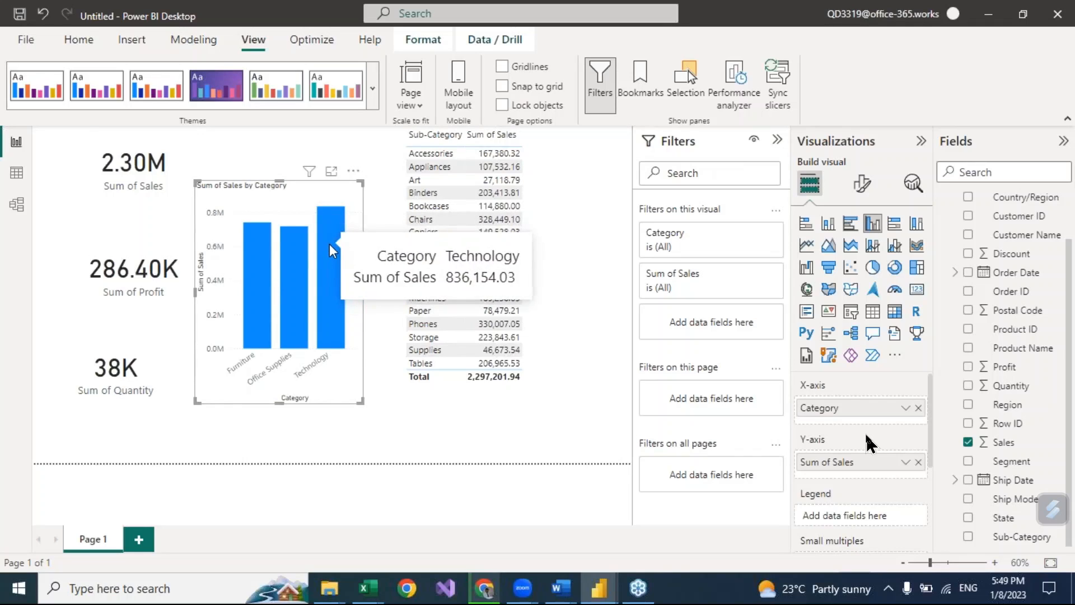
pyautogui.moveTo(275, 261)
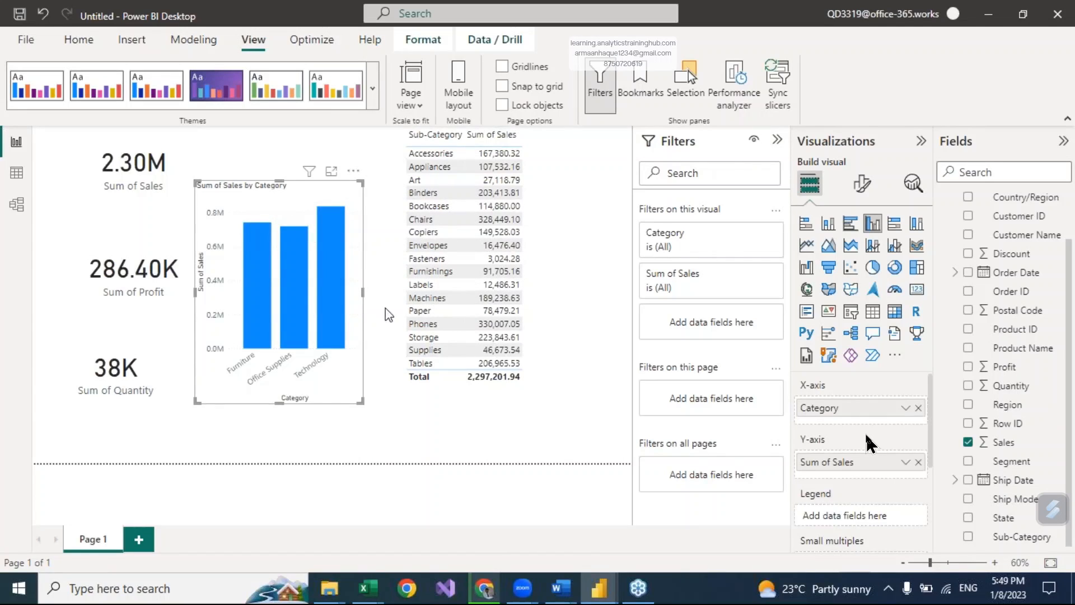
# Convert the Sub-Category table to a clustered bar chart sorted by Sum of Sales, and widen it on both sides
pyautogui.click(468, 139)
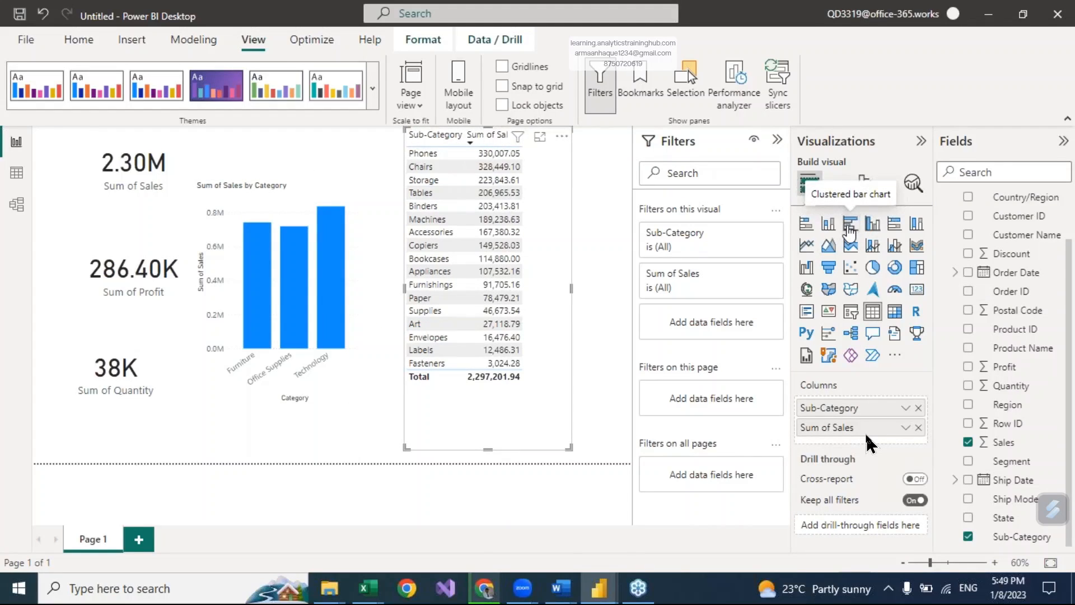
pyautogui.click(850, 225)
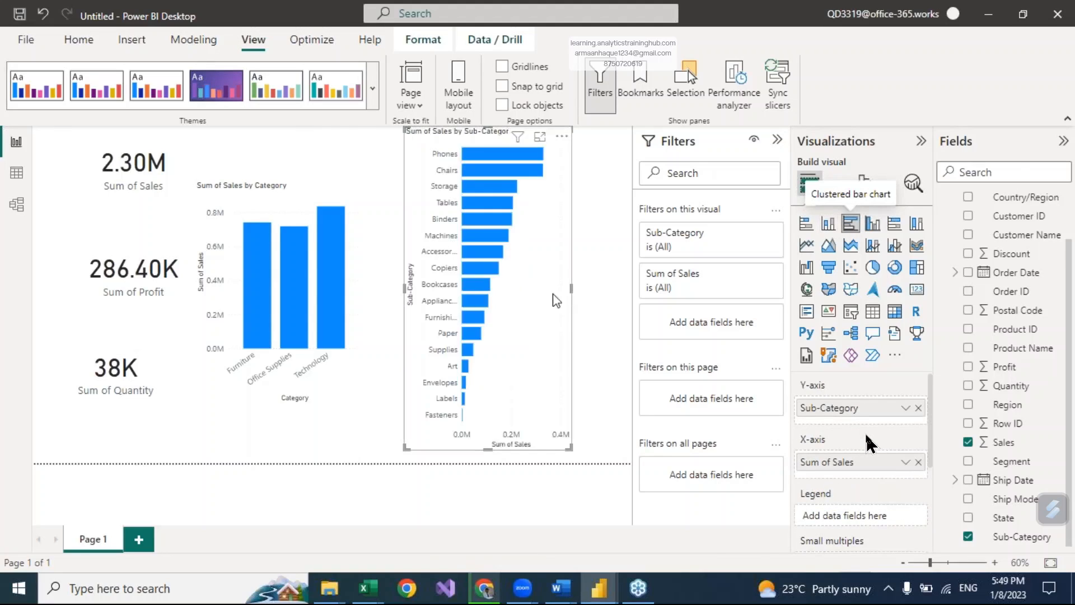
pyautogui.moveTo(571, 288); pyautogui.dragTo(638, 294)
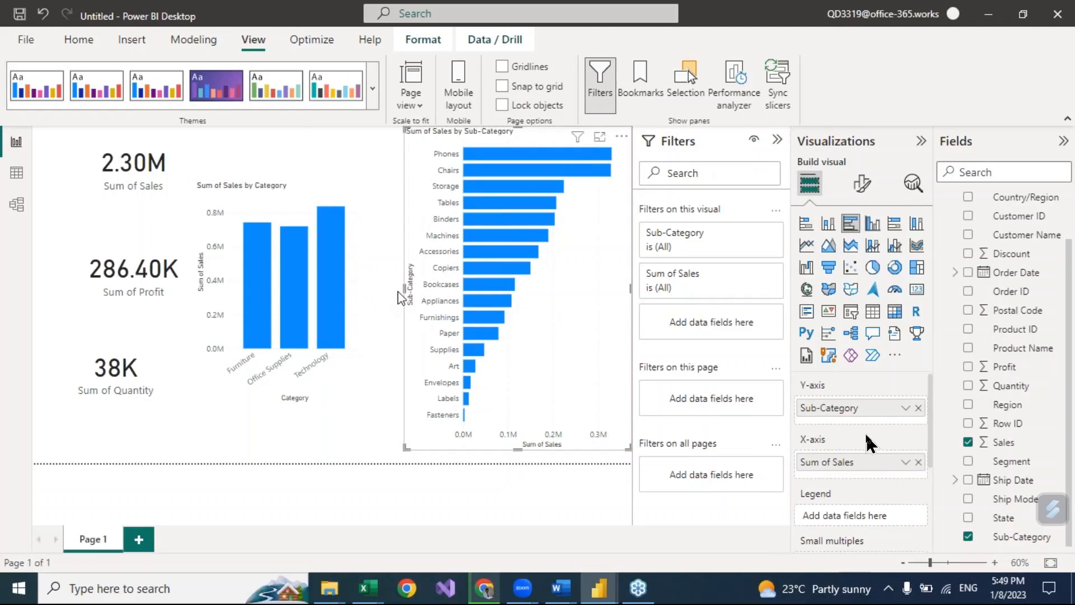
pyautogui.moveTo(407, 300); pyautogui.dragTo(367, 305)
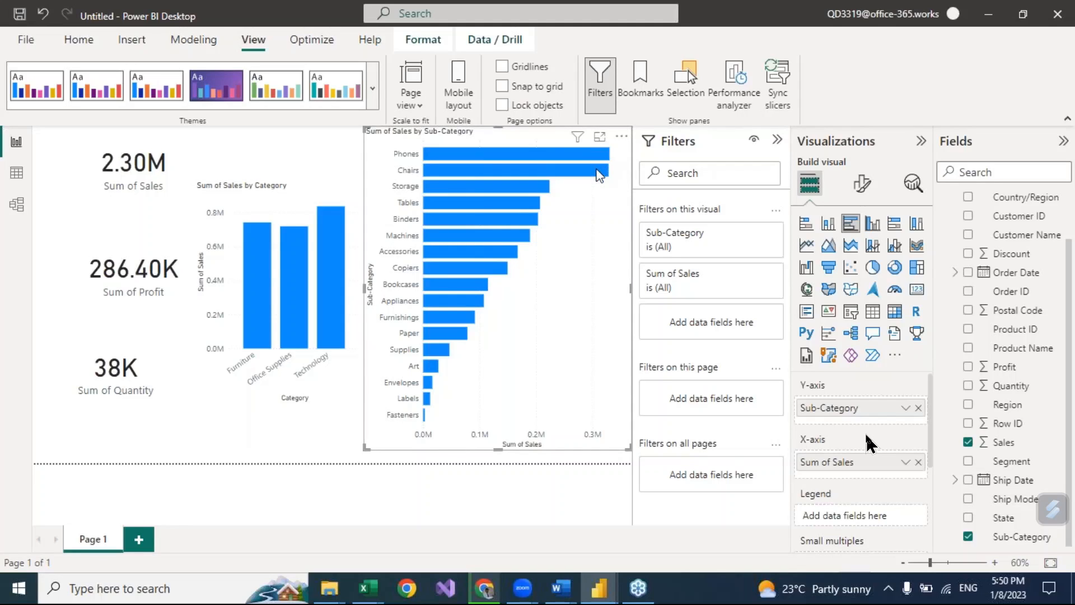
pyautogui.moveTo(598, 169)
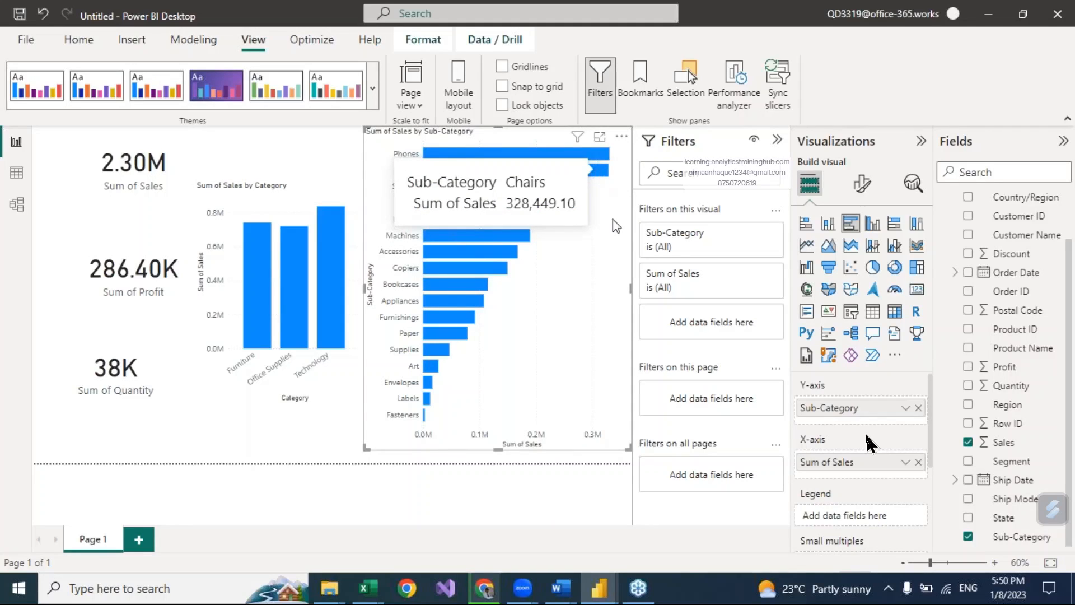
# Reorder the Sub-Category bar chart alphabetically by converting it to a table, sorting by Sub-Category, and changing it back to a clustered bar chart
pyautogui.click(872, 311)
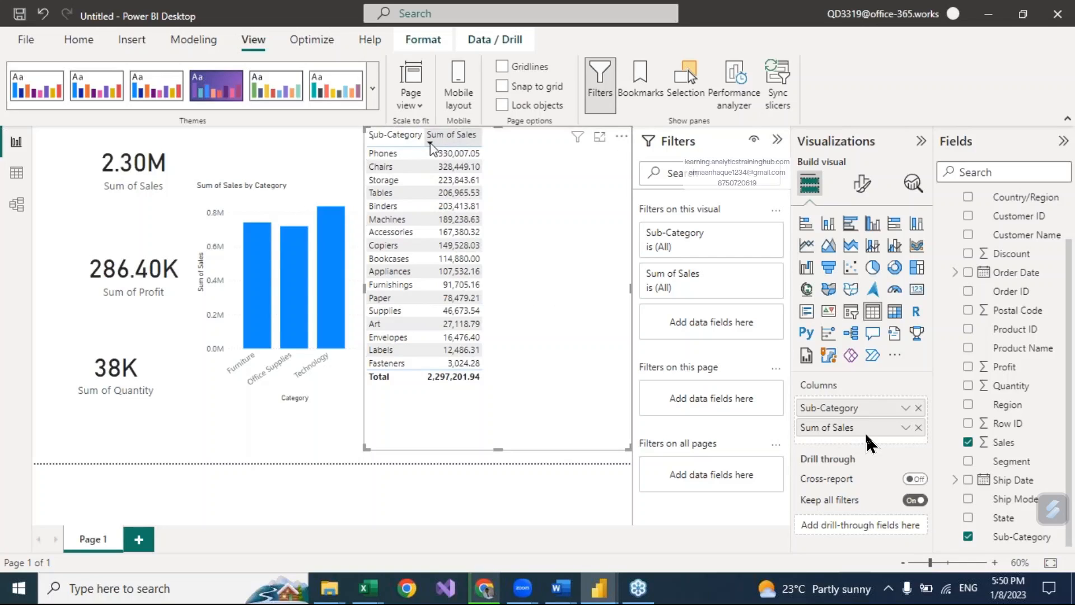
pyautogui.click(440, 136)
pyautogui.click(393, 143)
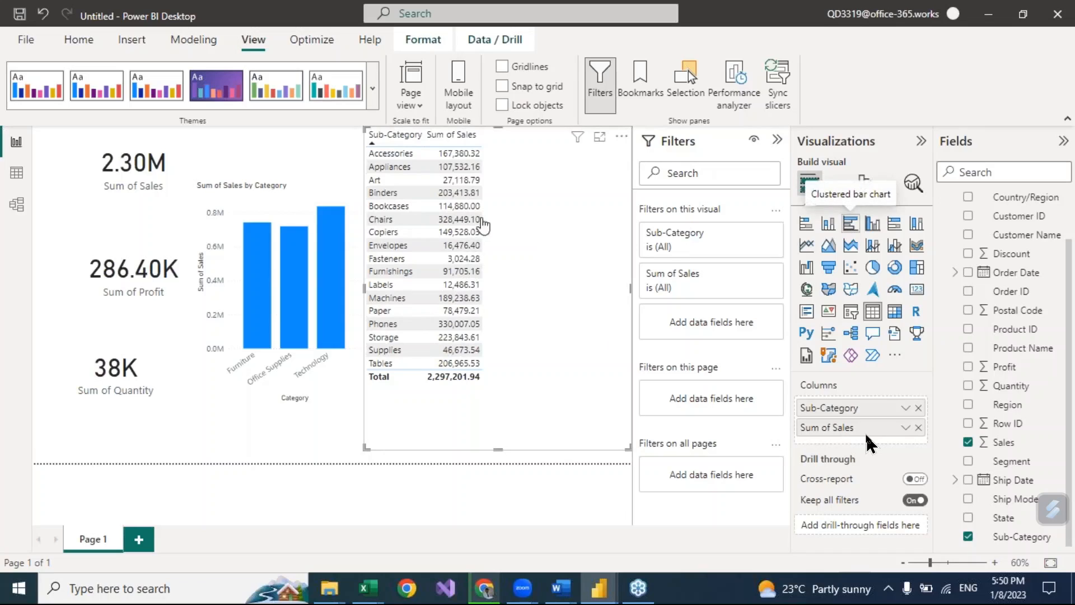
pyautogui.click(850, 223)
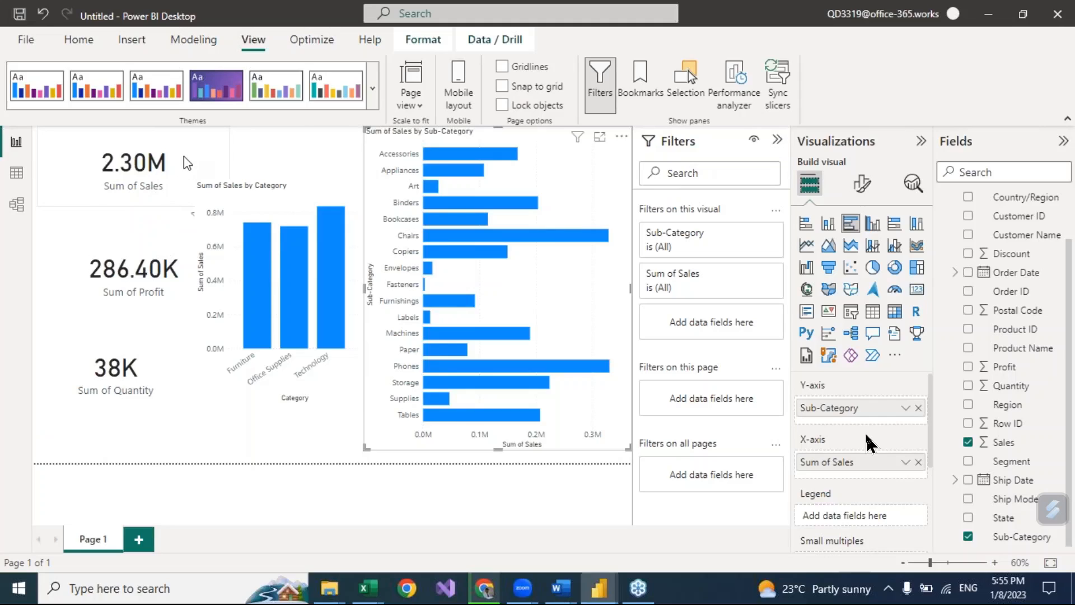
# Cross-filter the report from the Category column chart by Furniture, Technology, Office Supplies and Furniture again to compare the cards
pyautogui.click(167, 154)
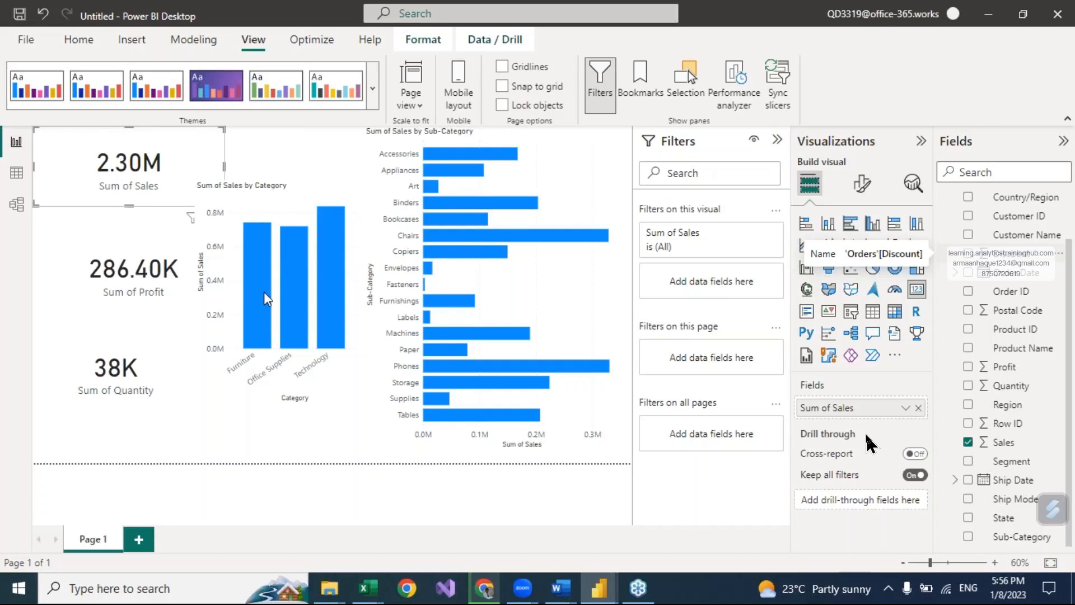
pyautogui.click(262, 317)
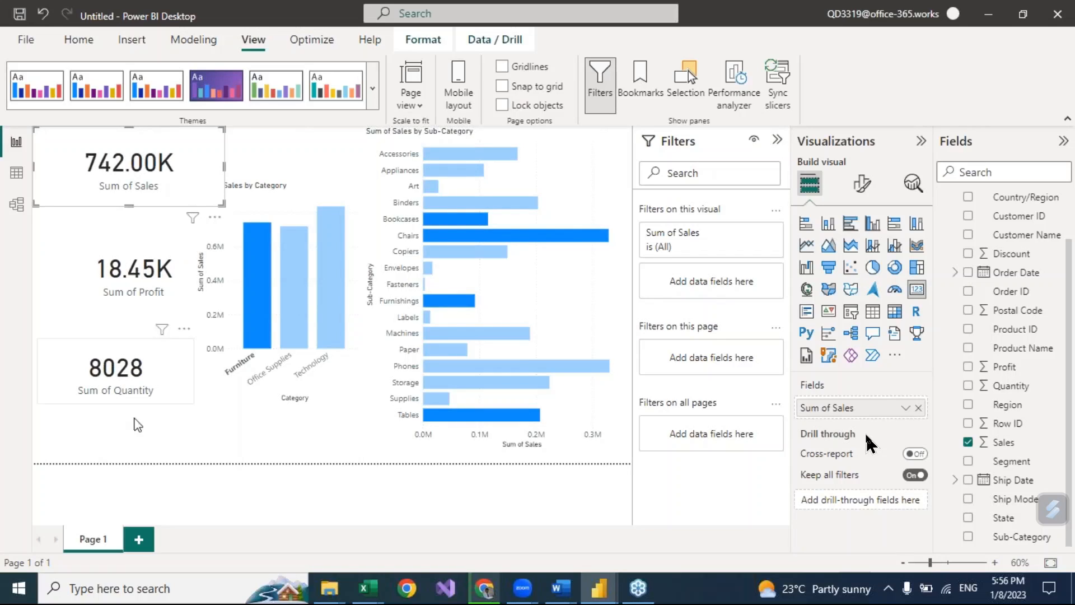
pyautogui.click(335, 271)
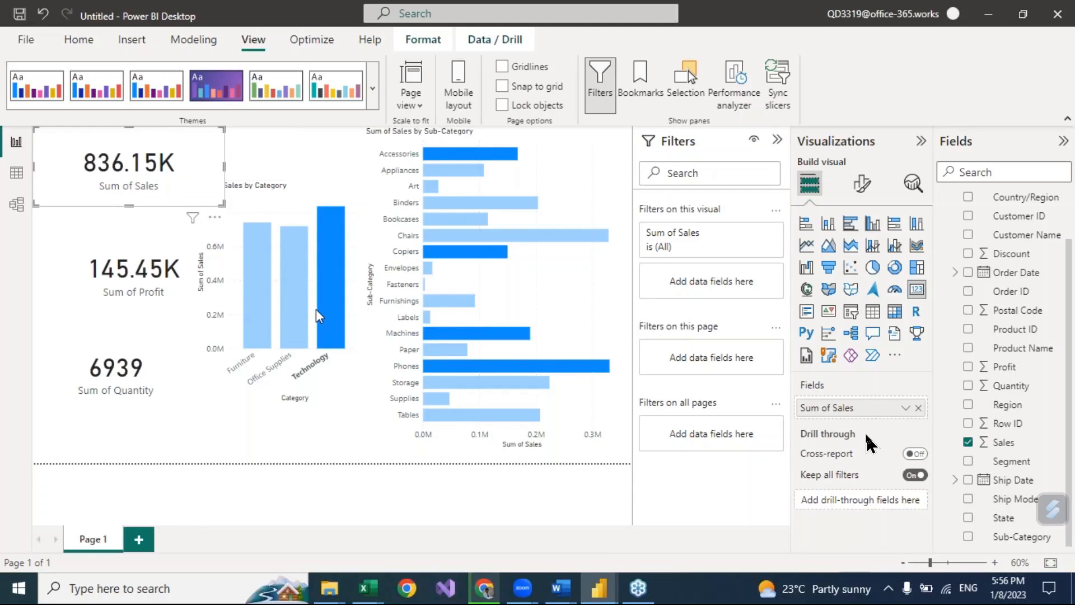
pyautogui.click(288, 303)
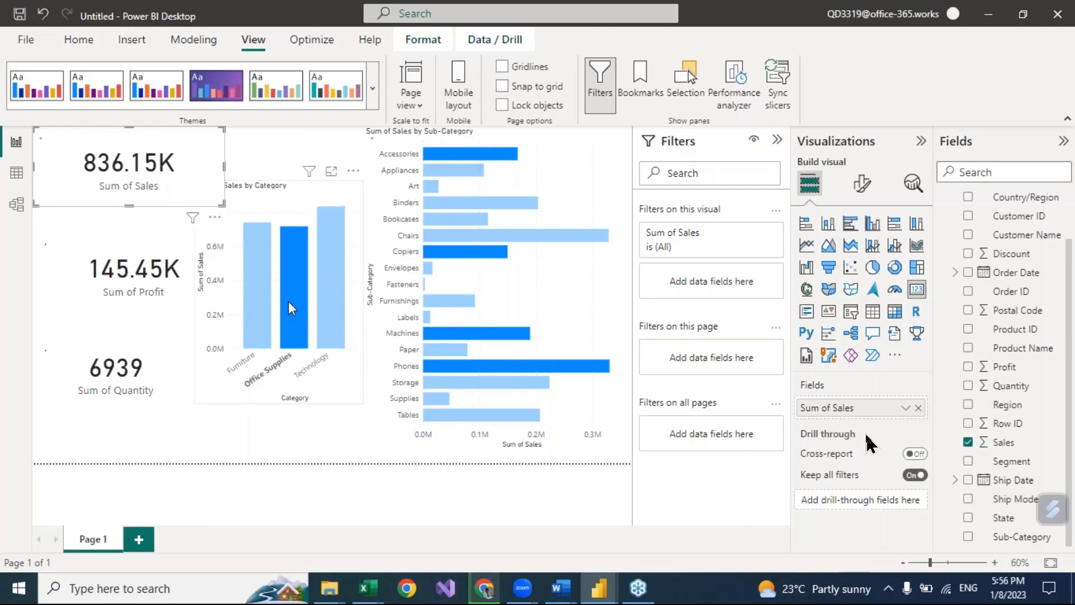
pyautogui.click(260, 304)
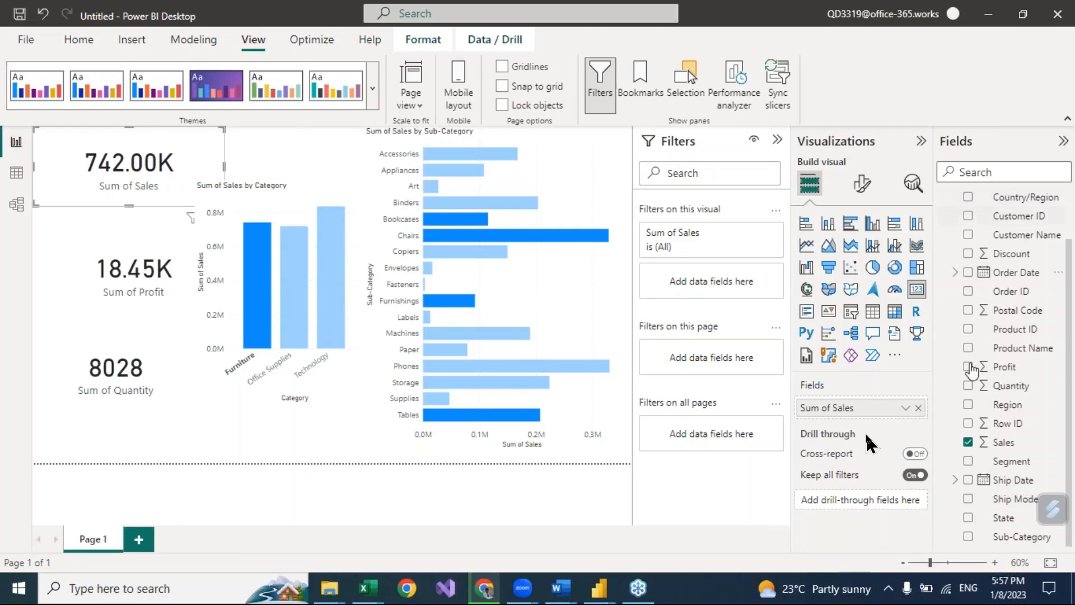
# Open the Data view and display the rows of the imported Orders table
pyautogui.click(17, 175)
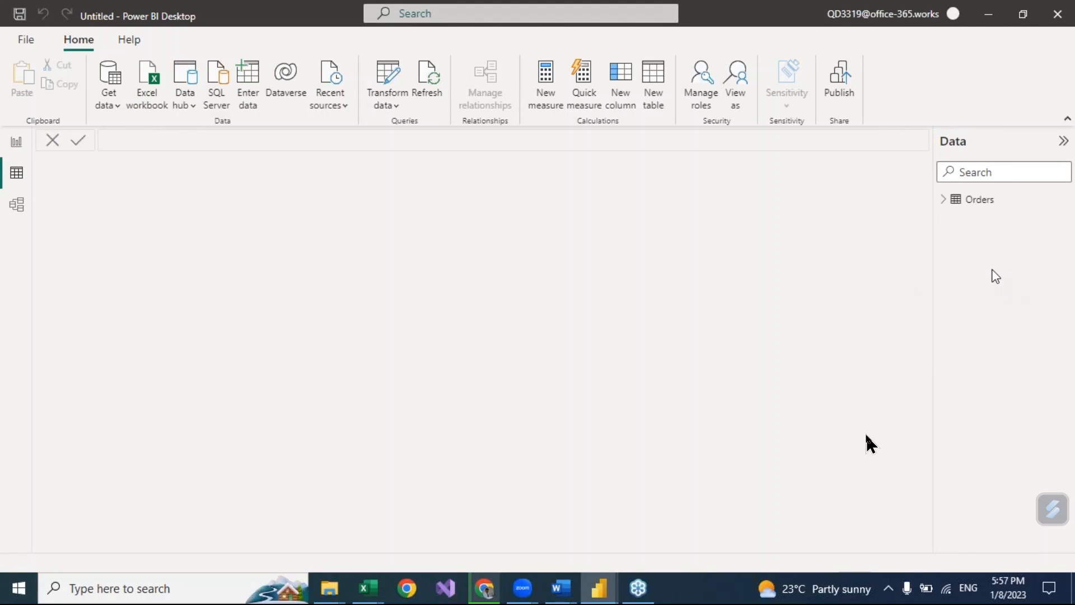
pyautogui.hotkey('ctrl', '1')
pyautogui.click(941, 254)
pyautogui.scroll(-2, 921, 216)
pyautogui.moveTo(840, 114); pyautogui.dragTo(1005, 176)
pyautogui.scroll(-1, 1000, 180)
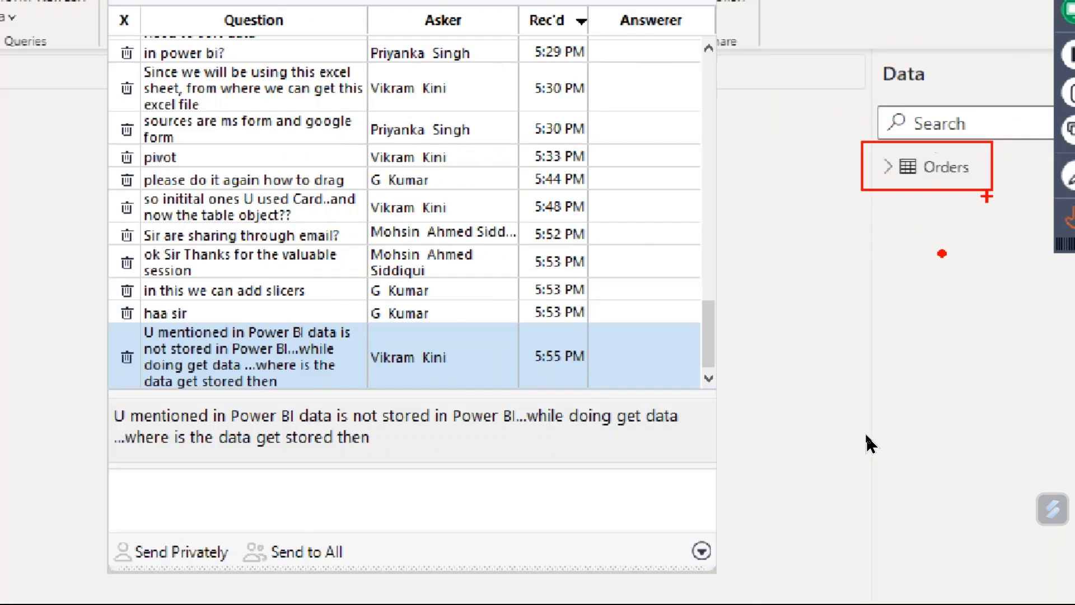
pyautogui.press('Escape')
pyautogui.click(970, 201)
pyautogui.click(18, 172)
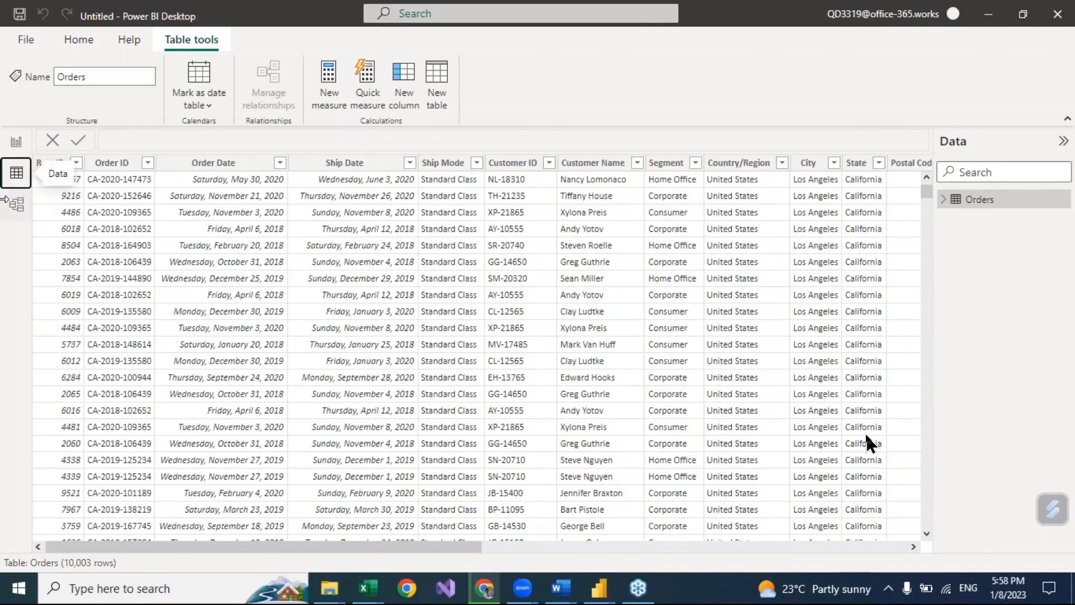
# Return to the Report view and narrow the Sum of Sales card so it no longer overlaps the Category chart's title
pyautogui.click(15, 145)
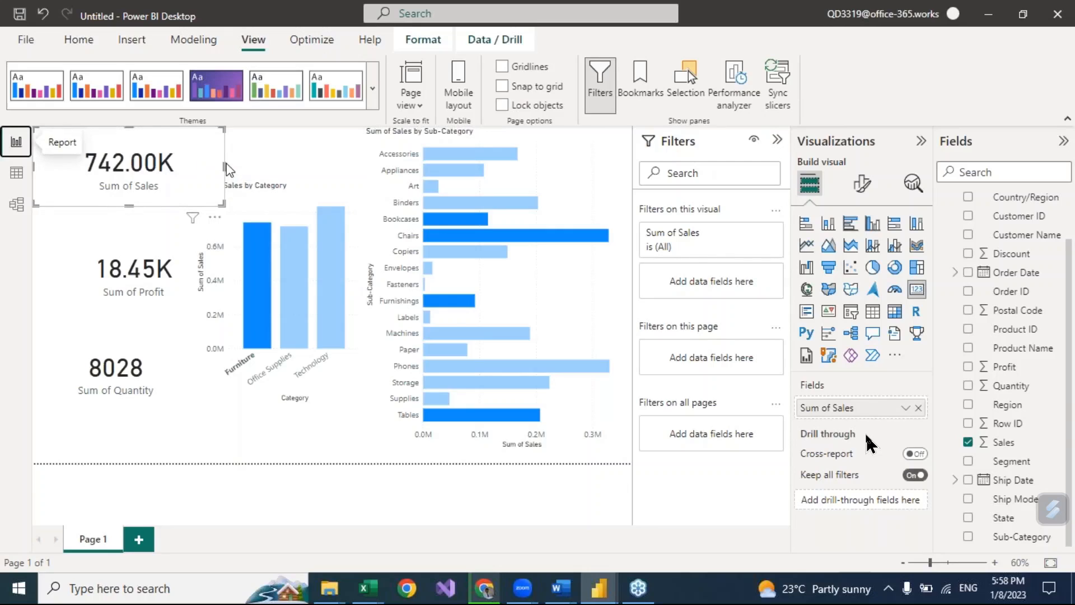
pyautogui.moveTo(226, 168); pyautogui.dragTo(193, 168)
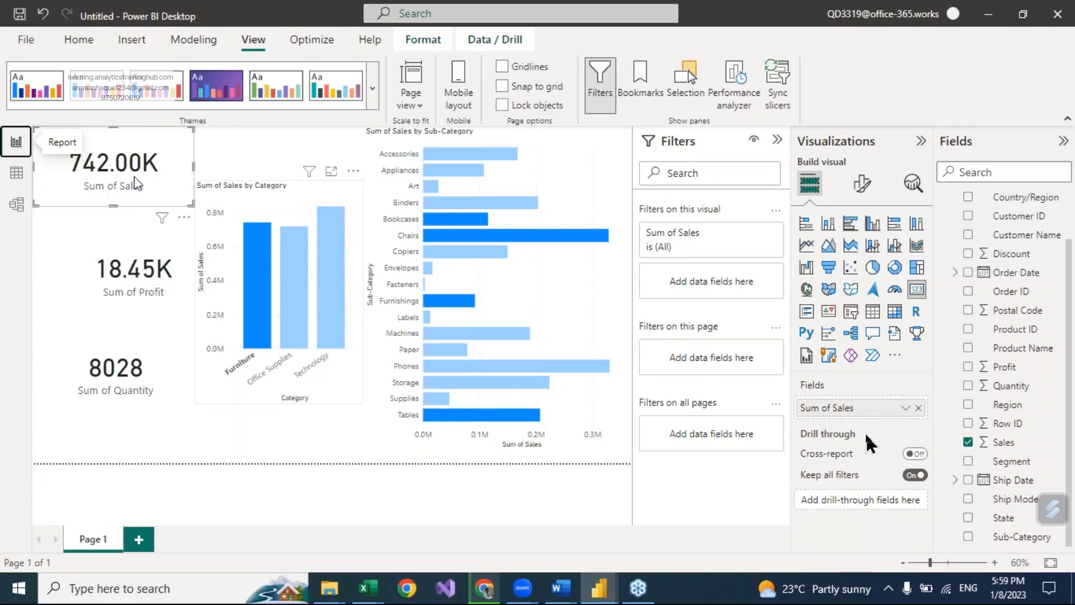
# Change the Sales aggregation to Count in both the Category column chart and the Sales card
pyautogui.click(255, 246)
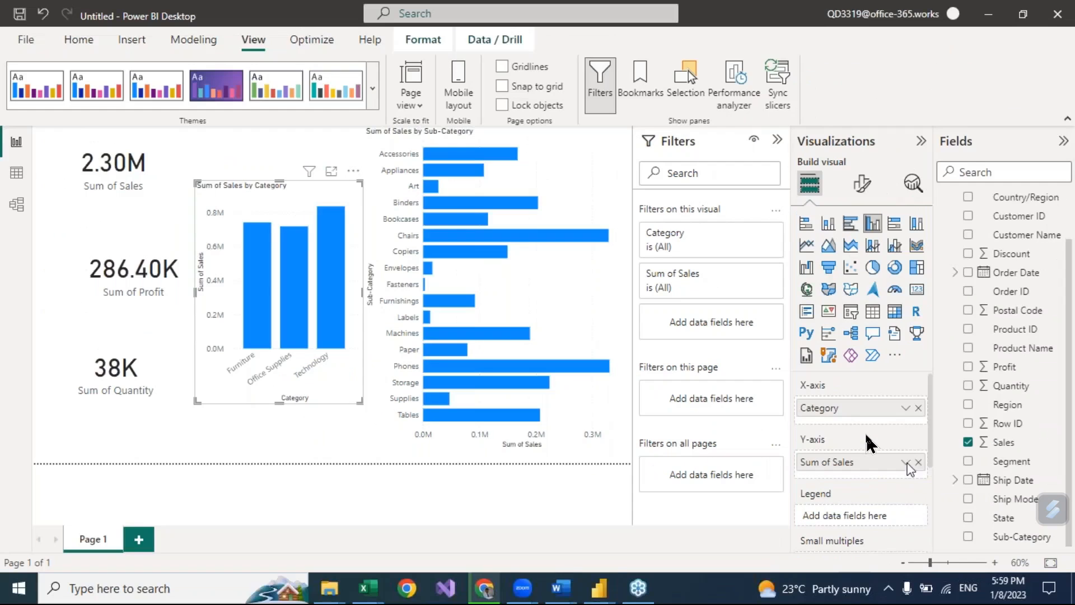
pyautogui.click(906, 462)
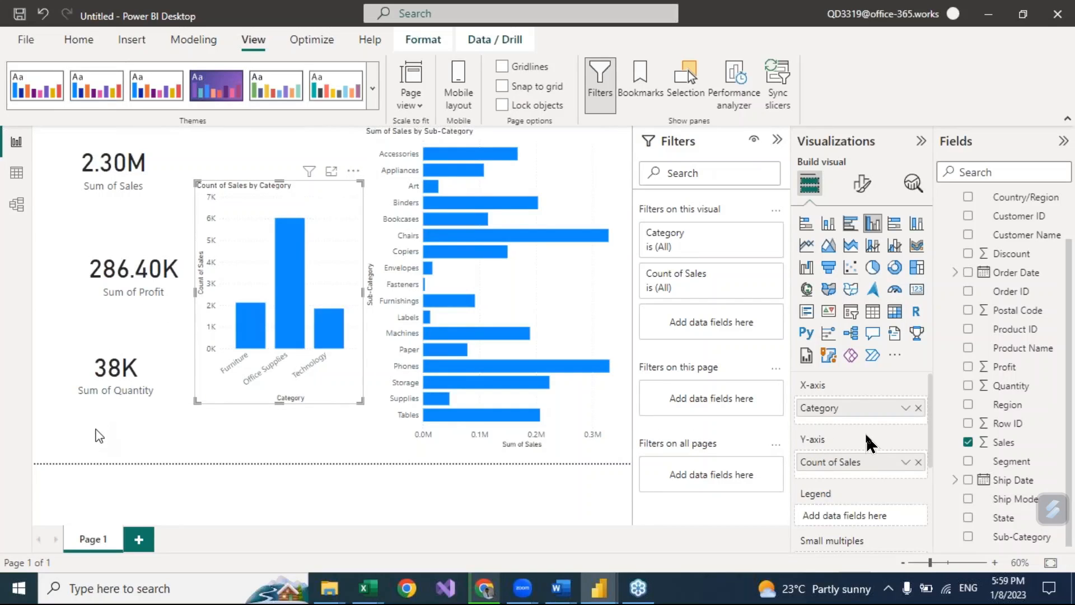
pyautogui.click(99, 436)
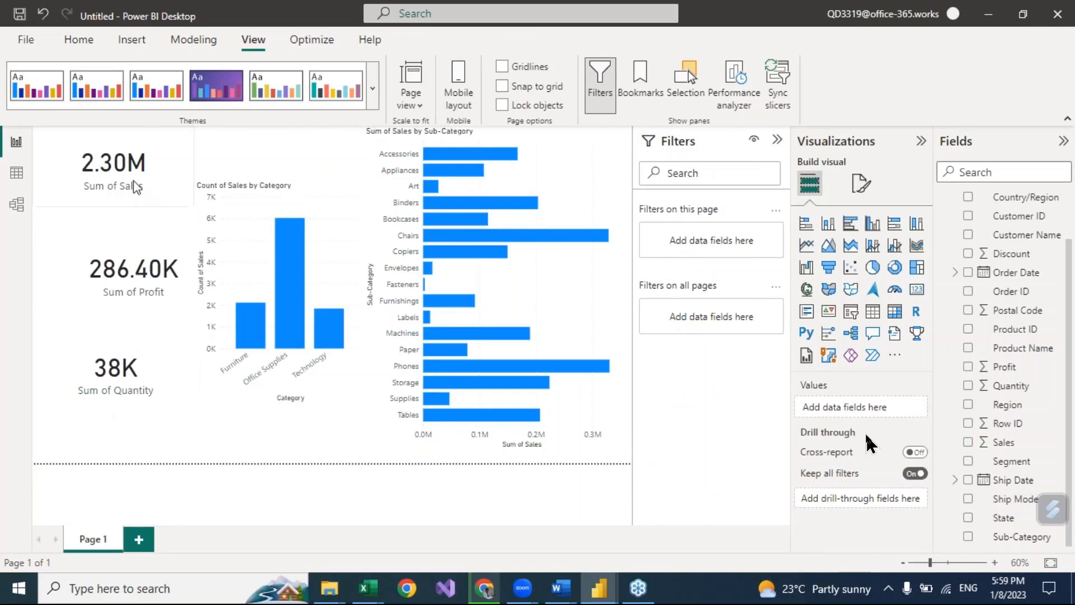
pyautogui.click(162, 196)
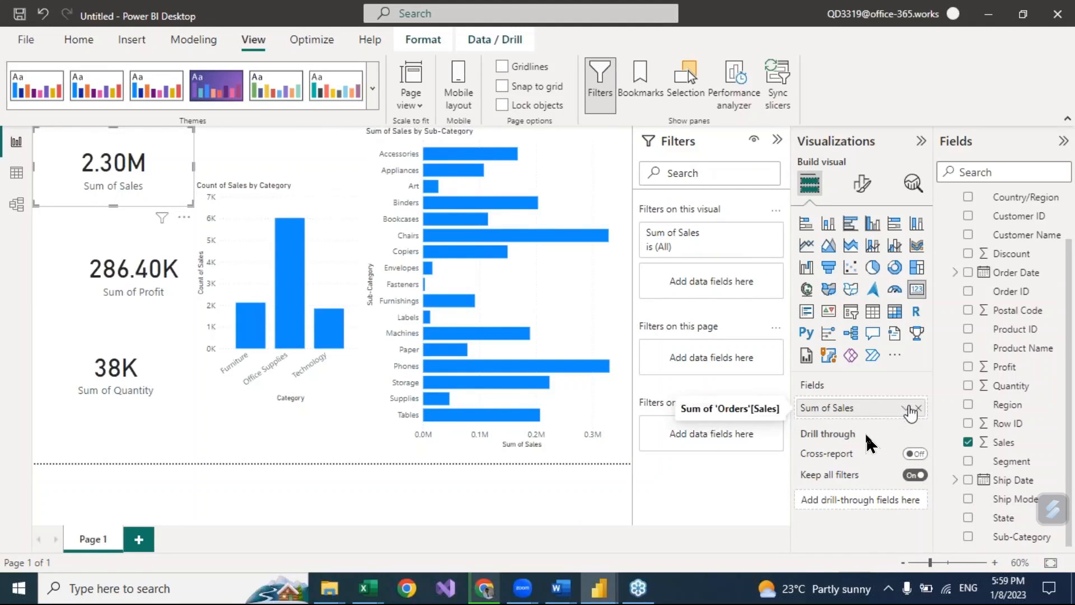
pyautogui.click(906, 407)
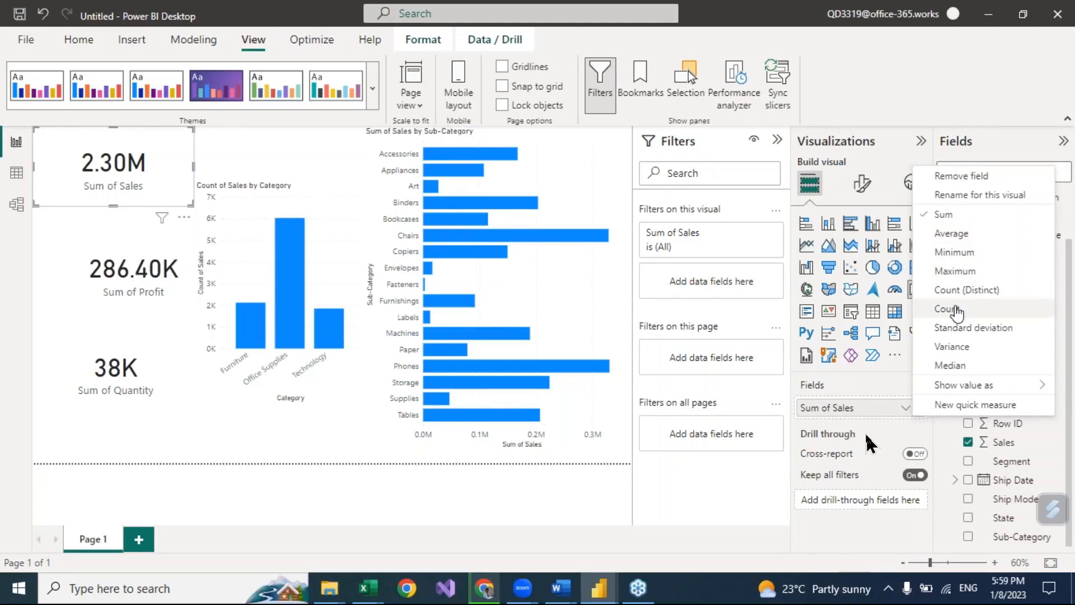
pyautogui.click(956, 310)
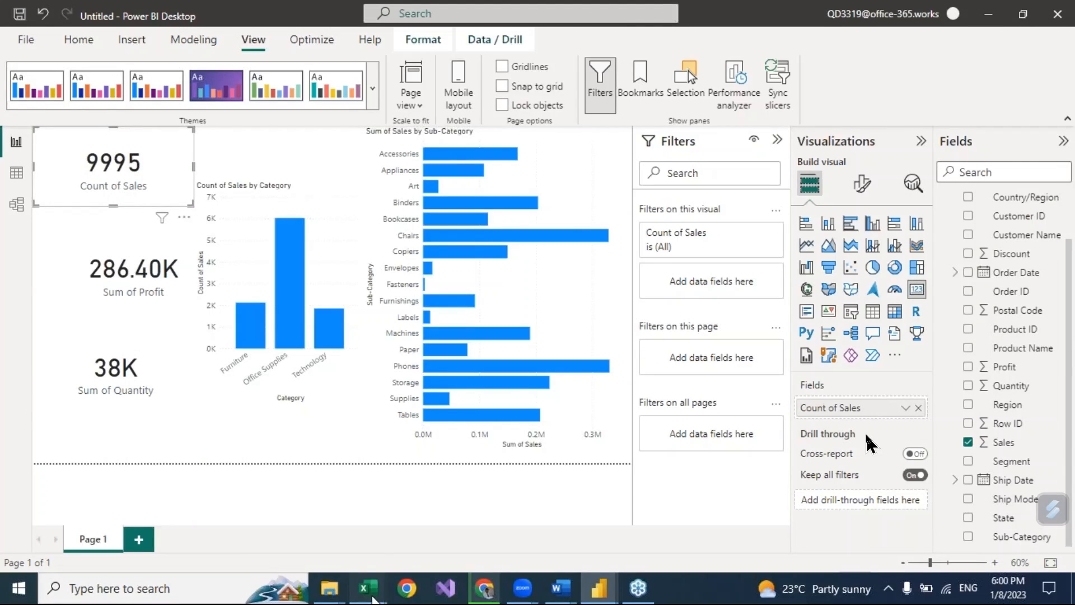
# Switch to the Sample - Superstore workbook in Excel and check the first and last rows of the Orders data
pyautogui.moveTo(371, 599)
pyautogui.click(468, 537)
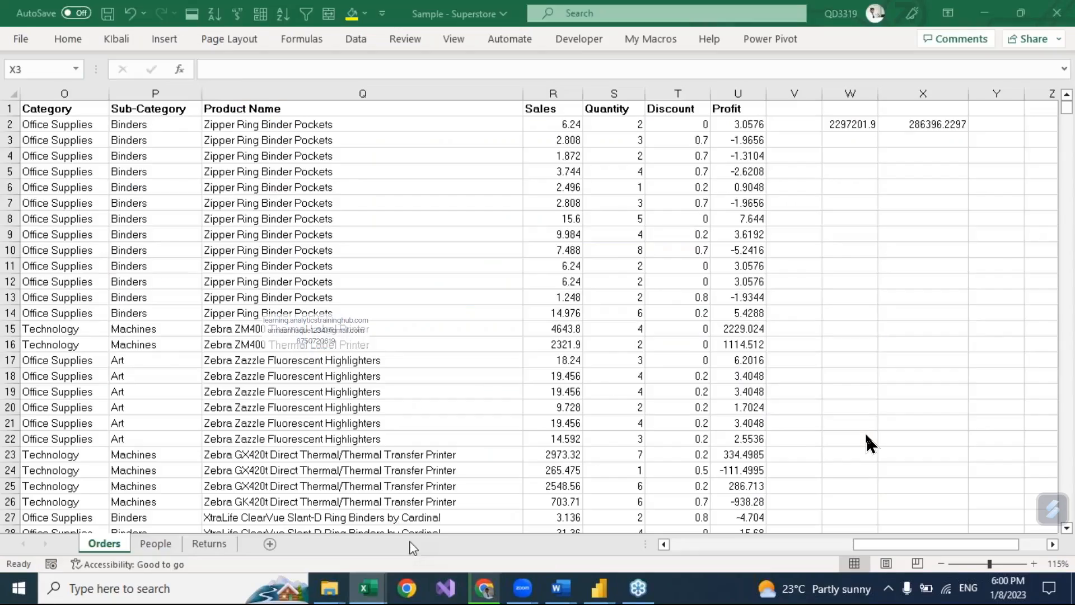
pyautogui.click(176, 260)
pyautogui.press('Home')
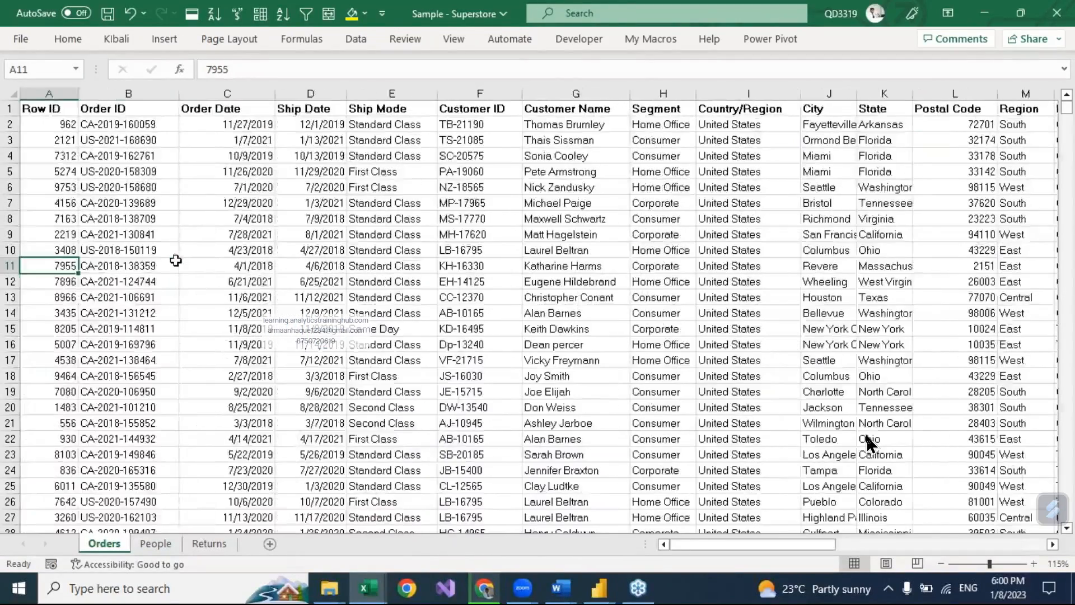
pyautogui.hotkey('ctrl', 'Down')
pyautogui.hotkey('ctrl', 'Up')
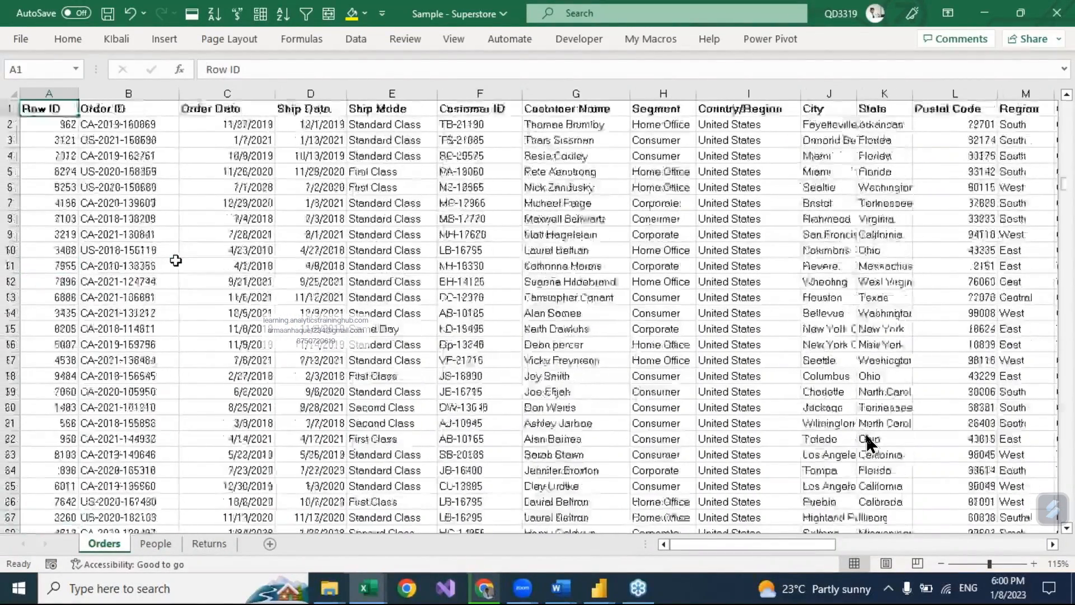
pyautogui.hotkey('ctrl', 'Down')
pyautogui.hotkey('ctrl', 'shift', 'Right')
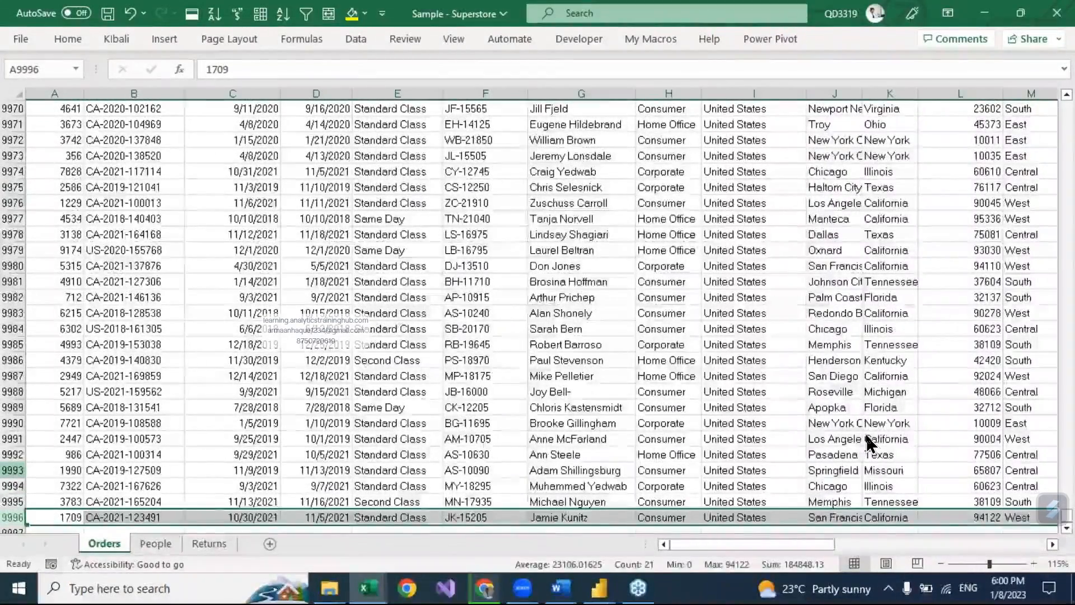
pyautogui.hotkey('ctrl', 'Up')
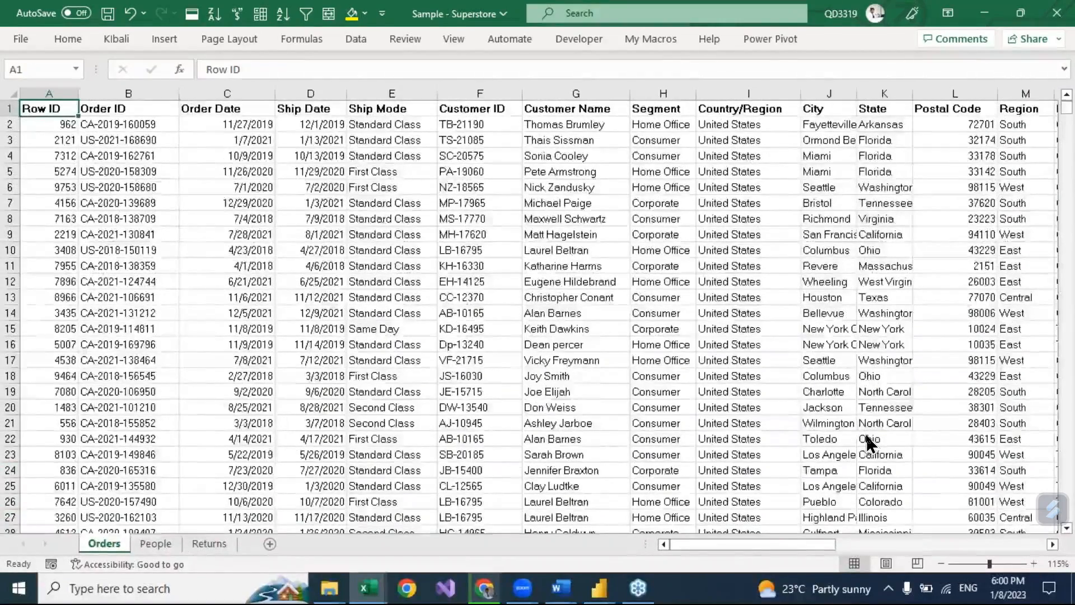
# Select all Sales values in the Orders sheet from R2 down to the last row to read their count
pyautogui.hotkey('ctrl', 'Right')
pyautogui.press('Left')
pyautogui.press('Left')
pyautogui.press('Left')
pyautogui.press('Down')
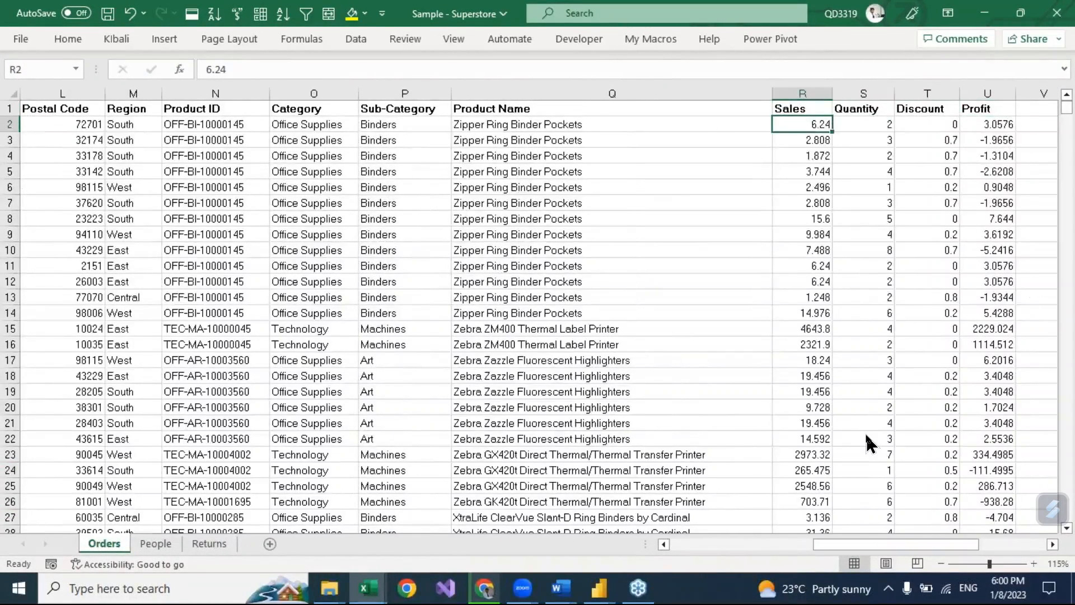
pyautogui.hotkey('shift', 'Down')
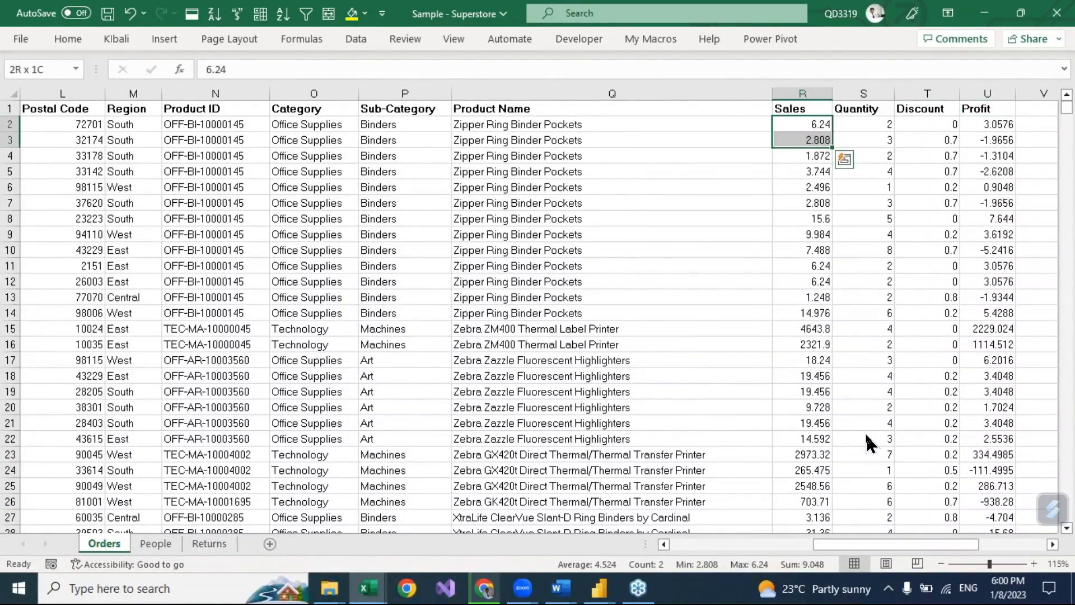
pyautogui.hotkey('ctrl', 'shift', 'Down')
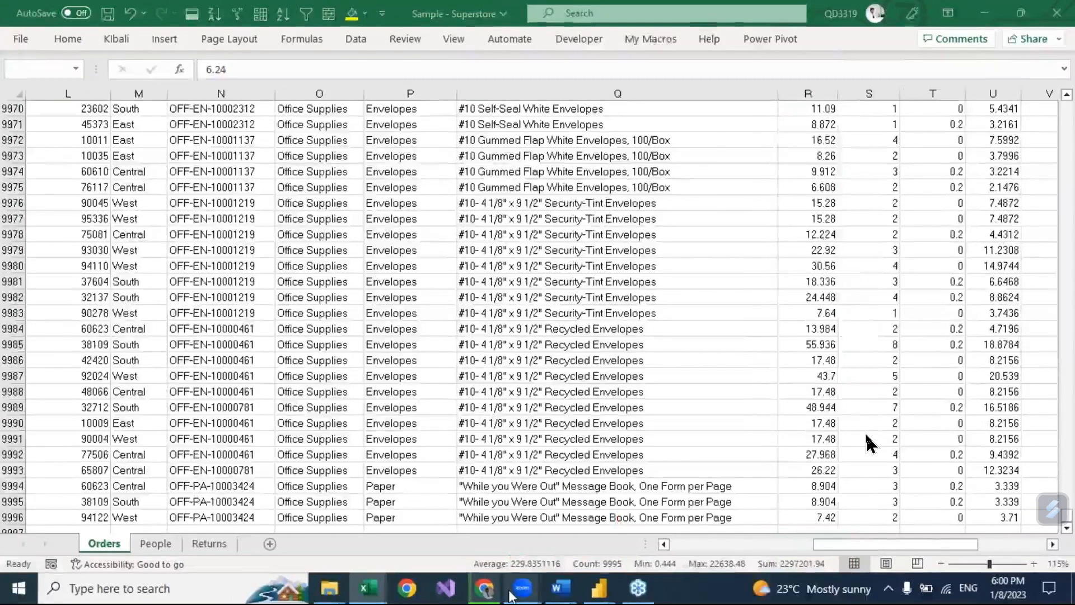
# Compare the Sales card in Power BI Desktop with the Sales selection in Excel, and show the Orders table in the Data view
pyautogui.hotkey('alt', 'Tab')
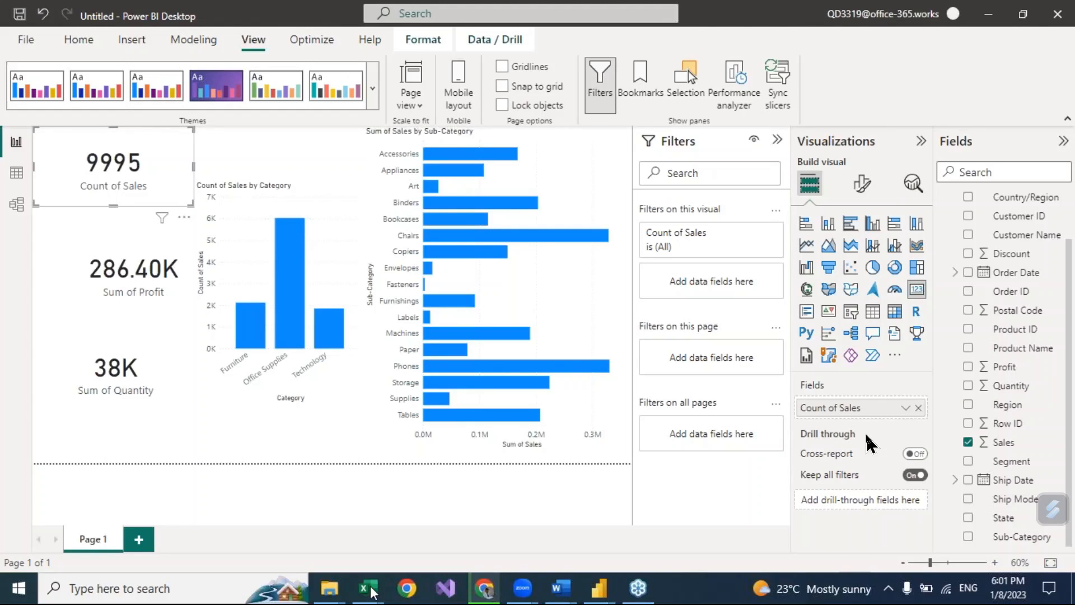
pyautogui.moveTo(369, 592)
pyautogui.click(462, 524)
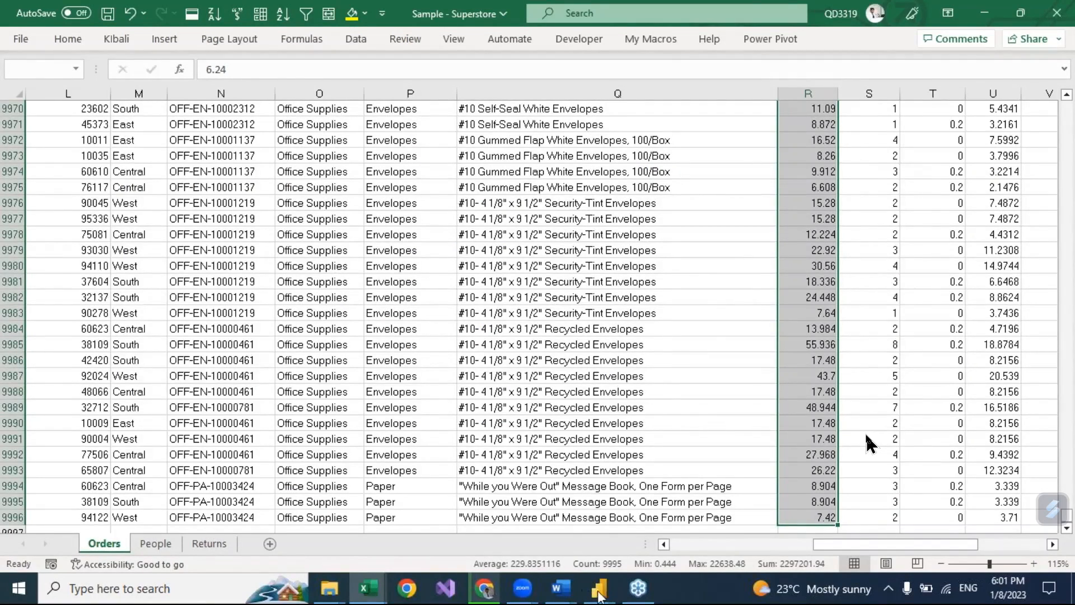
pyautogui.moveTo(596, 588)
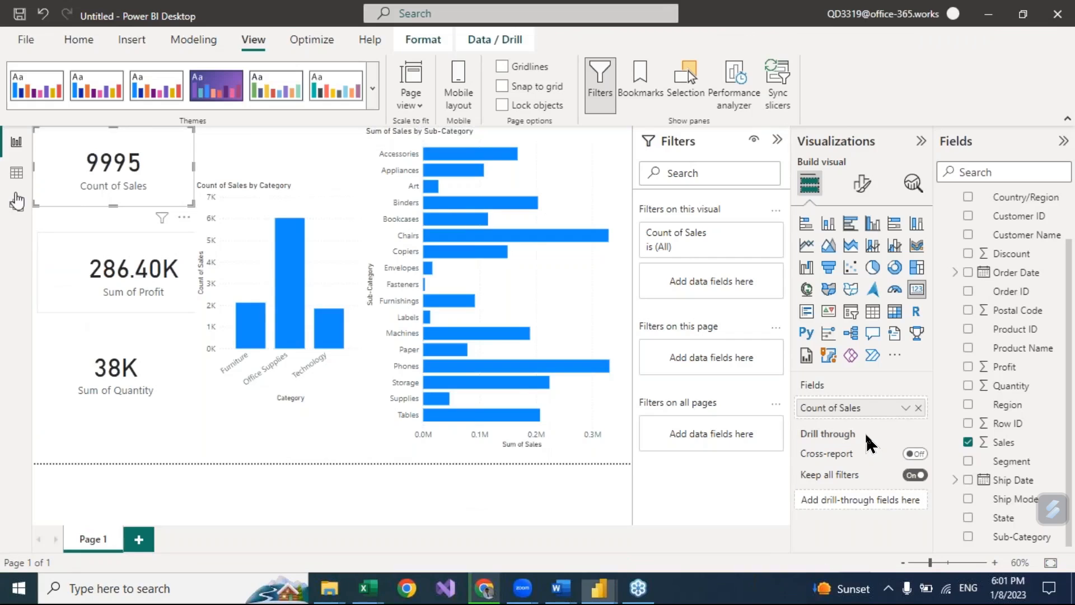
pyautogui.click(13, 177)
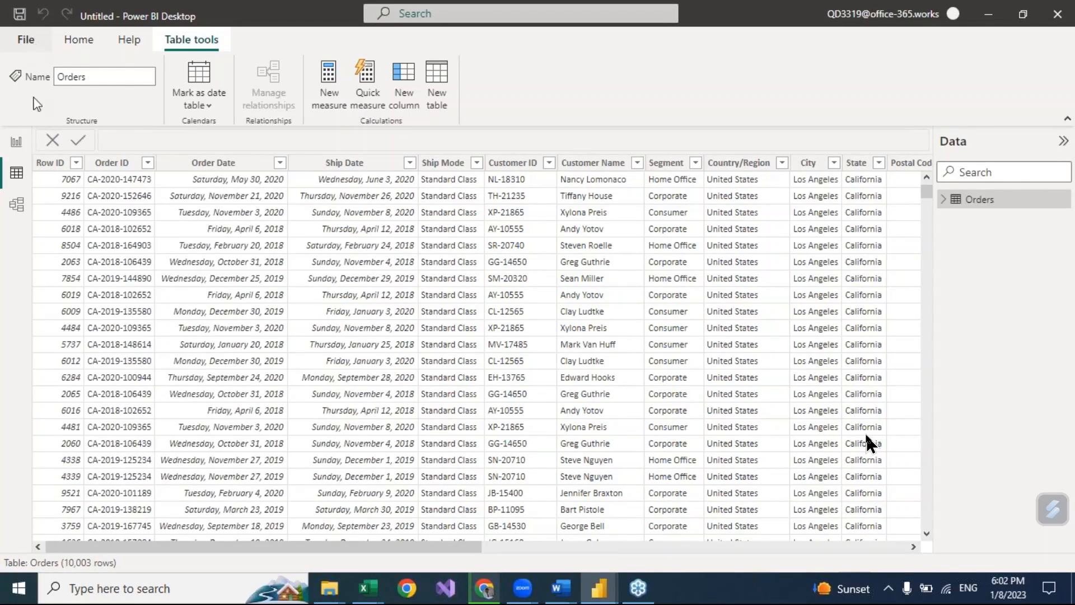
# Save the report to the Desktop as a Power BI file named 8_jan_Powerbi and return to the Report view
pyautogui.click(28, 42)
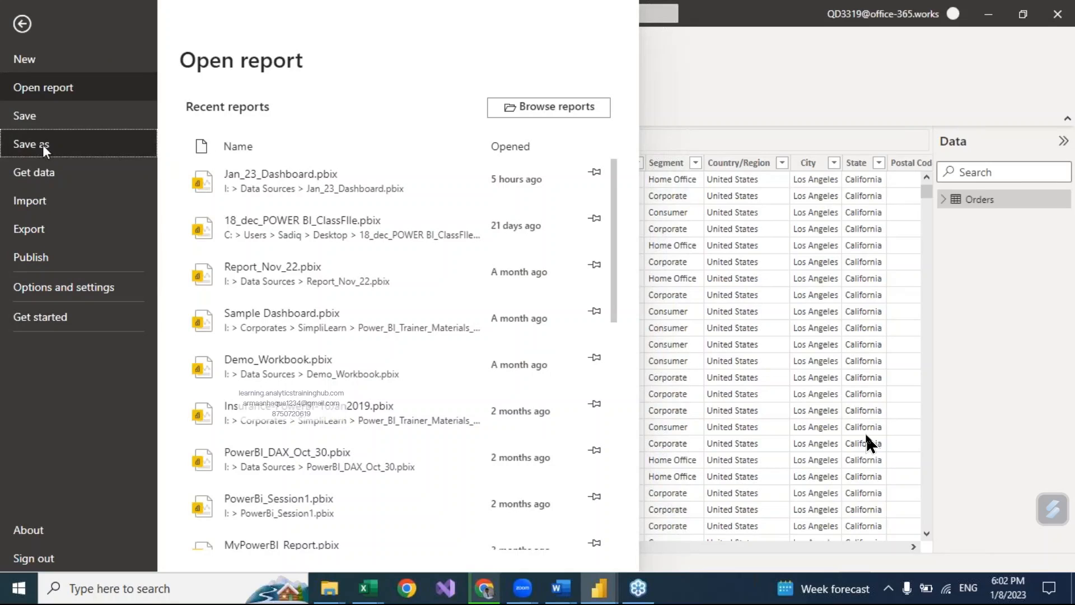
pyautogui.press('Escape')
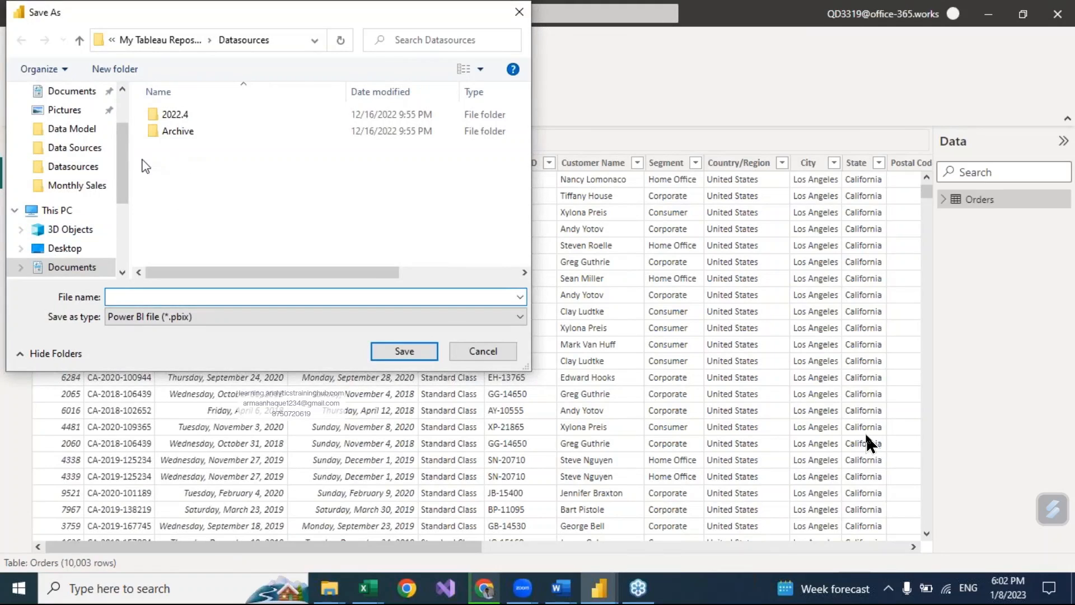
pyautogui.click(79, 252)
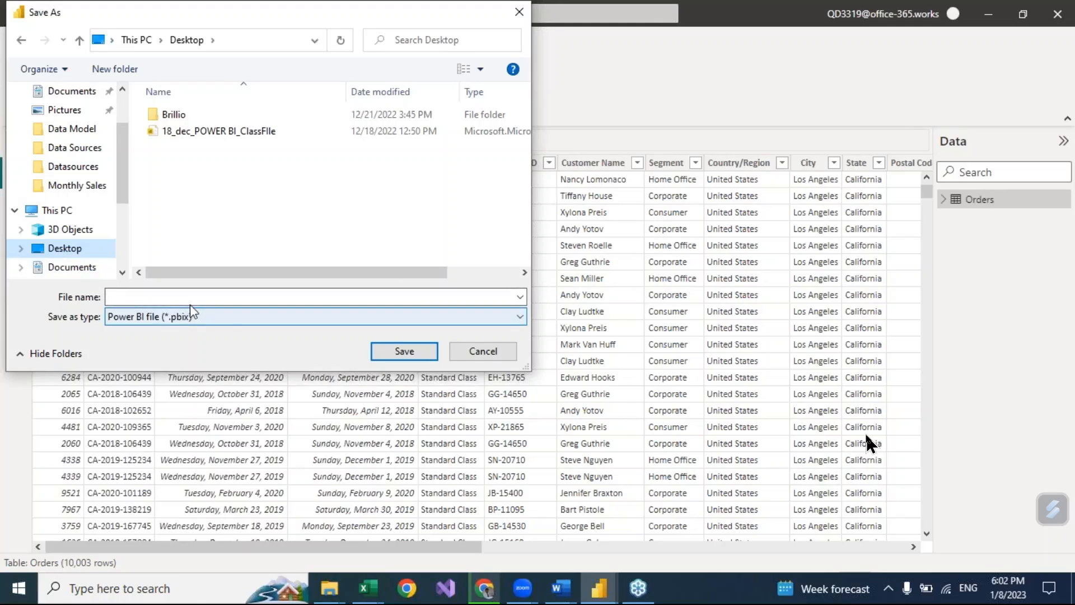
pyautogui.click(164, 296)
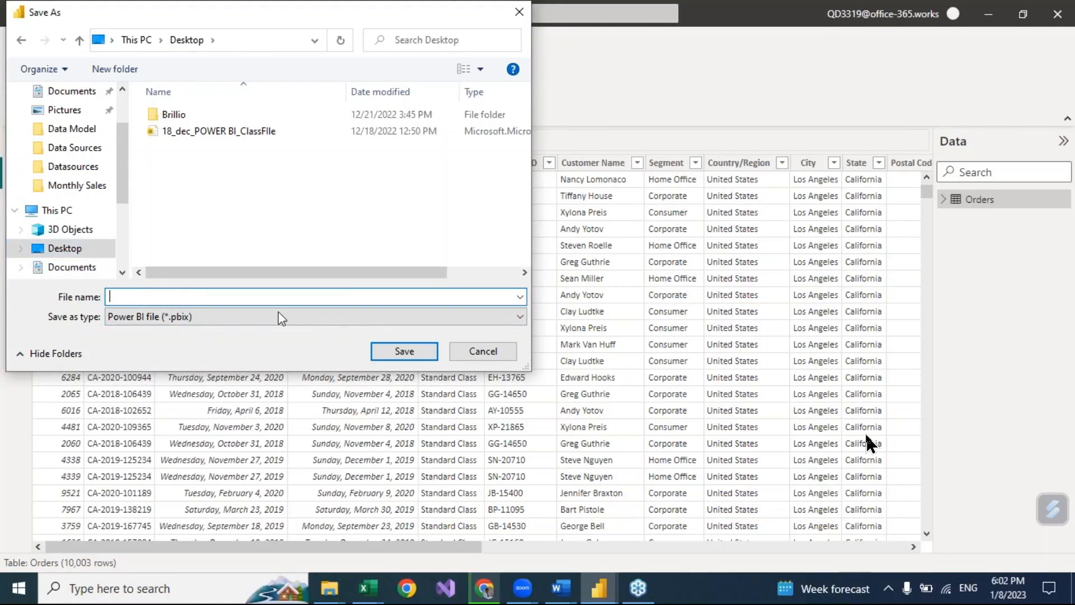
pyautogui.write('8_jan_Powerbi')
pyautogui.click(188, 296)
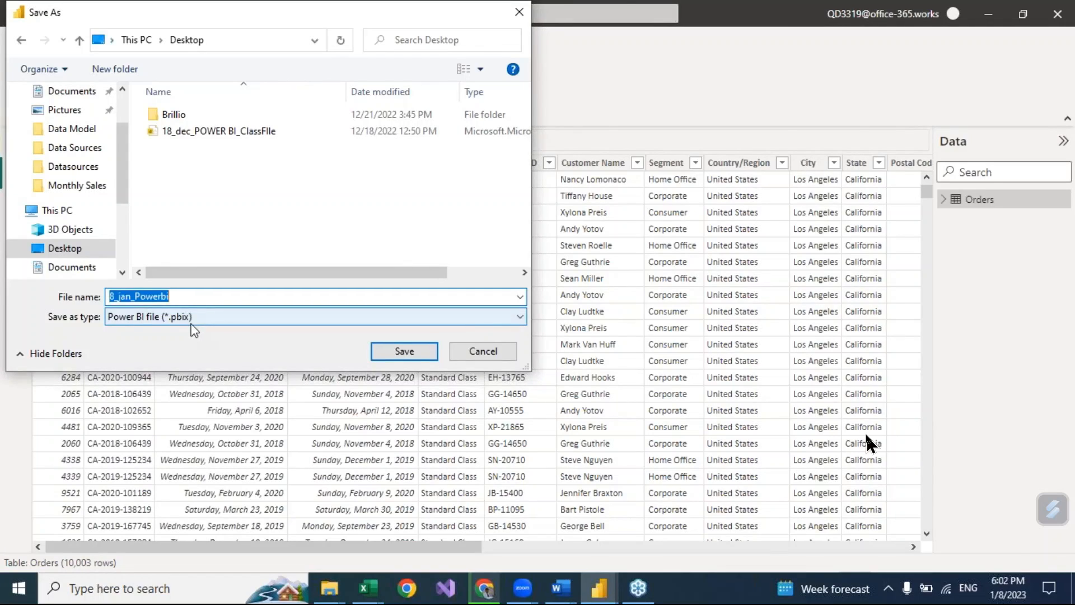
pyautogui.click(395, 353)
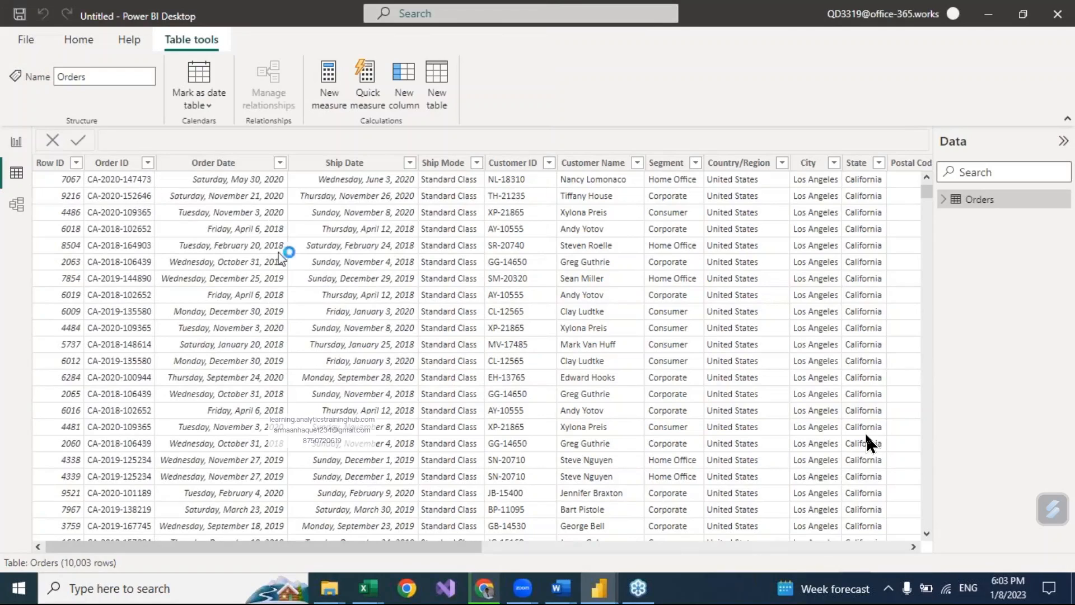
pyautogui.click(16, 142)
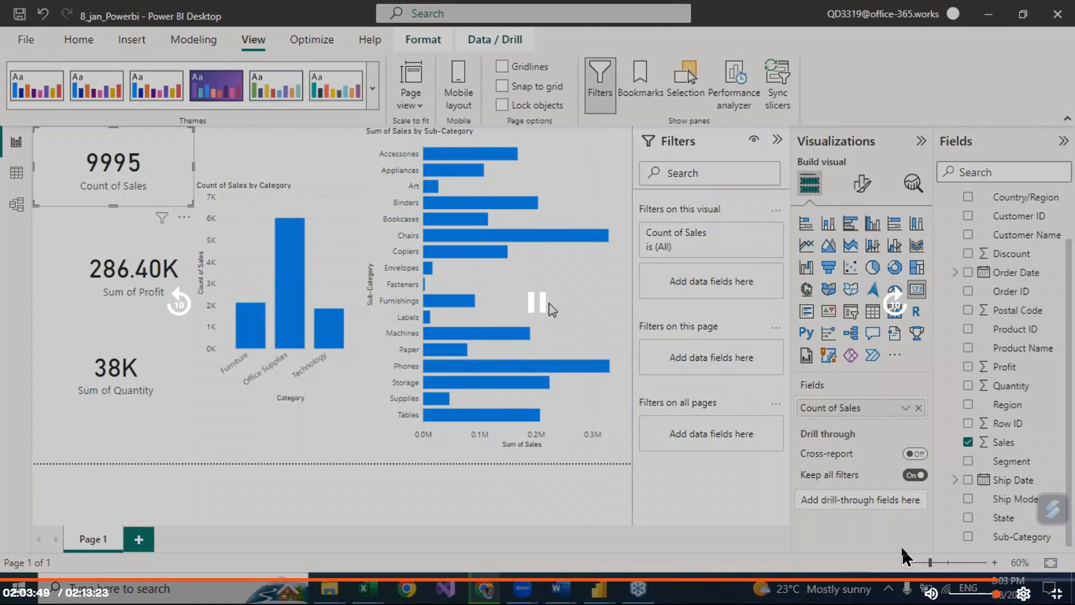
# Try a playback speed of 1.25 for the class recording and set it back to Normal
pyautogui.click(1023, 595)
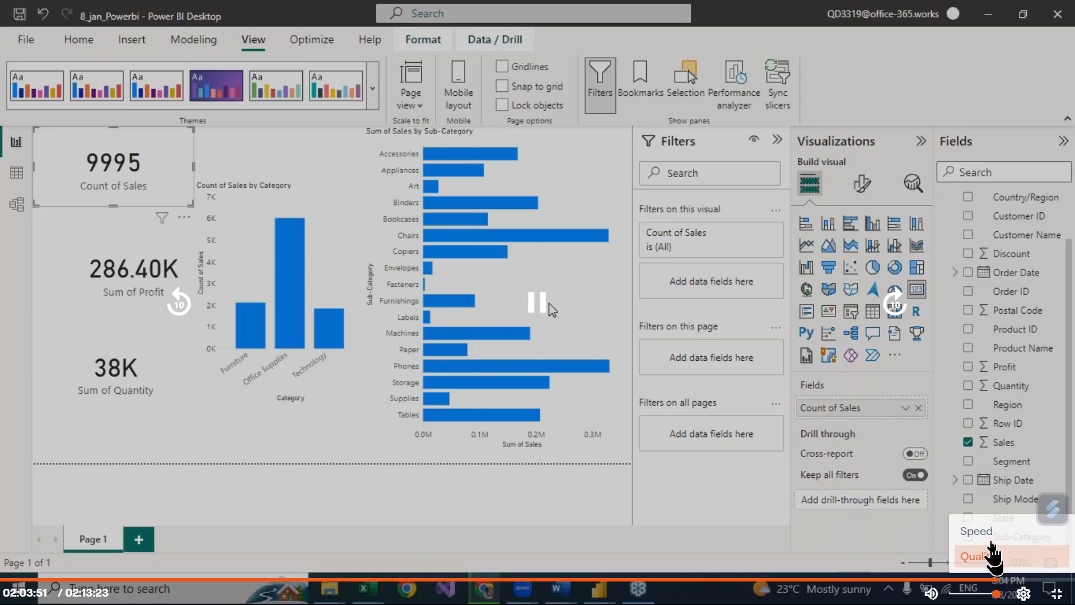
pyautogui.click(983, 532)
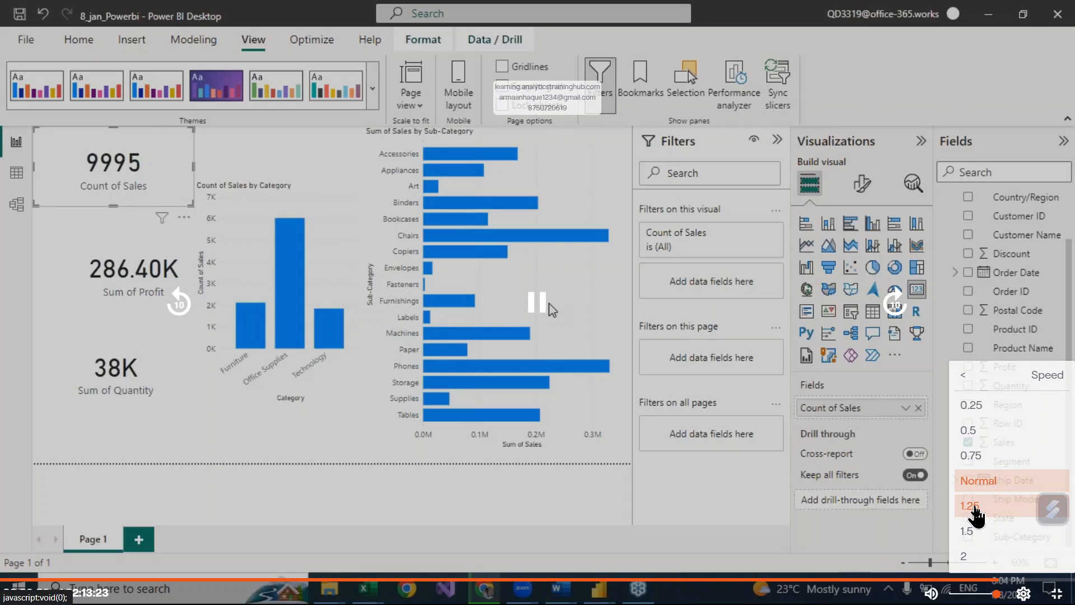
pyautogui.click(975, 507)
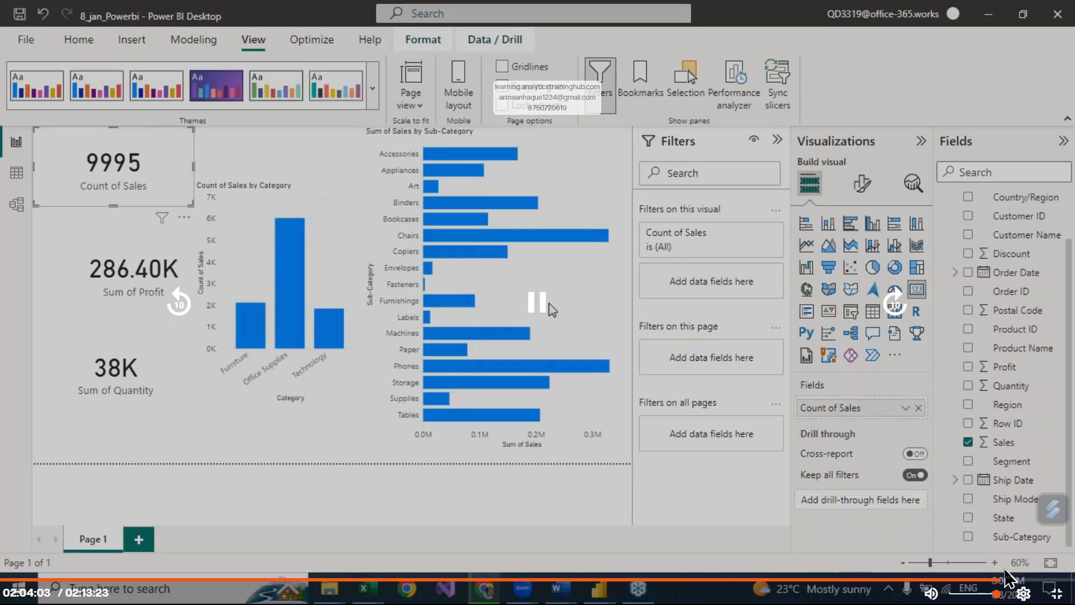
pyautogui.click(1023, 594)
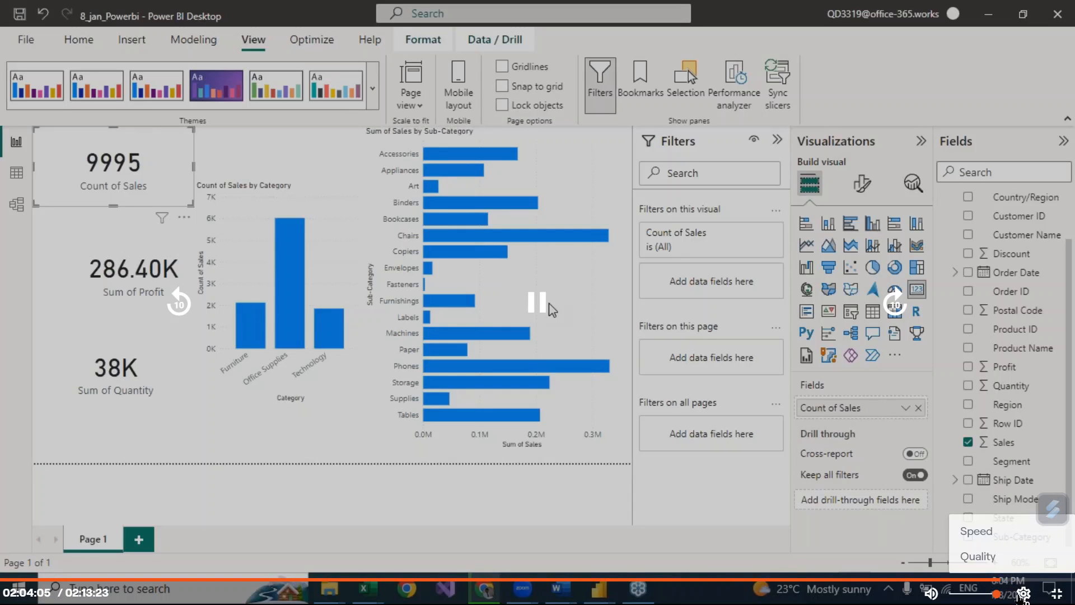
pyautogui.click(985, 535)
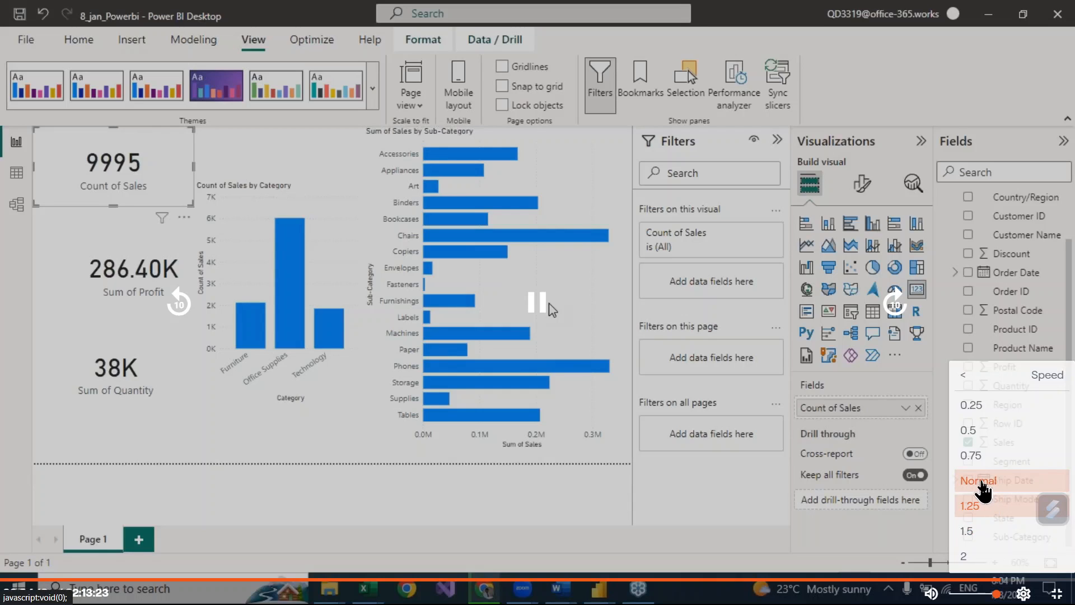
pyautogui.click(983, 485)
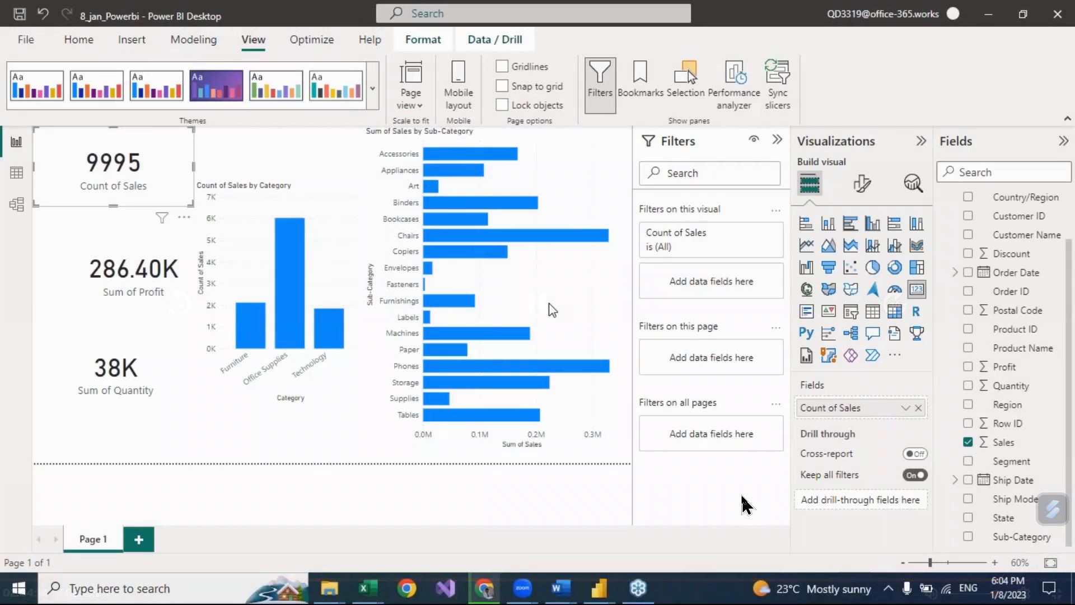
# Deselect the Sales card on the report page
pyautogui.moveTo(812, 489)
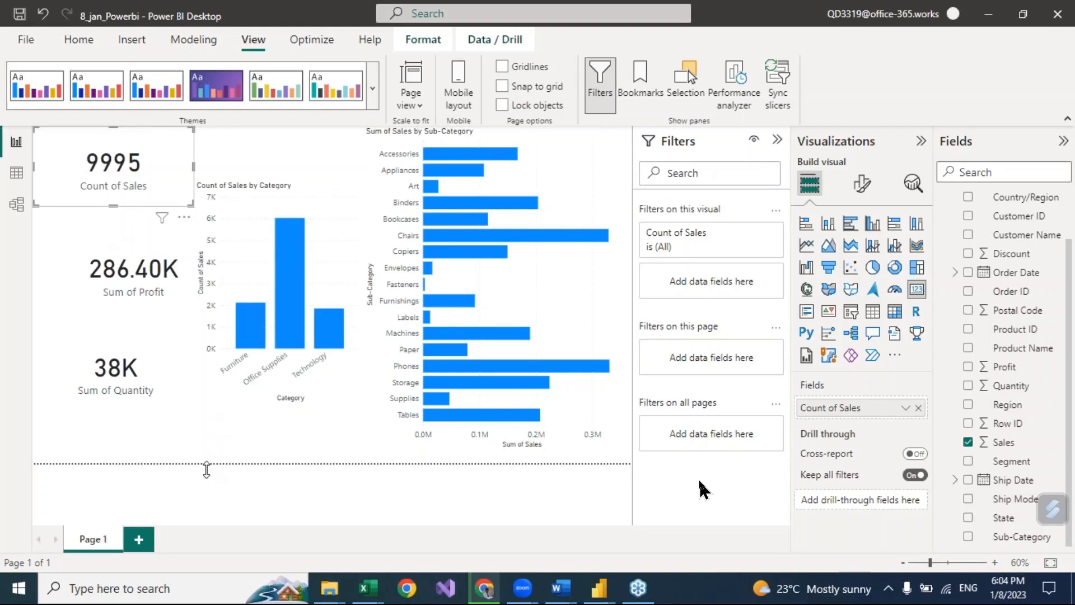
pyautogui.click(207, 470)
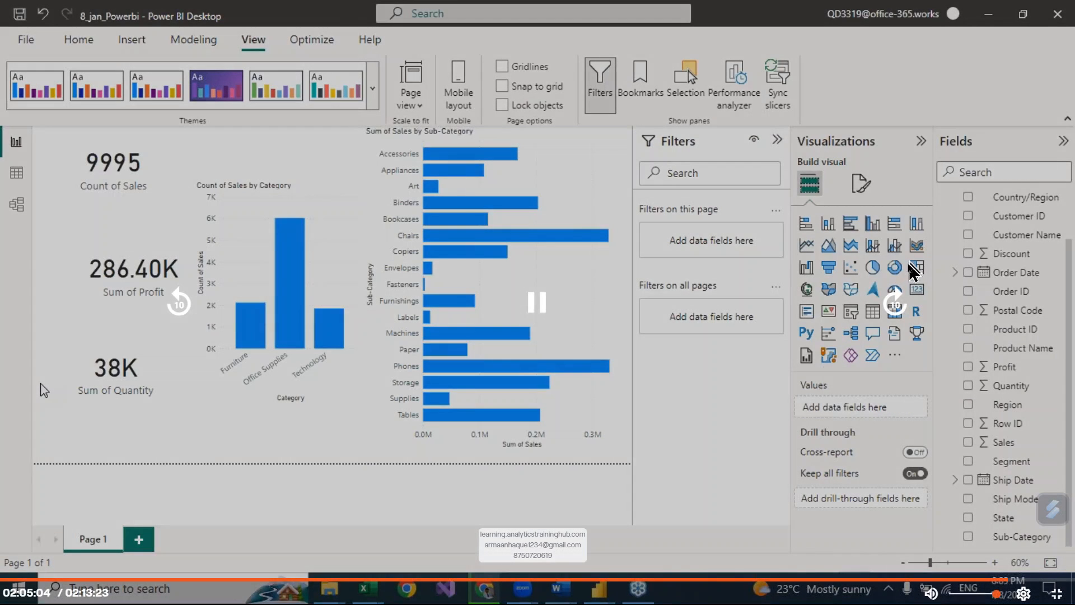
# Skip forward through the class recording in 10-second jumps to the Power BI Desktop installation slides
pyautogui.click(894, 305)
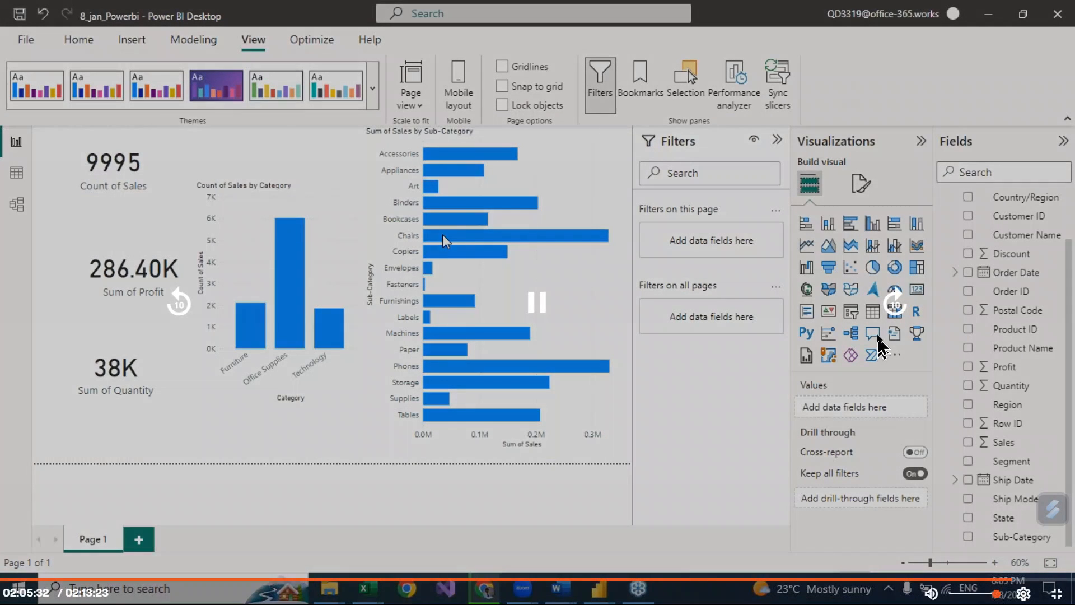
pyautogui.click(892, 312)
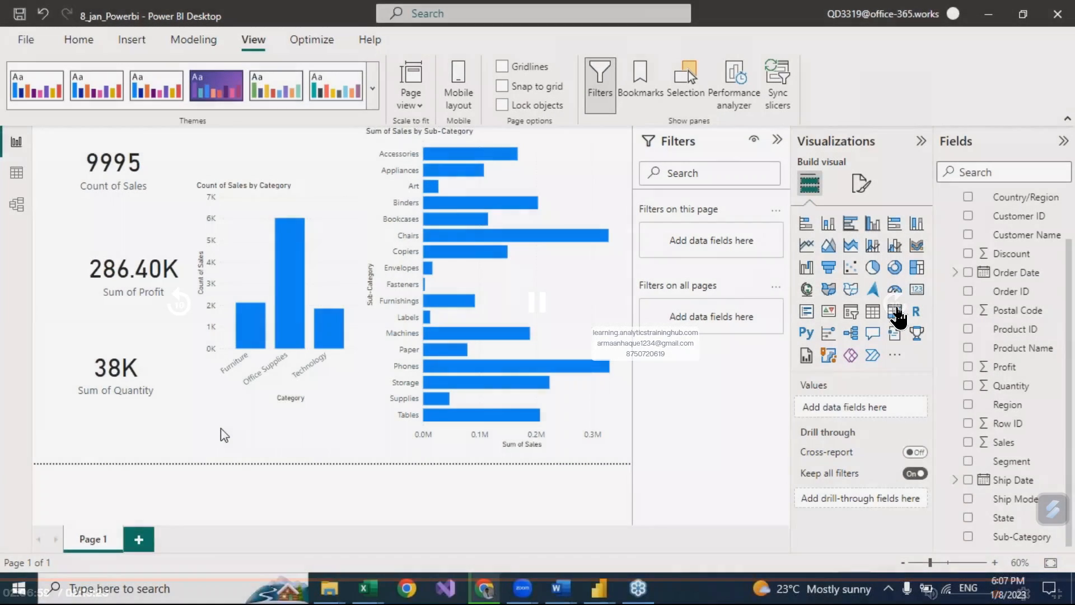
pyautogui.click(896, 304)
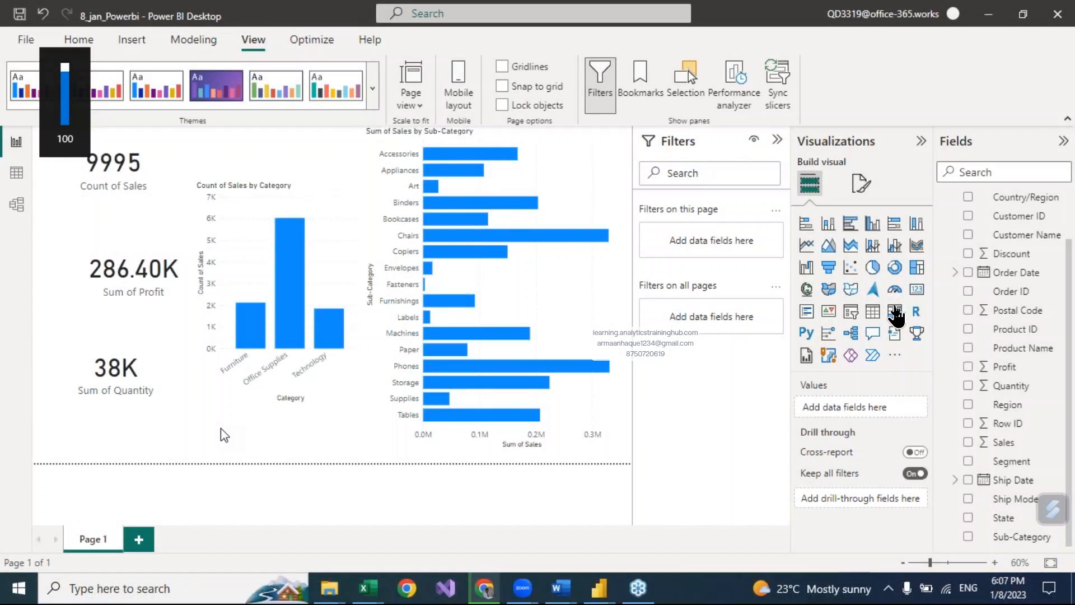
pyautogui.click(896, 304)
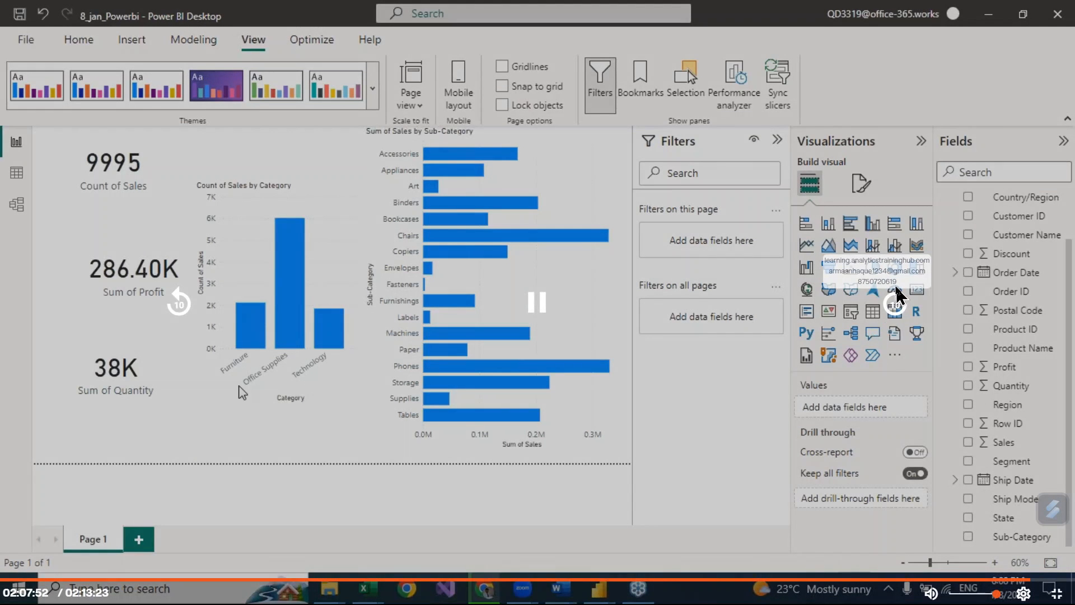
pyautogui.click(894, 306)
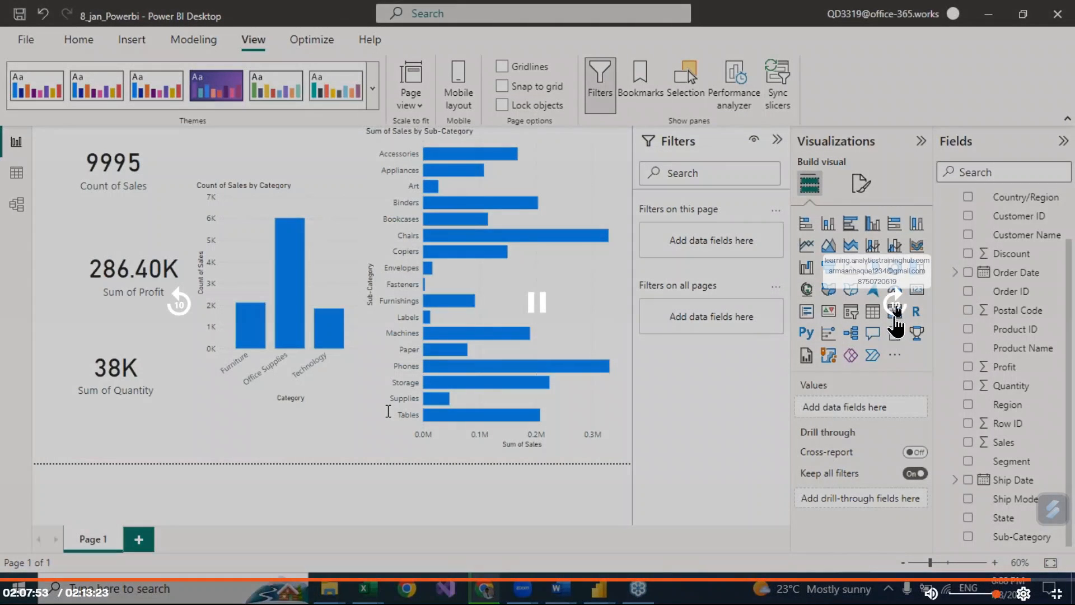
pyautogui.click(897, 304)
pyautogui.click(897, 304)
pyautogui.click(897, 304)
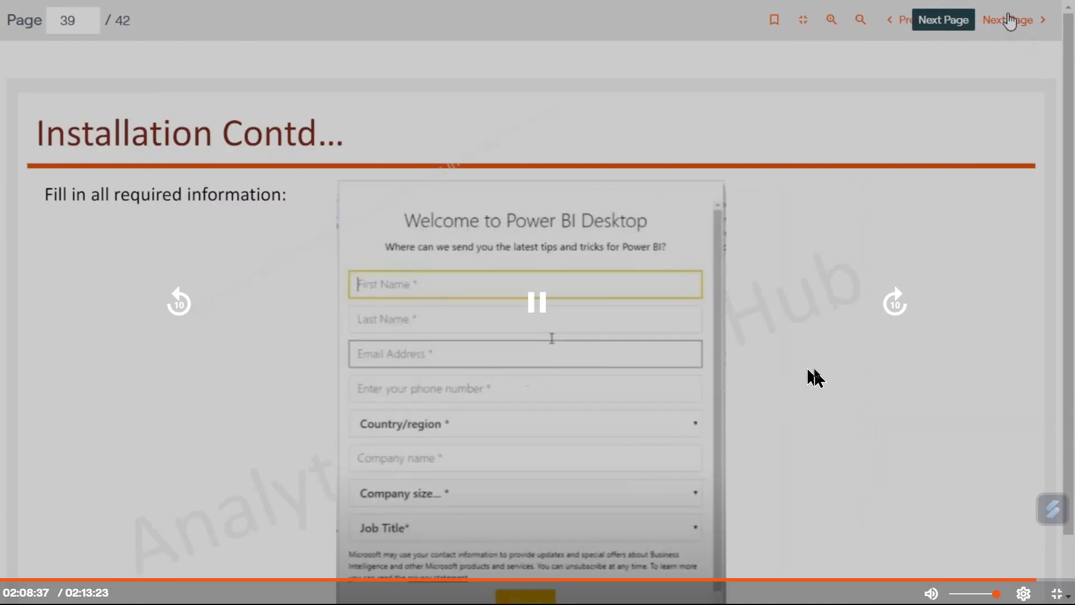